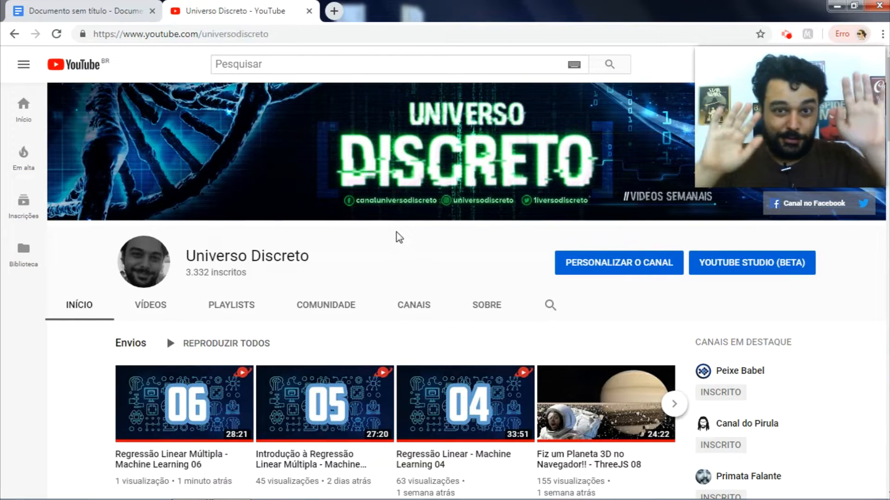
# Step: Switch from the YouTube channel tab to the blank untitled Google Docs tab
pyautogui.hotkey('ctrl', 'Tab')
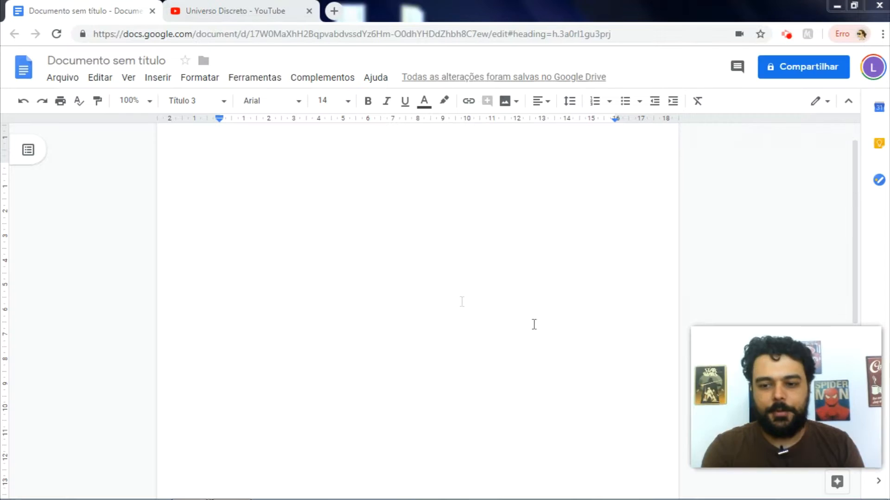
# Step: Change the title 'Documento sem título' to 'Aula de Google Docs'
pyautogui.click(461, 301)
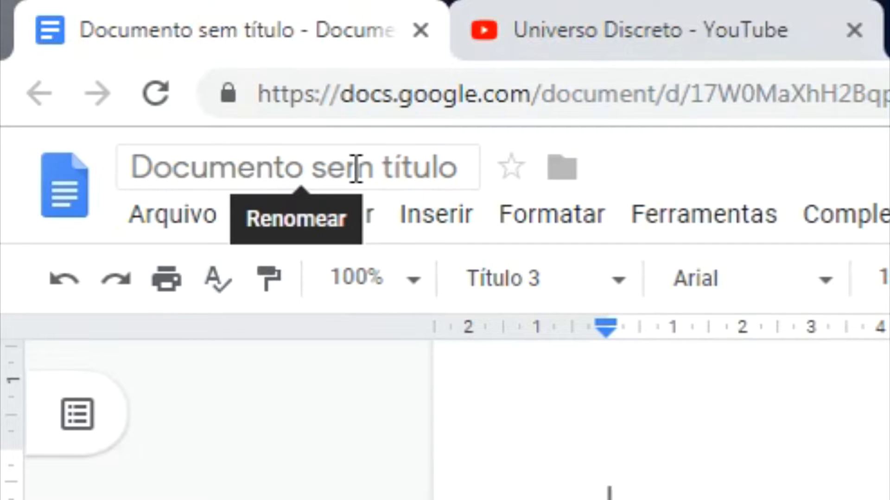
pyautogui.click(369, 179)
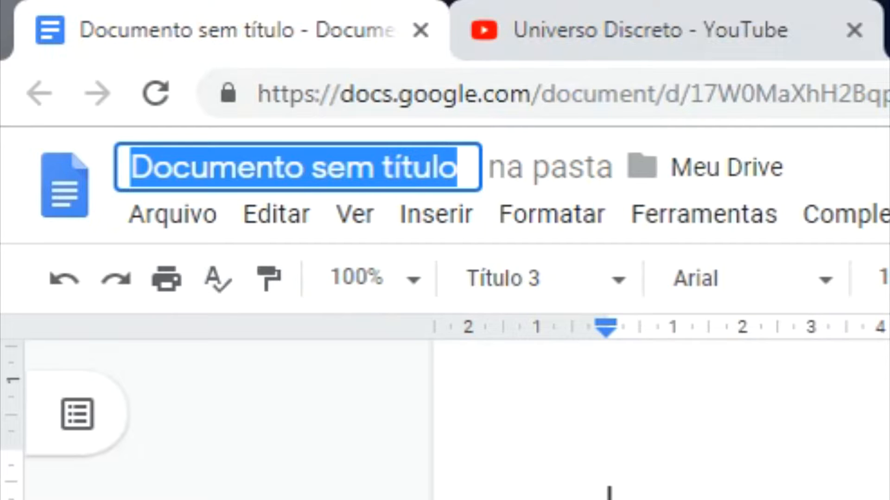
pyautogui.write('Aula de ')
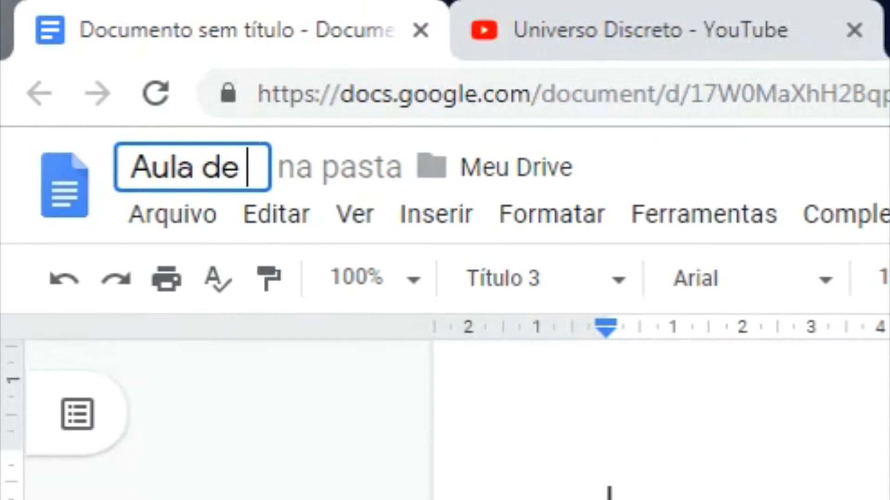
pyautogui.write('Google Docs')
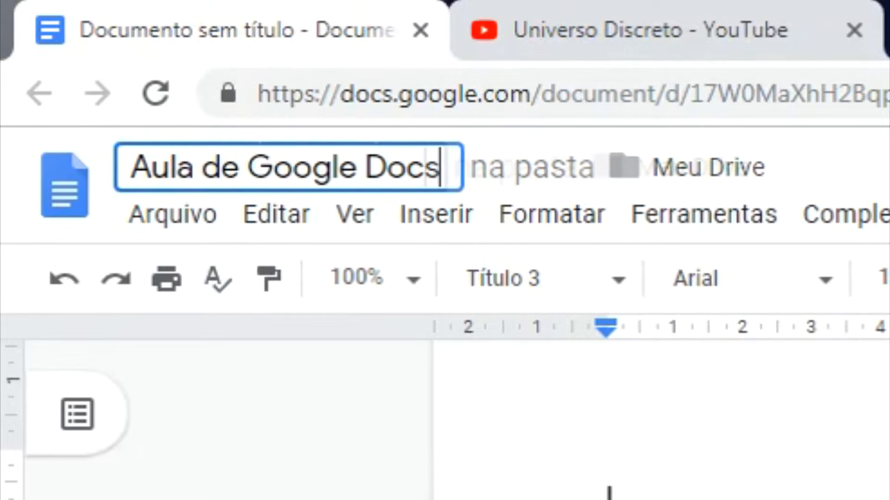
pyautogui.press('Return')
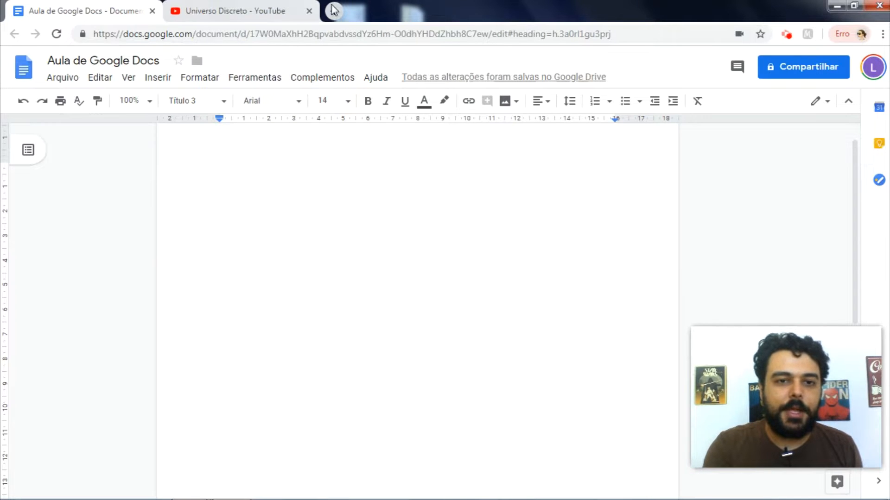
# Step: Open Google Drive in a new tab, sign in, and glance at the Novo menu without creating anything
pyautogui.click(333, 11)
pyautogui.write('dri')
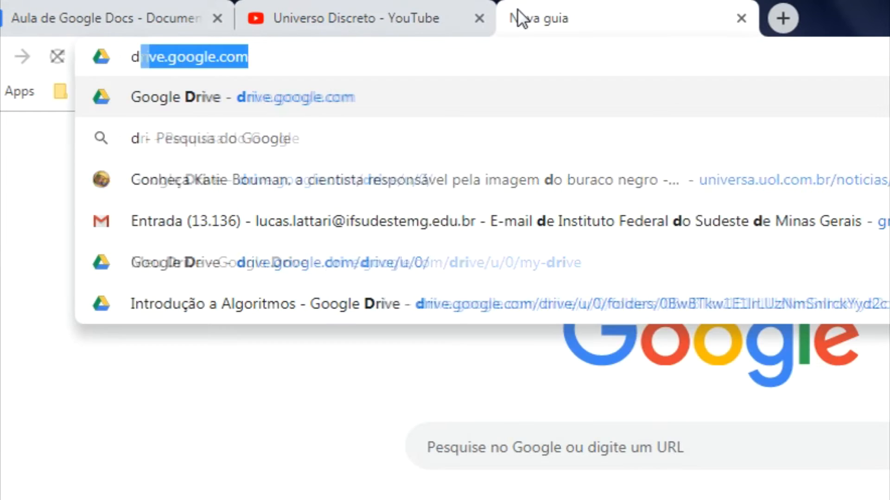
pyautogui.write('ve')
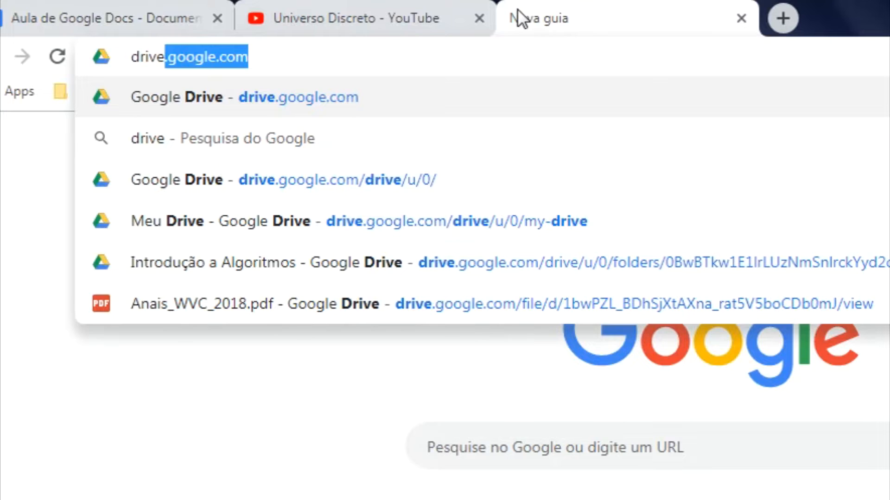
pyautogui.press('Return')
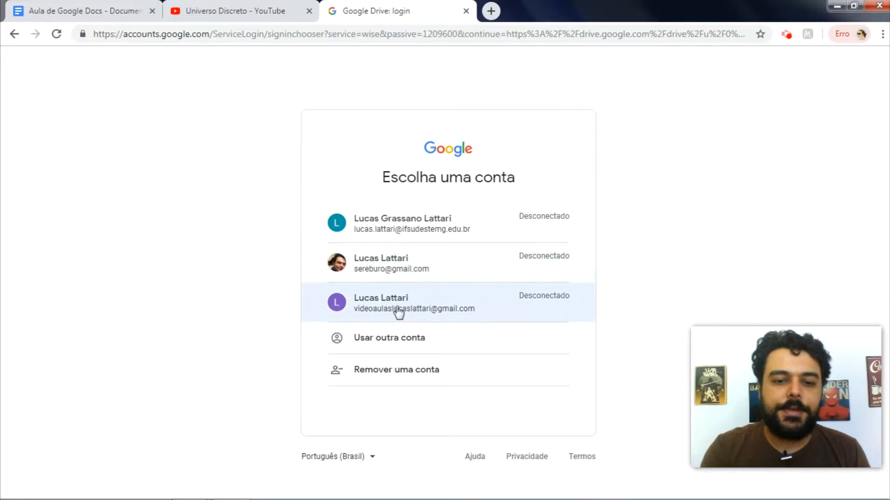
pyautogui.click(381, 309)
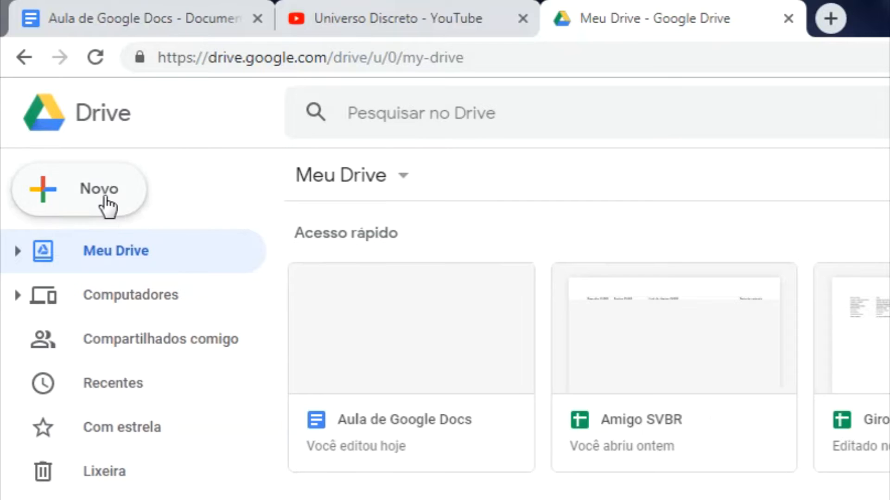
pyautogui.click(108, 204)
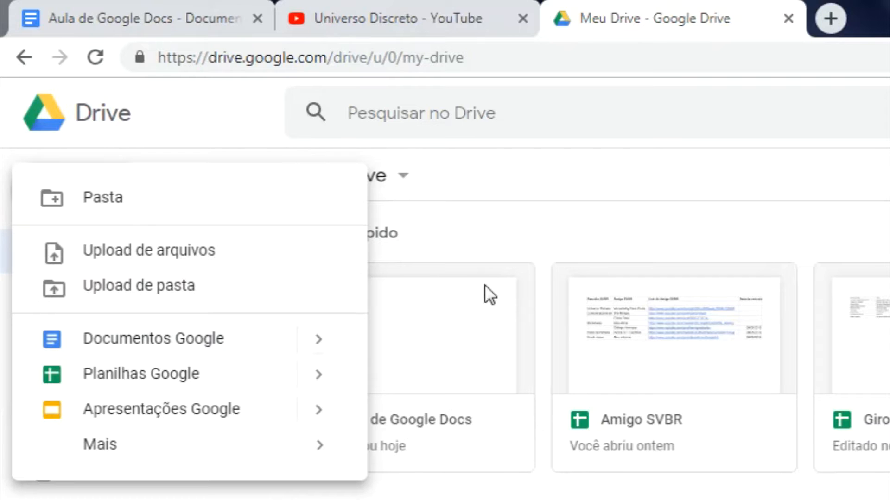
pyautogui.click(563, 232)
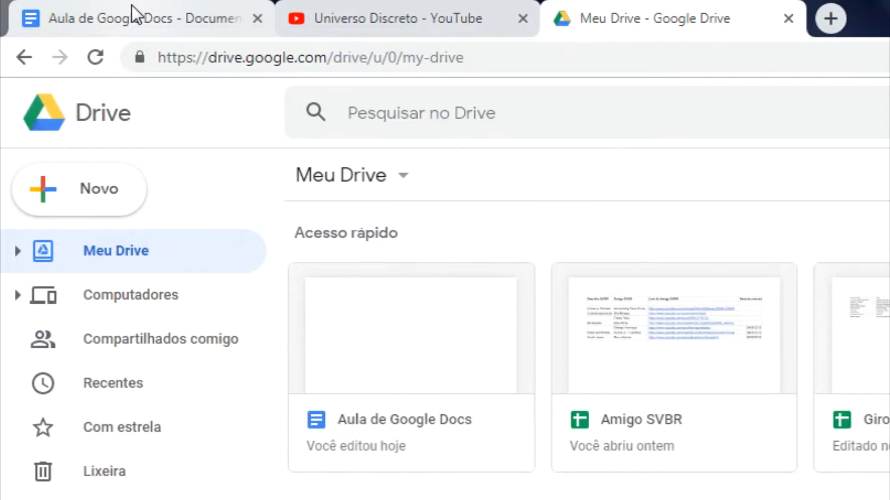
# Step: Return to the Aula de Google Docs tab and open, then dismiss, the Arquivo menu
pyautogui.click(132, 9)
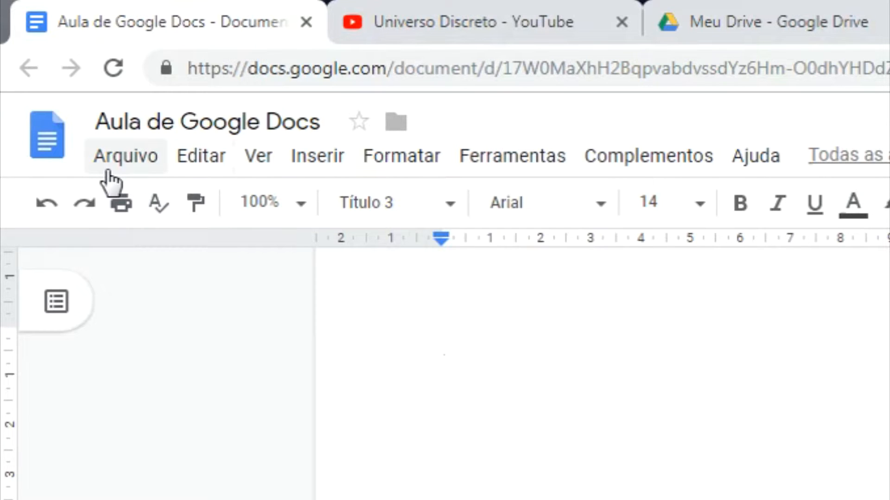
pyautogui.click(129, 170)
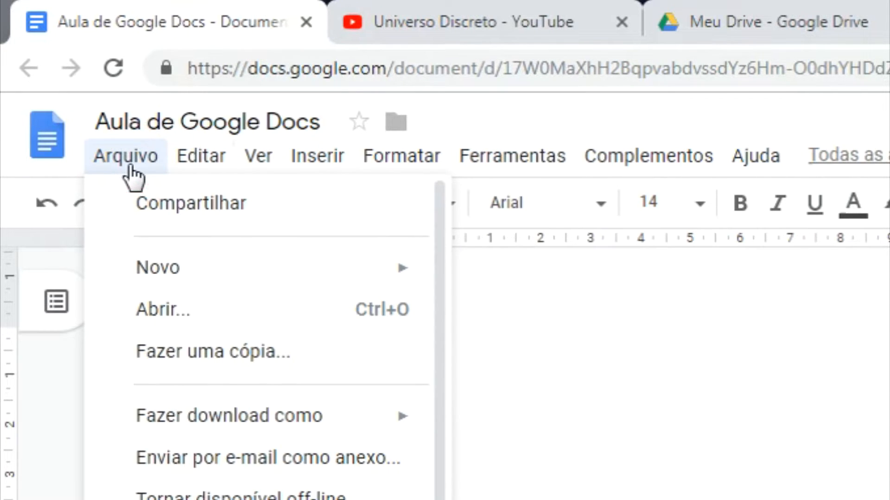
pyautogui.click(197, 158)
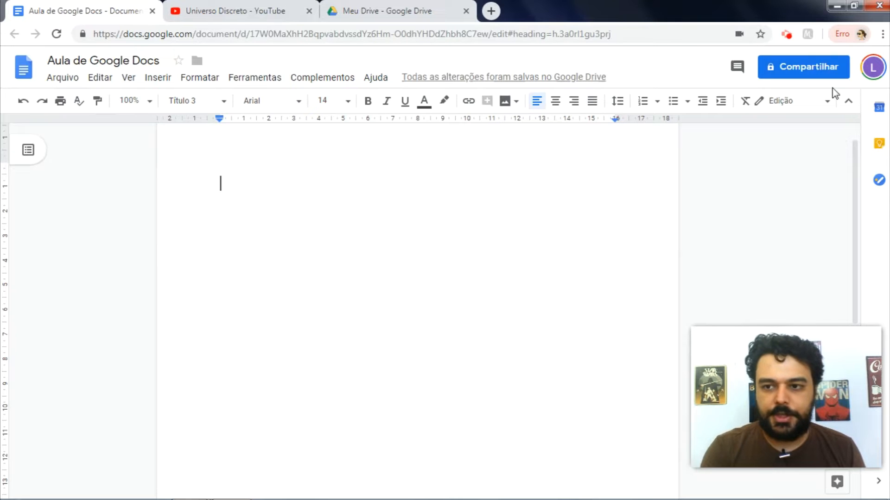
pyautogui.click(847, 104)
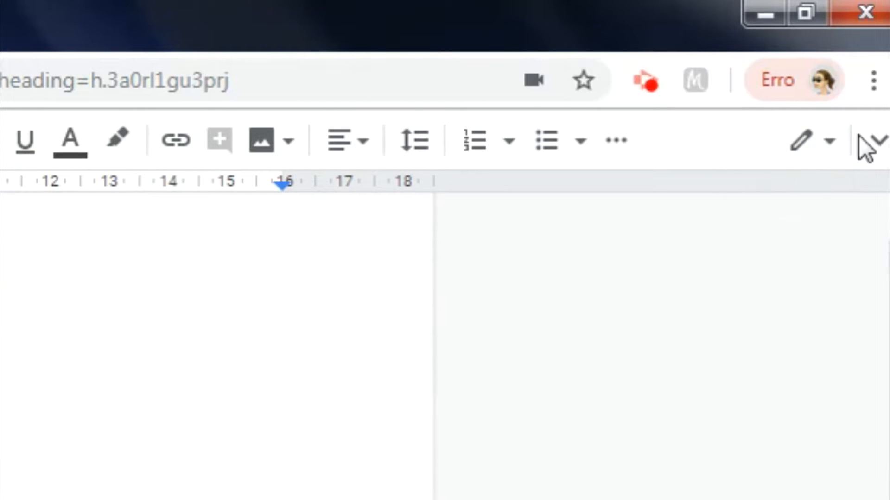
pyautogui.click(872, 148)
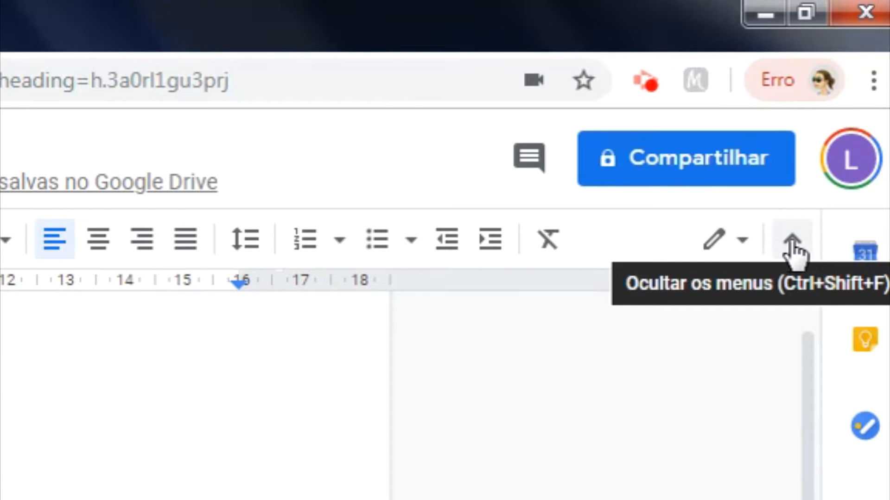
pyautogui.click(813, 240)
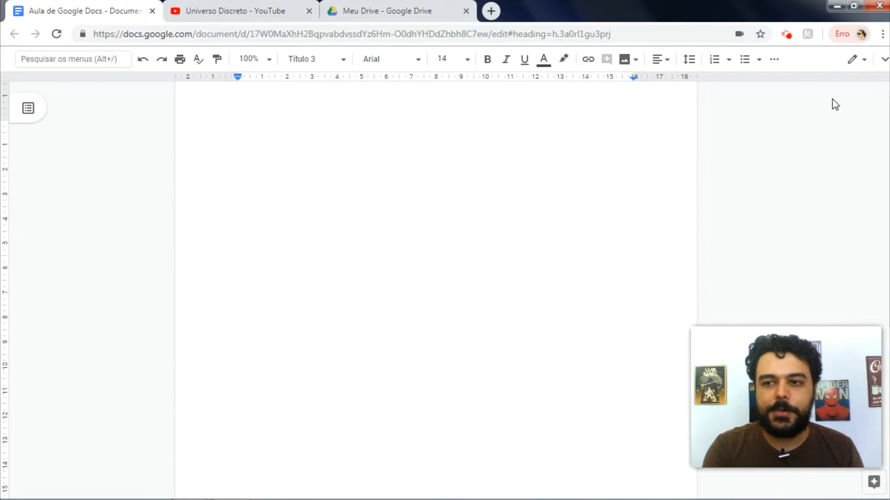
pyautogui.click(883, 62)
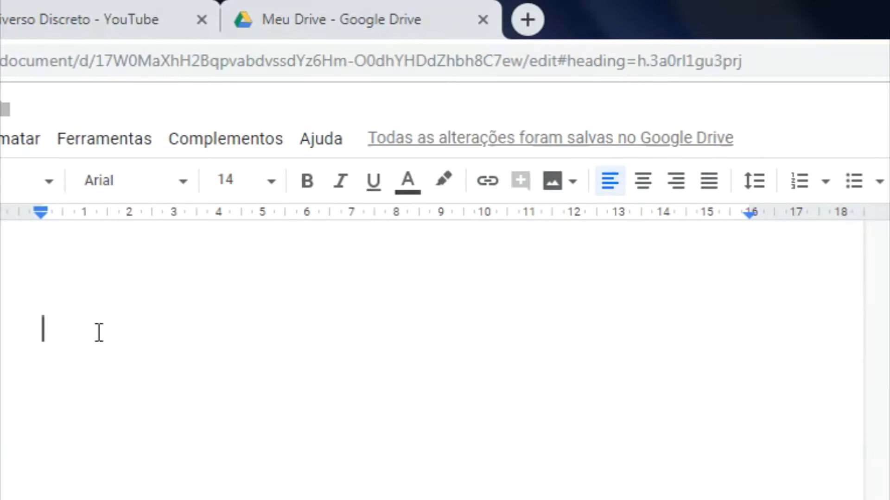
# Step: Type a line of random letters, copy it, and paste it three more times
pyautogui.write('jksdldkjfsklj')
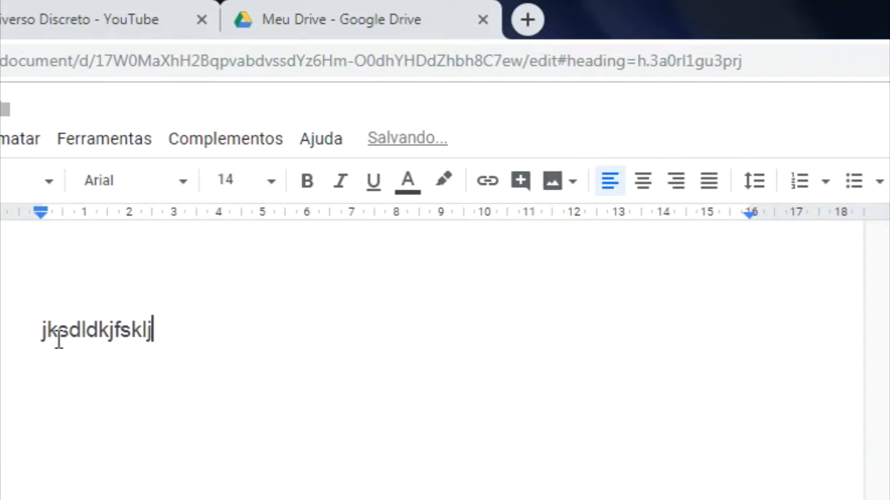
pyautogui.write('fksdjfksjfldjfkldsjflskdjfksdjfl')
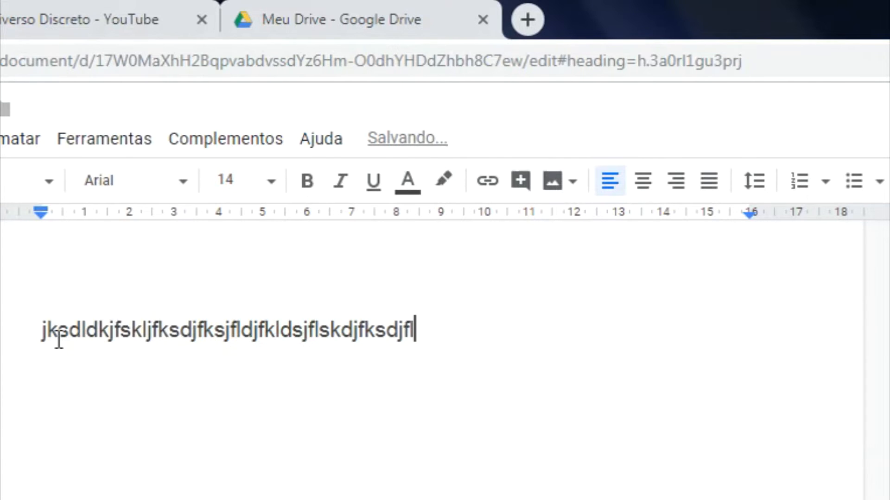
pyautogui.doubleClick(59, 340)
pyautogui.hotkey('ctrl', 'c')
pyautogui.hotkey('ctrl', 'v')
pyautogui.hotkey('ctrl', 'v')
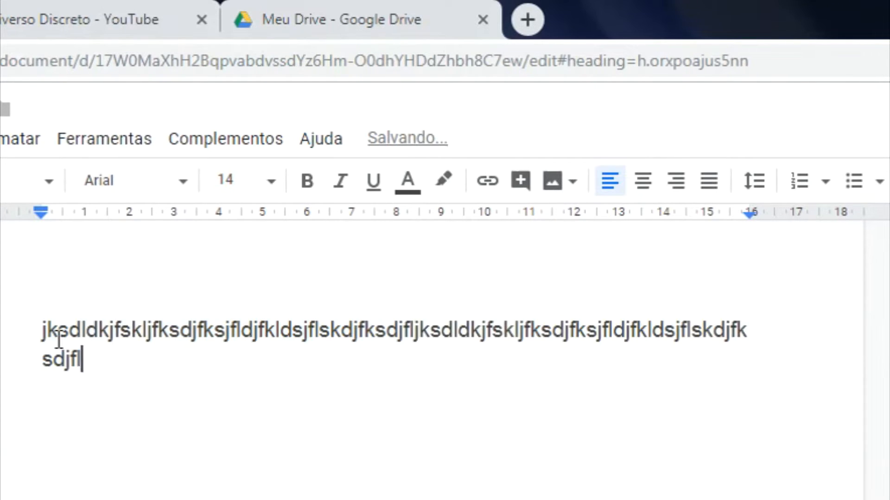
pyautogui.hotkey('ctrl', 'v')
pyautogui.hotkey('ctrl', 'v')
pyautogui.hotkey('ctrl', 'v')
pyautogui.hotkey('ctrl', 'v')
pyautogui.hotkey('ctrl', 'v')
pyautogui.hotkey('ctrl', 'v')
pyautogui.hotkey('ctrl', 'v')
pyautogui.hotkey('ctrl', 'v')
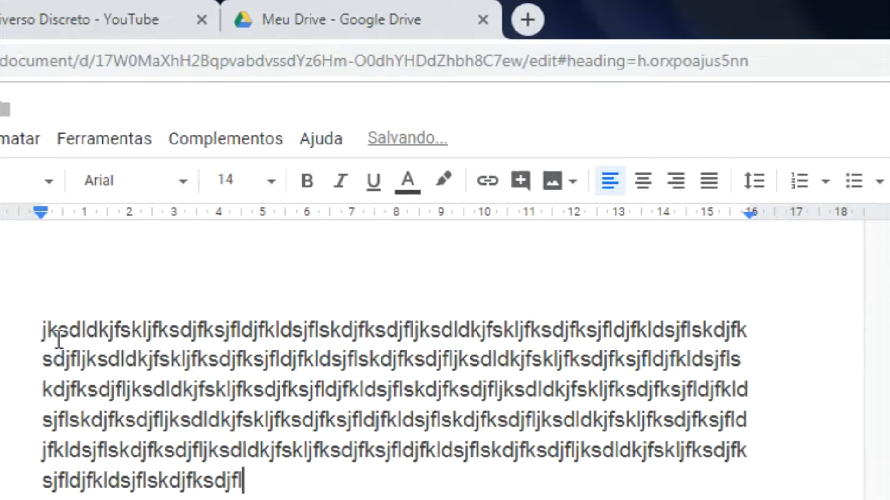
pyautogui.hotkey('ctrl', 'v')
pyautogui.hotkey('ctrl', 'v')
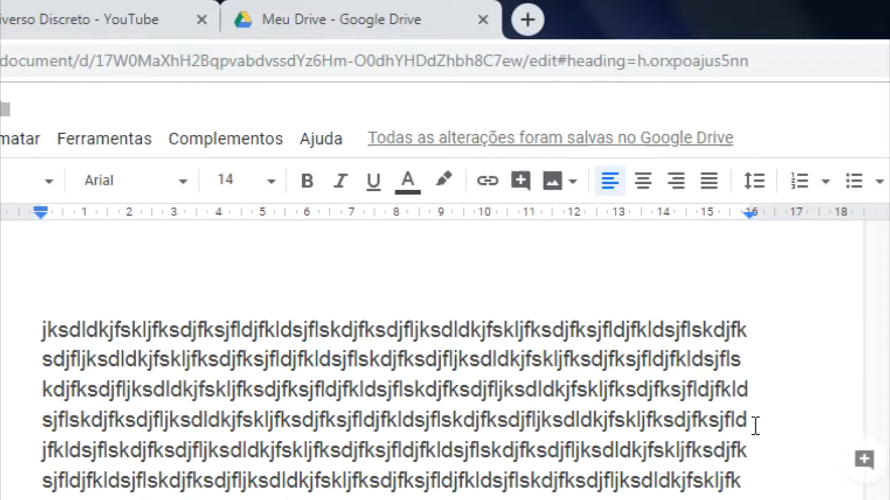
# Step: Indent the placeholder paragraph's first line about 3 cm using the ruler
pyautogui.click(43, 330)
pyautogui.moveTo(41, 214)
pyautogui.mouseDown()
pyautogui.moveTo(52, 216)
pyautogui.moveTo(40, 216)
pyautogui.mouseUp()
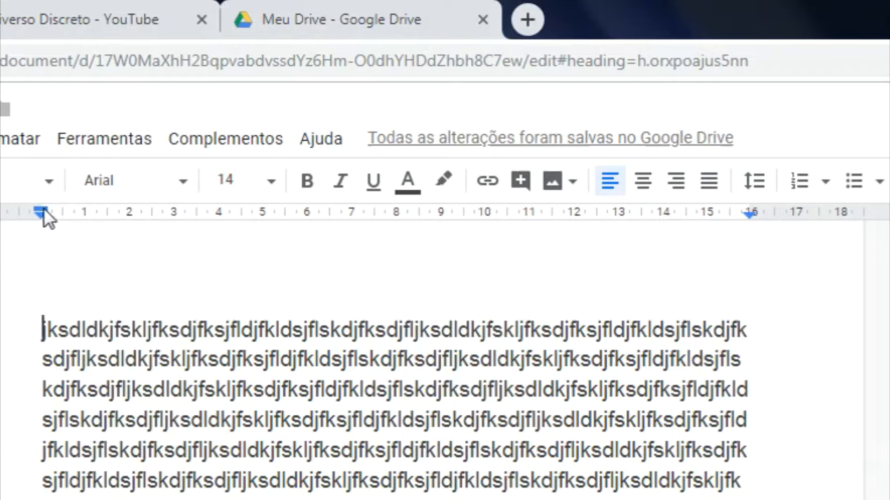
pyautogui.moveTo(41, 211); pyautogui.dragTo(178, 216)
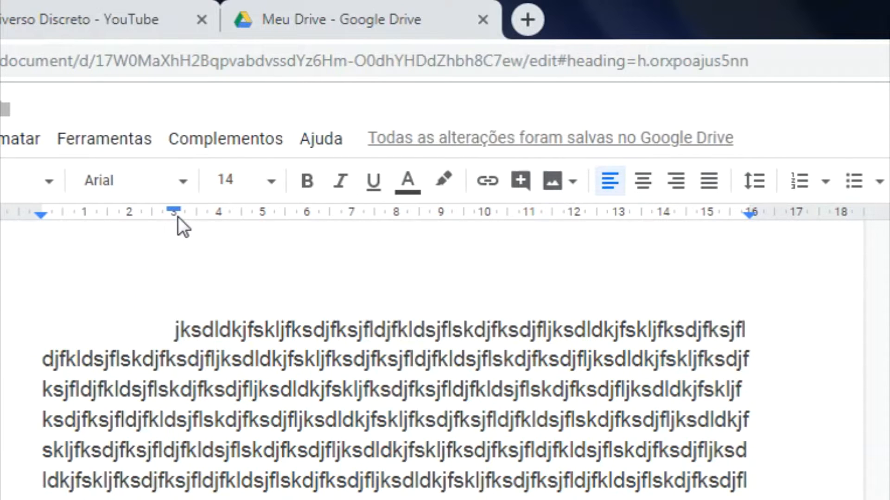
# Step: Start a new paragraph below and give its first line a 3,00 cm indent
pyautogui.press('Down')
pyautogui.press('Down')
pyautogui.press('Down')
pyautogui.press('Down')
pyautogui.press('Down')
pyautogui.press('Down')
pyautogui.press('Down')
pyautogui.press('Return')
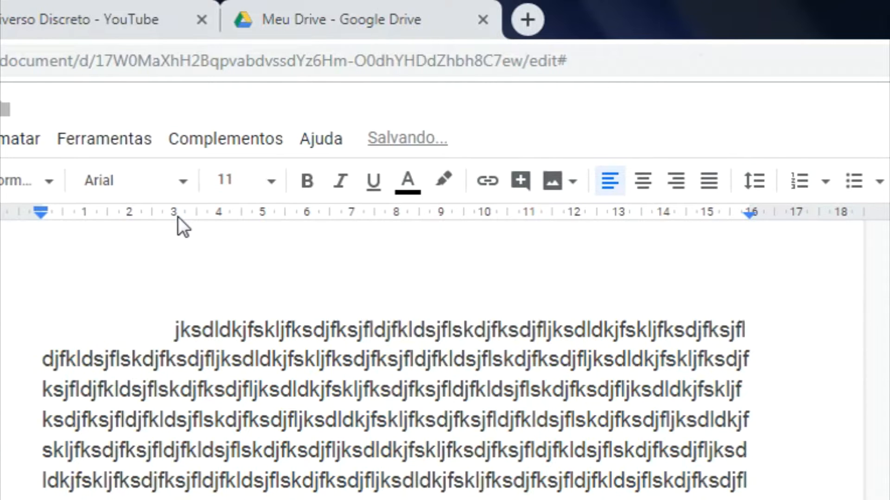
pyautogui.moveTo(220, 117); pyautogui.dragTo(292, 123)
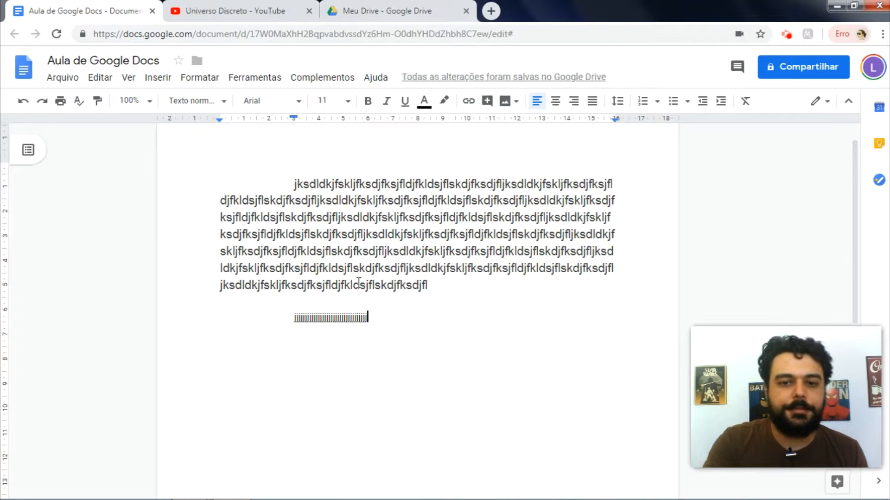
# Step: Add test lines of 'j' and repeated 'f' letters below the paragraph
pyautogui.click(376, 320)
pyautogui.write('j')
pyautogui.press('Return')
pyautogui.write('fffffffffffffffffffffffff')
pyautogui.press('Return')
pyautogui.write('fffffffffffffffffffff')
pyautogui.press('Return')
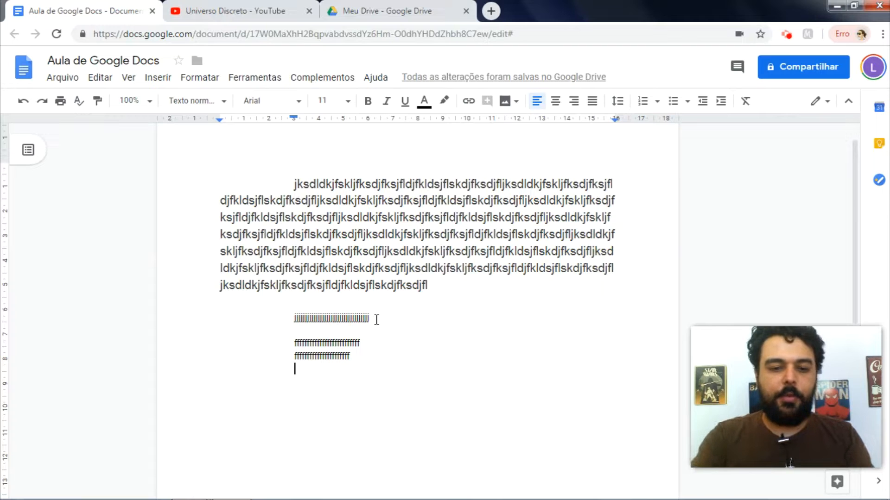
# Step: Select from the paragraph's last line through the test lines and delete them
pyautogui.hotkey('shift', 'Up')
pyautogui.hotkey('shift', 'Up')
pyautogui.hotkey('shift', 'Up')
pyautogui.hotkey('shift', 'Up')
pyautogui.hotkey('shift', 'Up')
pyautogui.hotkey('shift', 'Up')
pyautogui.press('BackSpace')
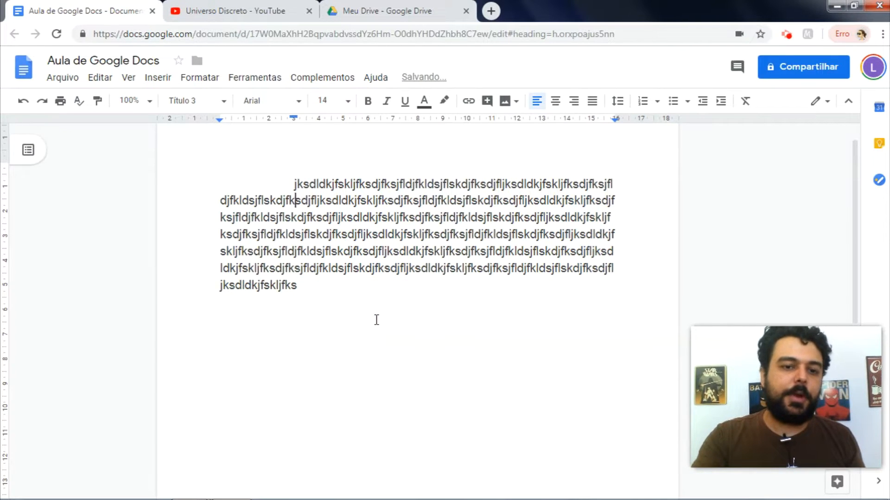
pyautogui.press('Up')
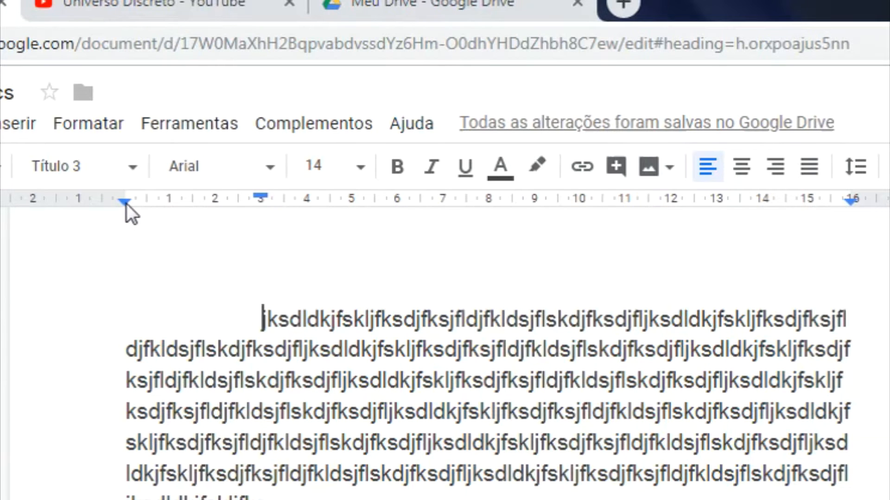
# Step: Move the left indent out to -1,50 and push the first-line indent further right
pyautogui.moveTo(125, 203); pyautogui.dragTo(70, 204)
pyautogui.moveTo(208, 196); pyautogui.dragTo(254, 194)
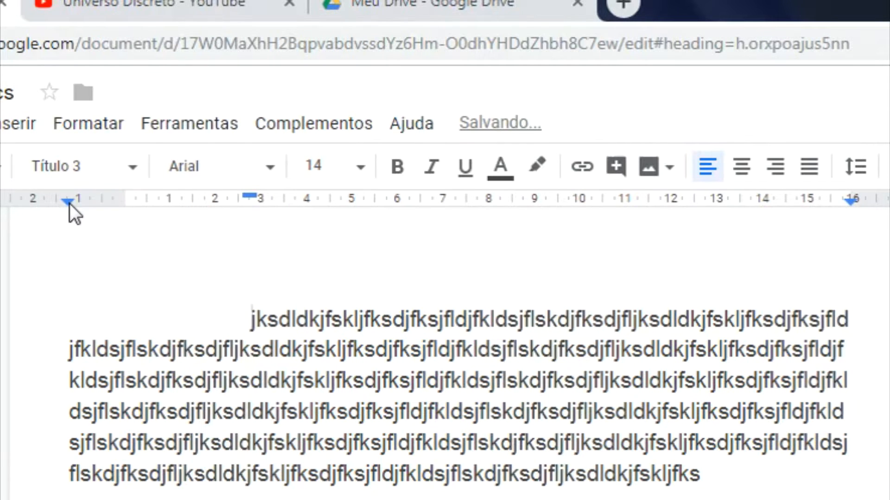
pyautogui.moveTo(69, 204); pyautogui.dragTo(57, 202)
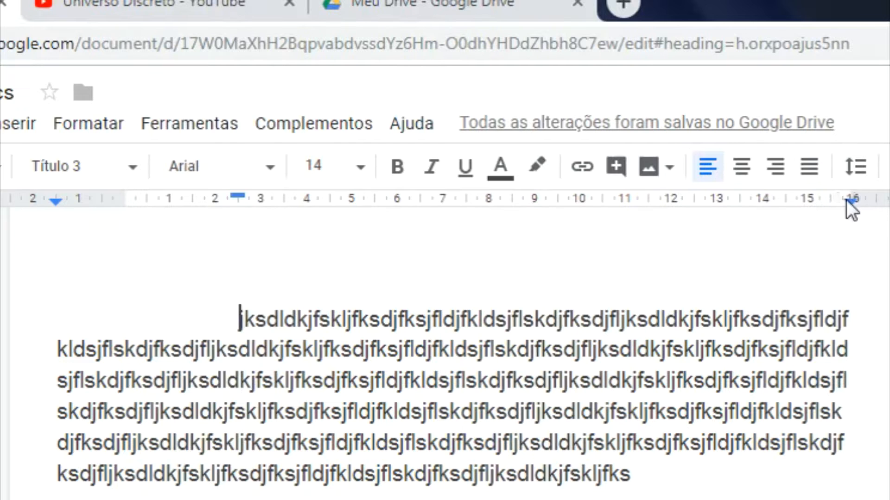
# Step: Test the right indent and a 1 cm left margin, then restore both to their originals
pyautogui.moveTo(848, 201); pyautogui.dragTo(778, 207)
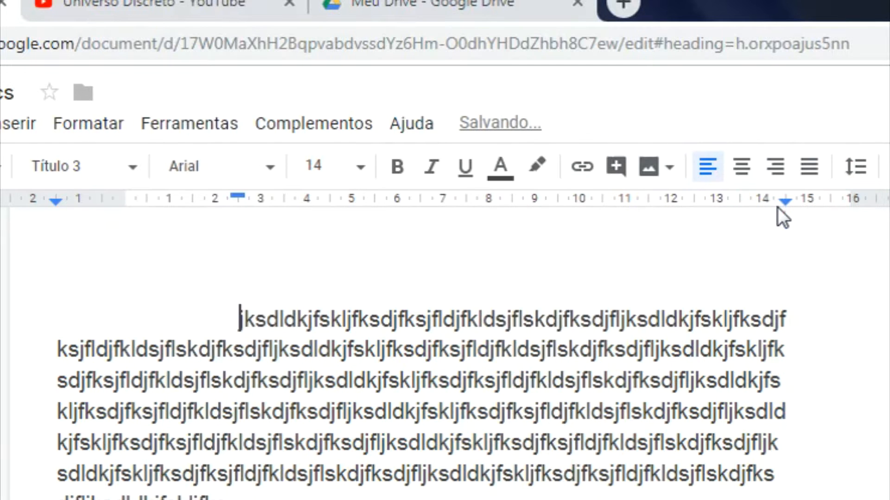
pyautogui.moveTo(786, 204); pyautogui.dragTo(855, 201)
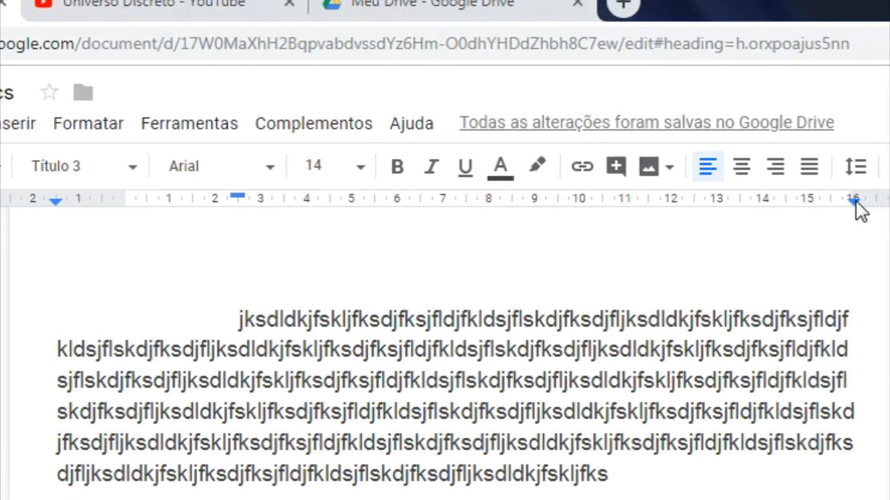
pyautogui.moveTo(855, 202)
pyautogui.mouseDown()
pyautogui.moveTo(887, 201)
pyautogui.moveTo(852, 197)
pyautogui.mouseUp()
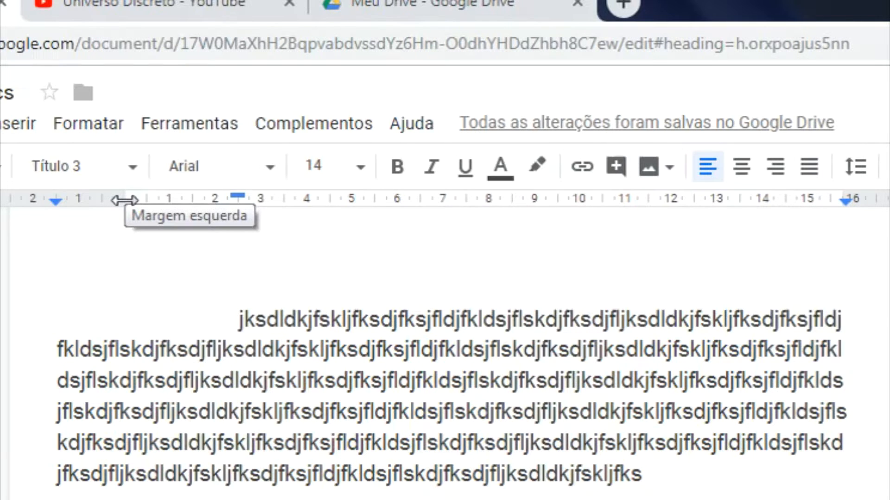
pyautogui.moveTo(124, 200); pyautogui.dragTo(51, 198)
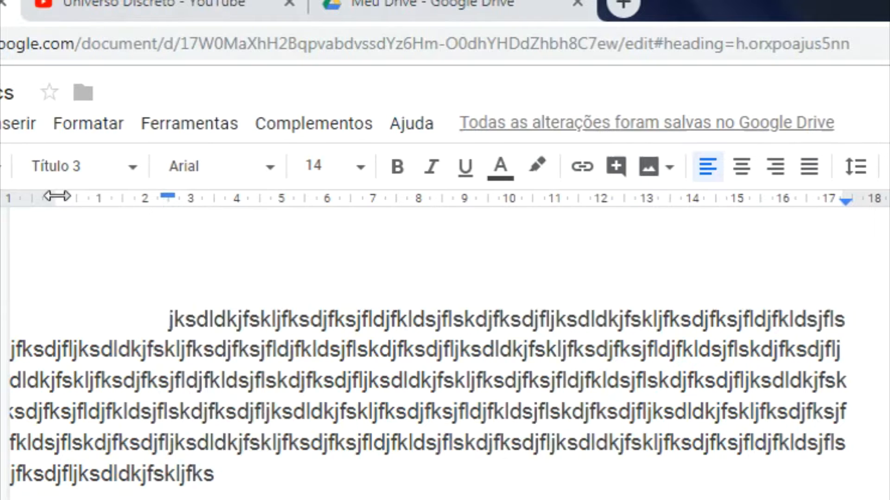
pyautogui.moveTo(57, 196); pyautogui.dragTo(124, 199)
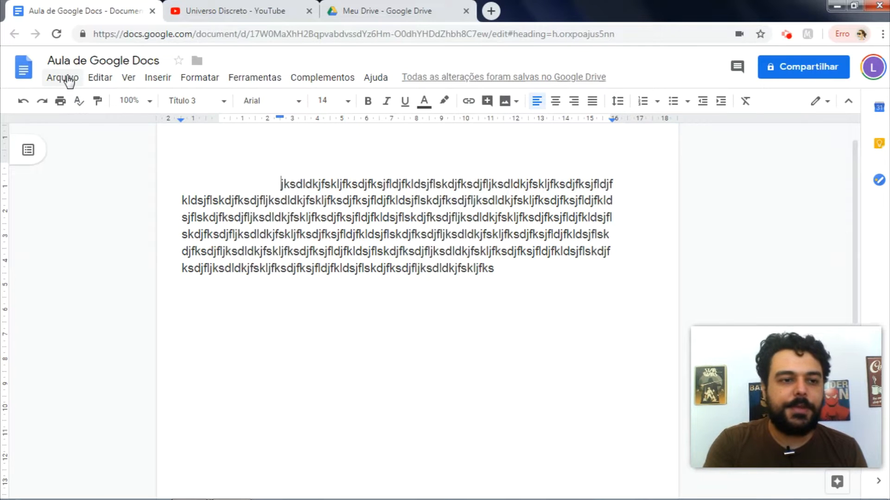
# Step: In Configuração da página, set margins to 3 cm top and bottom, 2 cm left and right
pyautogui.click(65, 78)
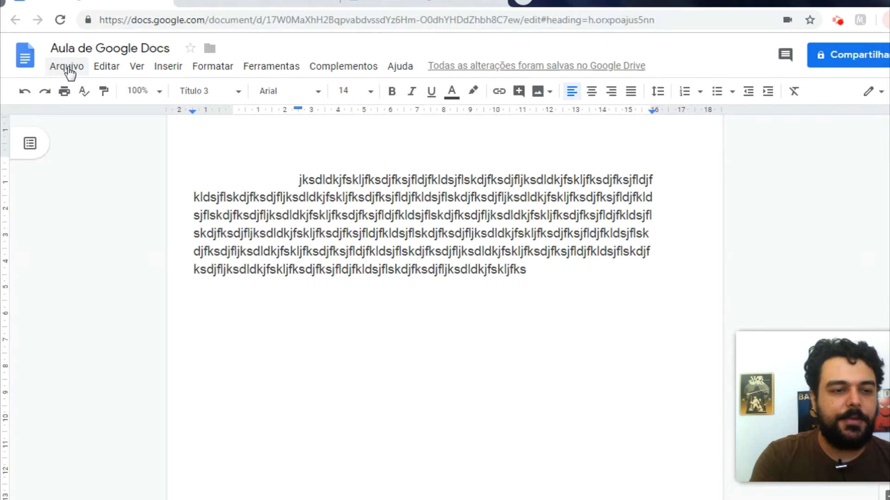
pyautogui.click(64, 78)
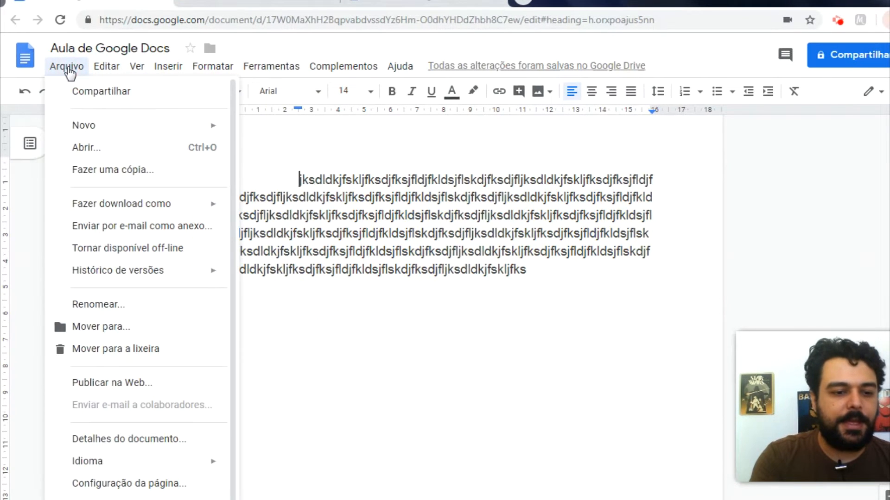
pyautogui.click(134, 484)
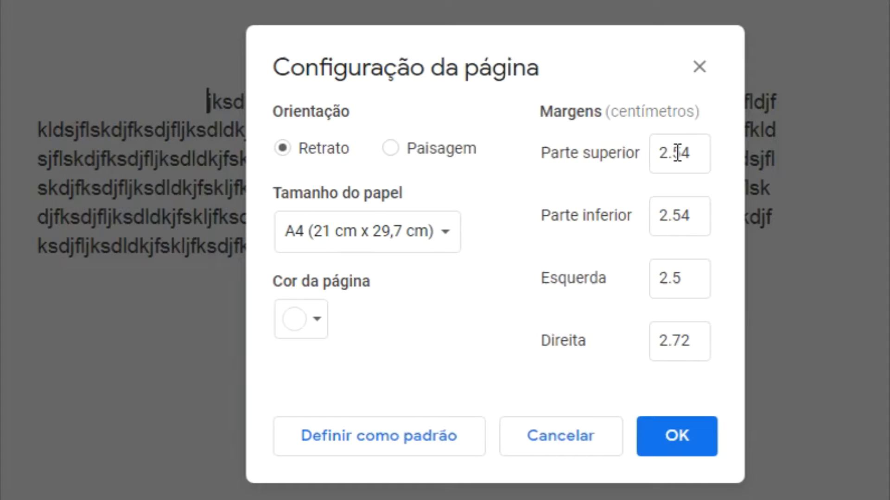
pyautogui.doubleClick(691, 150)
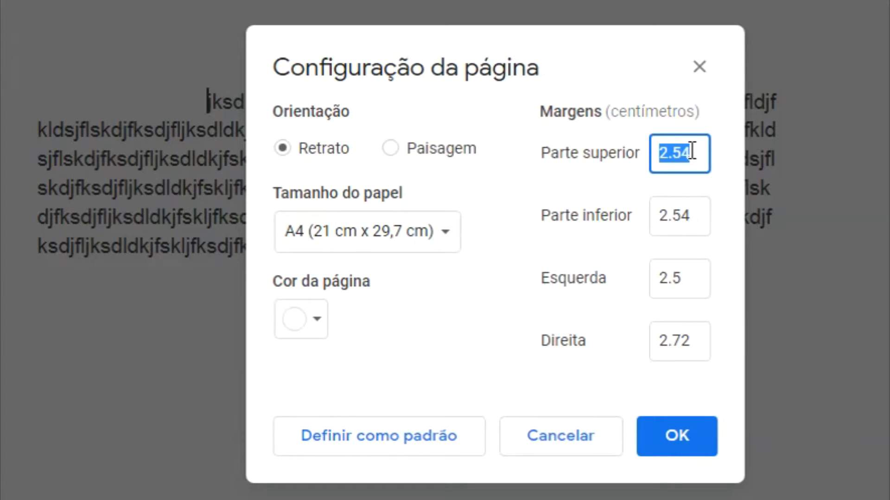
pyautogui.write('3')
pyautogui.press('Tab')
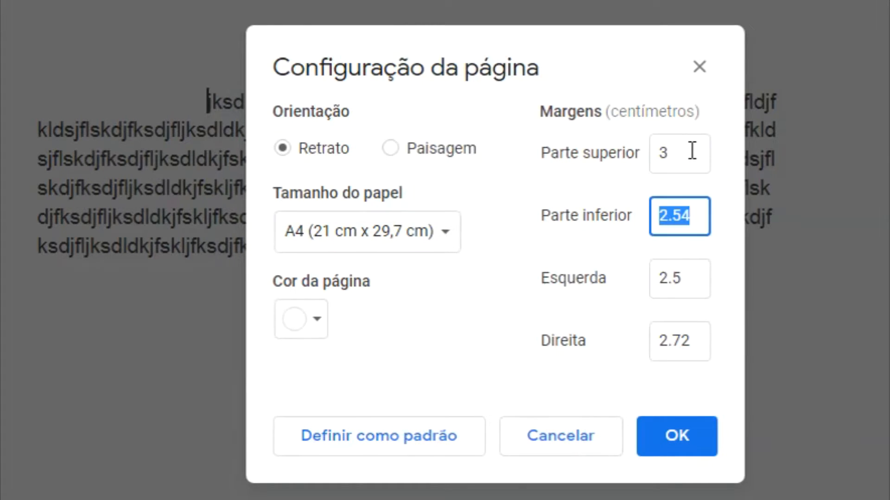
pyautogui.write('3')
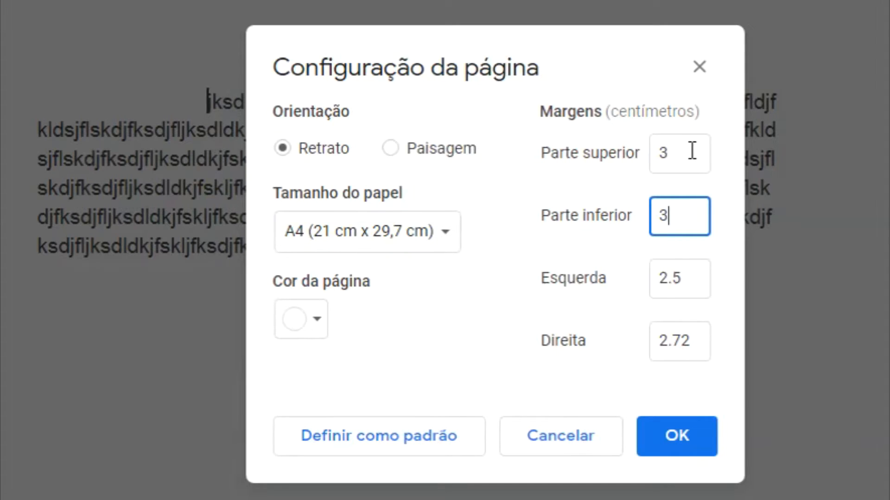
pyautogui.press('Tab')
pyautogui.write('2')
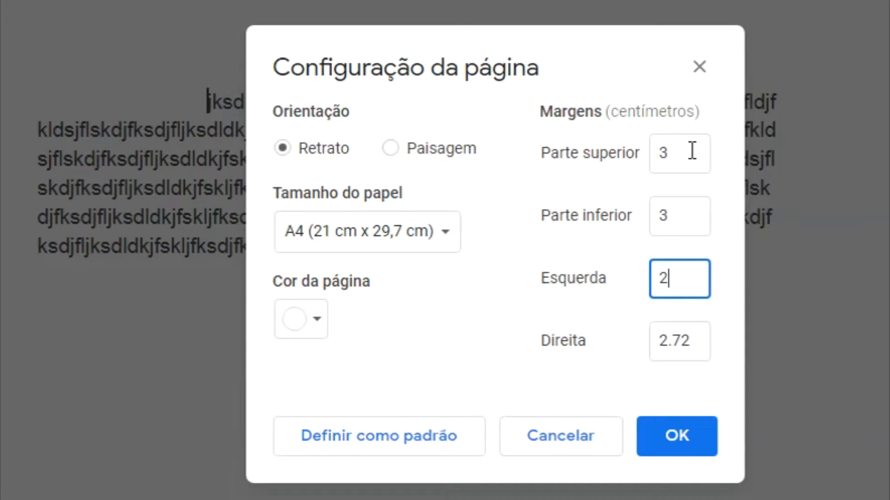
pyautogui.press('Tab')
pyautogui.write('2')
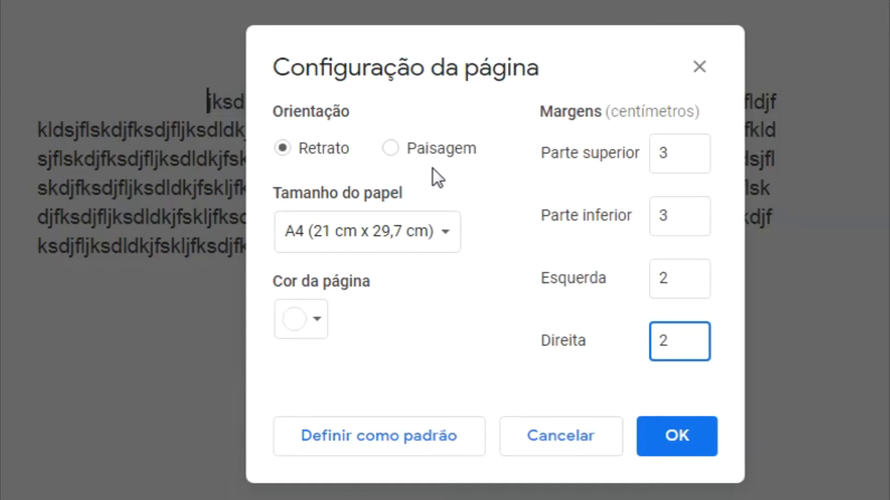
# Step: Make the page colour cornflower blue, keep portrait A4, and apply the settings
pyautogui.click(303, 326)
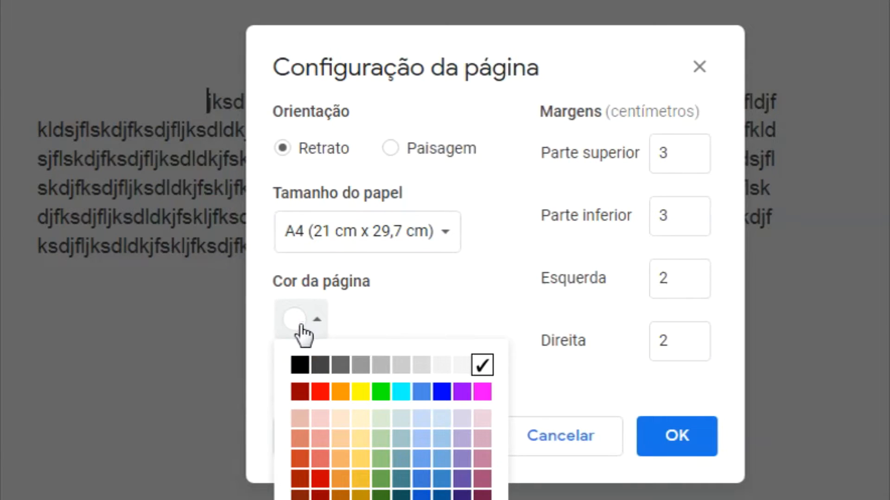
pyautogui.click(307, 370)
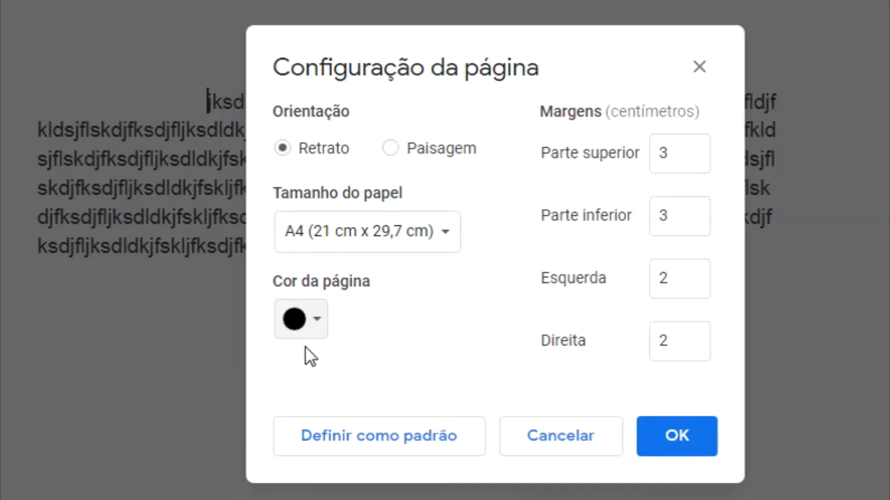
pyautogui.click(313, 329)
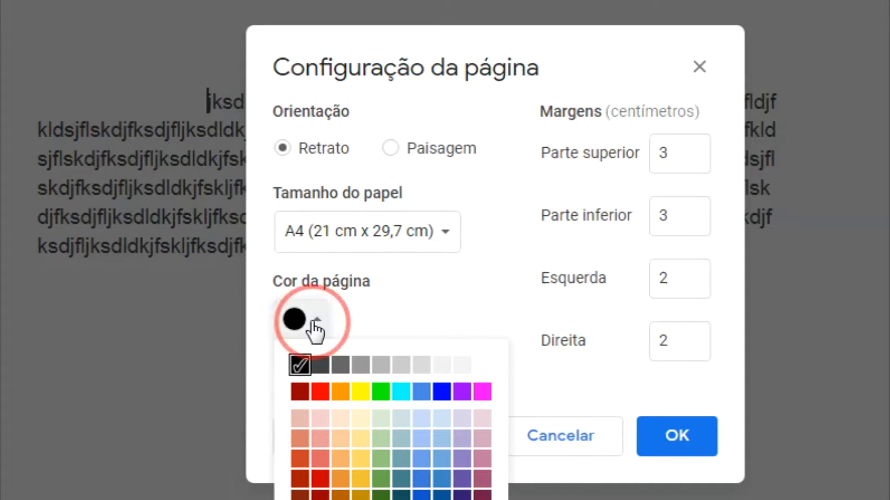
pyautogui.click(421, 393)
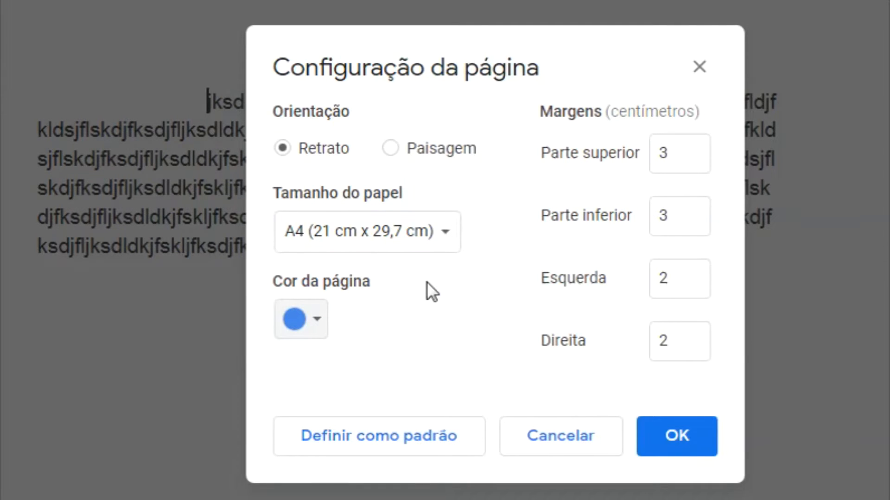
pyautogui.click(388, 149)
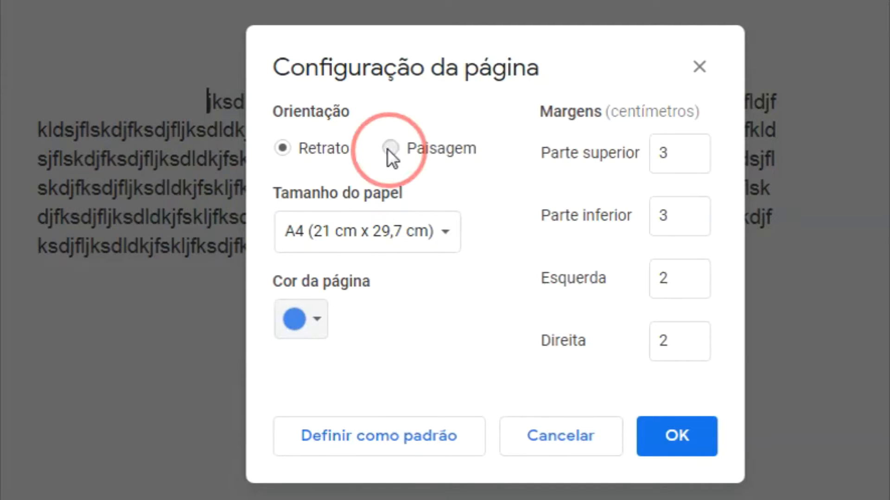
pyautogui.click(283, 147)
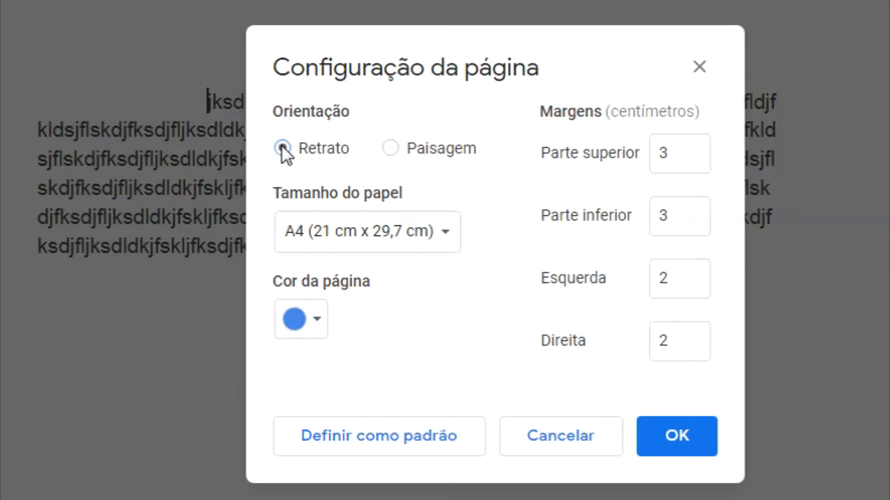
pyautogui.click(446, 236)
pyautogui.click(585, 399)
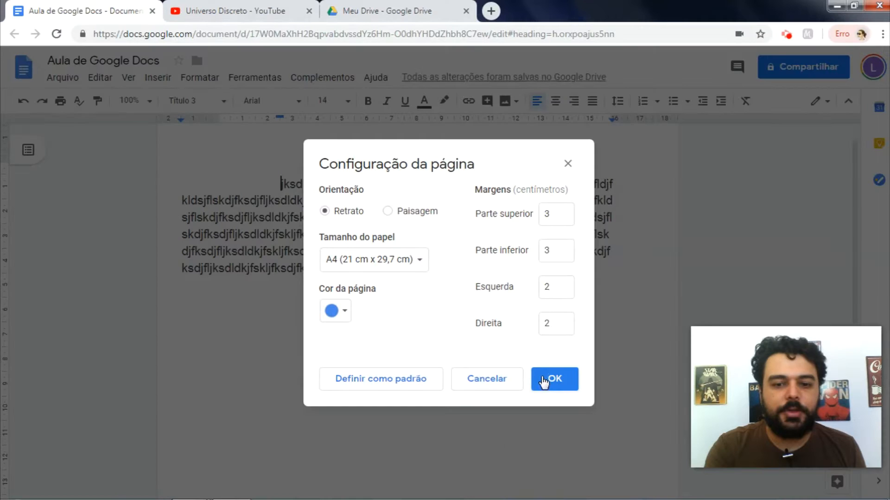
pyautogui.click(657, 444)
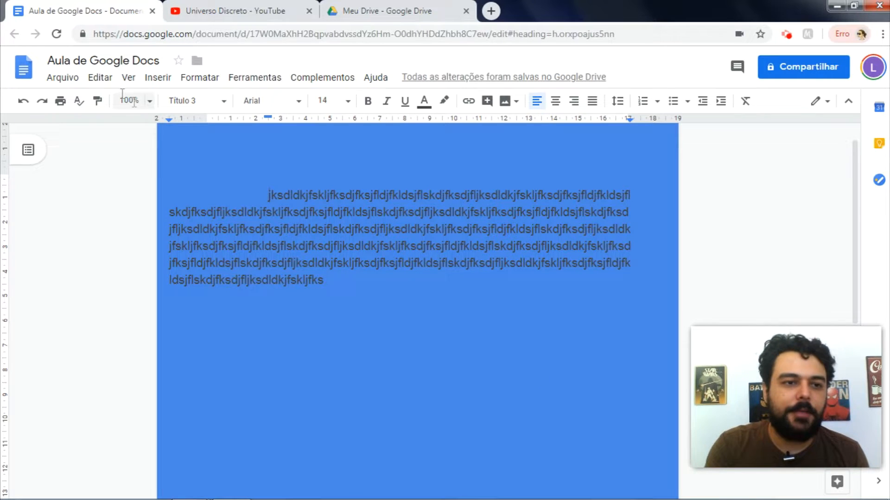
# Step: Set the page colour back to white, then pull in the left and first-line indents
pyautogui.click(68, 79)
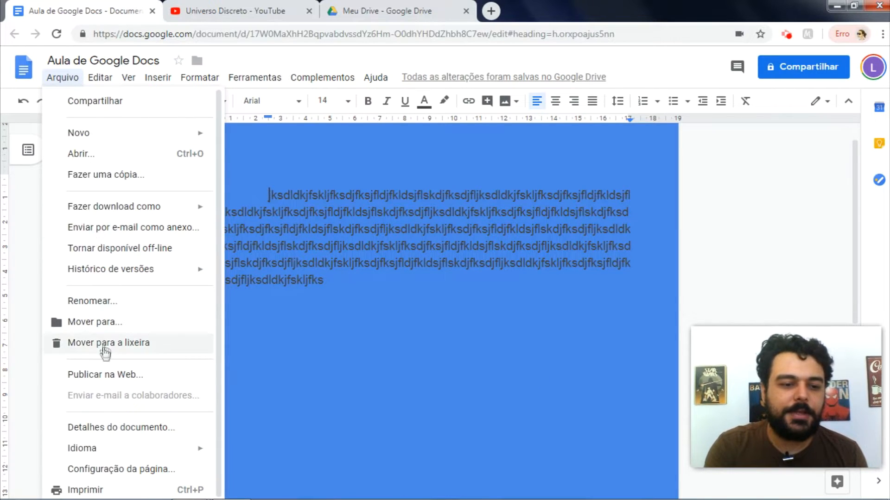
pyautogui.click(113, 468)
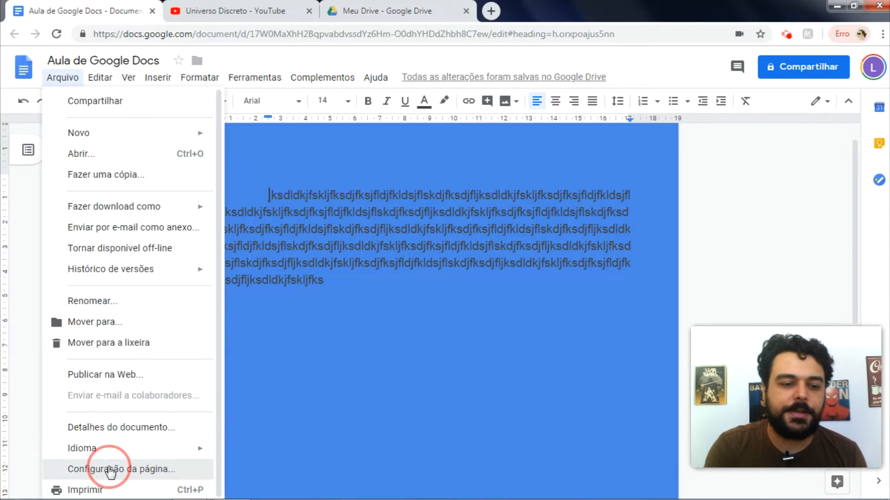
pyautogui.click(341, 316)
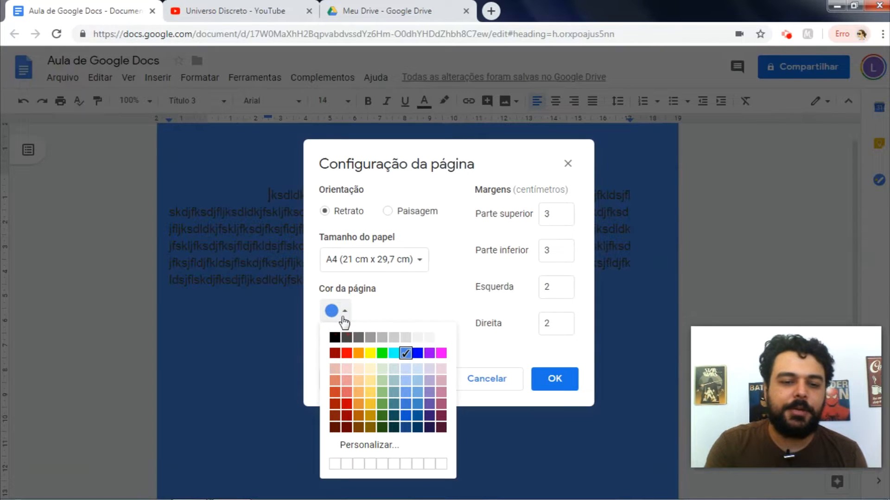
pyautogui.click(430, 338)
pyautogui.click(552, 385)
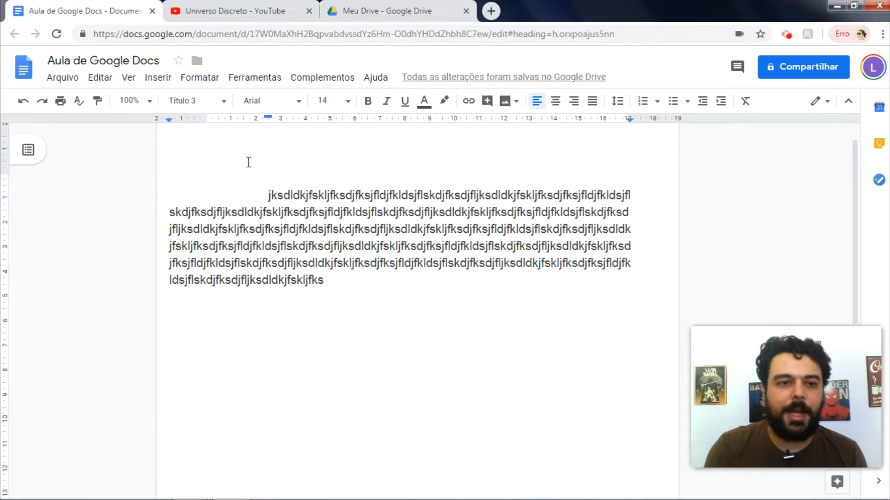
pyautogui.moveTo(168, 120); pyautogui.dragTo(206, 124)
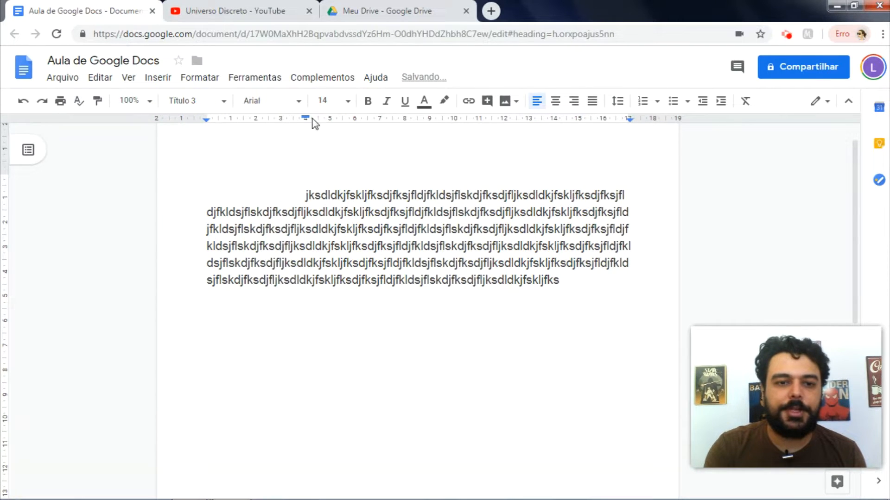
pyautogui.moveTo(307, 119); pyautogui.dragTo(251, 126)
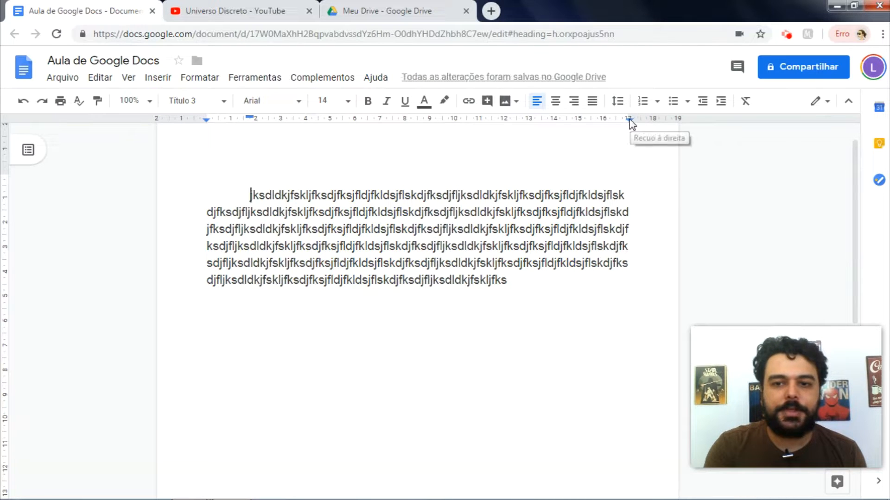
# Step: Apply Title Case capitalization to the whole random-letter paragraph
pyautogui.hotkey('ctrl', 'a')
pyautogui.click(199, 77)
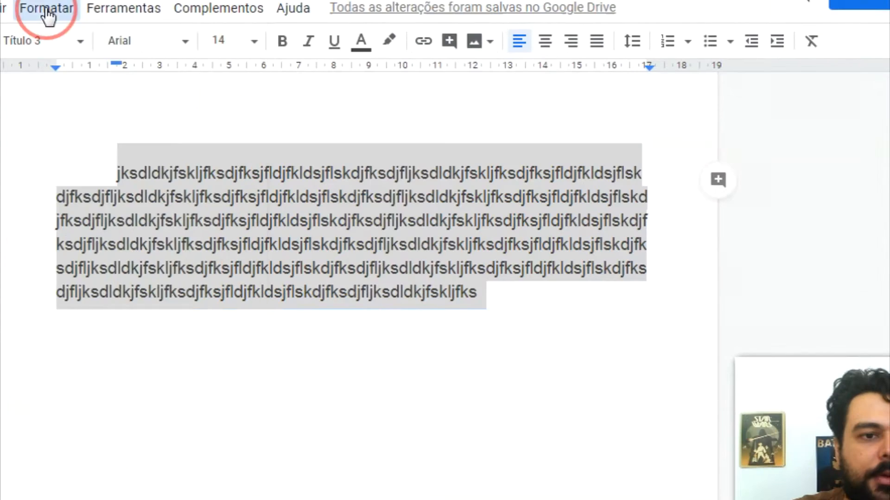
pyautogui.click(47, 8)
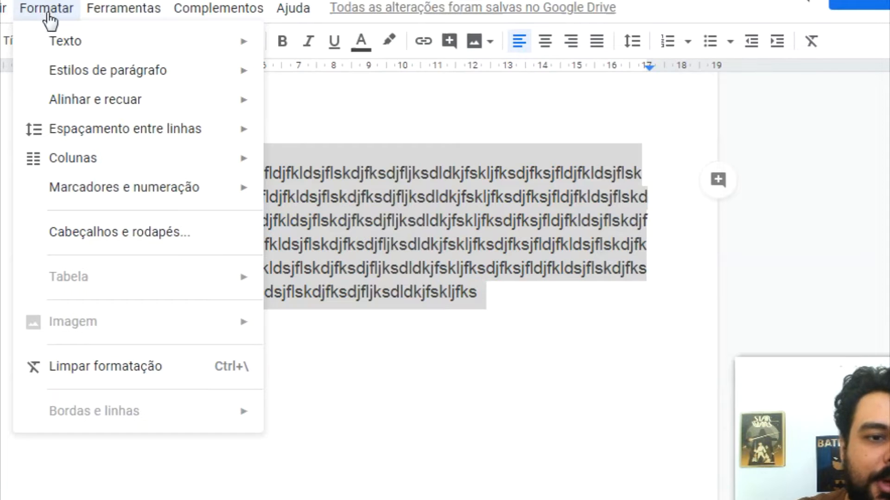
pyautogui.moveTo(61, 43)
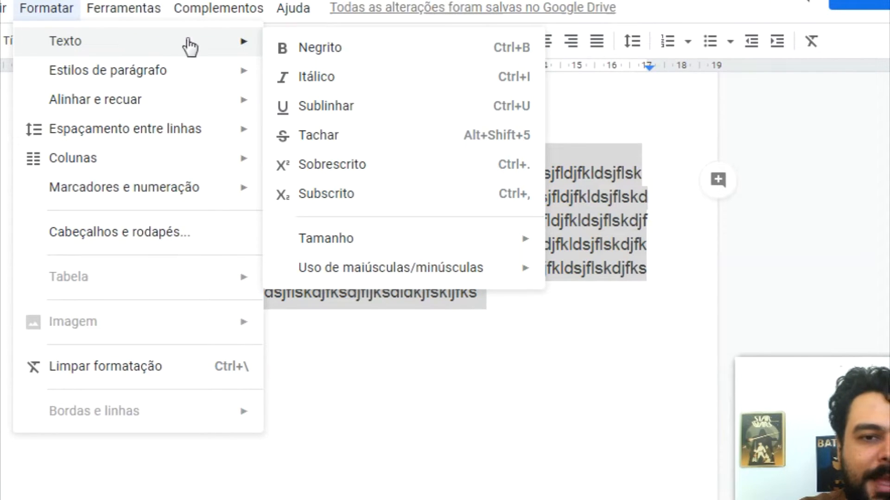
pyautogui.moveTo(378, 248)
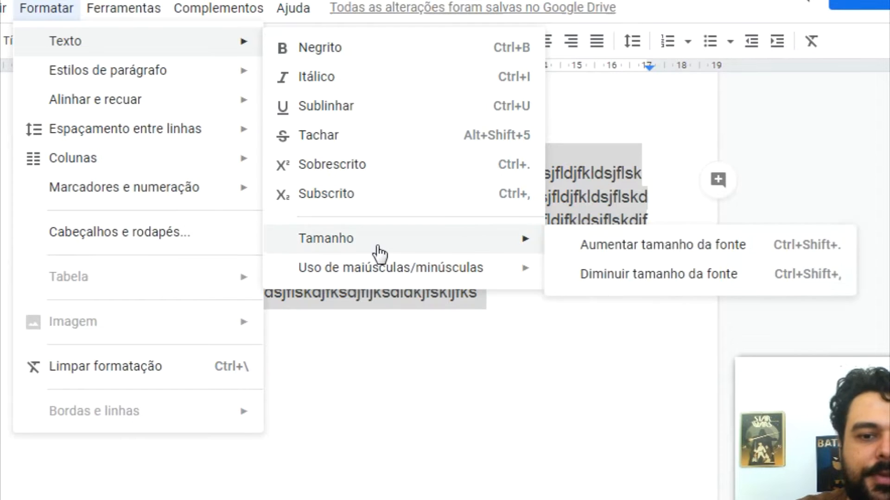
pyautogui.moveTo(383, 272)
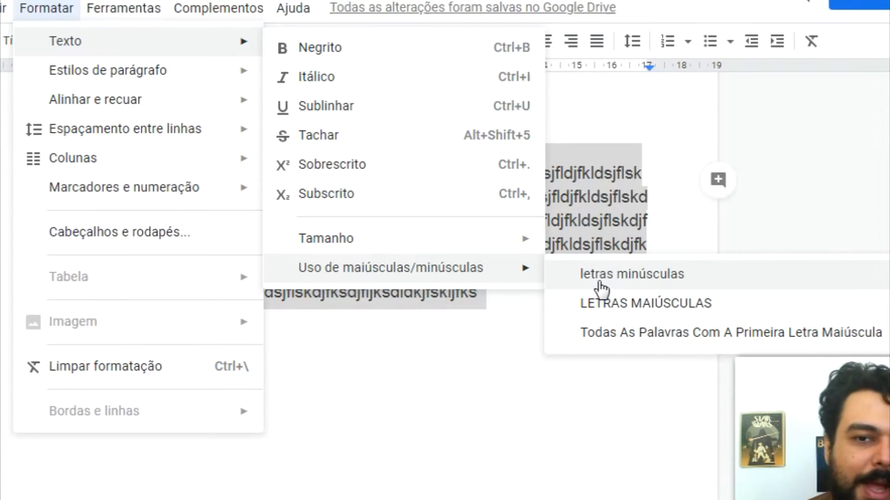
pyautogui.click(622, 336)
# Step: Select the paragraph text after its first word, ready to be replaced
pyautogui.click(511, 299)
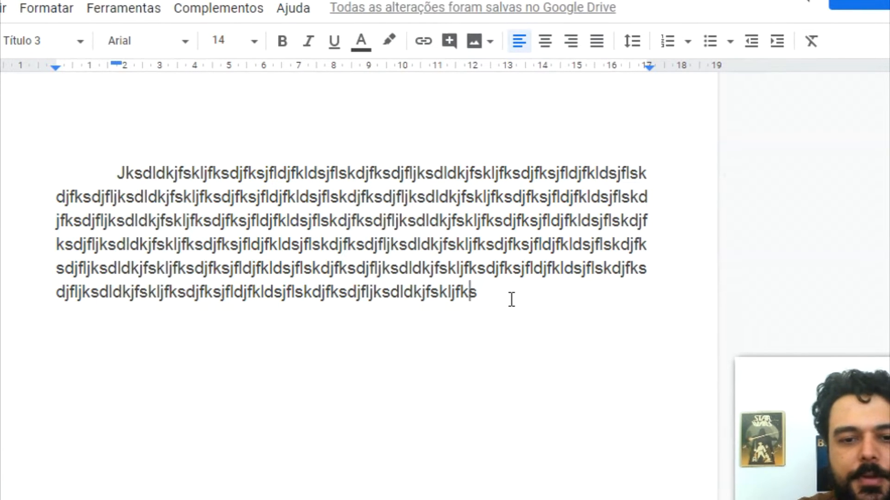
pyautogui.hotkey('shift', 'Up')
pyautogui.hotkey('shift', 'Up')
pyautogui.hotkey('shift', 'Up')
pyautogui.hotkey('shift', 'Up')
pyautogui.hotkey('shift', 'Up')
pyautogui.hotkey('shift', 'Up')
pyautogui.hotkey('shift', 'Right')
pyautogui.hotkey('shift', 'Right')
pyautogui.hotkey('shift', 'Right')
pyautogui.hotkey('shift', 'Right')
pyautogui.hotkey('shift', 'Right')
pyautogui.hotkey('shift', 'Right')
pyautogui.hotkey('shift', 'Right')
pyautogui.hotkey('shift', 'Right')
pyautogui.hotkey('shift', 'Right')
pyautogui.hotkey('shift', 'Right')
pyautogui.hotkey('shift', 'Right')
pyautogui.hotkey('shift', 'Right')
pyautogui.hotkey('shift', 'Right')
pyautogui.hotkey('shift', 'Right')
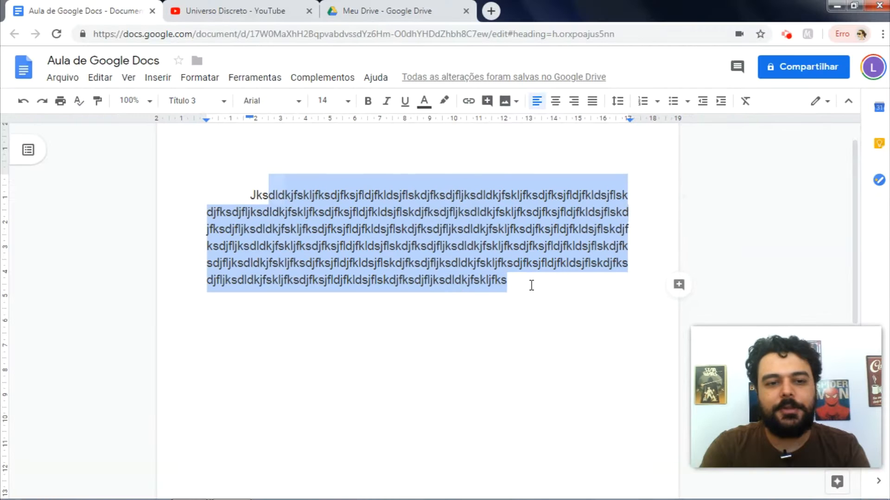
# Step: Replace the selection with 'a aaaaaaaaaaa aaaaaaaaaaaaaaaa aaaaaaaaaaaaaaaa aaaaa' and select the whole paragraph
pyautogui.write('a a')
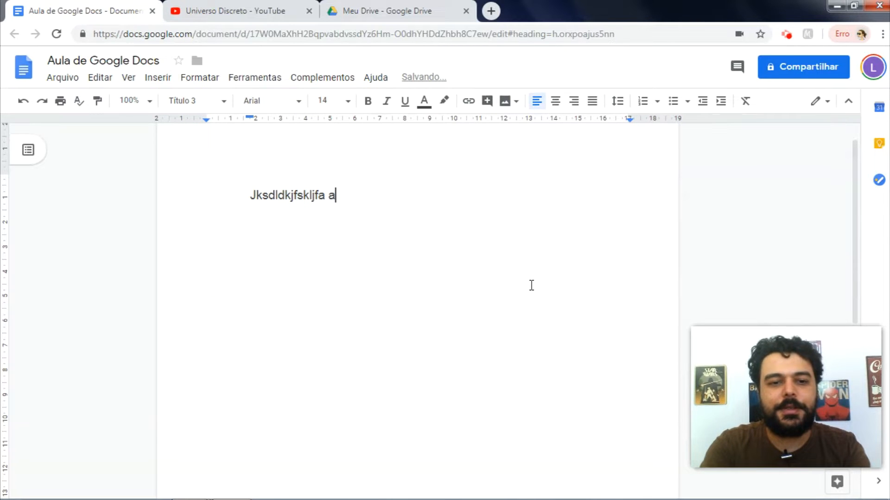
pyautogui.write('aaaaaaaaaa a')
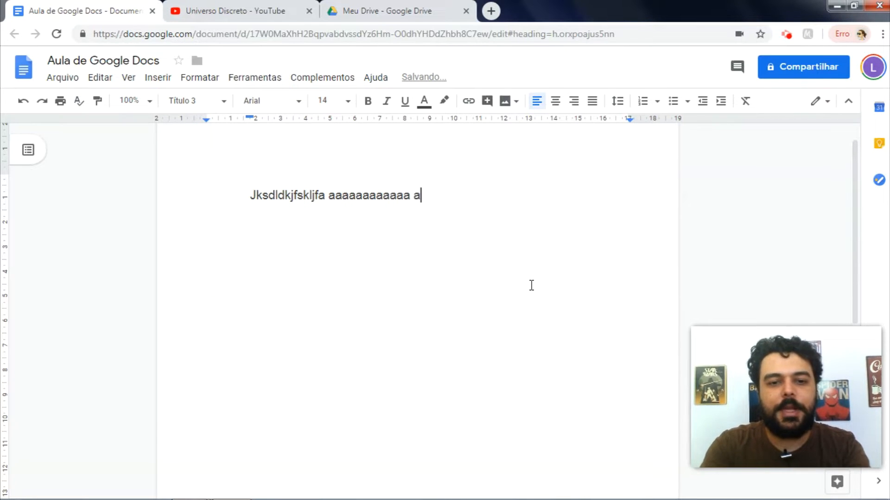
pyautogui.write('aaaaaaaaaaaaaaa aaaaaa')
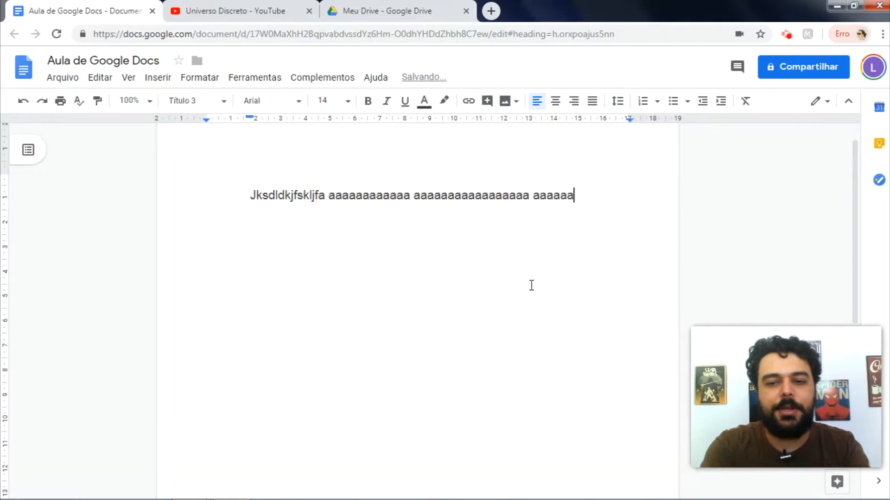
pyautogui.write('aaaaaaaaaa aaaaa')
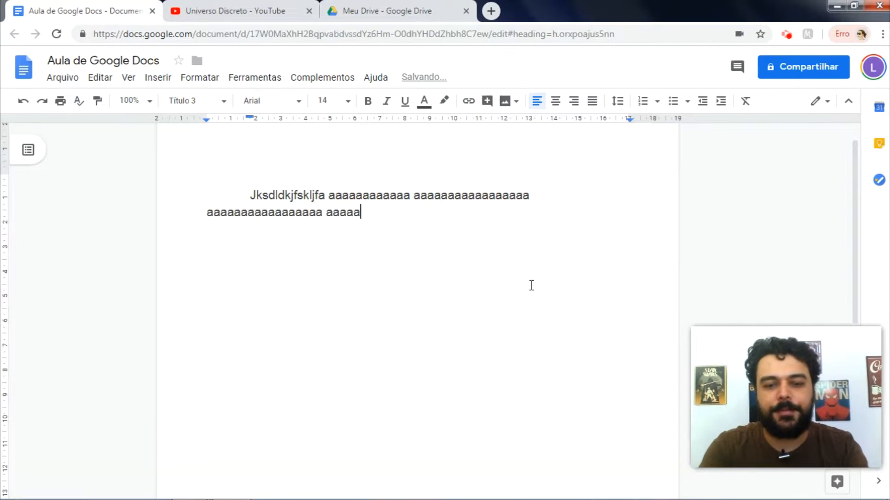
pyautogui.hotkey('ctrl', 'a')
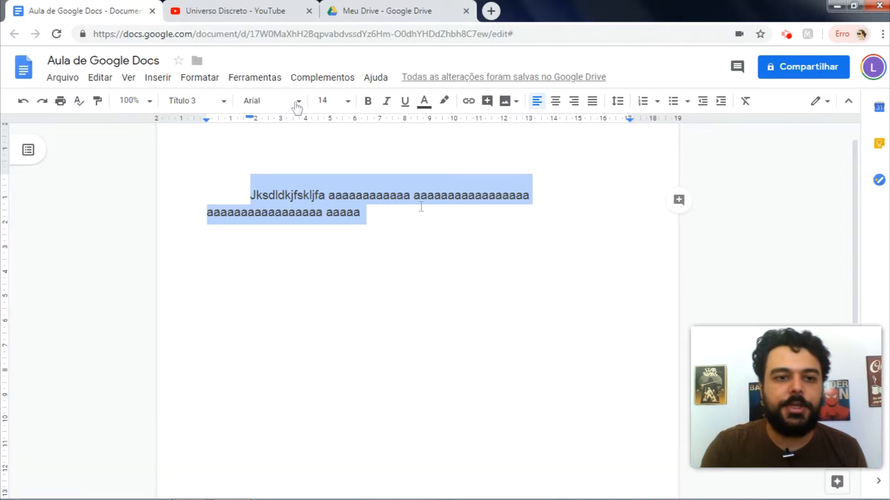
# Step: Apply Title Case so each word of a's begins with a capital A, then deselect
pyautogui.click(200, 77)
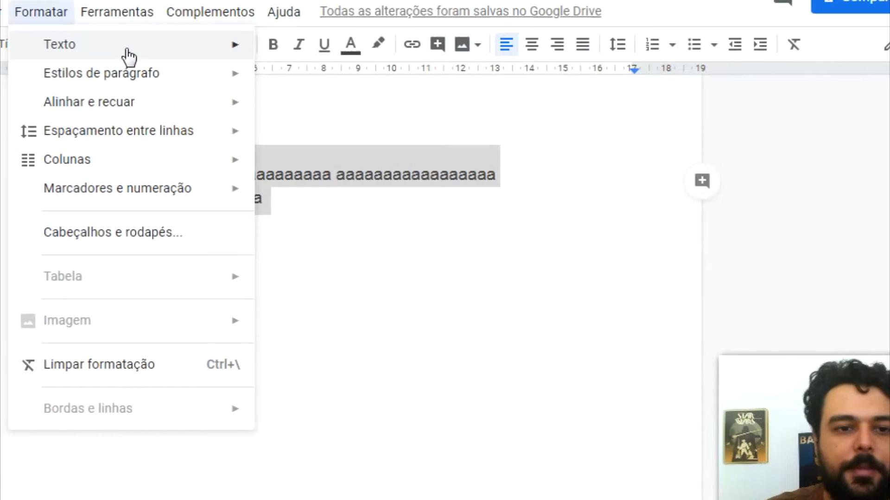
pyautogui.moveTo(131, 56)
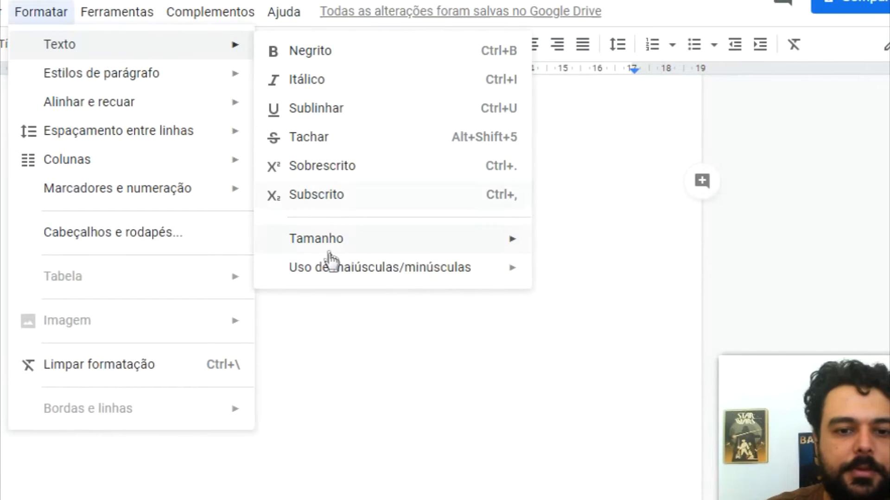
pyautogui.moveTo(342, 274)
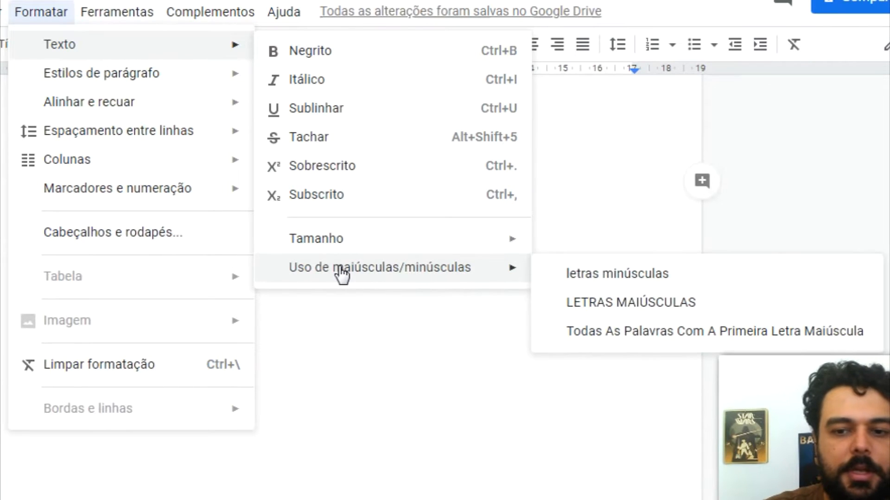
pyautogui.click(585, 334)
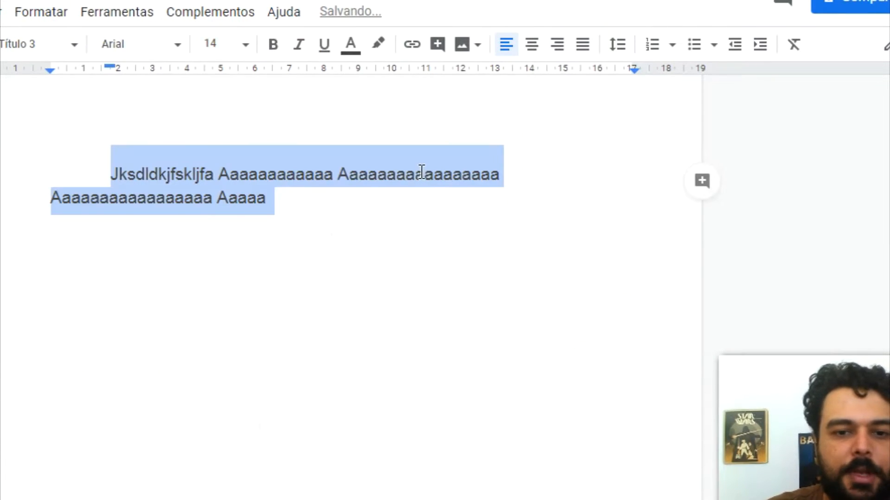
pyautogui.click(399, 213)
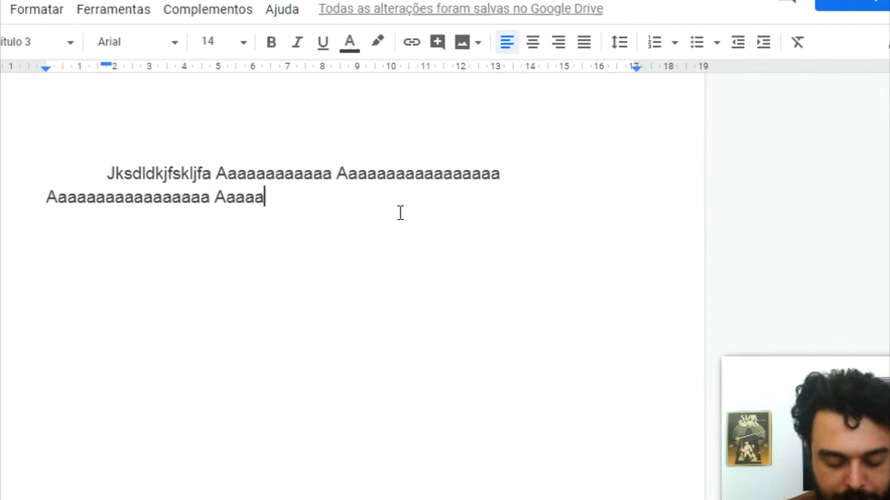
pyautogui.hotkey('ctrl', 'a')
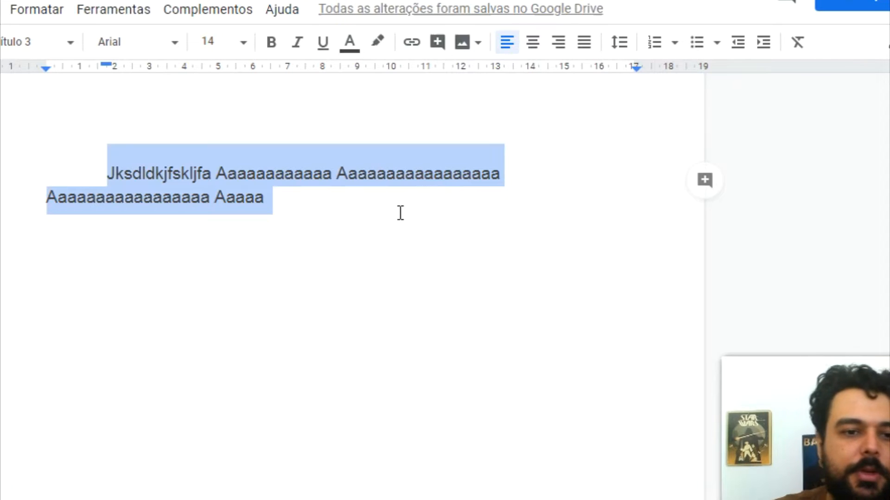
pyautogui.press('Left')
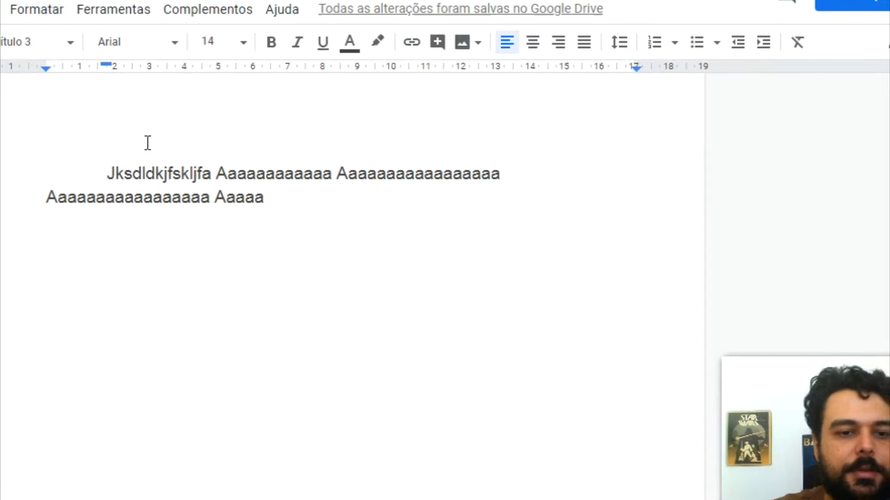
# Step: Convert both lines of the paragraph to UPPERCASE
pyautogui.moveTo(108, 174); pyautogui.dragTo(316, 227)
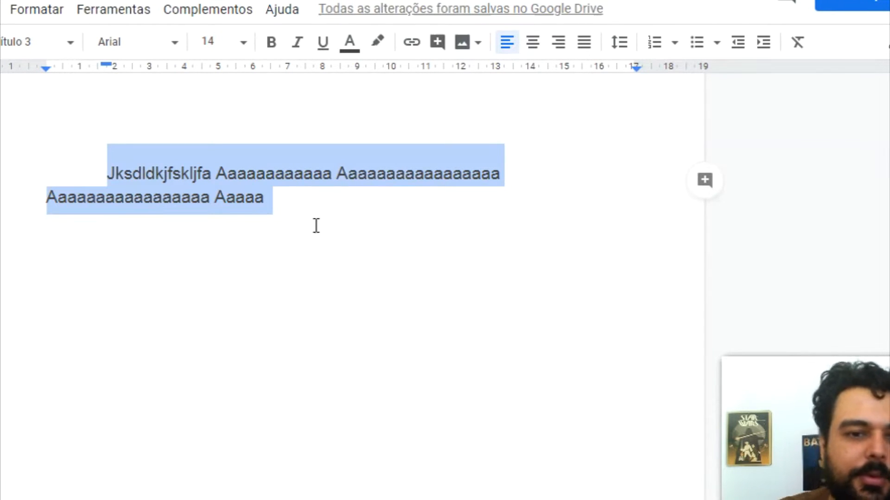
pyautogui.click(56, 17)
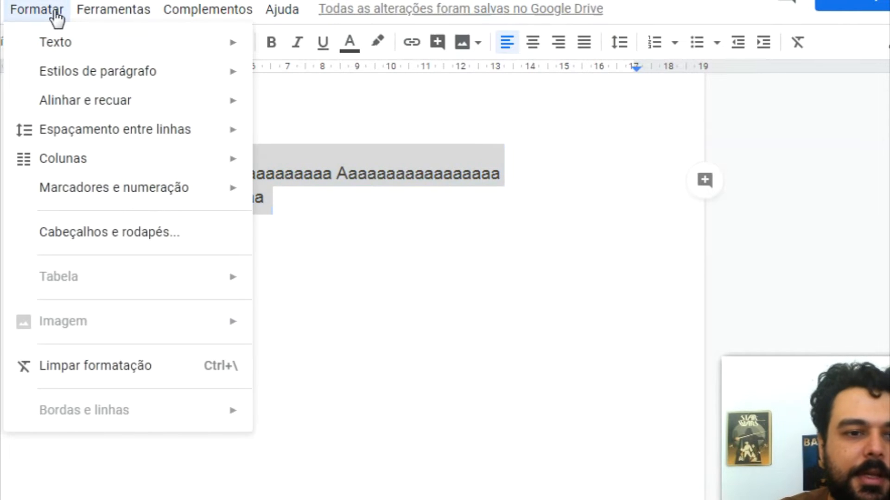
pyautogui.moveTo(180, 52)
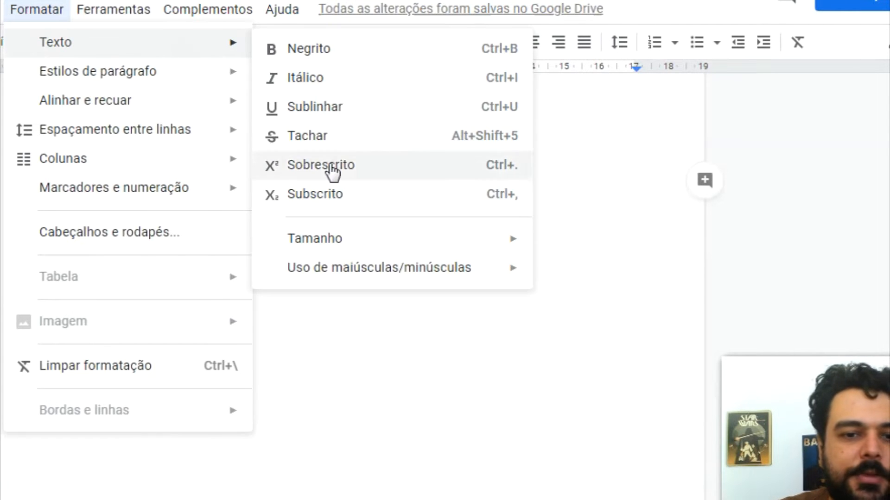
pyautogui.moveTo(395, 273)
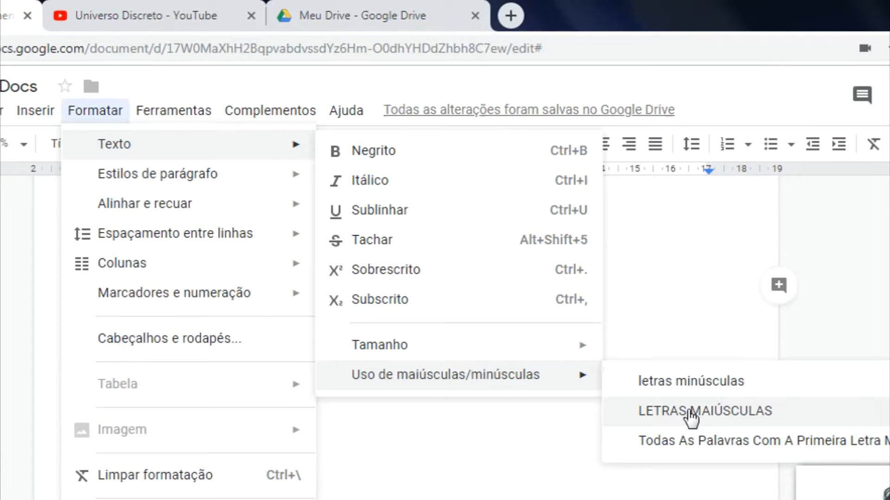
pyautogui.click(619, 306)
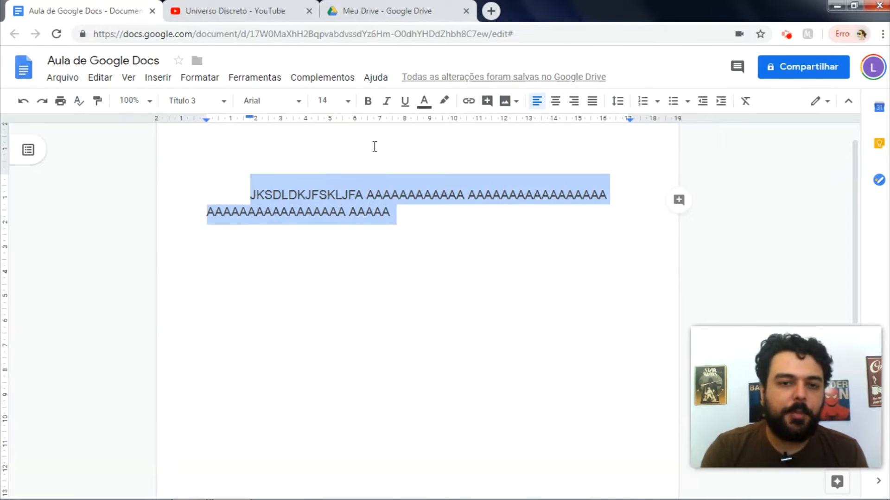
pyautogui.click(399, 214)
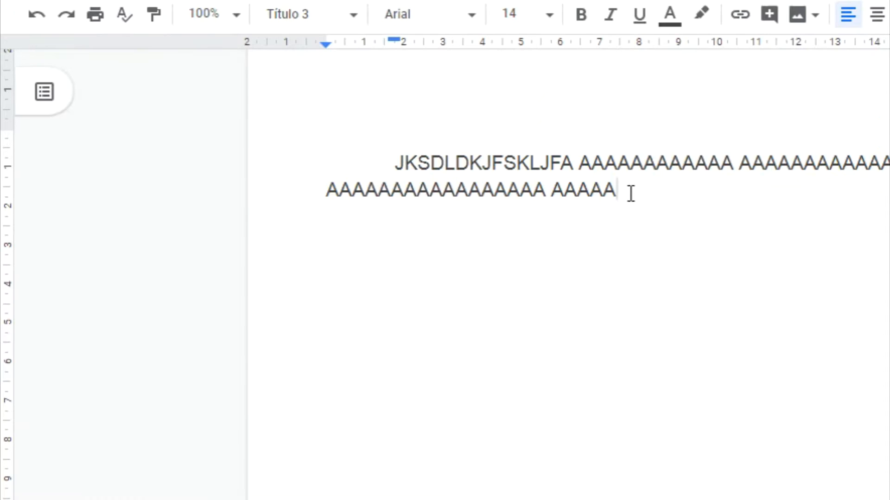
# Step: Select the uppercase heading and set the view zoom to 150%
pyautogui.moveTo(632, 193); pyautogui.dragTo(392, 166)
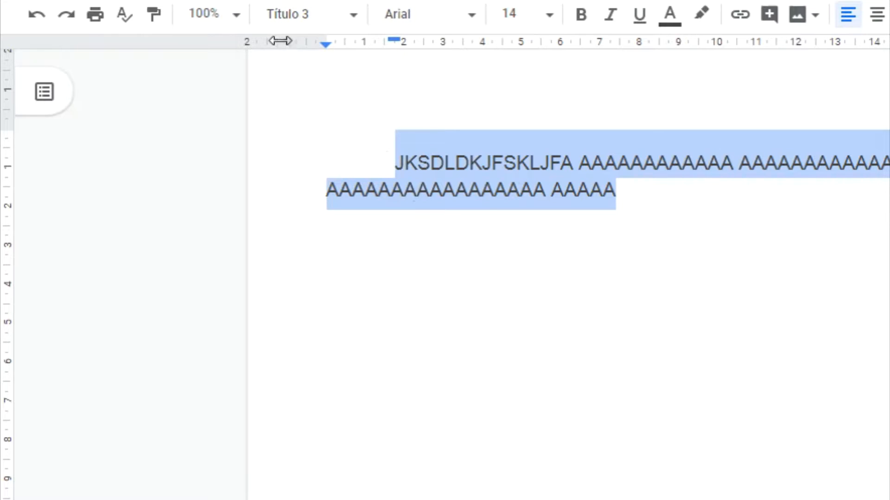
pyautogui.click(235, 19)
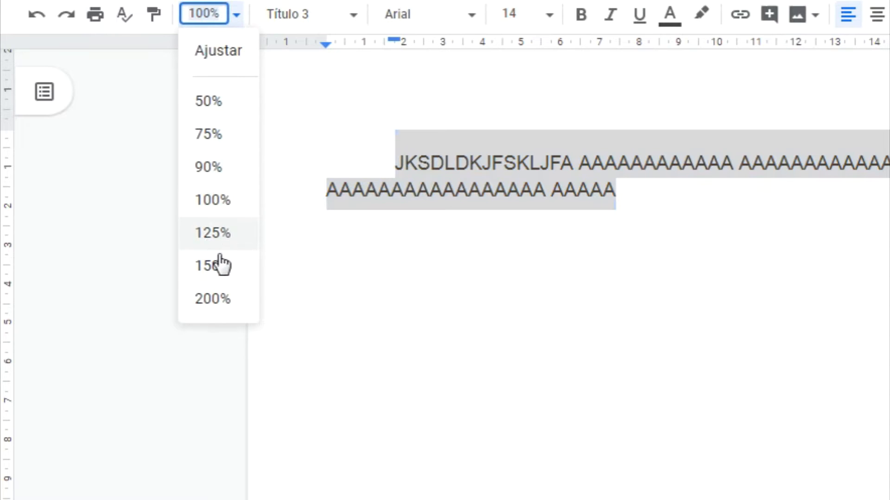
pyautogui.click(216, 272)
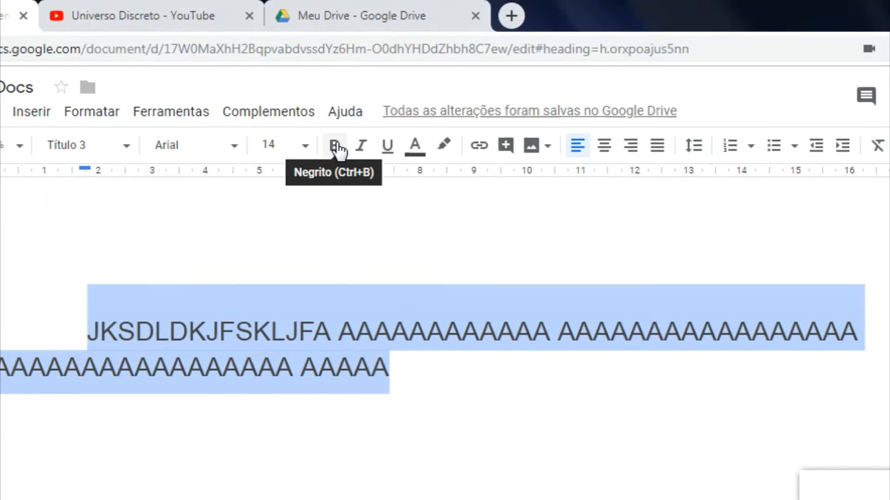
# Step: Make the selected heading bold, italic and underlined
pyautogui.click(336, 148)
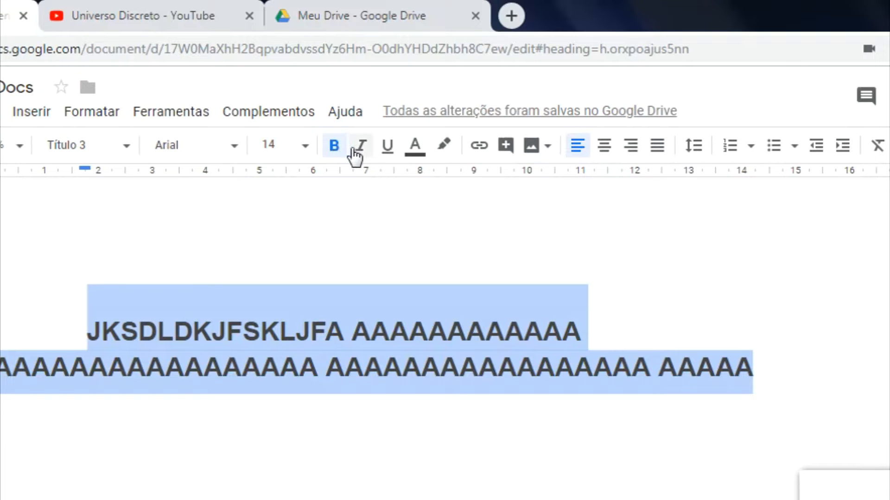
pyautogui.click(355, 154)
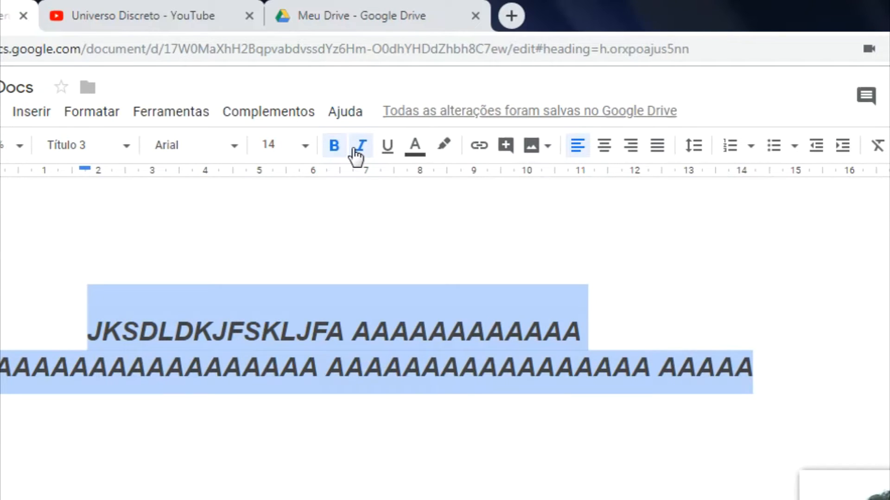
pyautogui.click(388, 146)
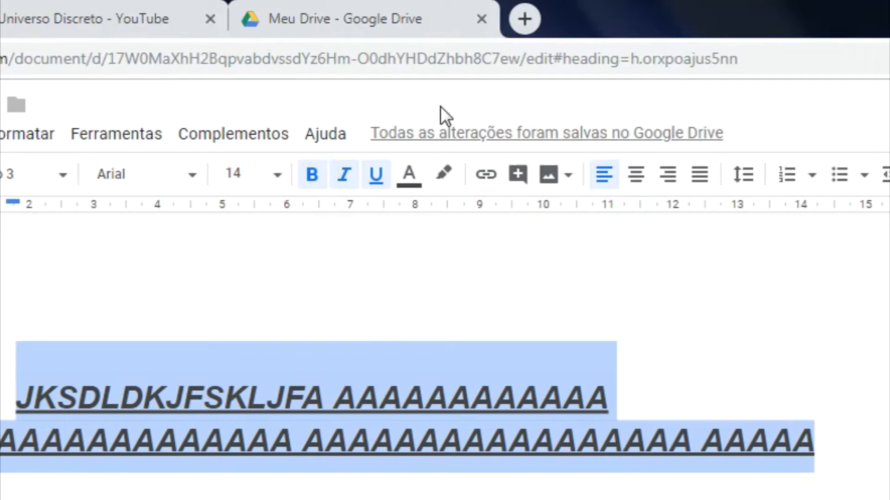
# Step: Change the heading's text colour, trying red and yellow before settling on blue
pyautogui.click(408, 181)
pyautogui.click(440, 248)
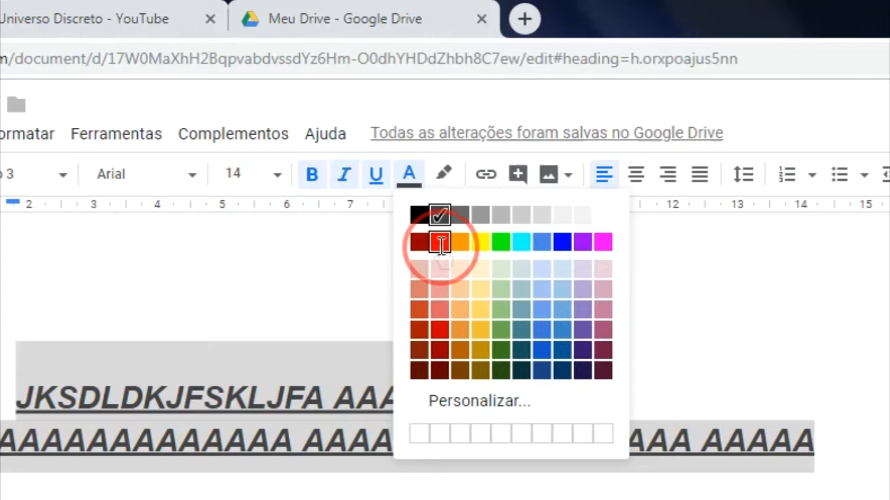
pyautogui.click(408, 177)
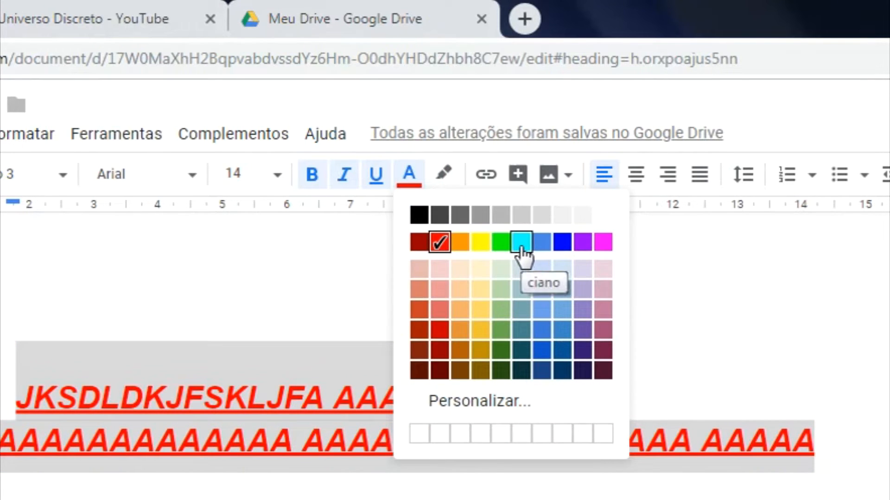
pyautogui.click(480, 243)
pyautogui.click(410, 176)
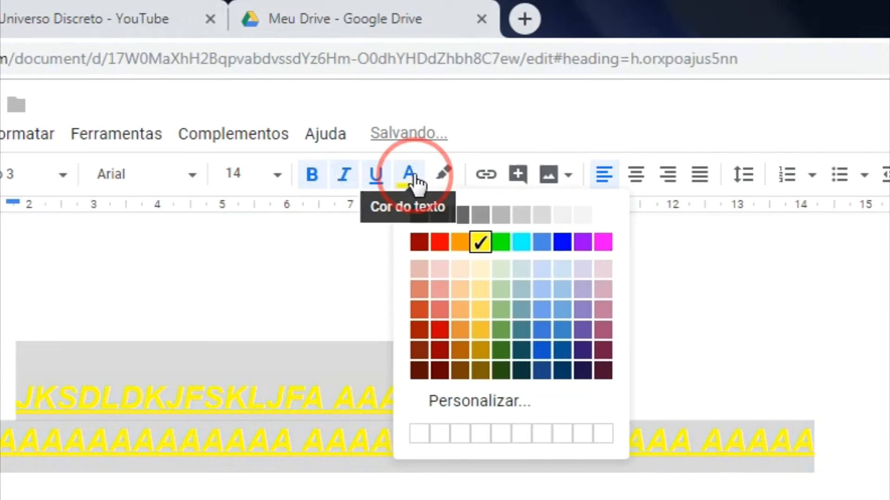
pyautogui.click(563, 245)
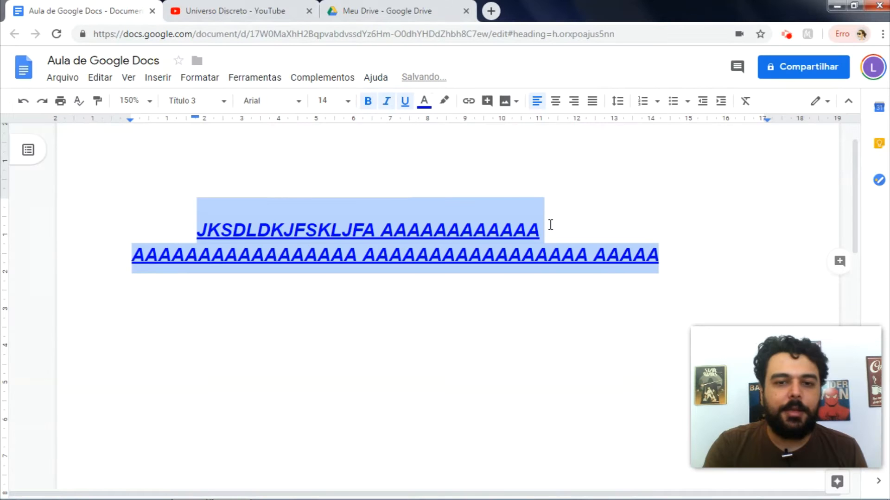
pyautogui.click(550, 225)
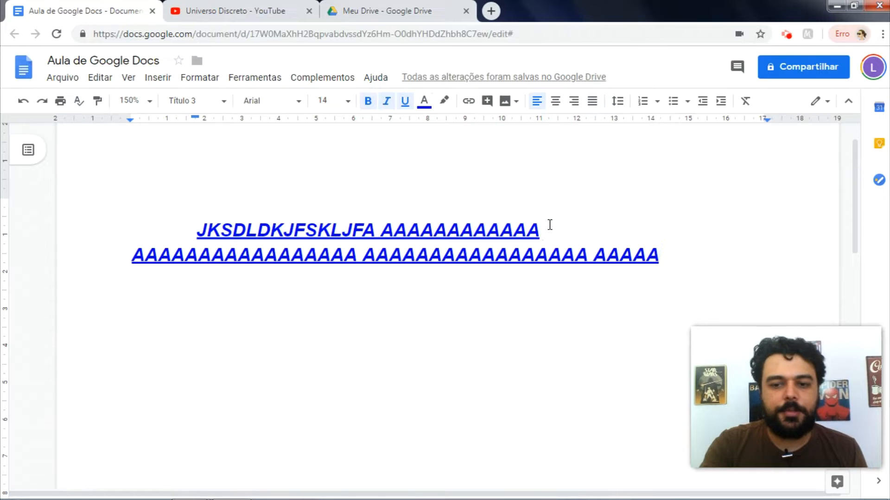
# Step: Type 'dgfdfjgdfljgfkdjfkldjklg' on a new line below the heading, then select the heading
pyautogui.press('Return')
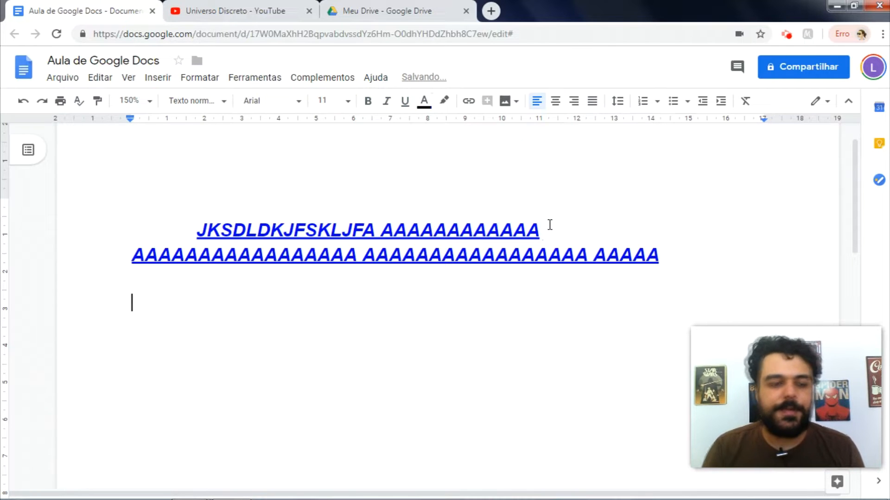
pyautogui.write('dgfdfjgdfljgfkdjfkldjklg')
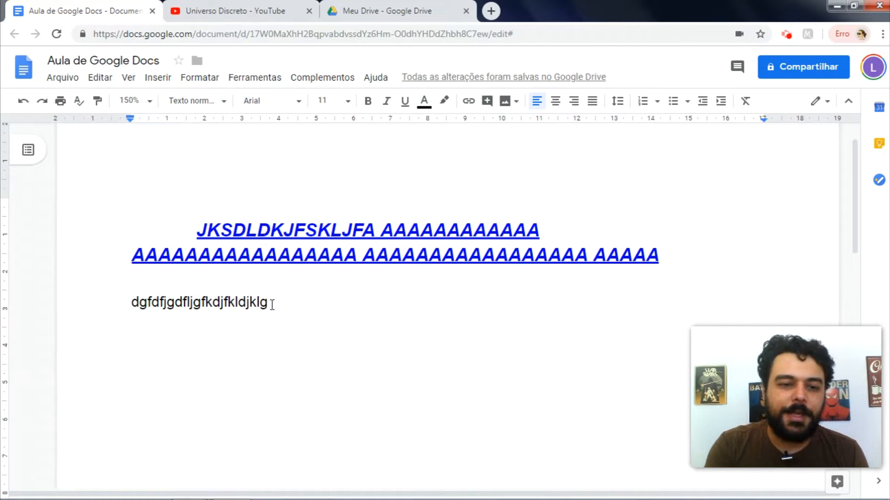
pyautogui.moveTo(272, 305); pyautogui.dragTo(120, 311)
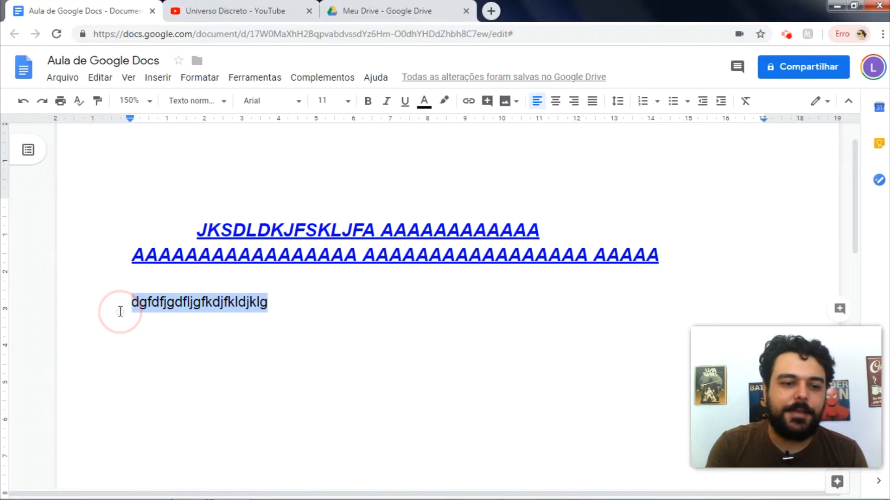
pyautogui.moveTo(199, 233); pyautogui.dragTo(118, 276)
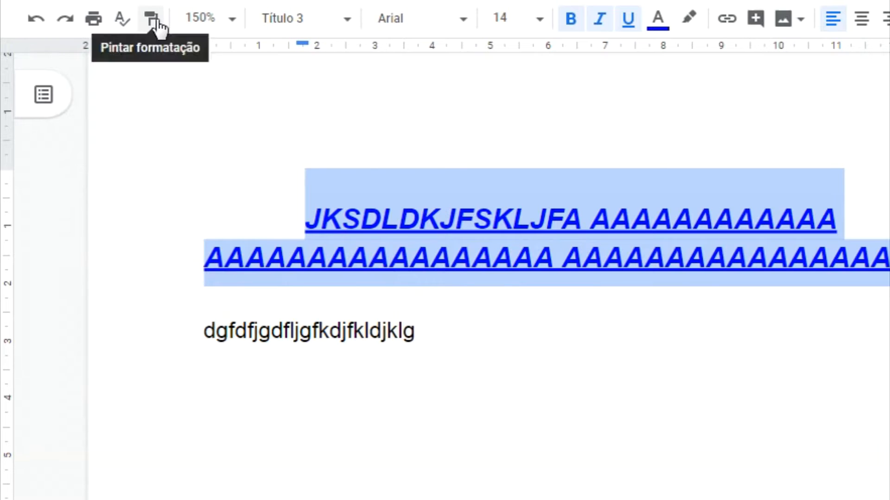
# Step: Copy the heading's formatting onto the 'dgfdfjgdfljgfkdjfkldjklg' line with Paint format
pyautogui.click(309, 227)
pyautogui.tripleClick(313, 232)
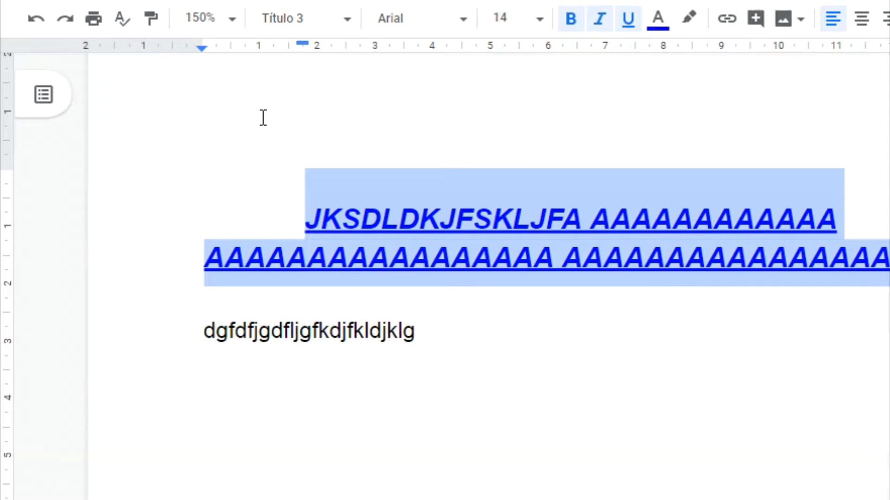
pyautogui.click(152, 21)
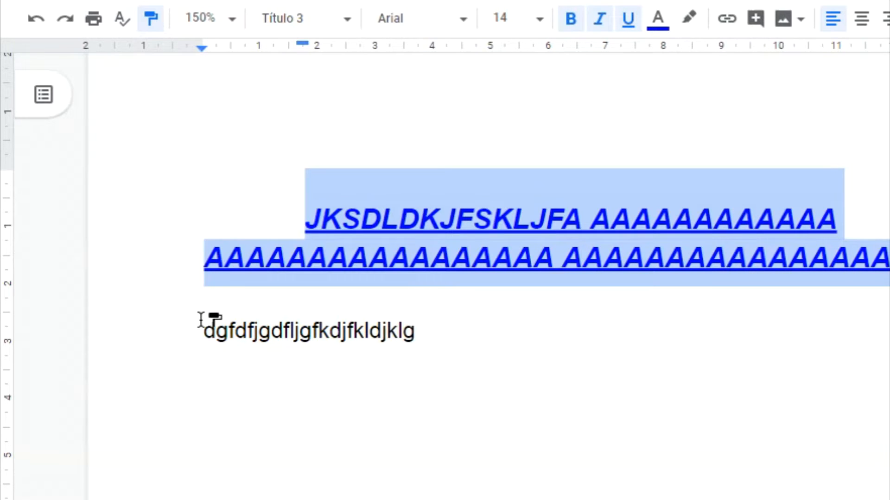
pyautogui.moveTo(200, 330); pyautogui.dragTo(424, 331)
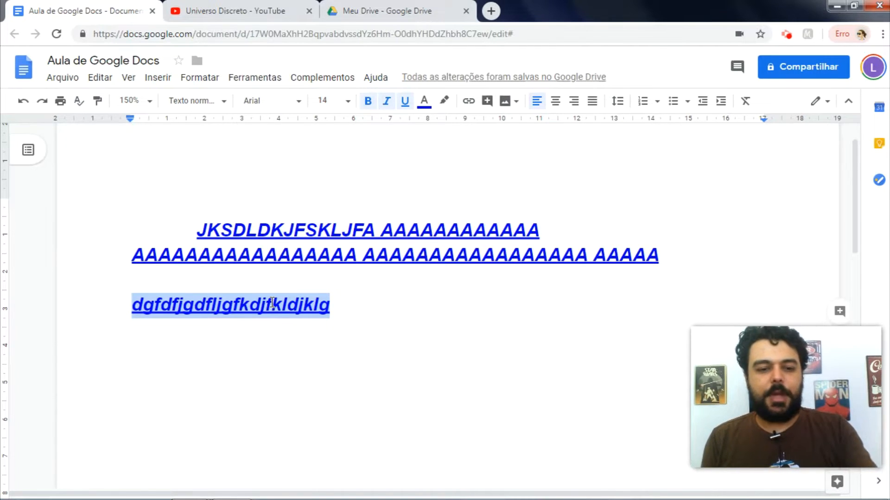
# Step: Clear all formatting from the whole document's text
pyautogui.click(362, 313)
pyautogui.hotkey('ctrl', 'a')
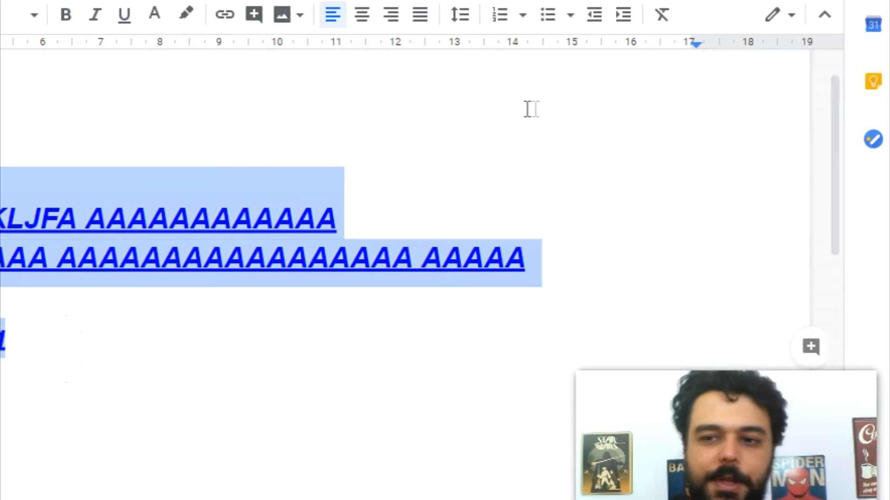
pyautogui.click(670, 21)
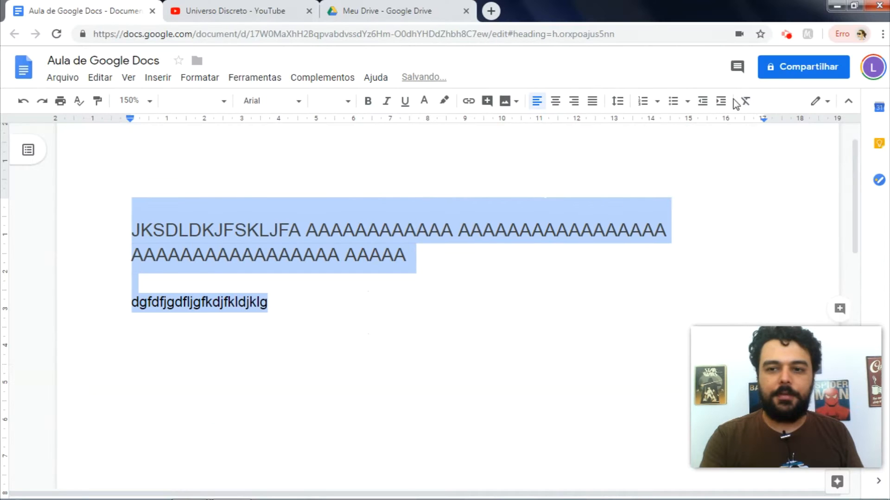
# Step: Delete the heading line, leaving only the random-letter line
pyautogui.click(408, 282)
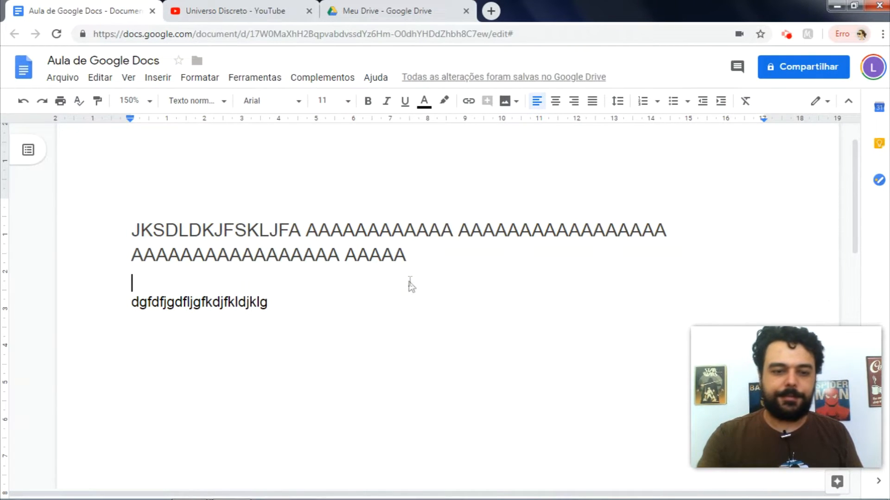
pyautogui.press('Up')
pyautogui.press('Up')
pyautogui.hotkey('shift', 'Down')
pyautogui.hotkey('shift', 'Down')
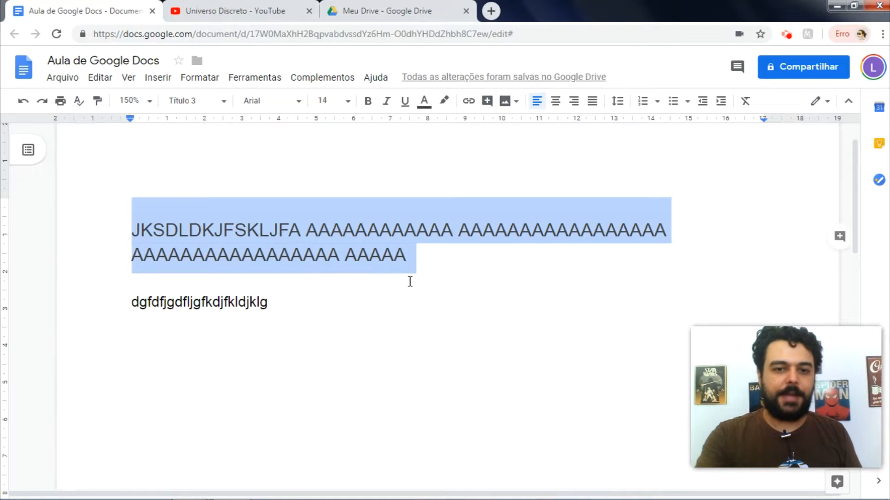
pyautogui.press('BackSpace')
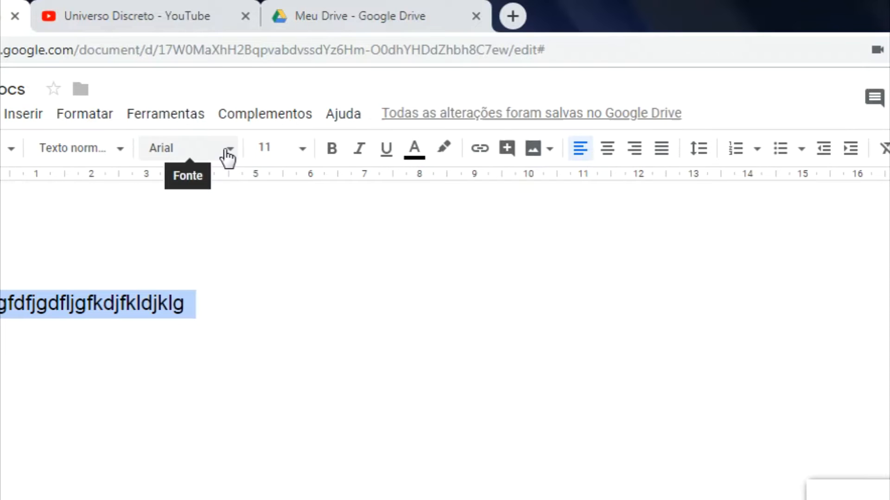
# Step: Set the random-letter line in the Pacifico font
pyautogui.click(228, 158)
pyautogui.scroll(-1, 254, 357)
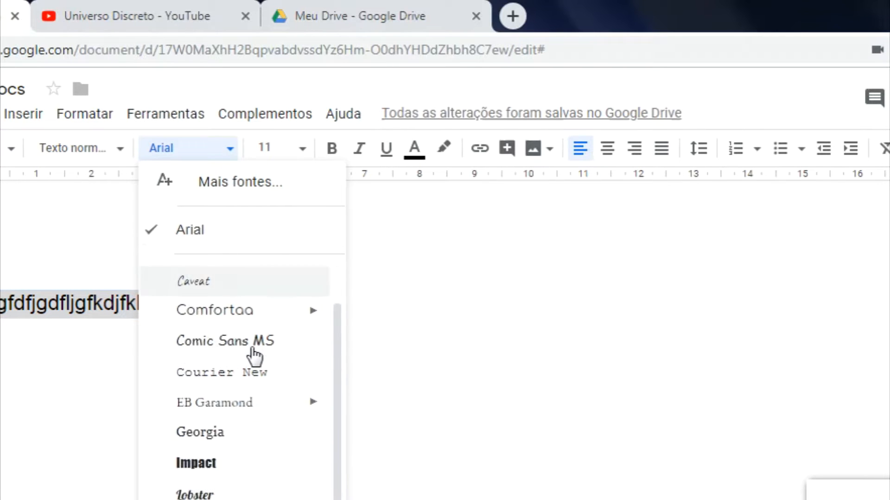
pyautogui.scroll(-4, 254, 357)
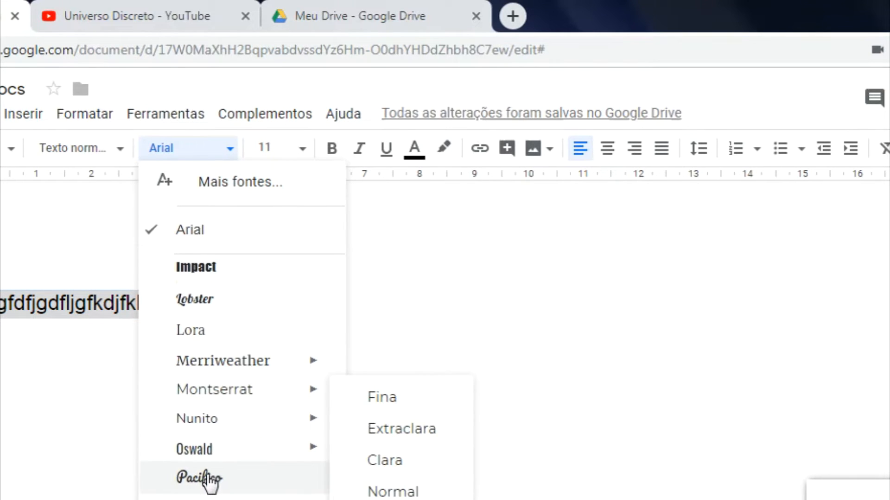
pyautogui.click(211, 480)
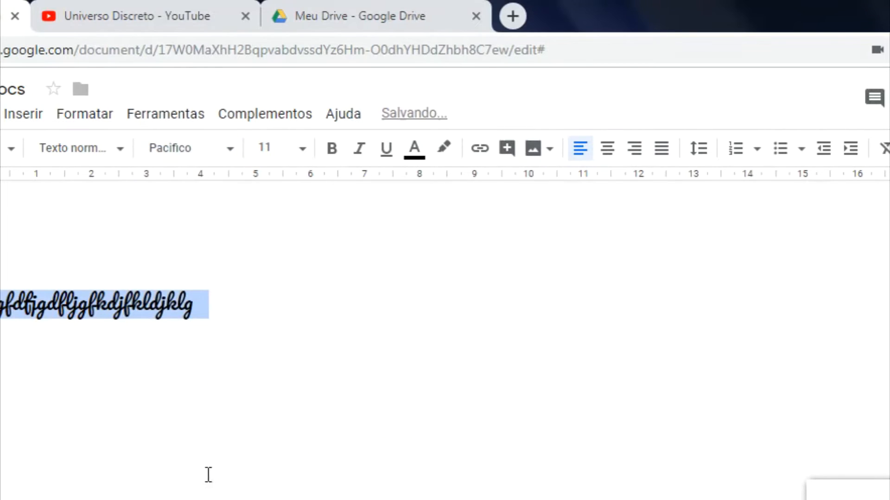
# Step: Append 'jhkjhkjjkj' to the end of the line and reselect the whole line
pyautogui.click(229, 305)
pyautogui.write('jhkjhkjjkj')
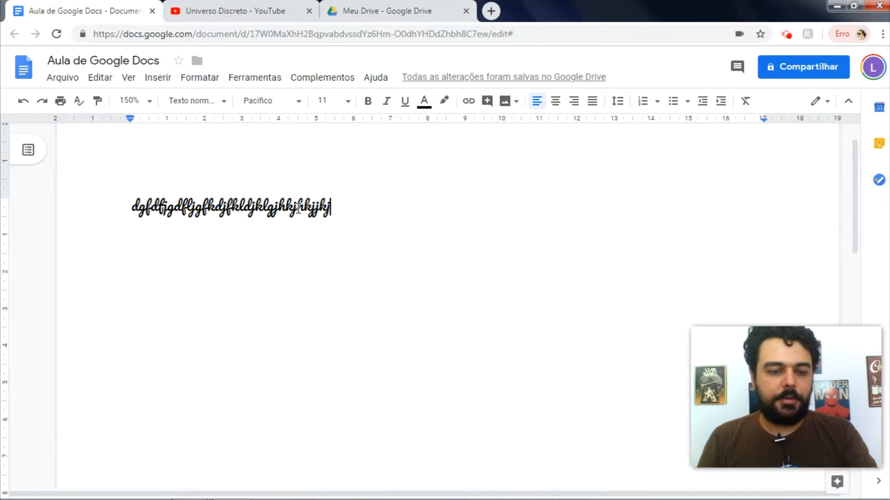
pyautogui.tripleClick(298, 209)
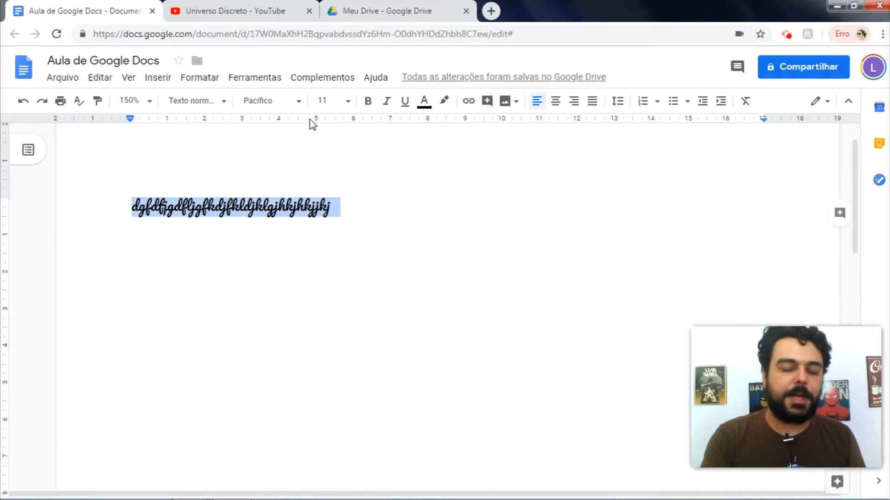
pyautogui.click(282, 103)
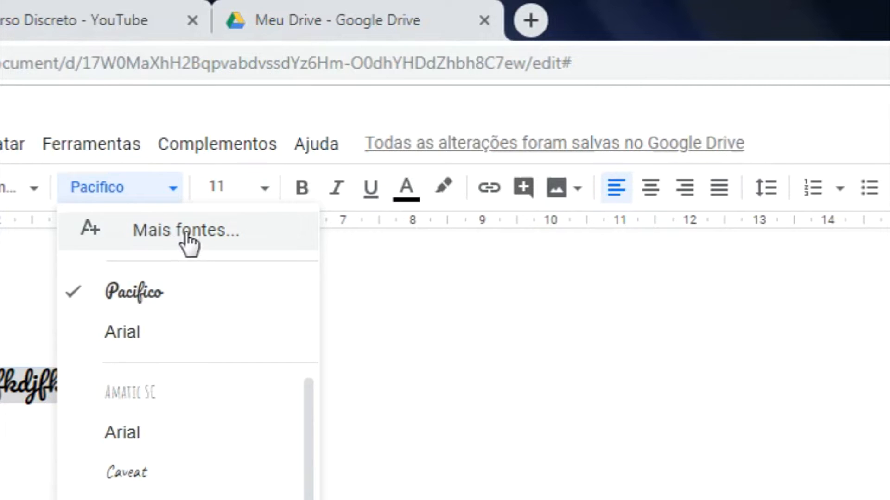
# Step: Add Indie Flower from the Mais fontes catalogue and apply it to the random-letter line
pyautogui.click(227, 242)
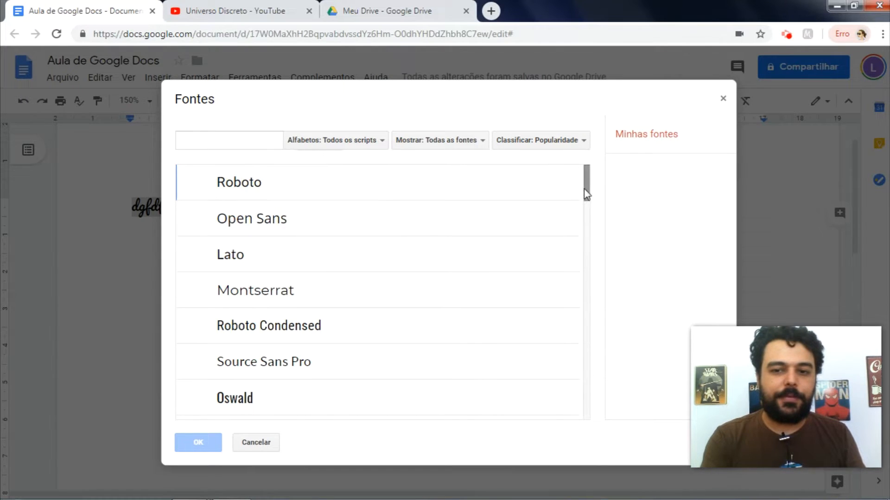
pyautogui.moveTo(585, 188); pyautogui.dragTo(592, 364)
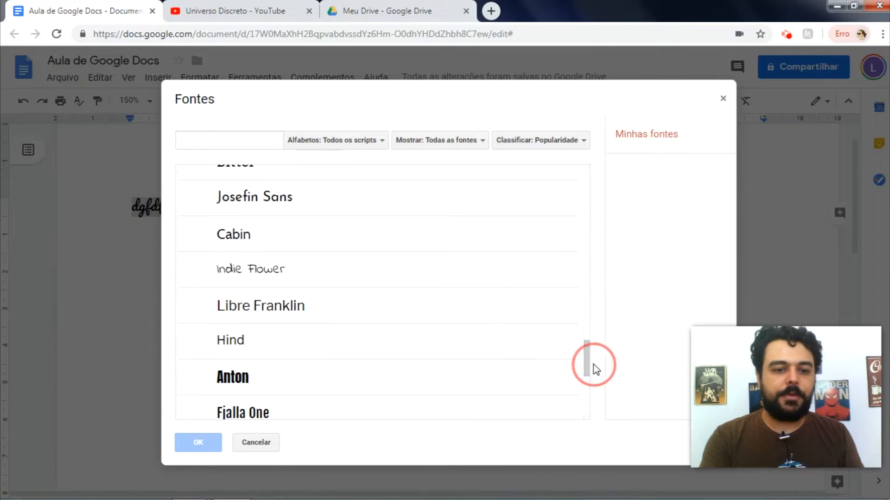
pyautogui.click(256, 271)
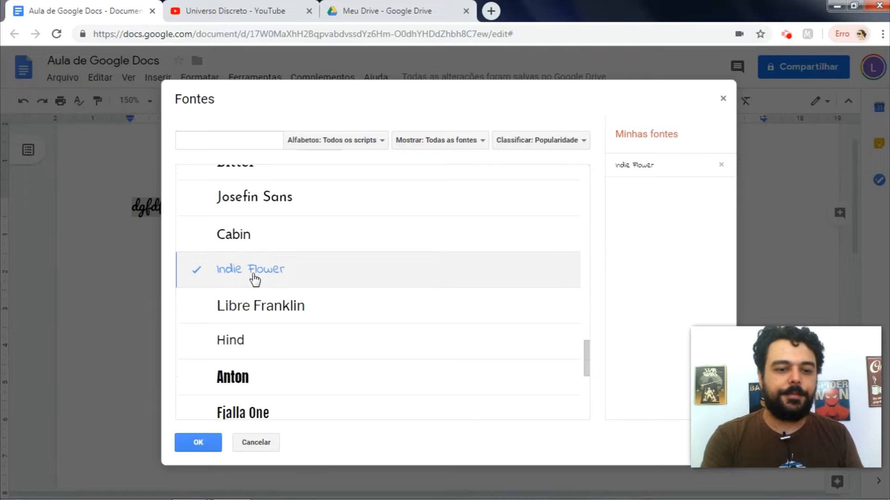
pyautogui.click(198, 444)
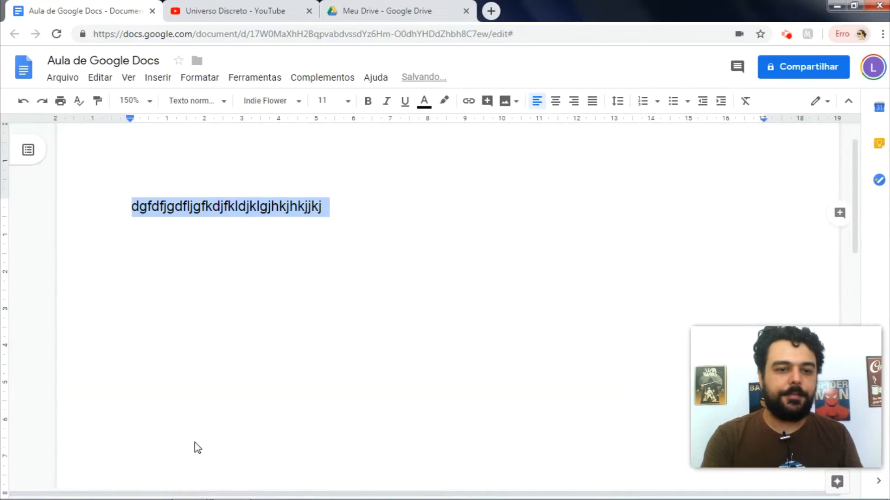
pyautogui.click(299, 207)
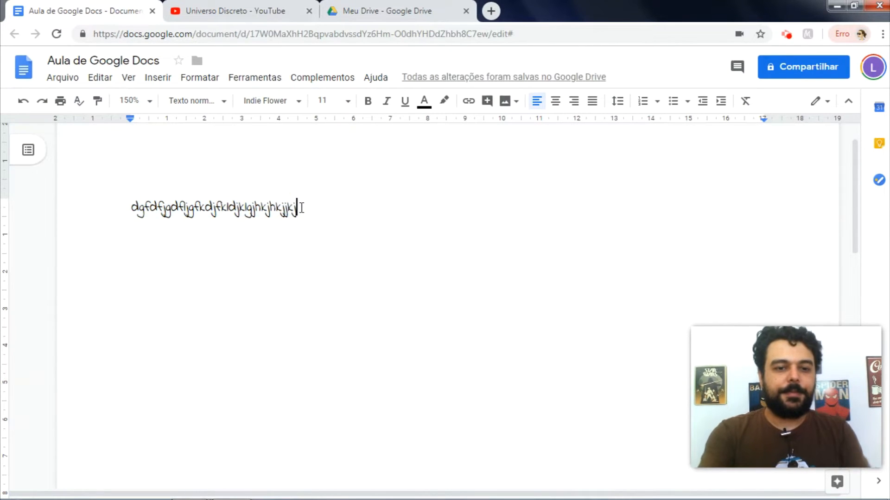
pyautogui.write('jjsjsjsjs')
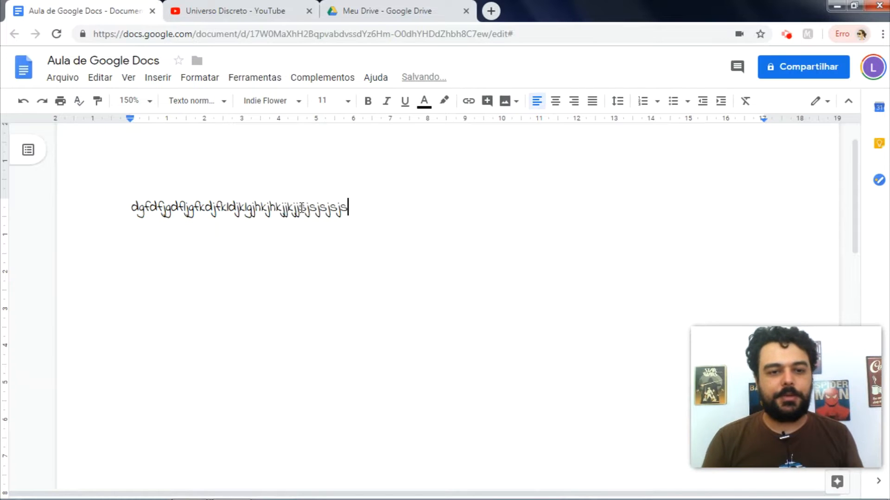
pyautogui.tripleClick(302, 208)
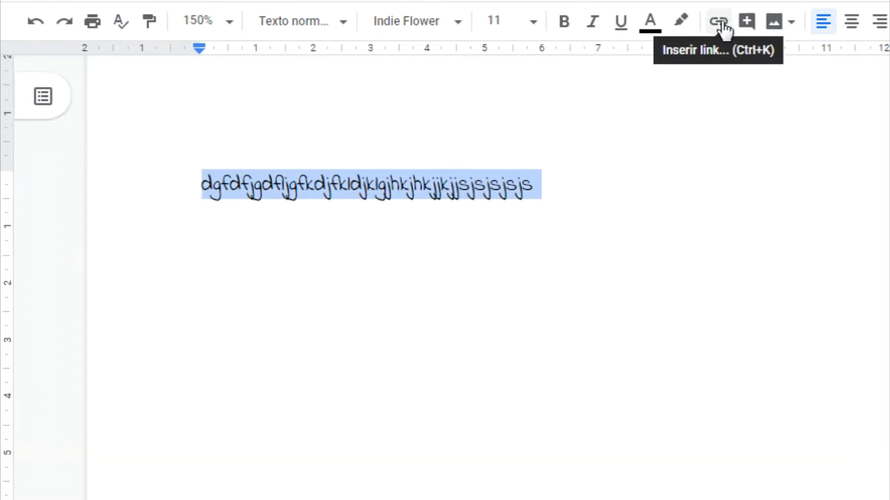
pyautogui.click(722, 23)
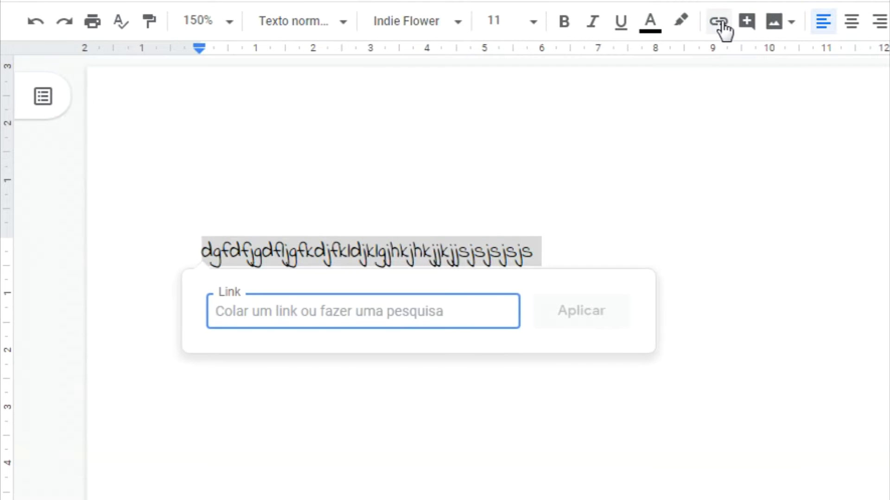
pyautogui.write('http')
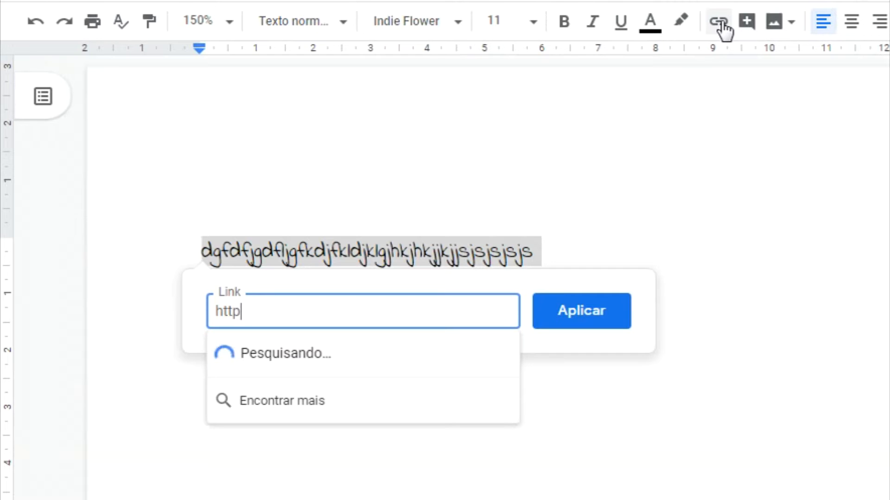
pyautogui.write('://www.go')
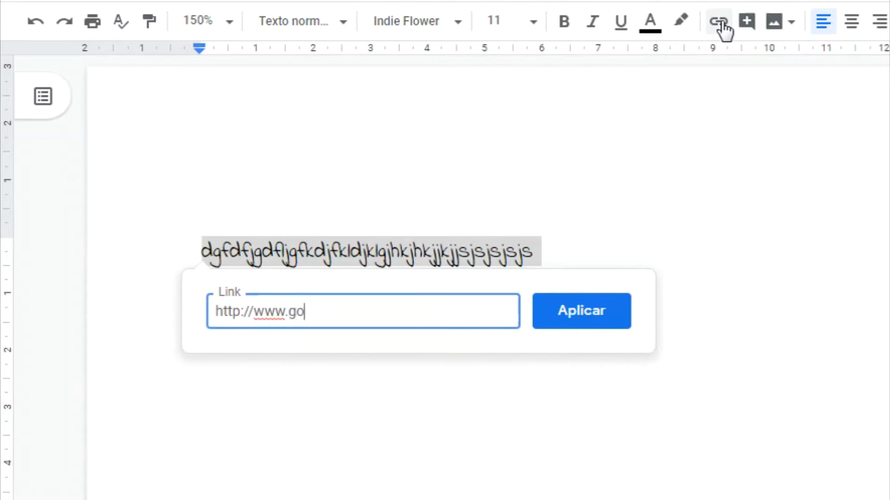
pyautogui.write('ogle.com')
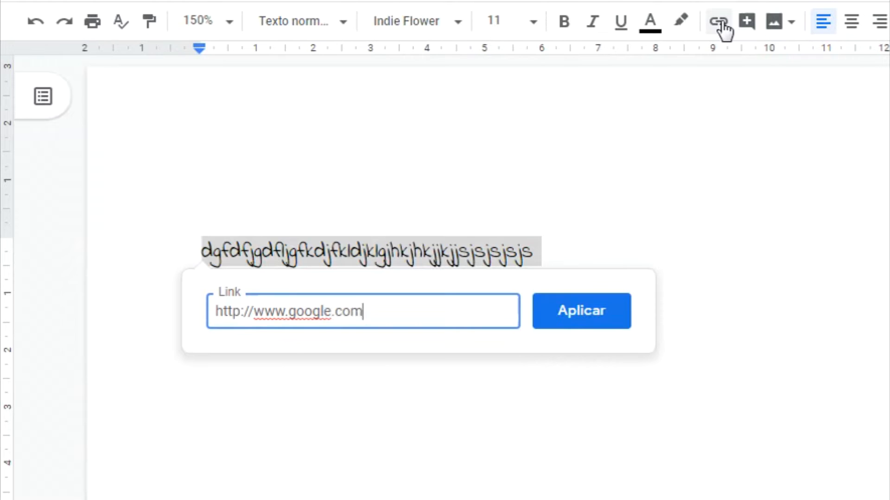
pyautogui.click(572, 309)
pyautogui.click(735, 260)
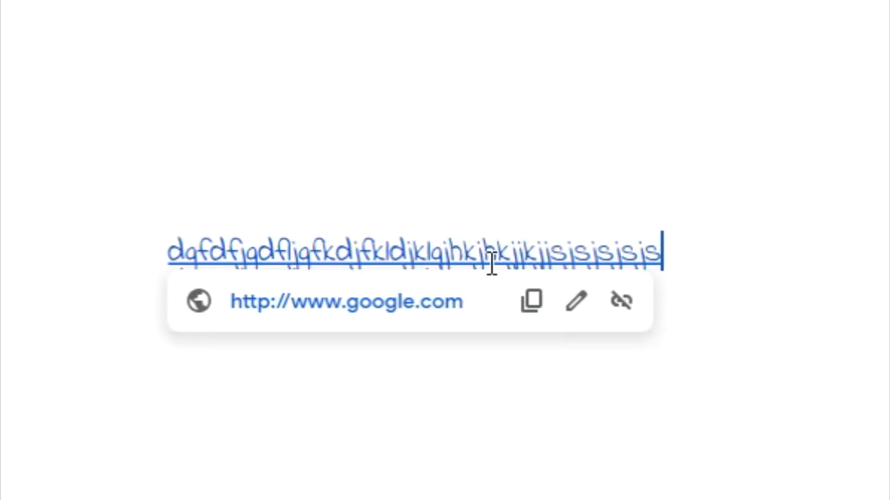
# Step: Open the link from its popup to confirm it loads Google, then close that tab
pyautogui.doubleClick(581, 195)
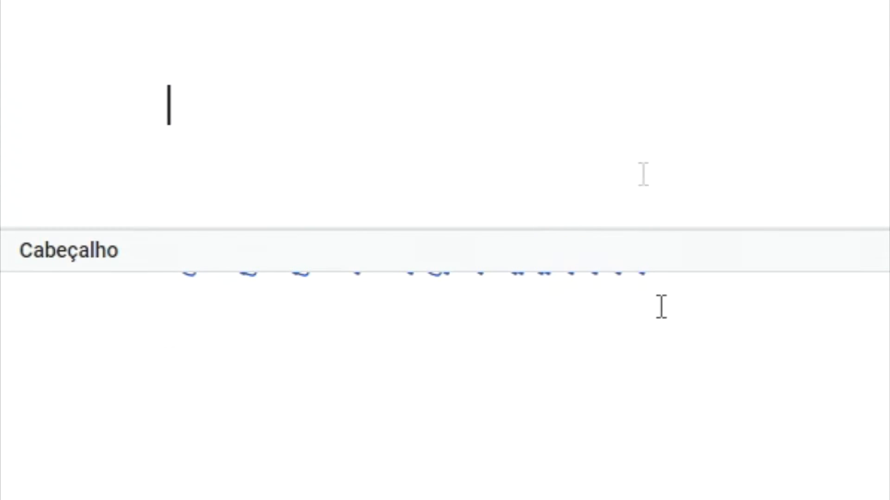
pyautogui.click(639, 335)
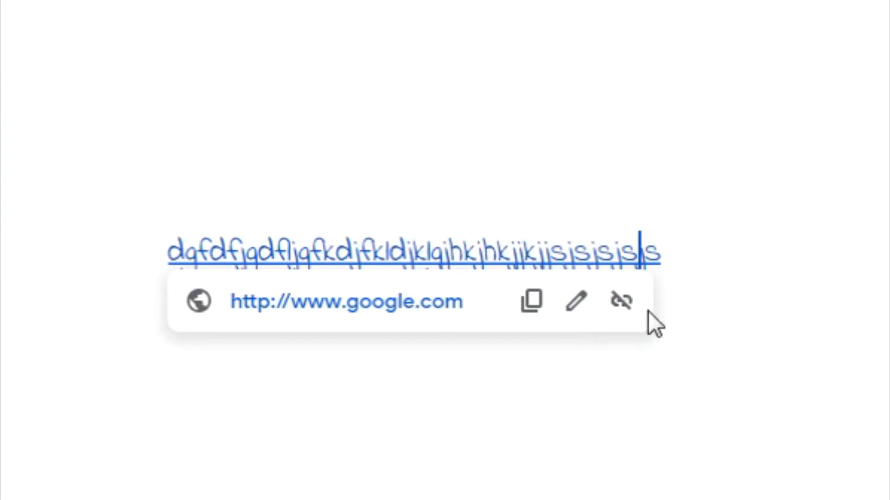
pyautogui.press('Return')
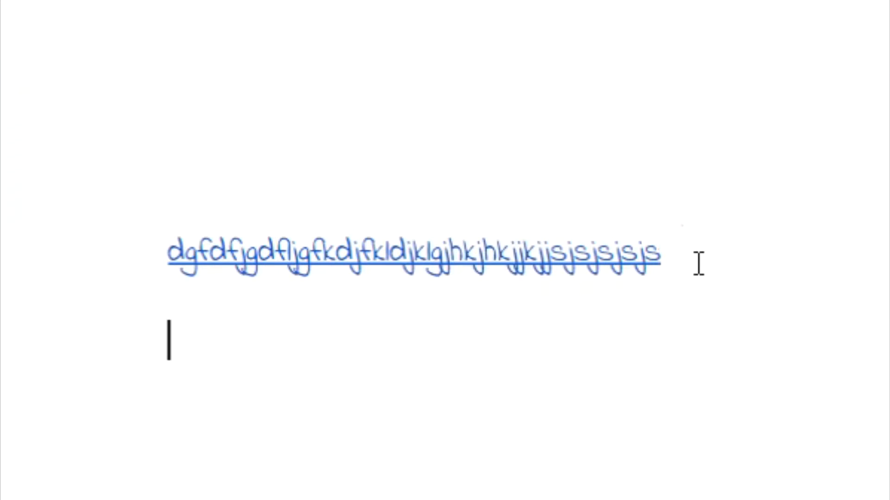
pyautogui.click(476, 251)
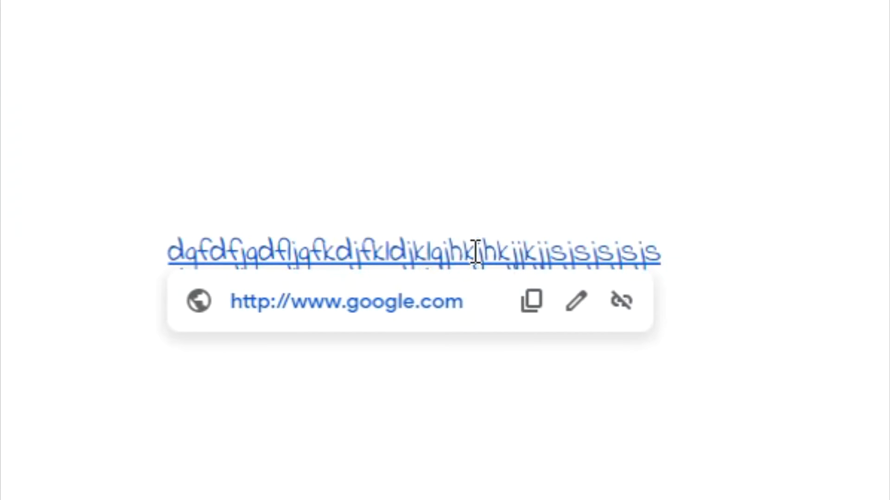
pyautogui.click(380, 303)
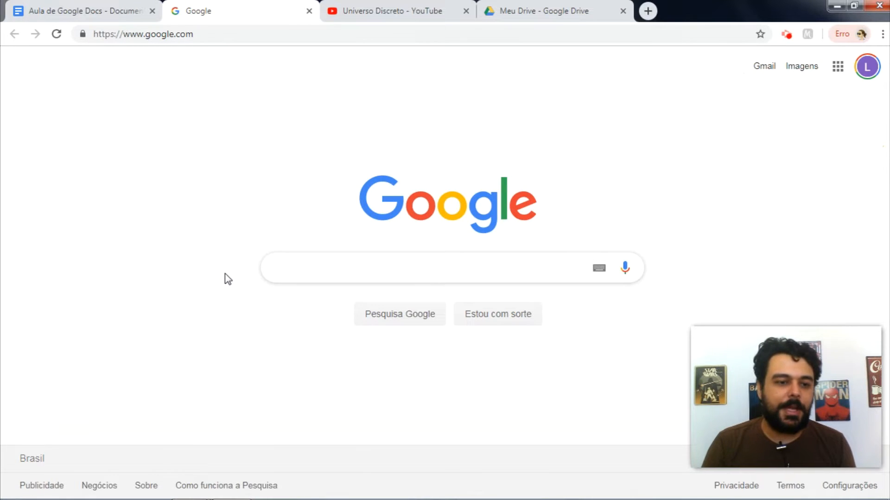
pyautogui.hotkey('ctrl', 'w')
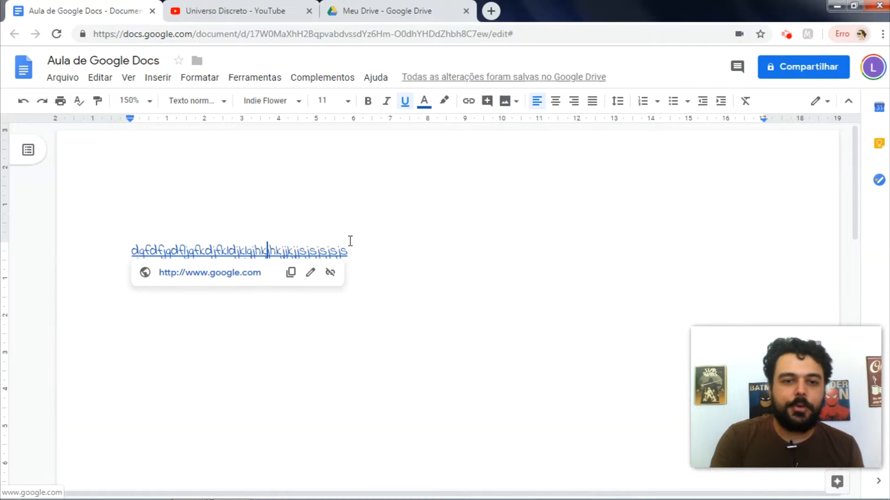
# Step: Remove the hyperlink from the Indie Flower line using Remover link in the link popup
pyautogui.click(378, 253)
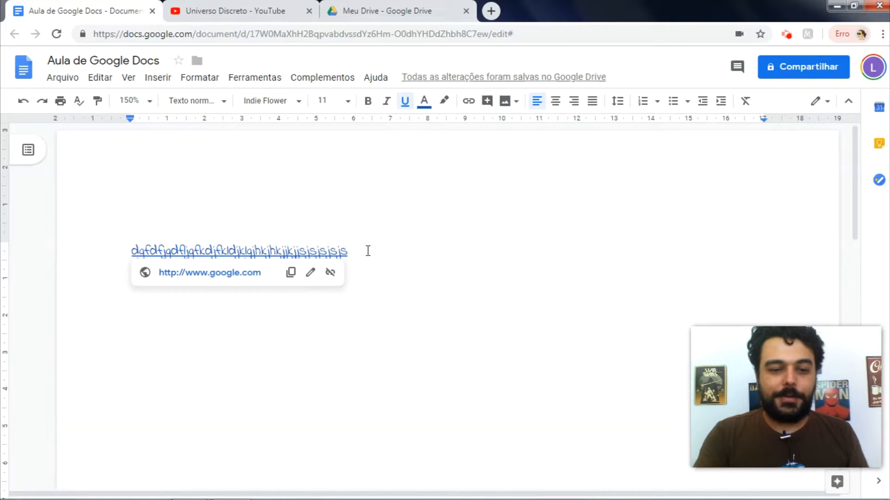
pyautogui.hotkey('ctrl', 'a')
pyautogui.click(368, 250)
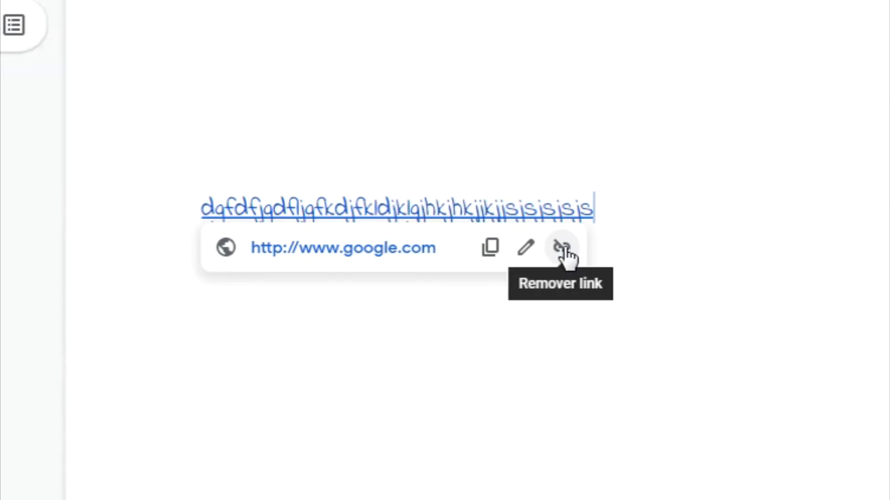
pyautogui.click(563, 248)
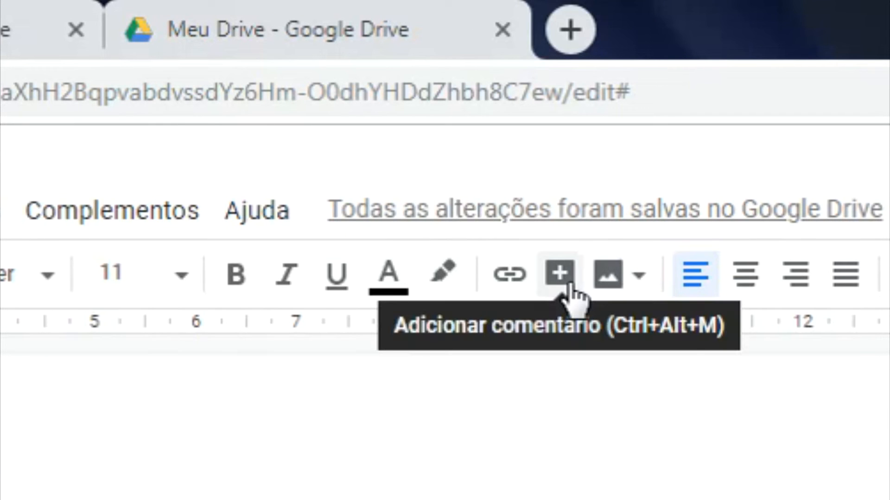
# Step: Post the comment 'Esse parágrafo tá estranho! Reescreva ele.' on the Indie Flower line
pyautogui.click(569, 285)
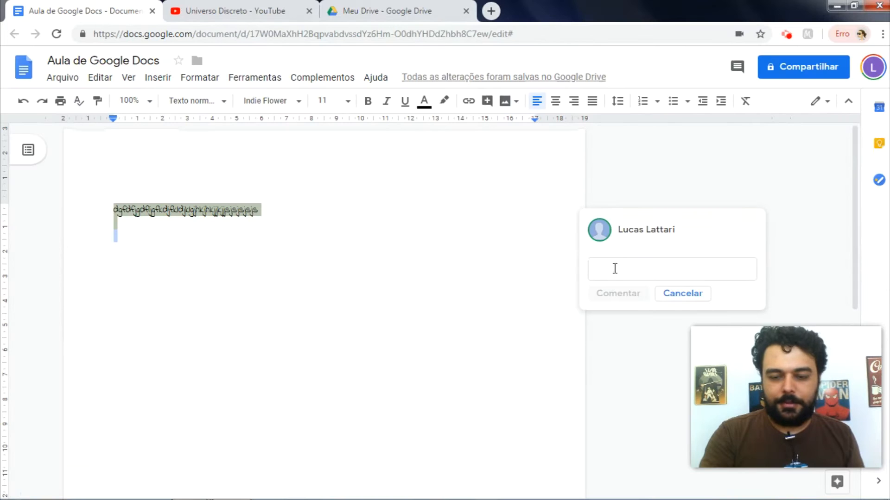
pyautogui.click(615, 268)
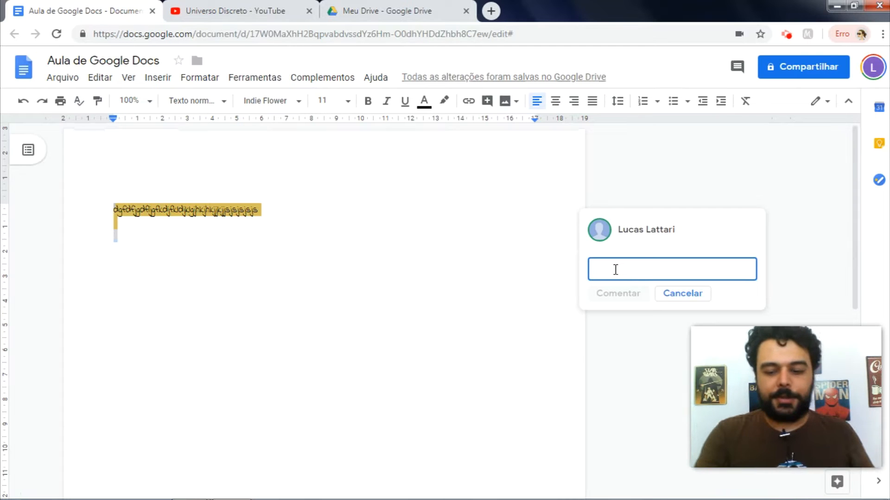
pyautogui.write('Esse')
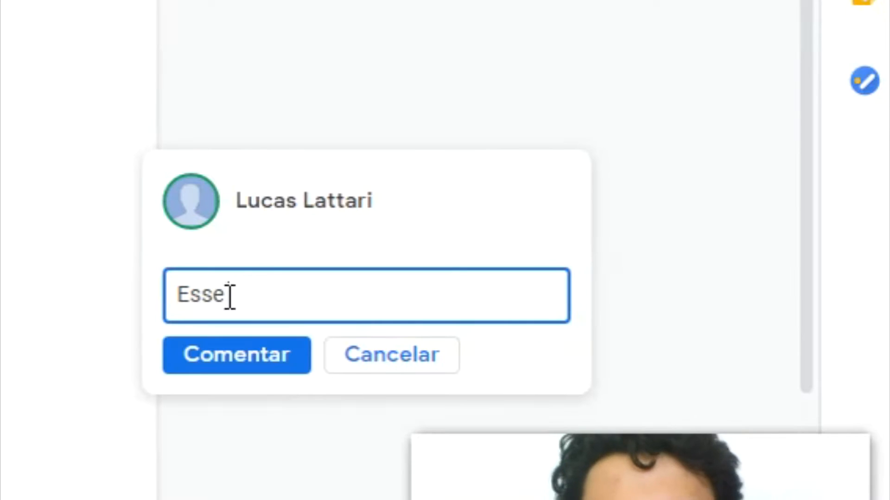
pyautogui.write(' parágr')
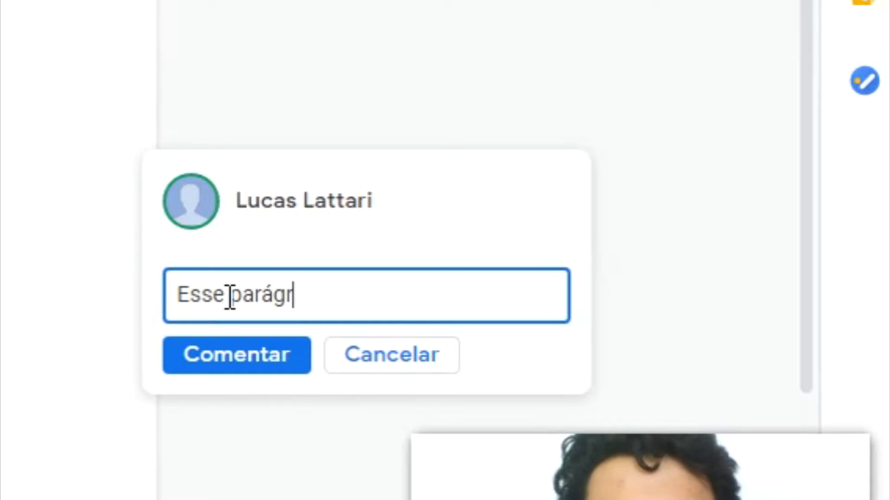
pyautogui.write('afo t')
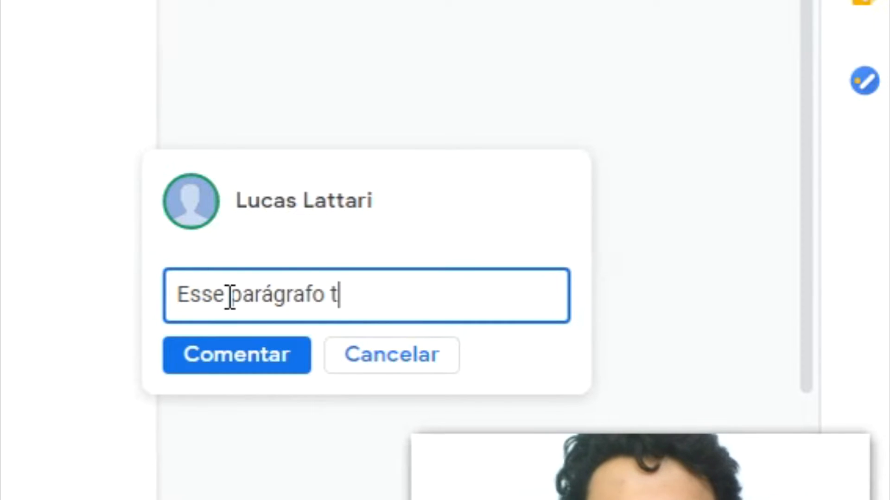
pyautogui.write('á estranho!')
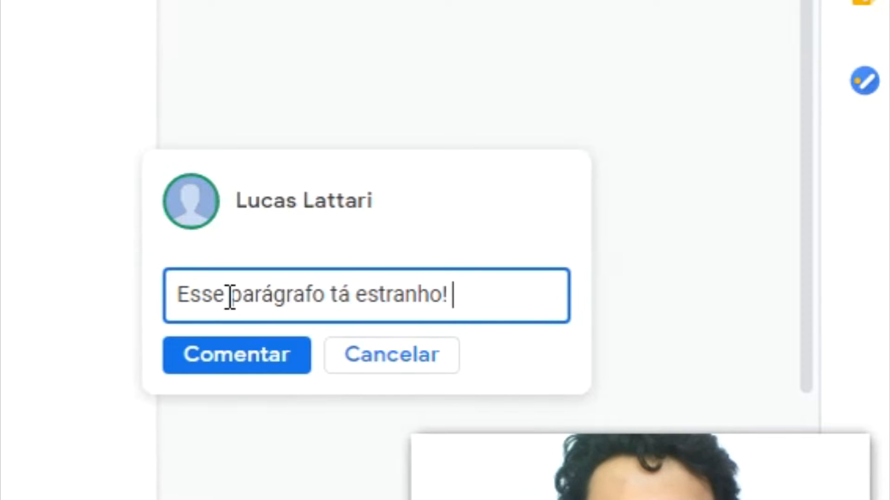
pyautogui.write(' Reescrev')
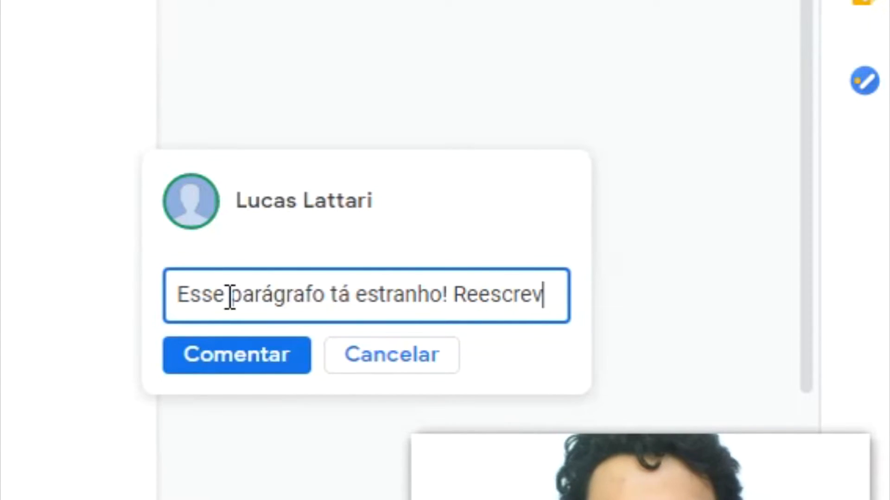
pyautogui.write('a ele.')
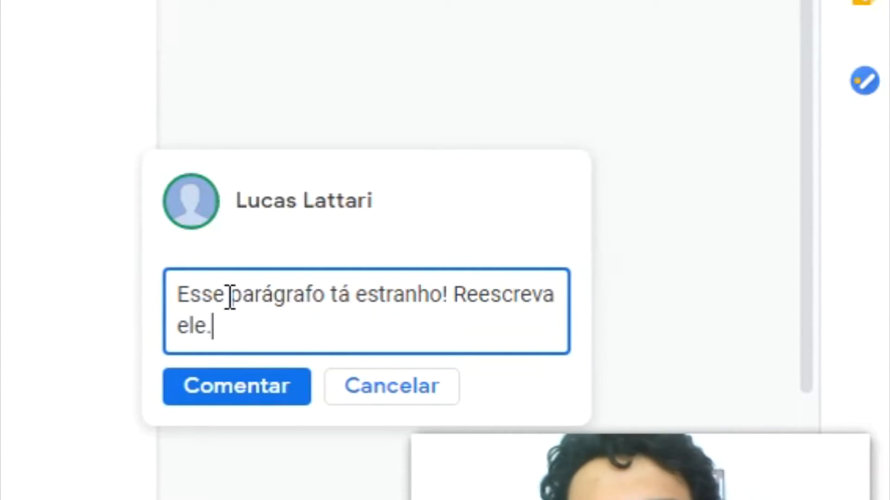
pyautogui.click(227, 388)
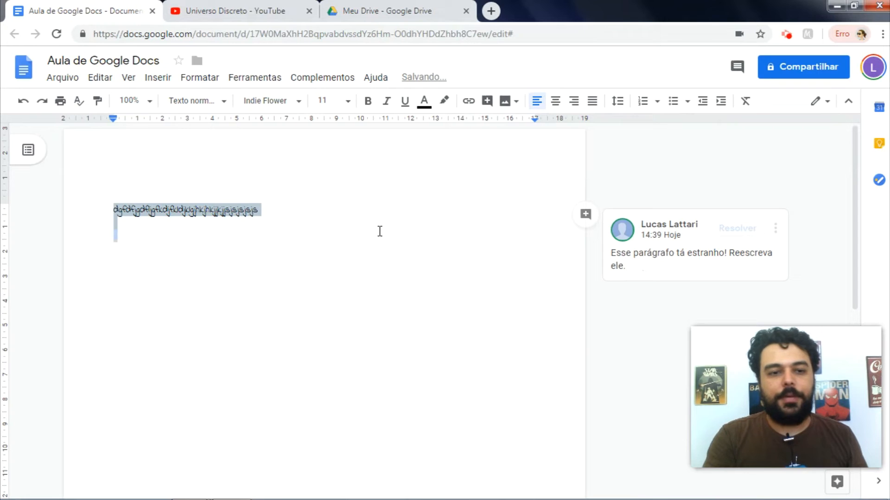
pyautogui.click(380, 231)
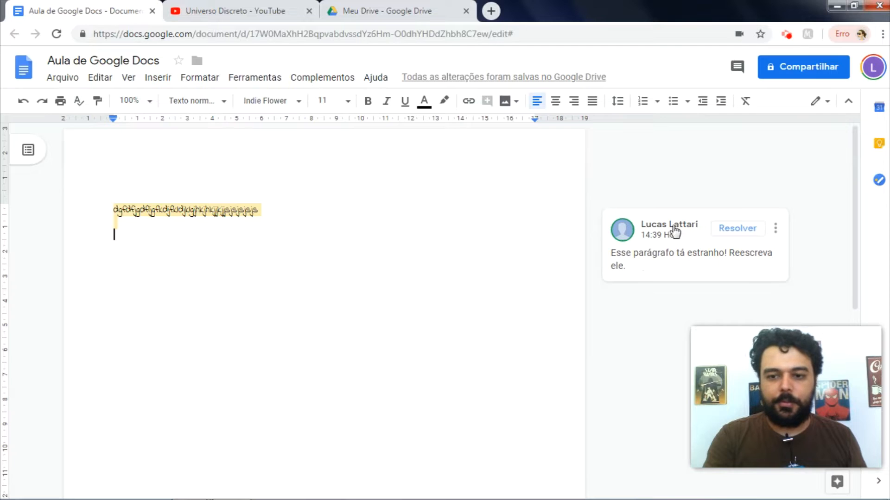
# Step: Open the comment card on the highlighted line and mark it as resolved
pyautogui.click(232, 208)
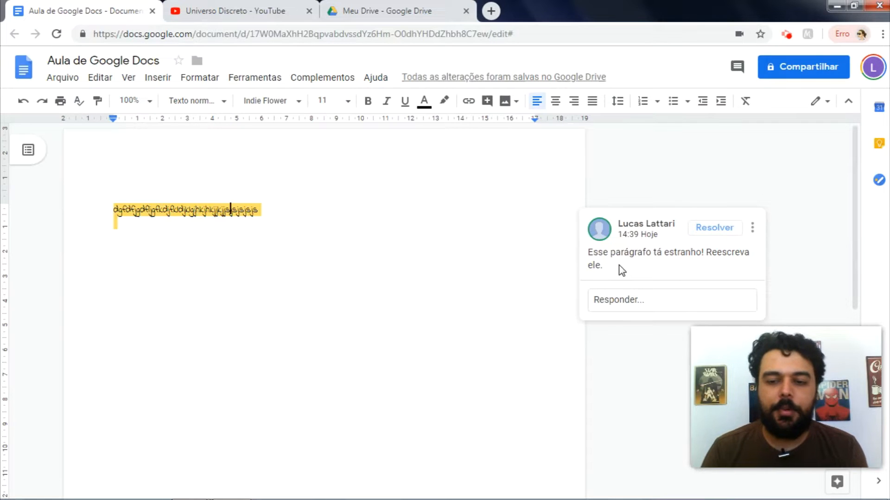
pyautogui.click(714, 228)
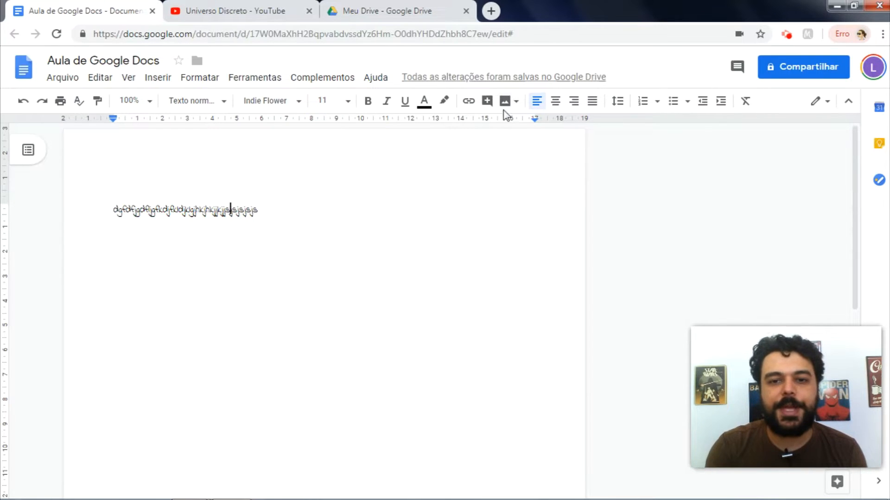
# Step: Search the web for 'word' and insert the first Word logo result
pyautogui.click(516, 103)
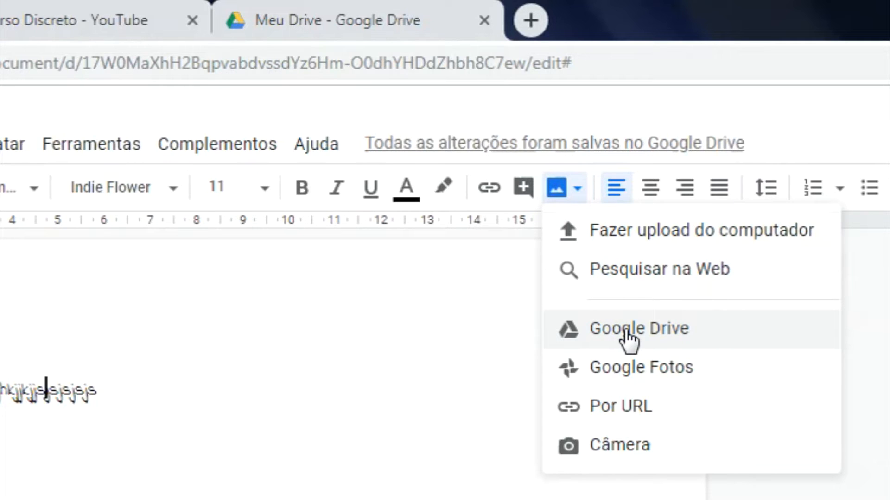
pyautogui.click(679, 280)
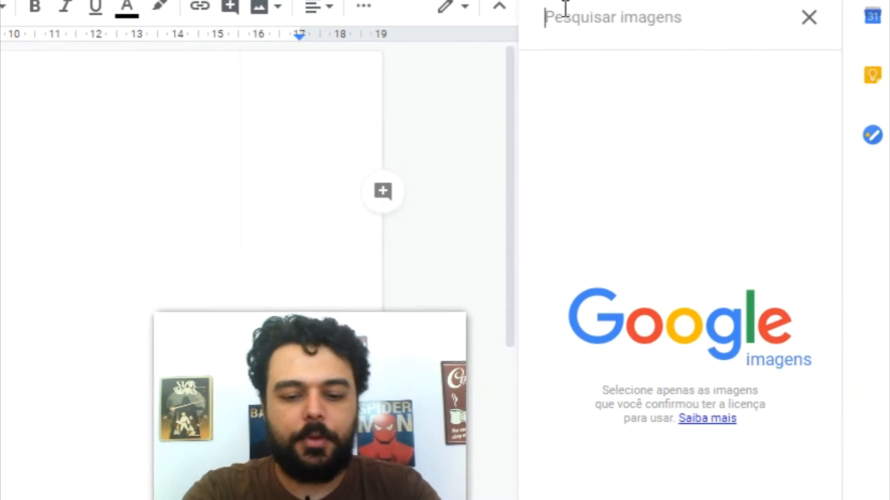
pyautogui.write('word')
pyautogui.press('Return')
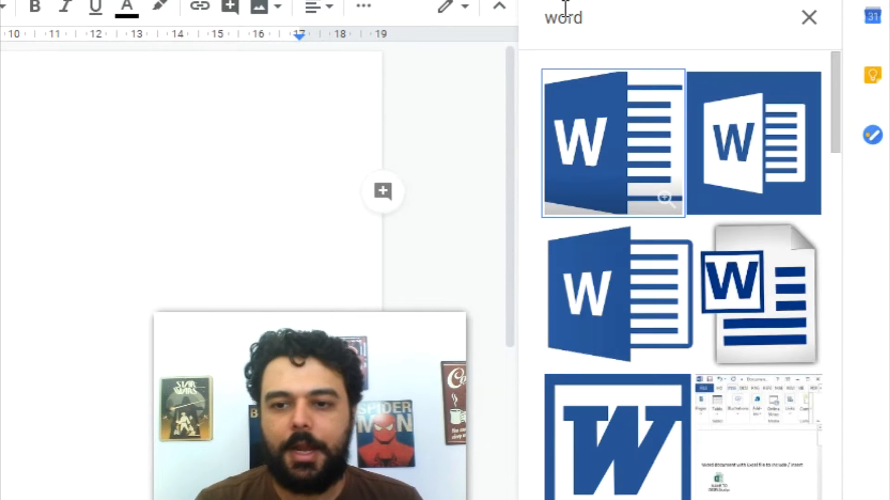
pyautogui.click(623, 135)
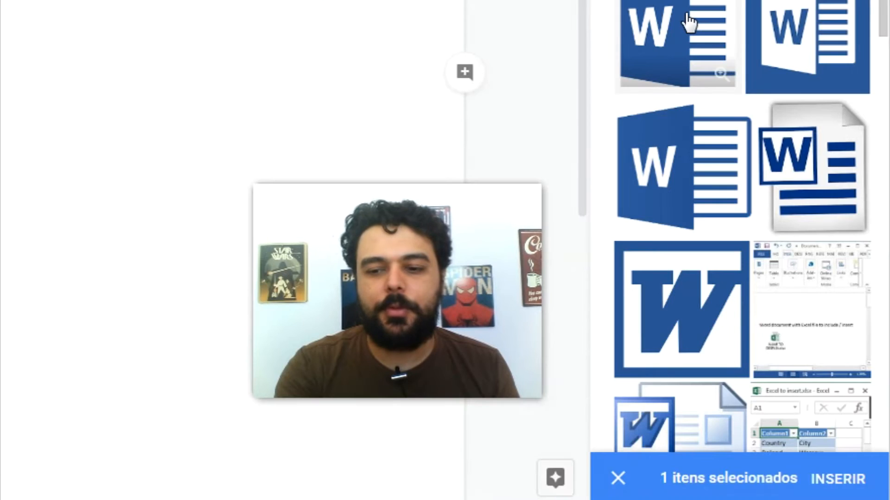
pyautogui.click(834, 481)
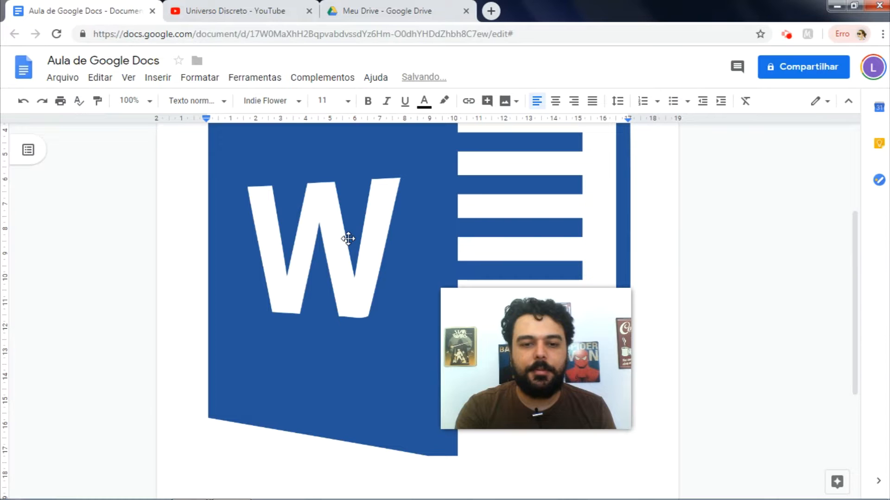
# Step: Shrink the inserted Word logo to a smaller size
pyautogui.click(348, 238)
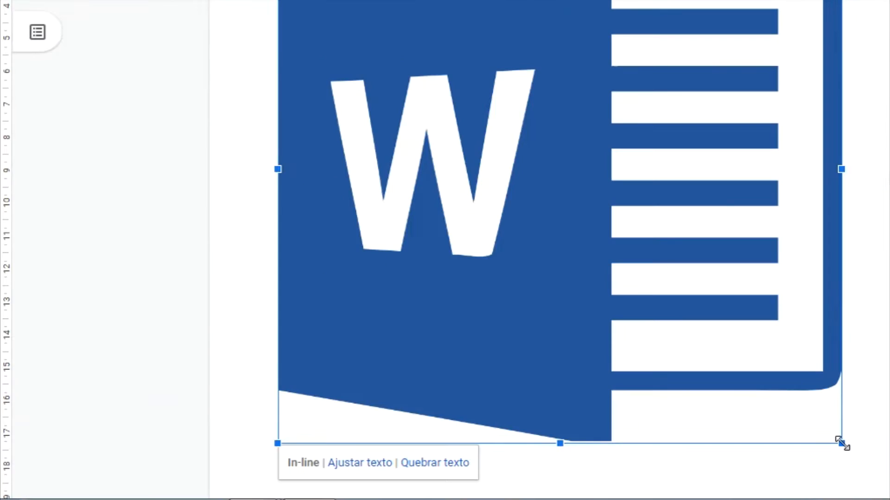
pyautogui.moveTo(630, 457); pyautogui.dragTo(526, 384)
pyautogui.moveTo(702, 343); pyautogui.dragTo(532, 151)
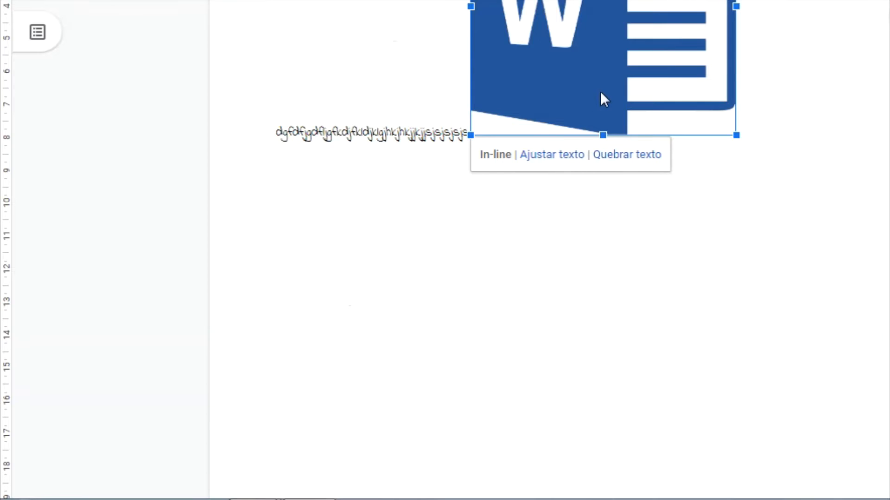
# Step: Move the Word logo onto its own line below the Indie Flower text
pyautogui.scroll(4, 857, 160)
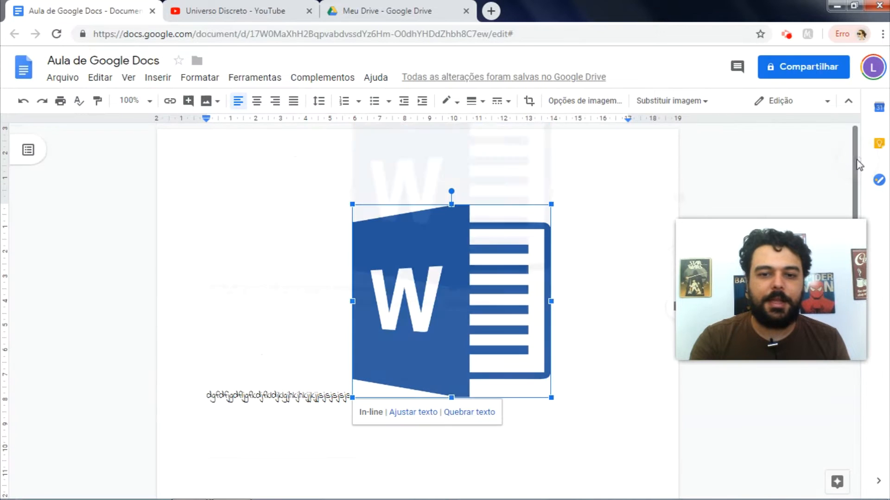
pyautogui.click(350, 386)
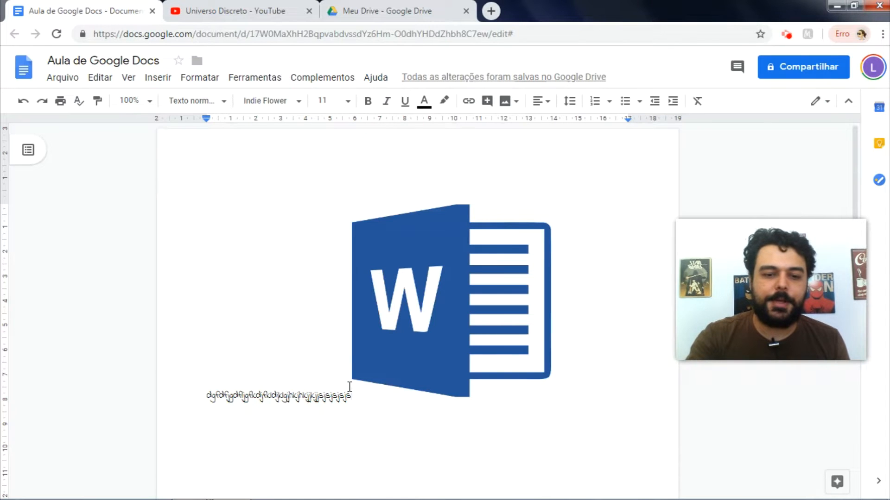
pyautogui.press('Return')
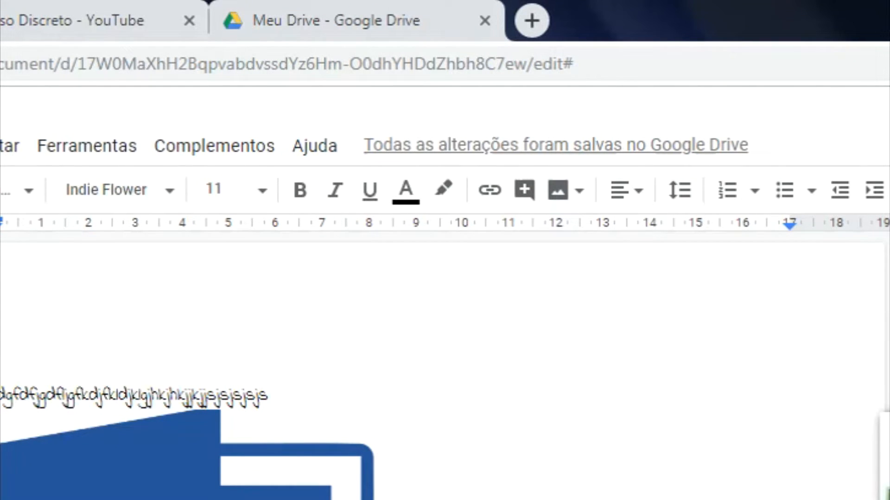
# Step: Apply left, center, then right alignment to everything, finishing with justify
pyautogui.hotkey('ctrl', 'a')
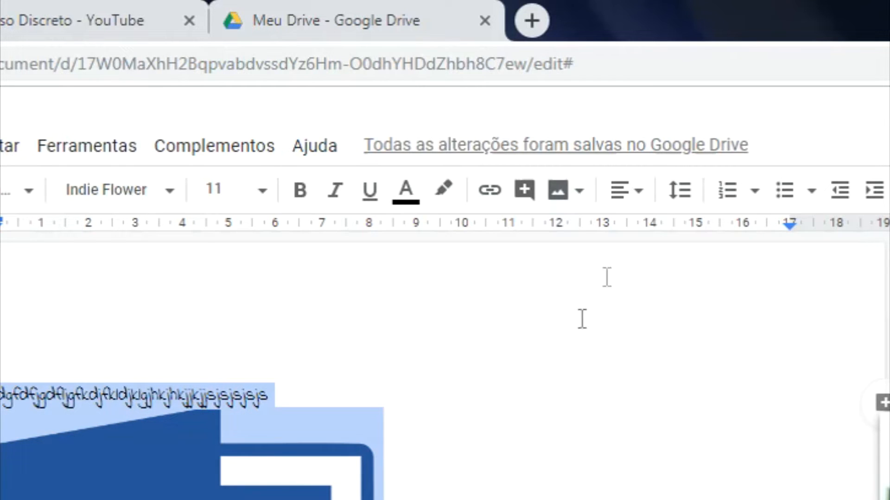
pyautogui.click(631, 190)
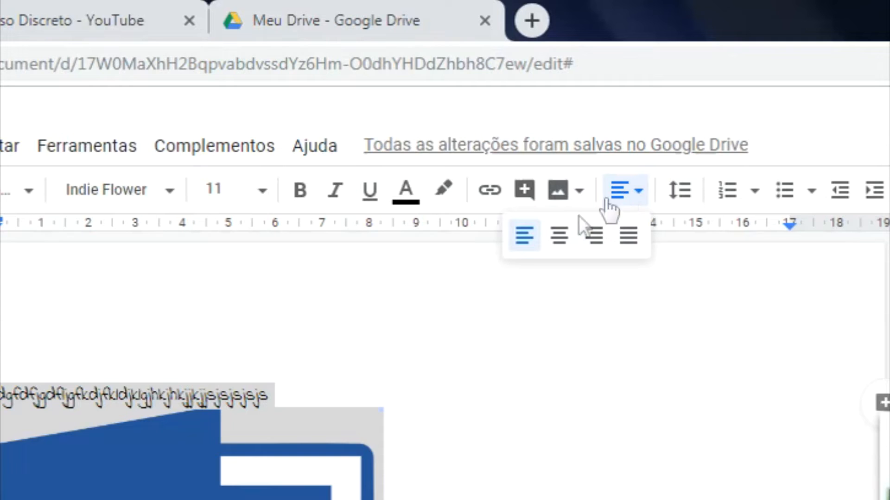
pyautogui.click(526, 235)
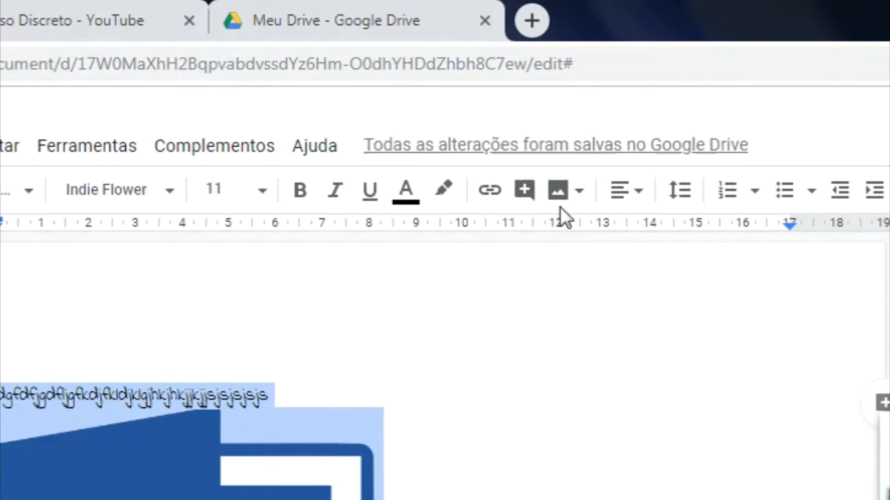
pyautogui.click(621, 191)
pyautogui.click(558, 235)
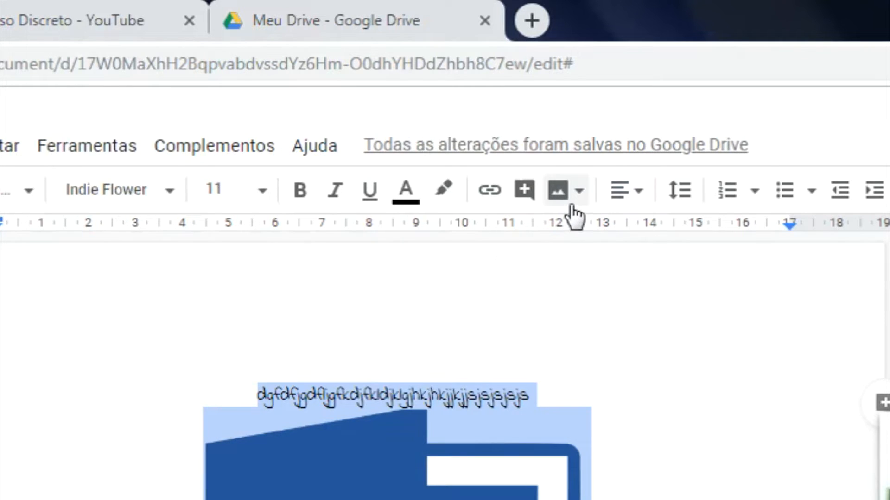
pyautogui.click(616, 199)
pyautogui.click(595, 239)
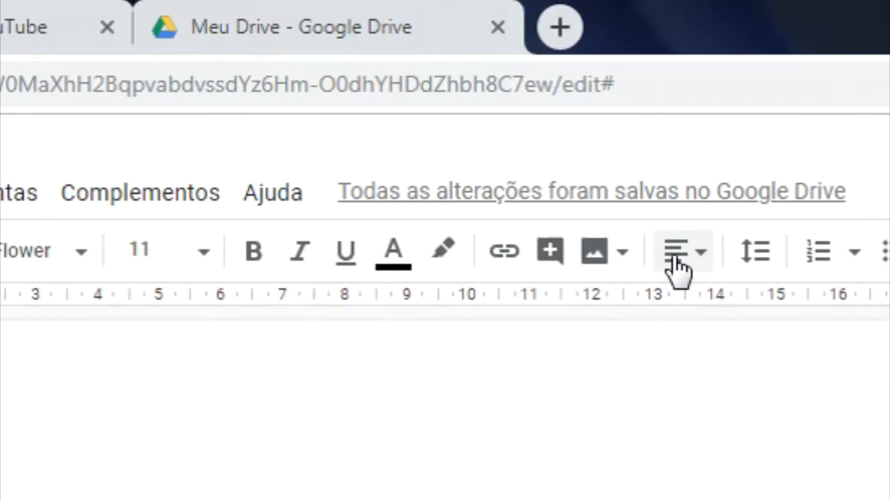
pyautogui.click(621, 193)
pyautogui.click(687, 311)
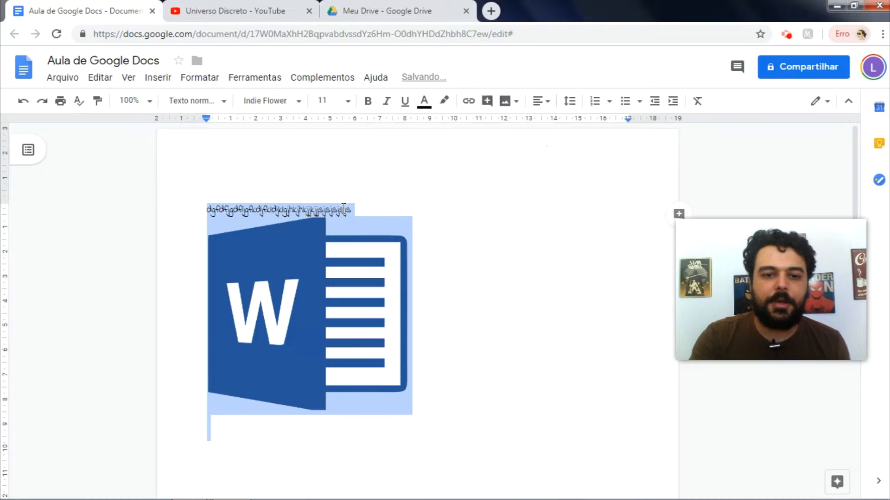
pyautogui.click(350, 209)
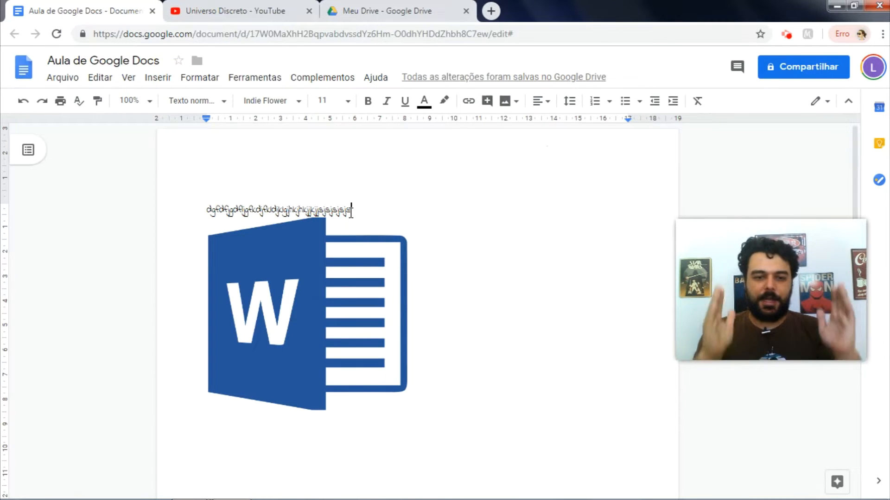
# Step: Add a run of j's, paste the line three more times, then delete all content
pyautogui.write('j')
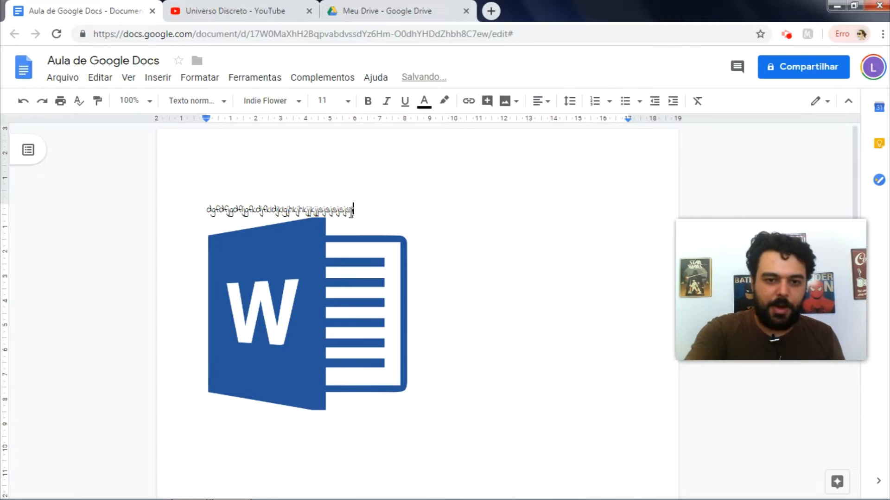
pyautogui.write('jjjjjjjjjjjjjjjjjjjjjjj')
pyautogui.doubleClick(351, 212)
pyautogui.hotkey('ctrl', 'c')
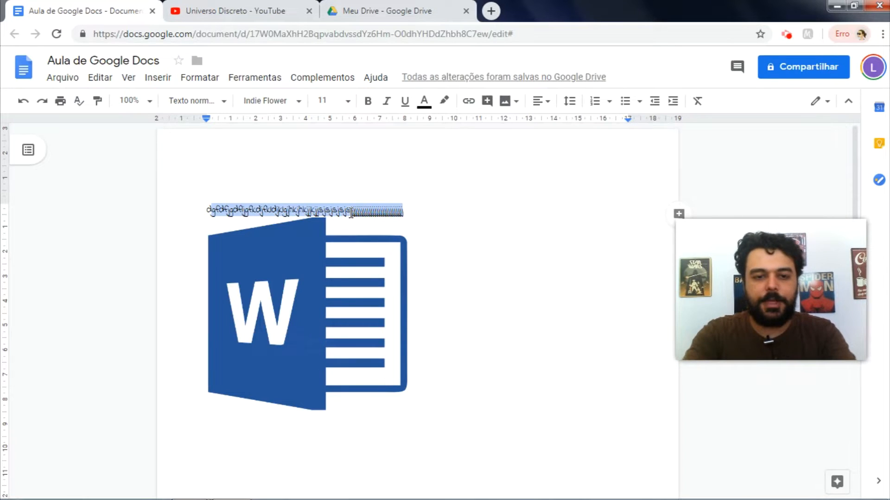
pyautogui.hotkey('ctrl', 'v')
pyautogui.hotkey('ctrl', 'v')
pyautogui.hotkey('ctrl', 'v')
pyautogui.hotkey('ctrl', 'v')
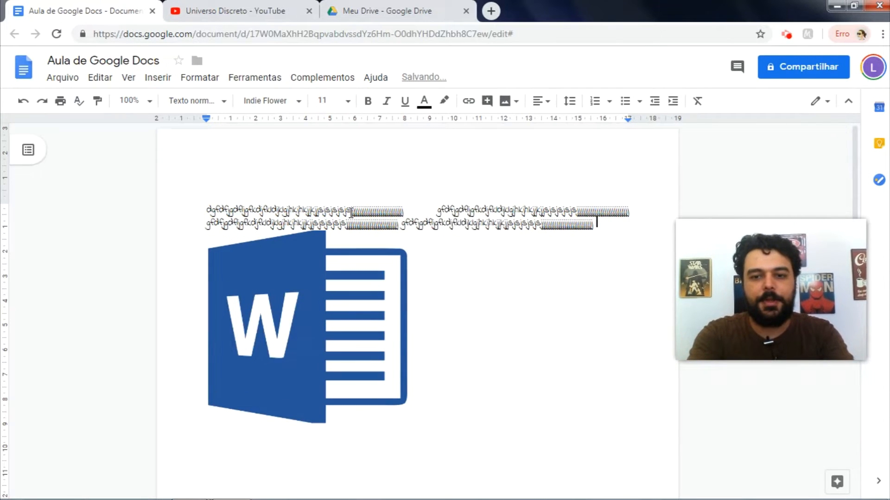
pyautogui.hotkey('ctrl', 'v')
pyautogui.hotkey('ctrl', 'v')
pyautogui.hotkey('ctrl', 'v')
pyautogui.hotkey('ctrl', 'v')
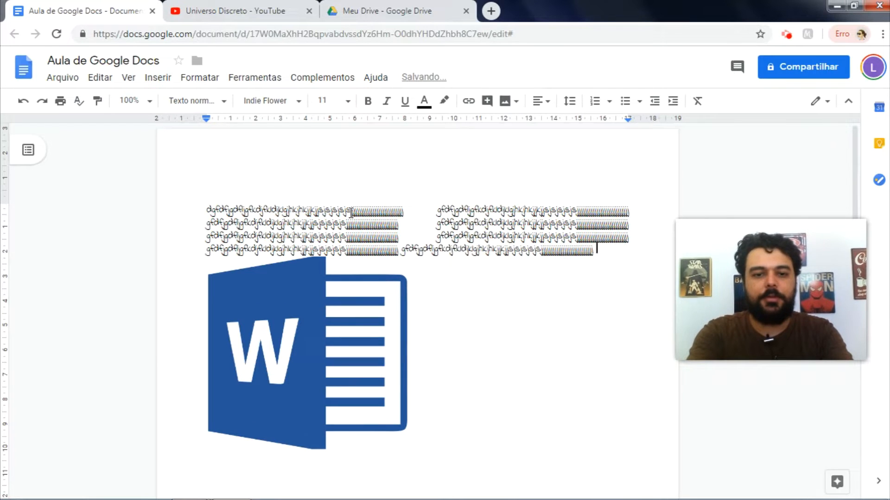
pyautogui.hotkey('ctrl', 'v')
pyautogui.hotkey('ctrl', 'v')
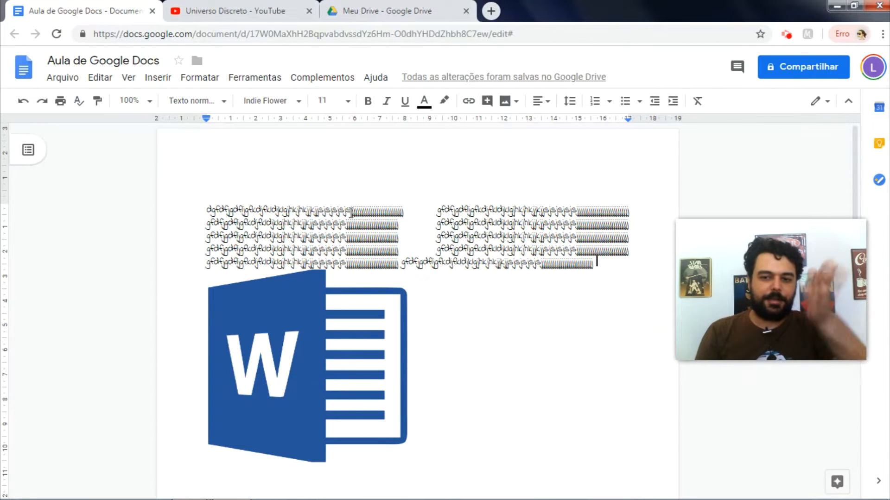
pyautogui.hotkey('ctrl', 'a')
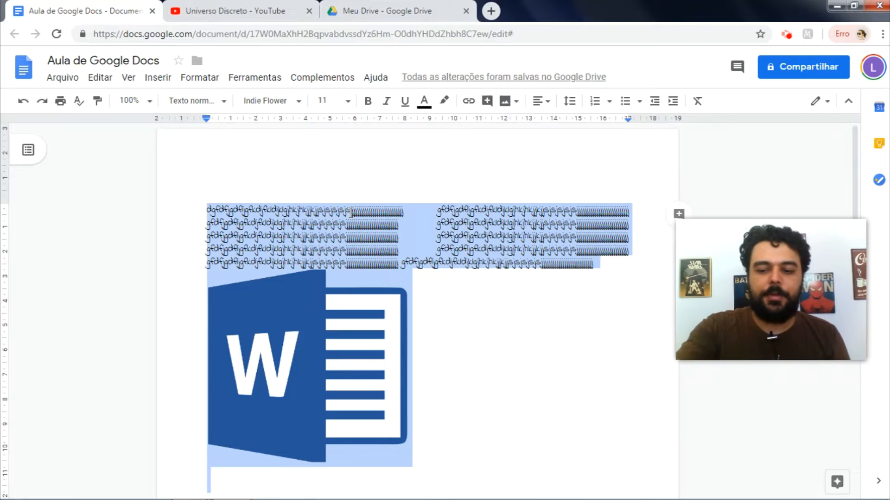
pyautogui.press('BackSpace')
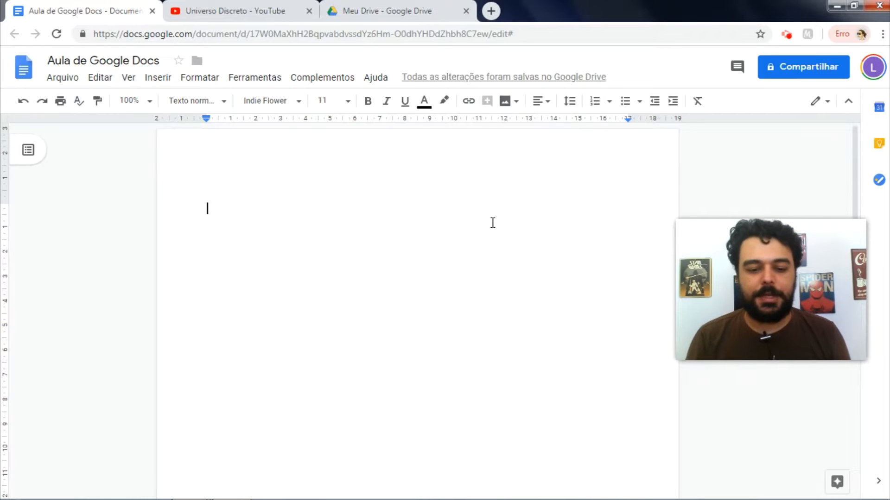
# Step: Type 'hfdhdjkfsfkjs' followed by many repeated 'js' words, then select all of it
pyautogui.write('hfdhdjkfsfkjs')
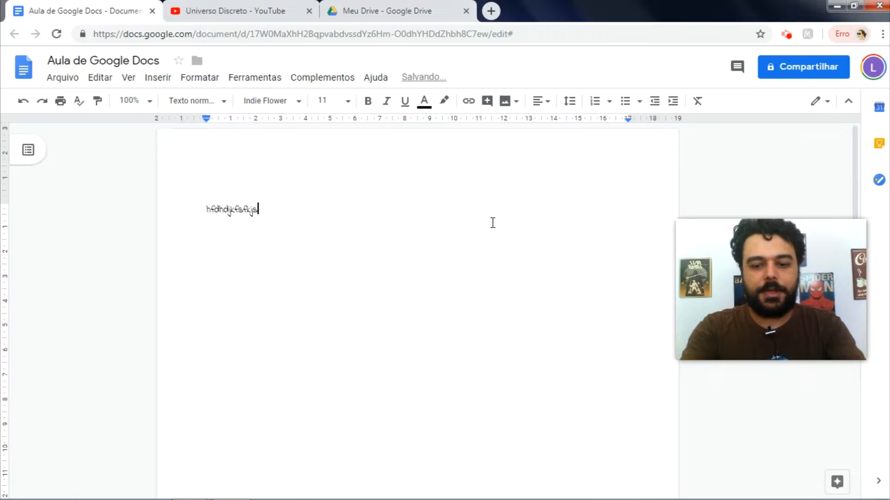
pyautogui.write(' js js js js js js js js js js js js js js js js js js js js js js js js js js js js js js js js js js js js js js js js js js js js js js js js js js js js js js js js js js js js js js js js js js js js js js js js js js js js js js js js js js js js js js js js js js js js js js js js js js js js js js js js js js js js ')
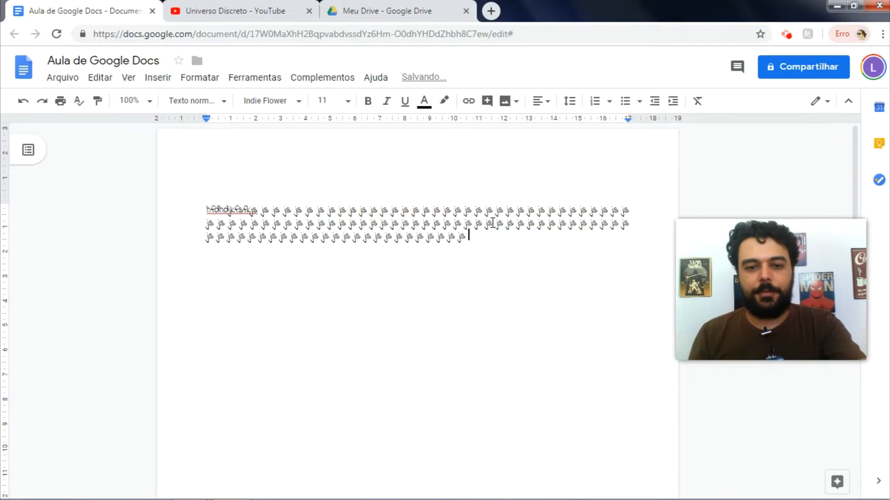
pyautogui.write('js js js js js js js js js js js js js js js js js js js js js js js js js js js js js js js js js js js js js js js js js js js js js js js js js js js js js js js')
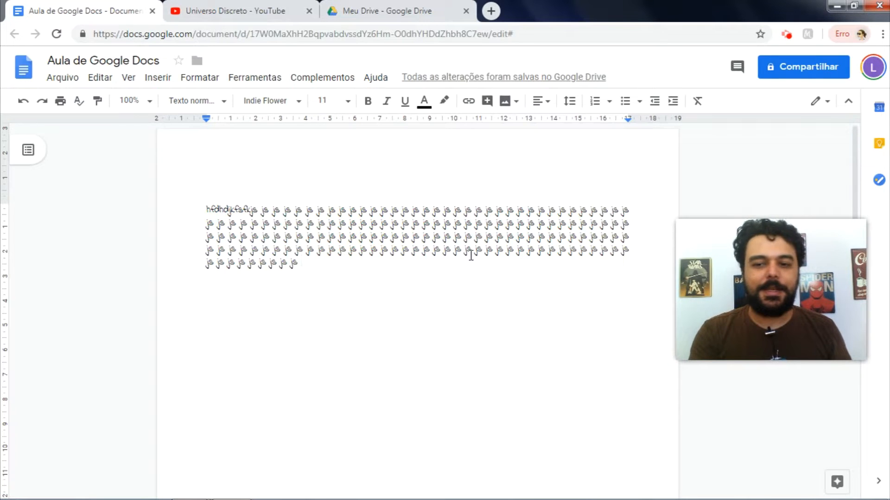
pyautogui.hotkey('ctrl', 'a')
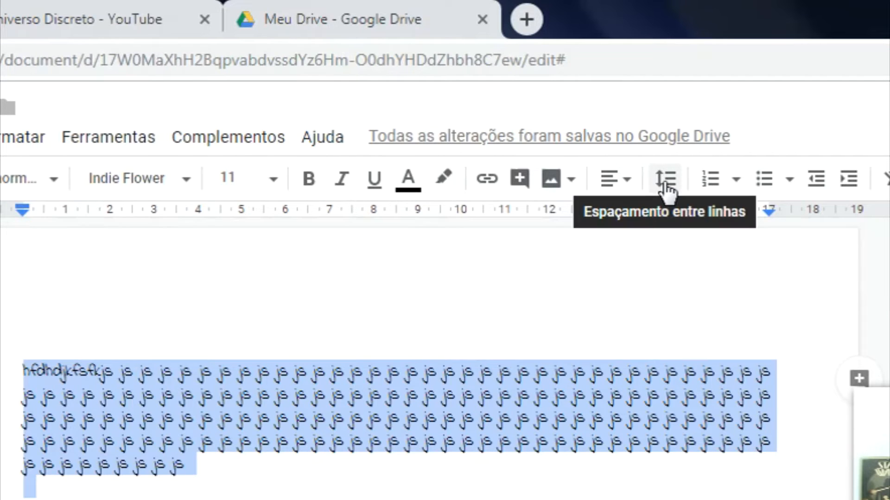
# Step: Try single, 1,5 and double line spacing on the js text
pyautogui.click(666, 183)
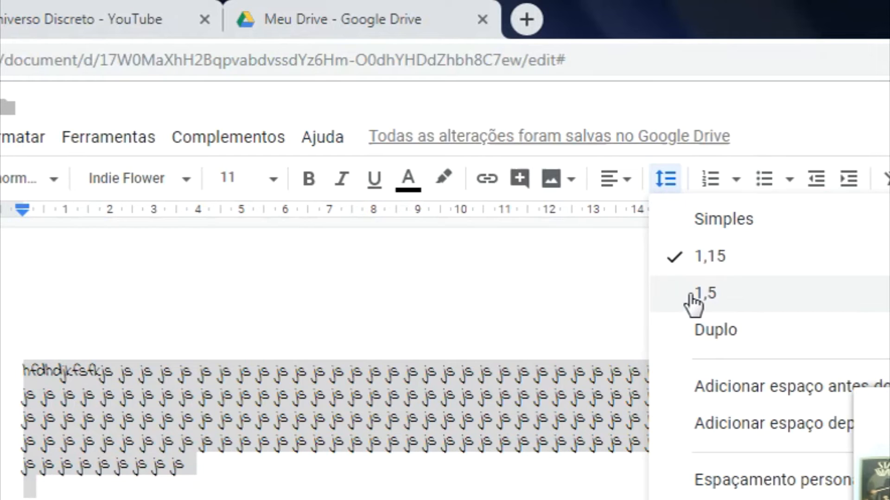
pyautogui.click(701, 219)
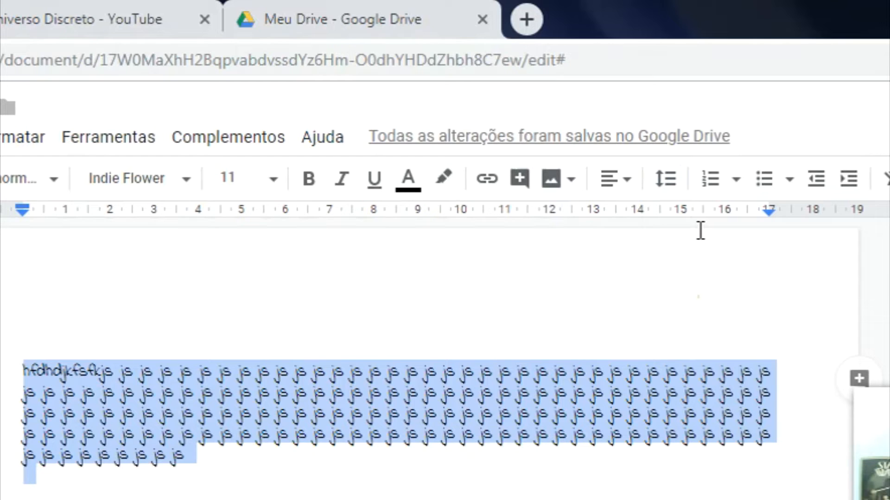
pyautogui.click(669, 183)
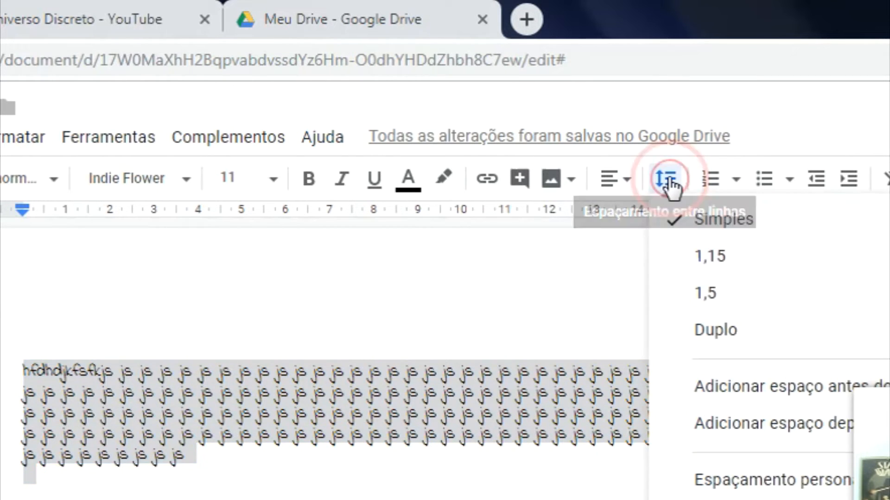
pyautogui.click(701, 295)
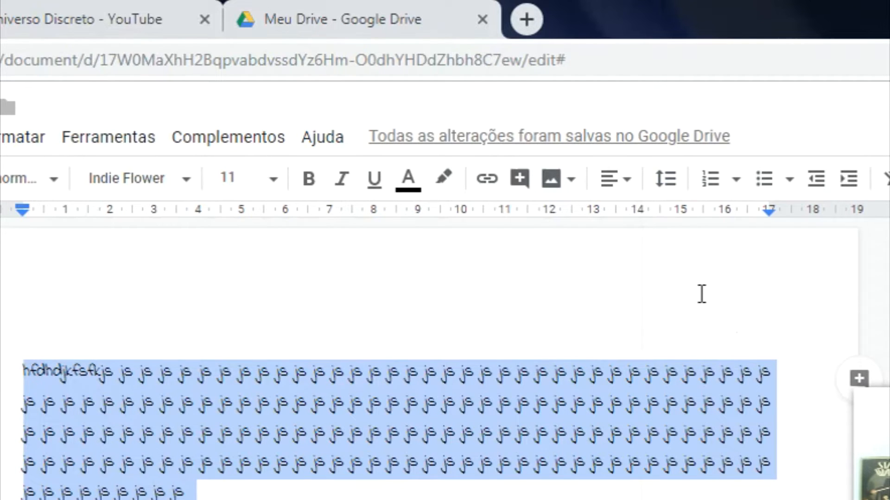
pyautogui.click(666, 180)
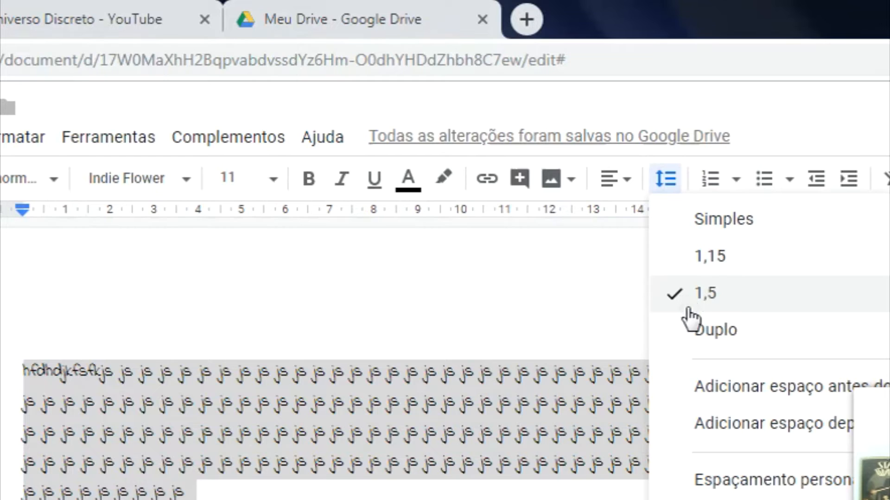
pyautogui.click(692, 341)
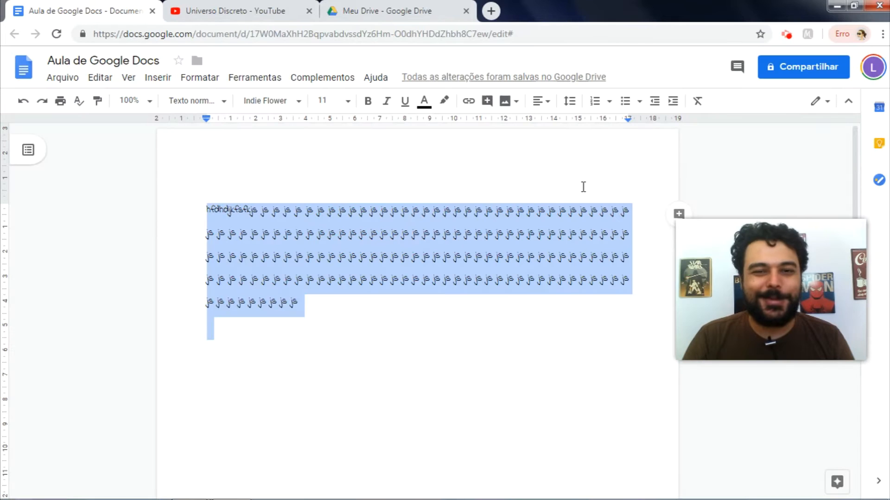
# Step: Add space before the js paragraph
pyautogui.click(572, 104)
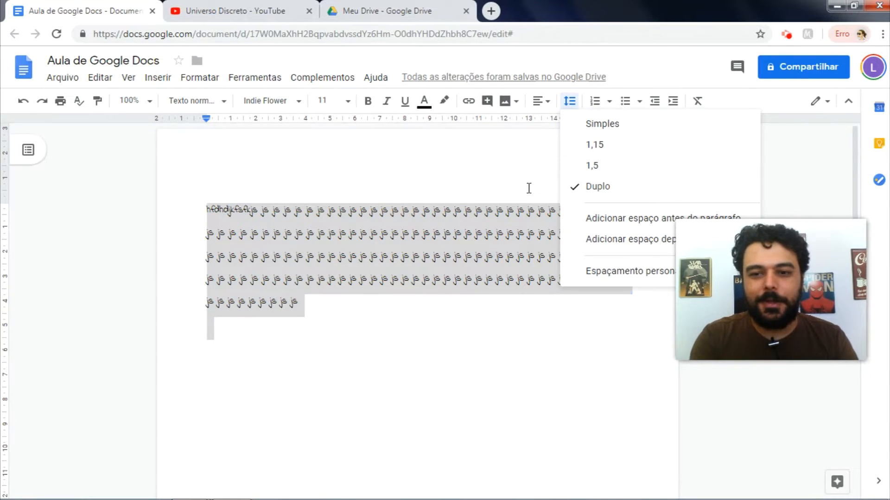
pyautogui.click(570, 101)
pyautogui.click(569, 101)
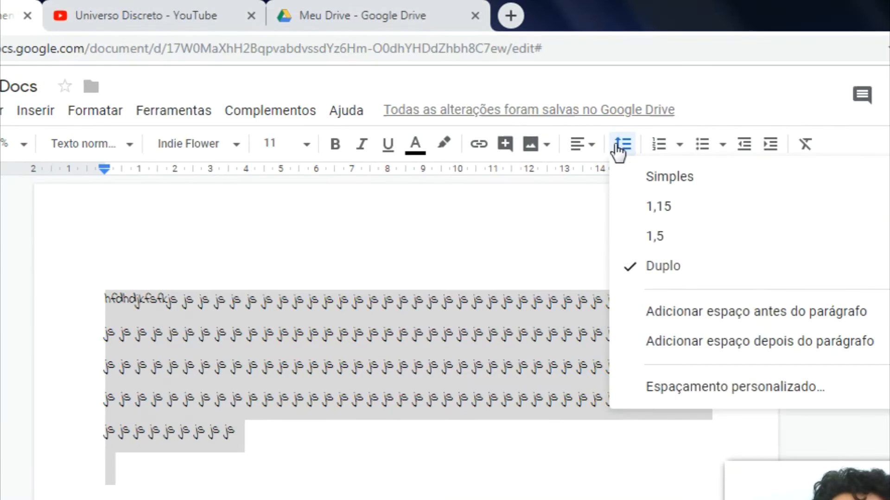
pyautogui.click(668, 314)
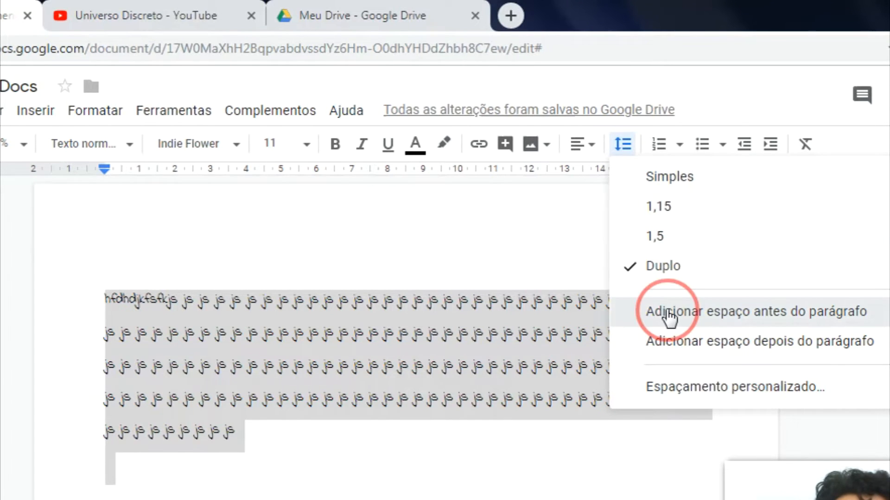
# Step: Add space after the last js paragraph, type a line of k's, then select all and delete
pyautogui.click(249, 371)
pyautogui.press('Down')
pyautogui.press('Down')
pyautogui.press('Down')
pyautogui.press('BackSpace')
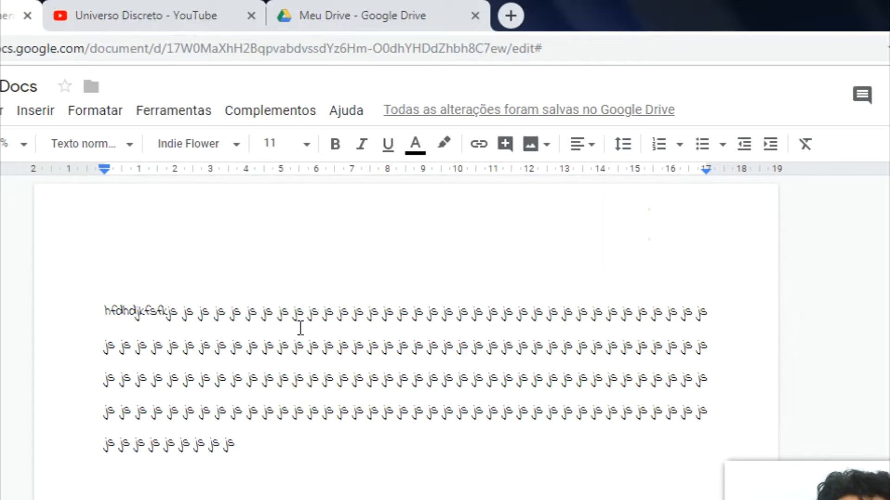
pyautogui.click(623, 145)
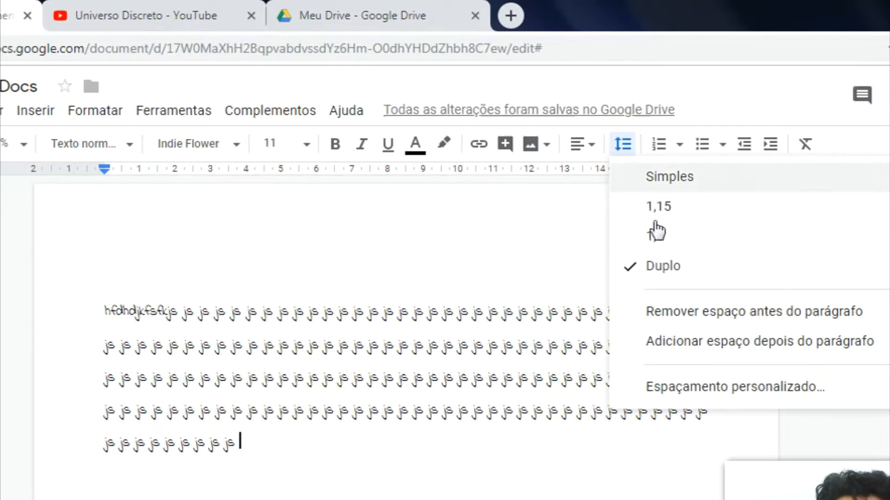
pyautogui.click(664, 342)
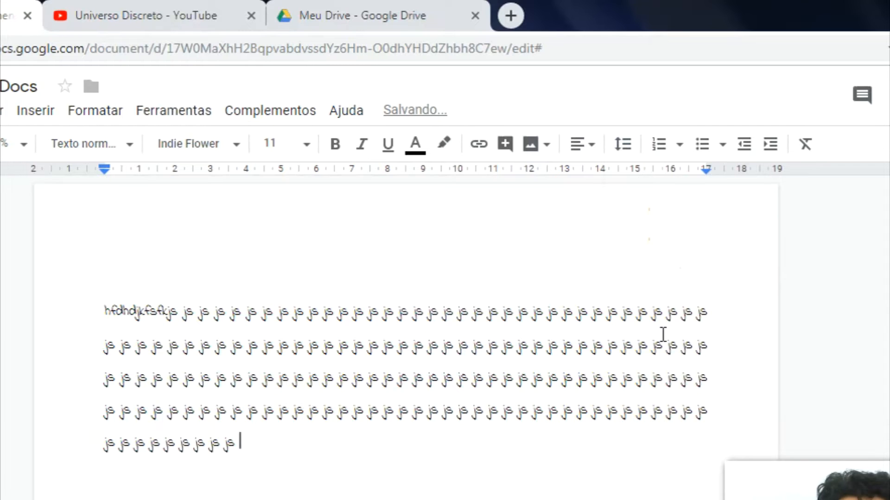
pyautogui.press('Return')
pyautogui.write('kkkkkkkkkkkkkkkkkkkkkkkkkk')
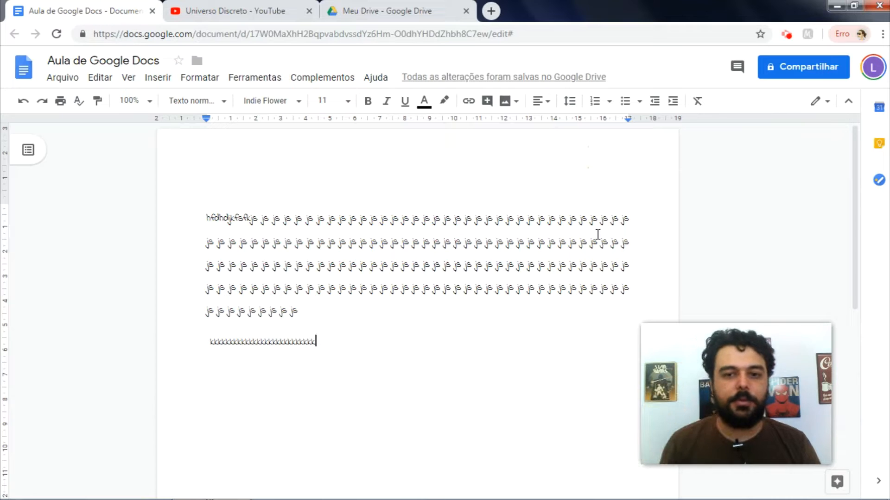
pyautogui.hotkey('ctrl', 'a')
pyautogui.press('Delete')
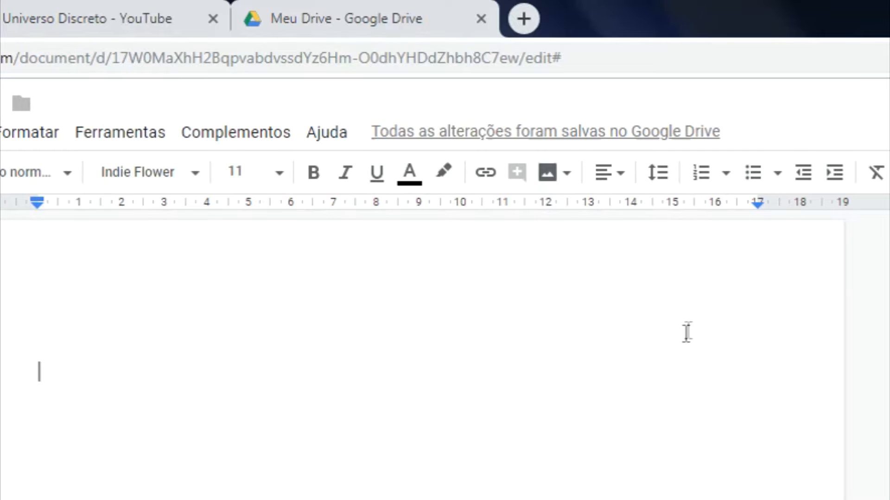
pyautogui.click(836, 175)
pyautogui.click(835, 175)
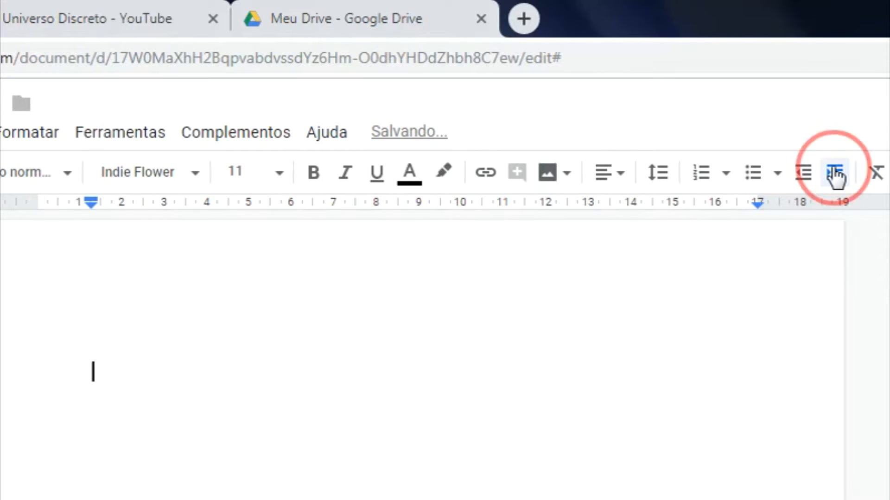
pyautogui.click(835, 176)
pyautogui.click(809, 179)
pyautogui.click(810, 179)
pyautogui.click(810, 179)
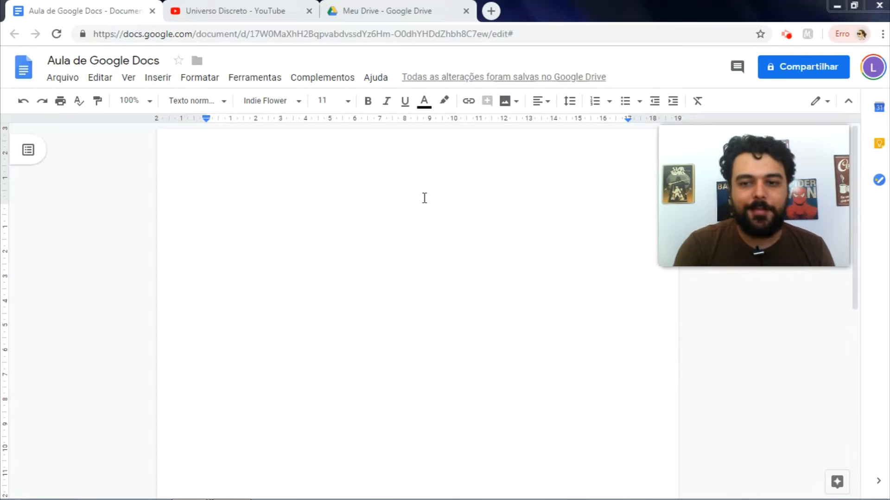
pyautogui.click(390, 210)
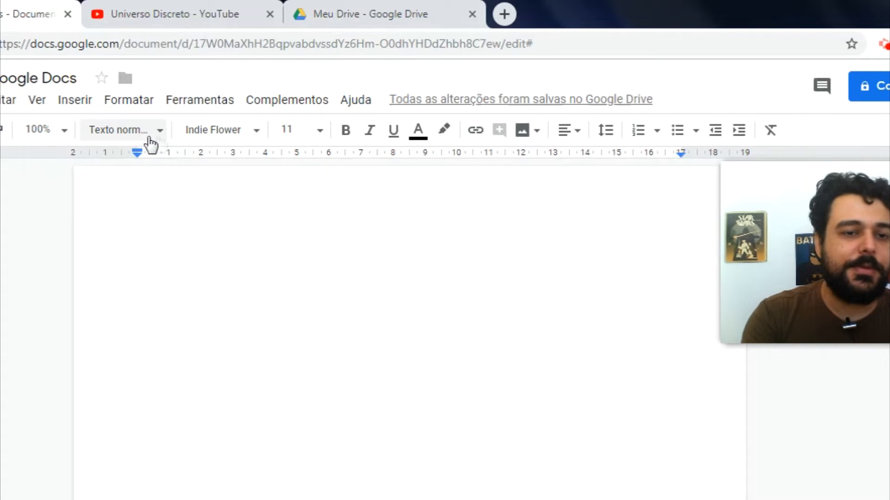
# Step: Apply the Título 1 style, type 'Começo da História' and start a new line
pyautogui.click(160, 135)
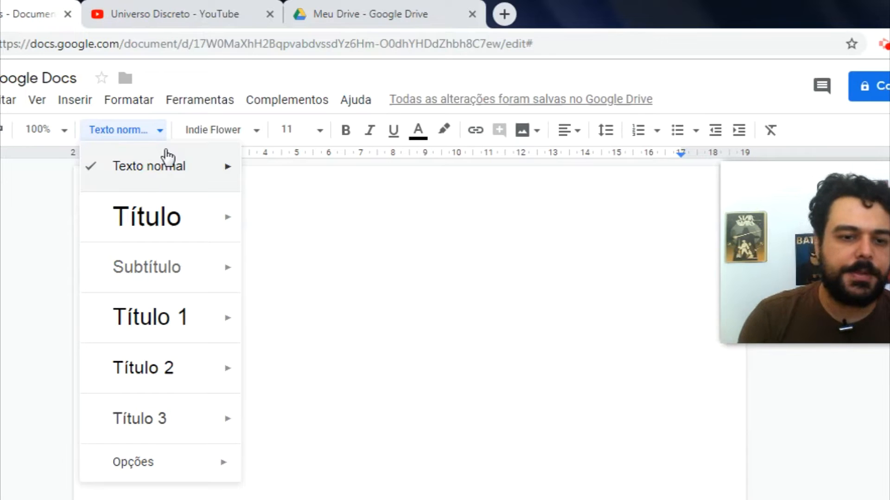
pyautogui.moveTo(170, 316)
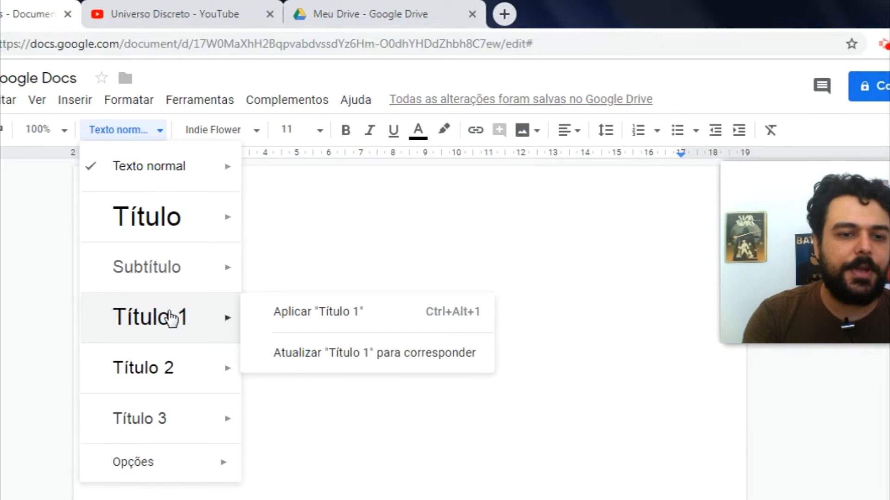
pyautogui.click(181, 317)
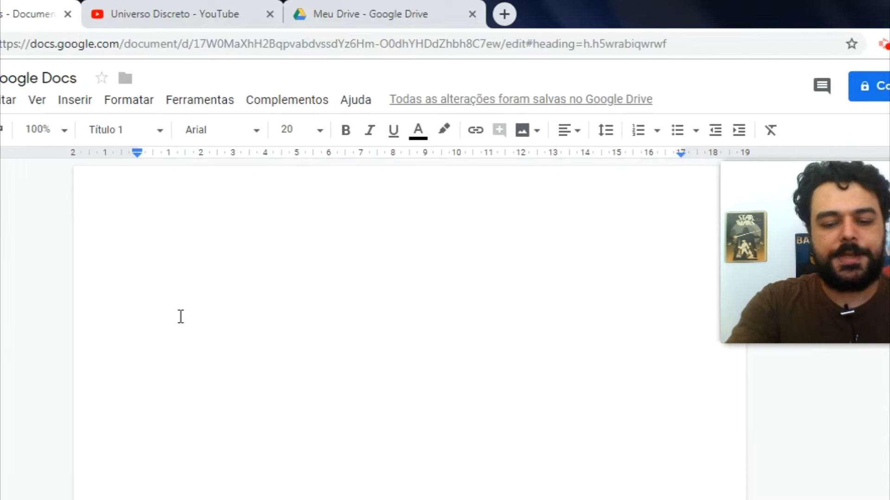
pyautogui.write('Começo ')
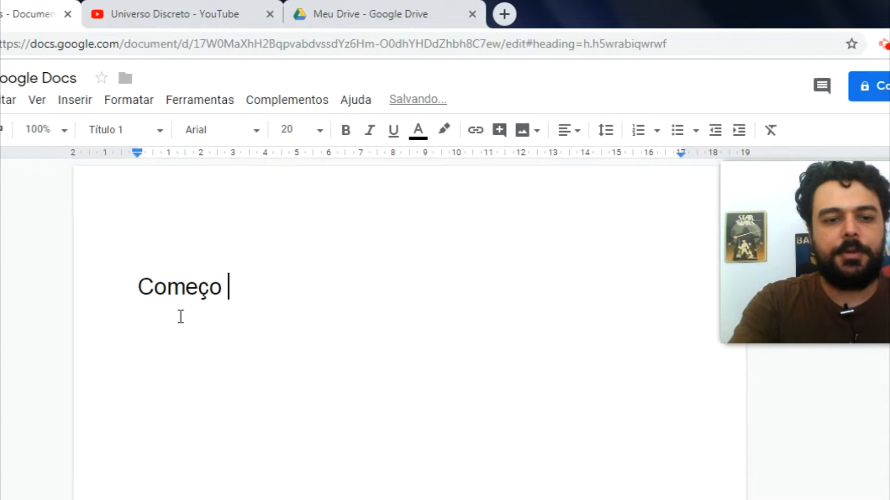
pyautogui.write('da História')
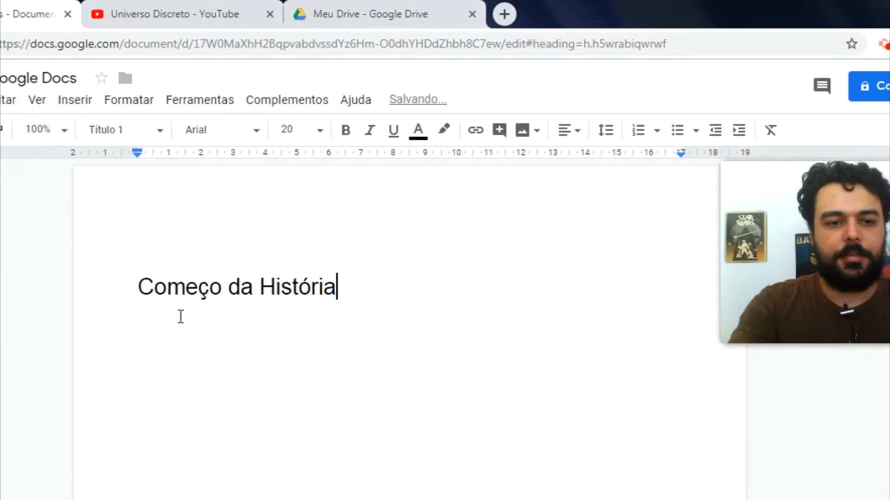
pyautogui.press('Return')
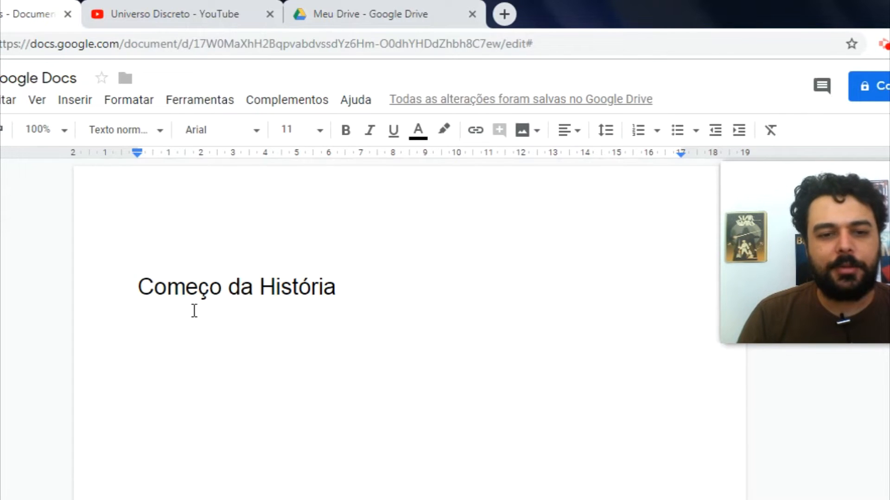
# Step: Make the 'Começo da História' heading bold, underlined and grey
pyautogui.click(345, 271)
pyautogui.tripleClick(344, 271)
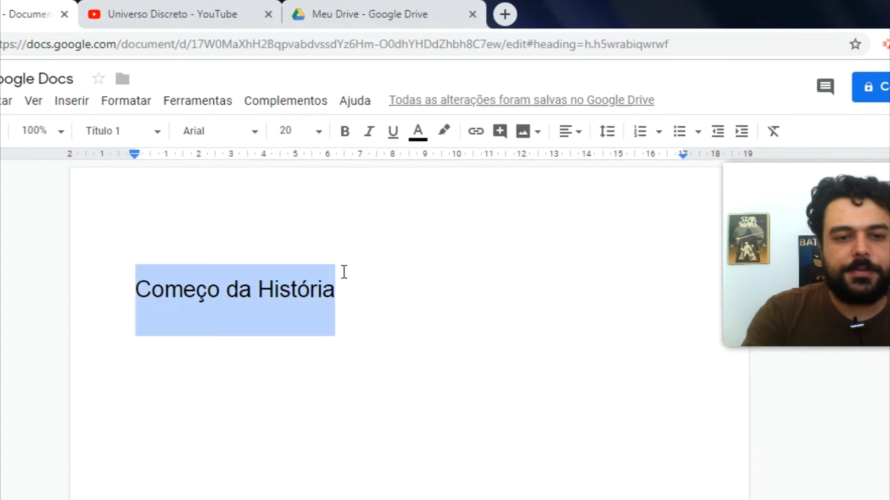
pyautogui.click(346, 134)
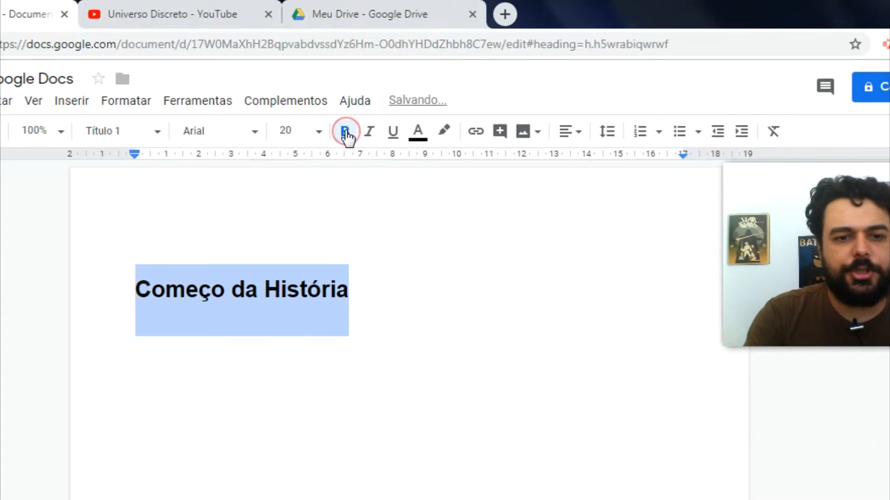
pyautogui.click(392, 134)
pyautogui.click(418, 135)
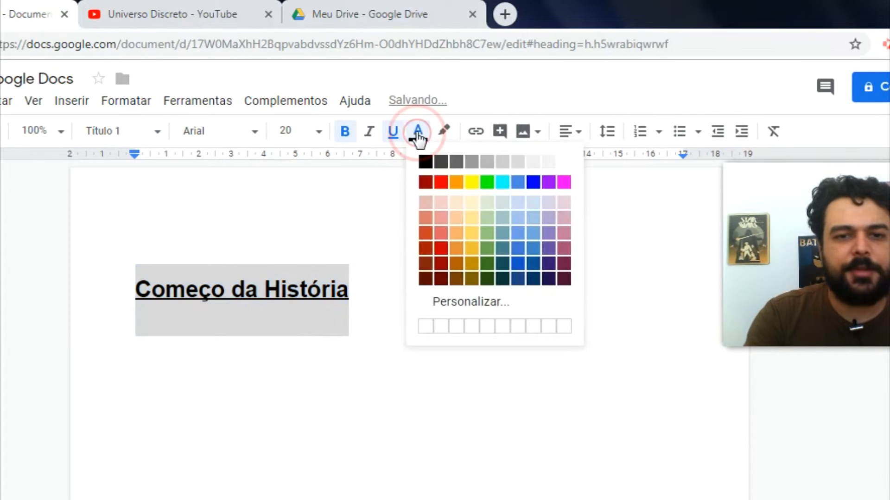
pyautogui.click(471, 161)
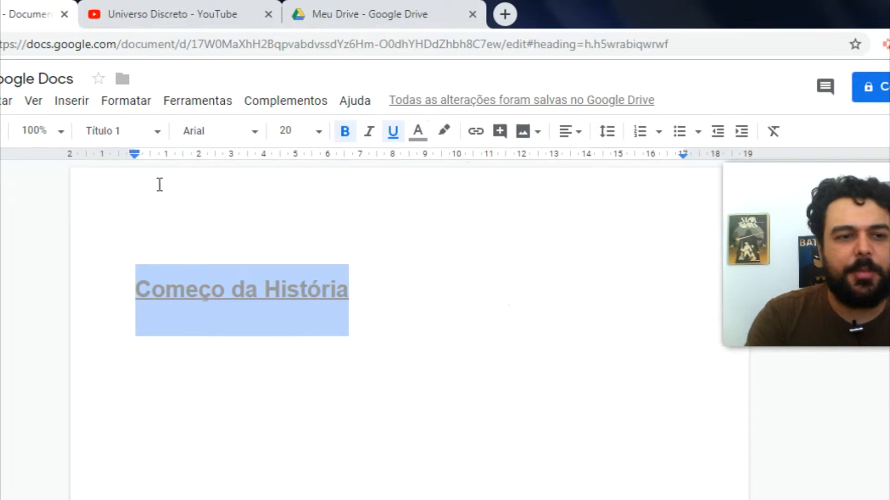
# Step: Update the Título 1 style to match the heading's formatting
pyautogui.click(155, 133)
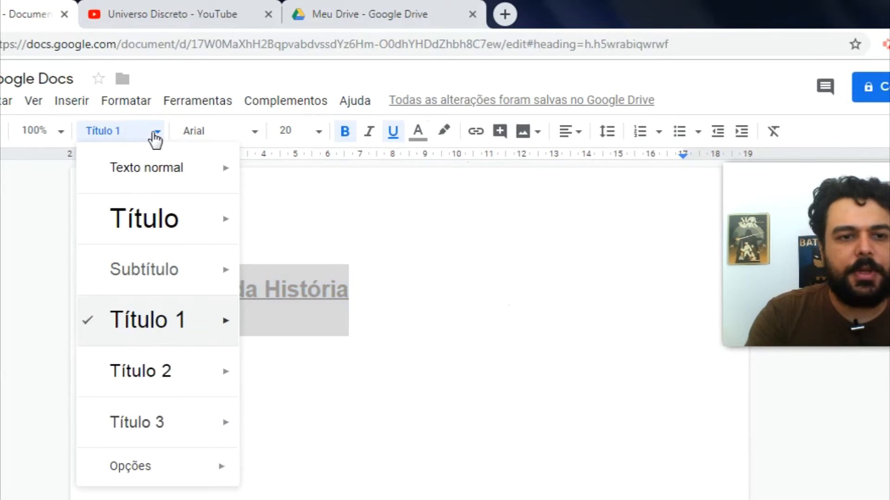
pyautogui.moveTo(164, 325)
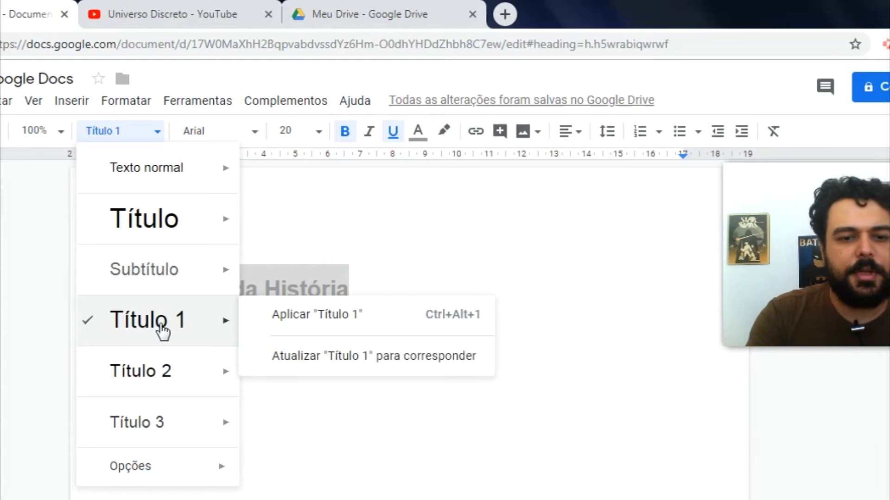
pyautogui.click(313, 366)
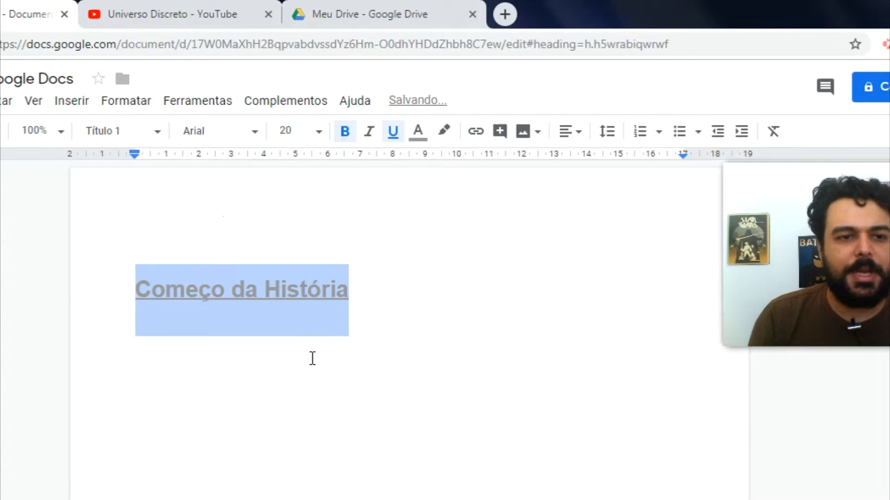
pyautogui.click(123, 133)
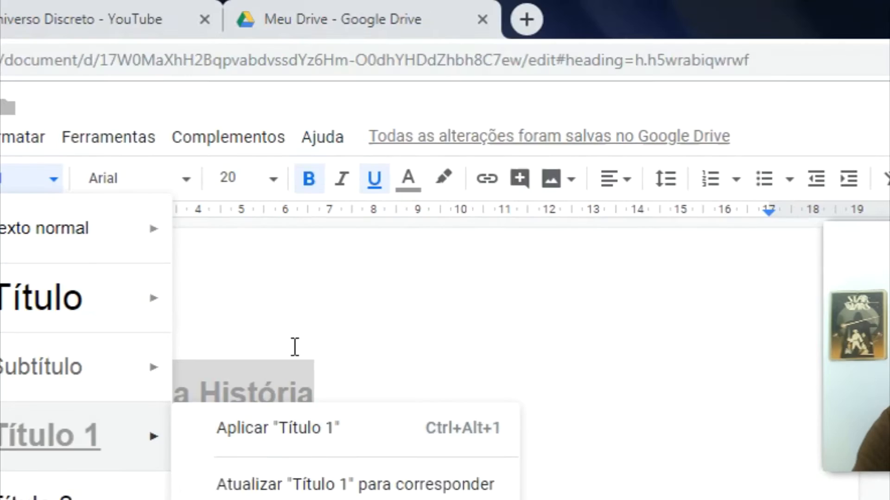
# Step: Turn the heading text black with a yellow highlight
pyautogui.click(320, 364)
pyautogui.tripleClick(320, 366)
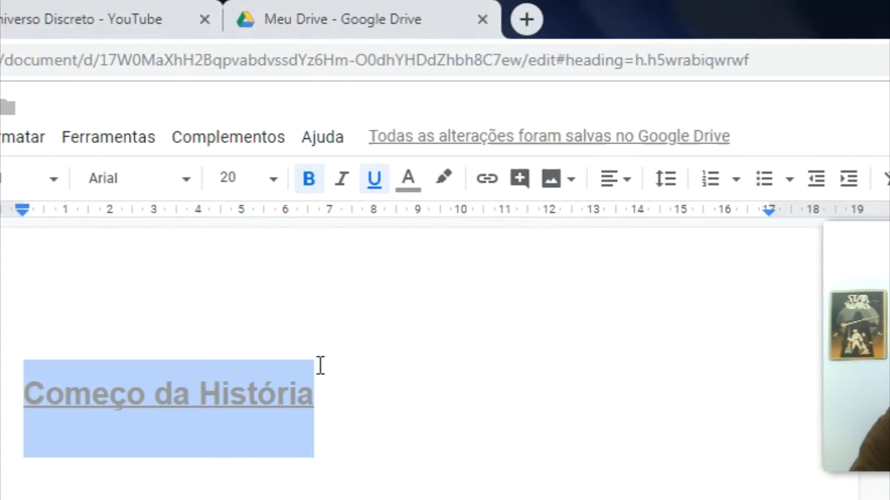
pyautogui.click(405, 180)
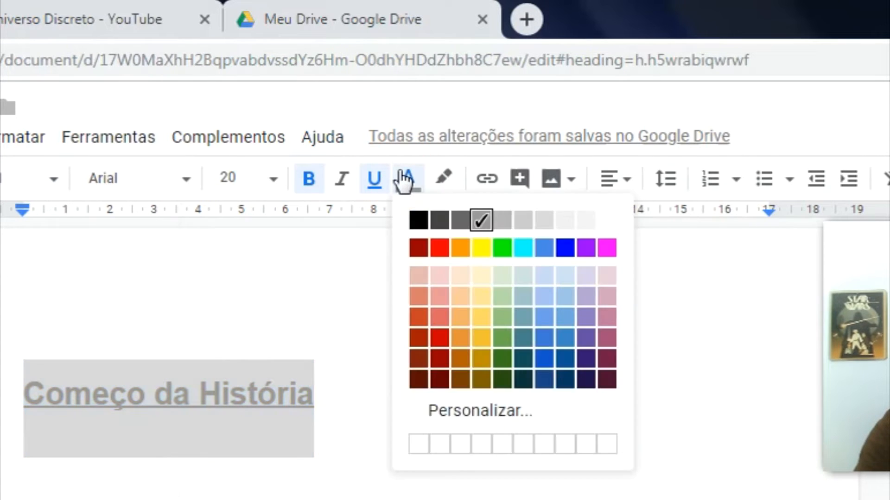
pyautogui.click(417, 219)
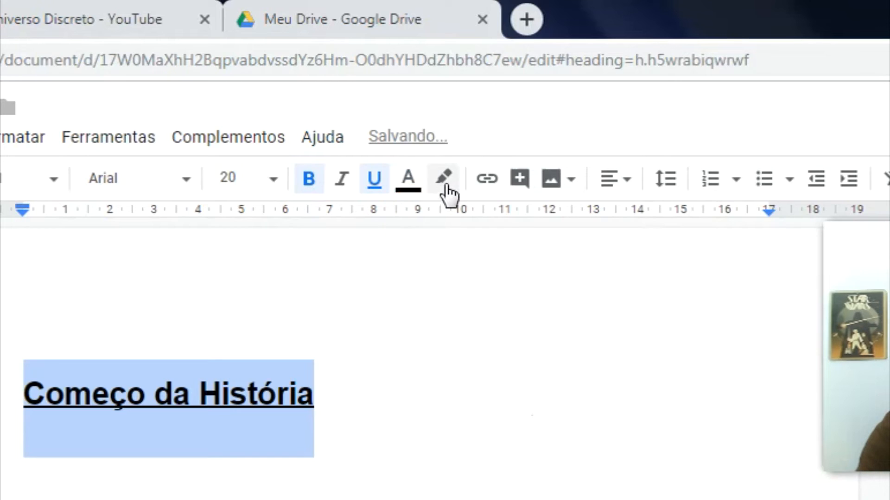
pyautogui.click(446, 182)
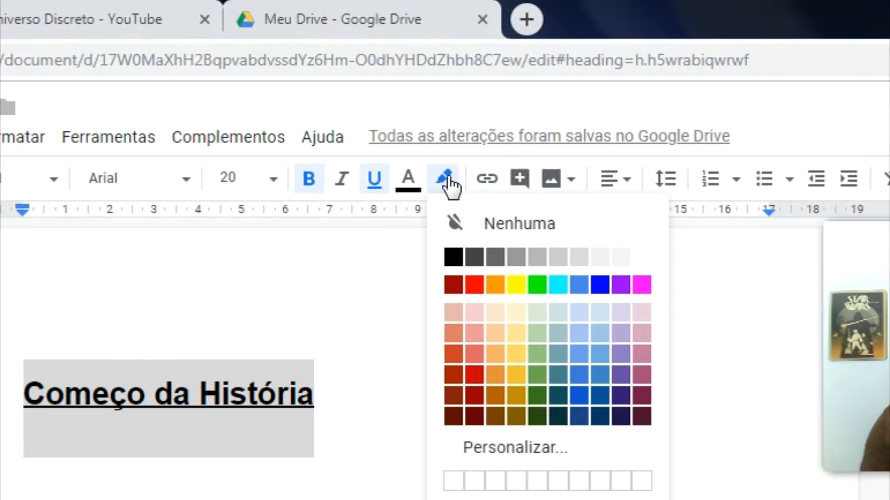
pyautogui.click(516, 286)
pyautogui.click(402, 480)
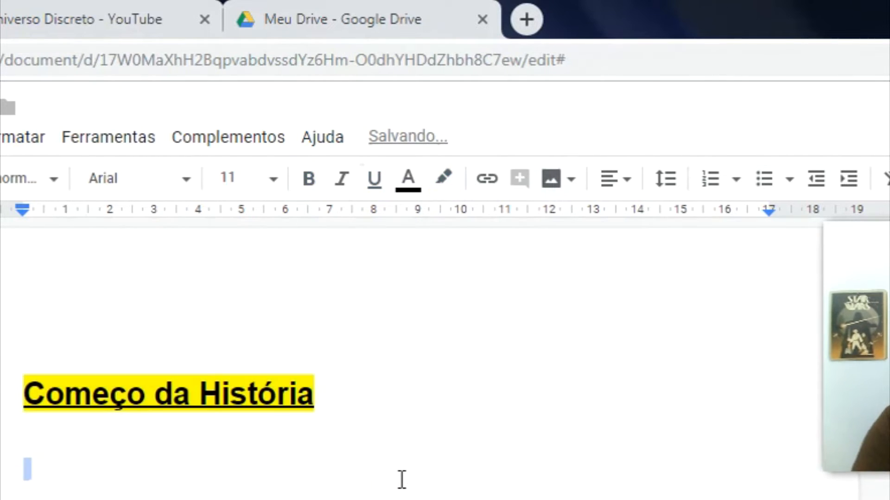
# Step: Change the heading to white text on a black highlight
pyautogui.press('Up')
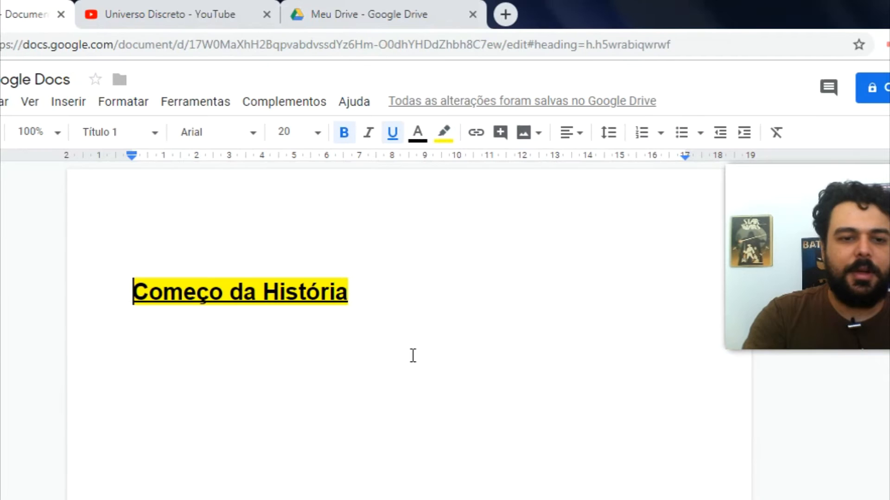
pyautogui.hotkey('ctrl', 'a')
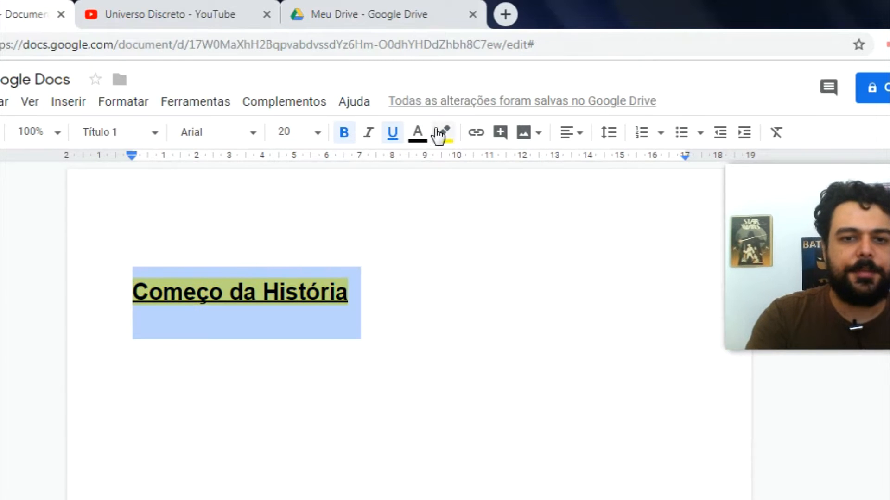
pyautogui.click(443, 134)
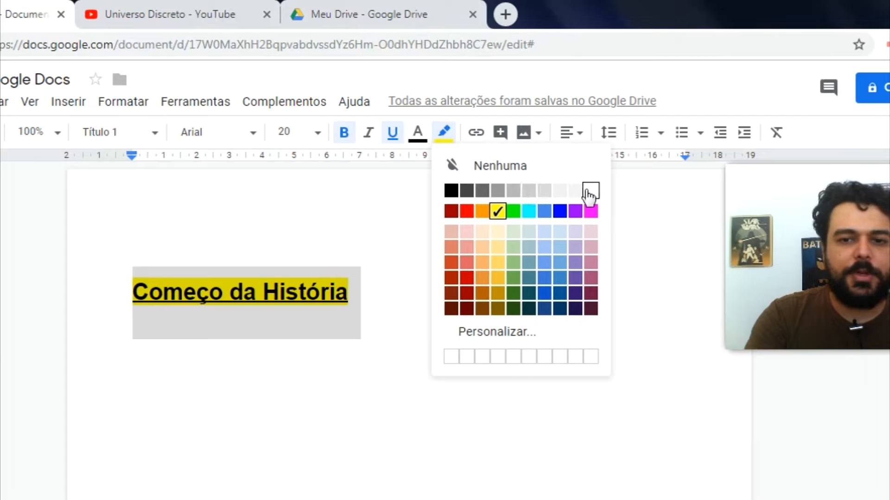
pyautogui.click(450, 192)
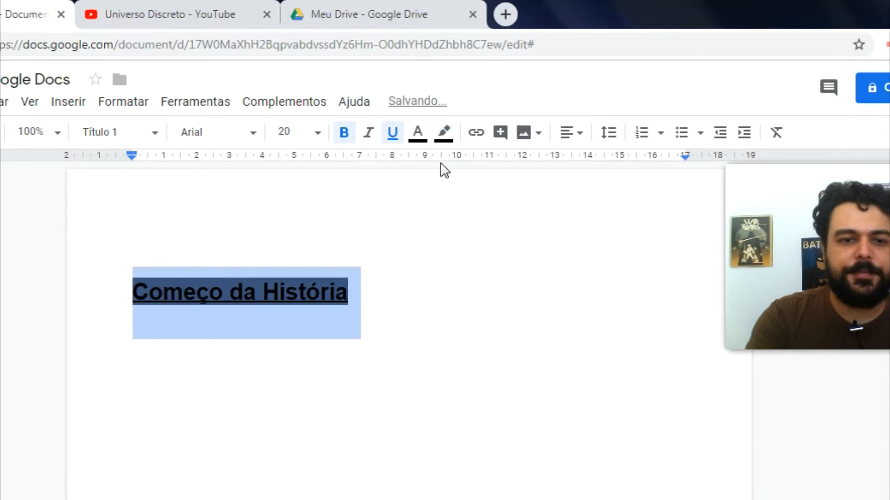
pyautogui.click(418, 136)
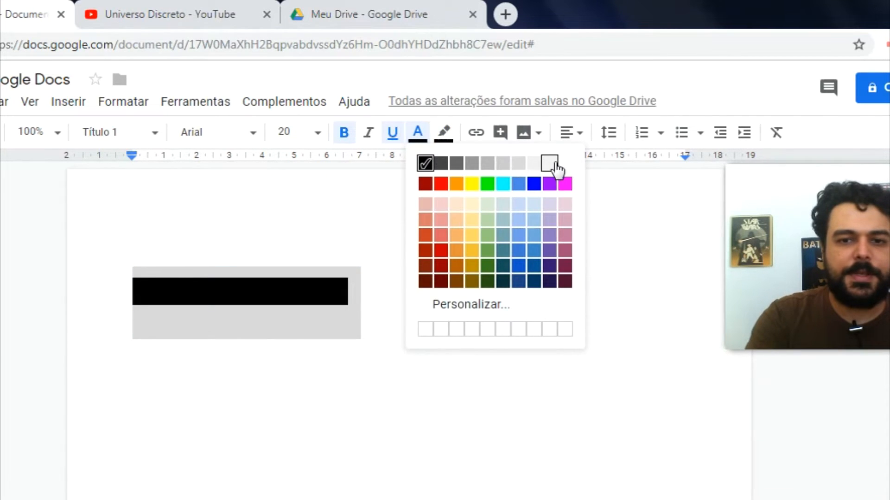
pyautogui.click(564, 165)
pyautogui.click(372, 282)
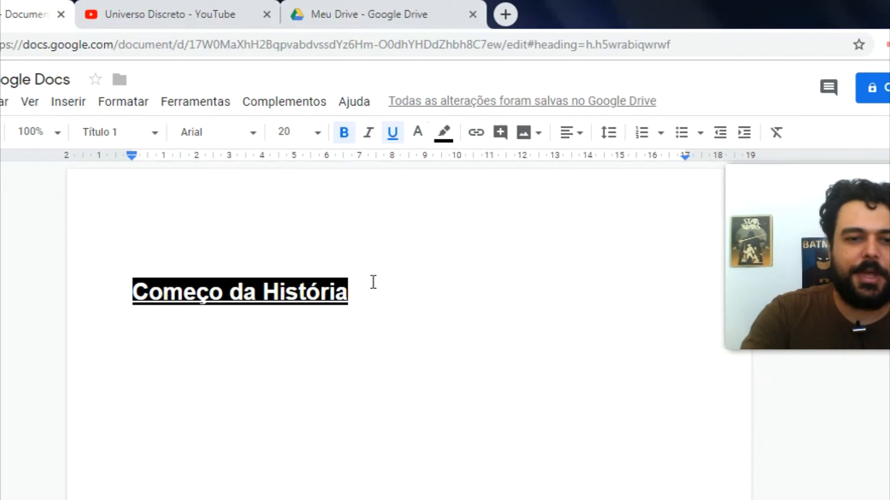
# Step: Update Título 1 to match the white-on-black heading
pyautogui.tripleClick(373, 282)
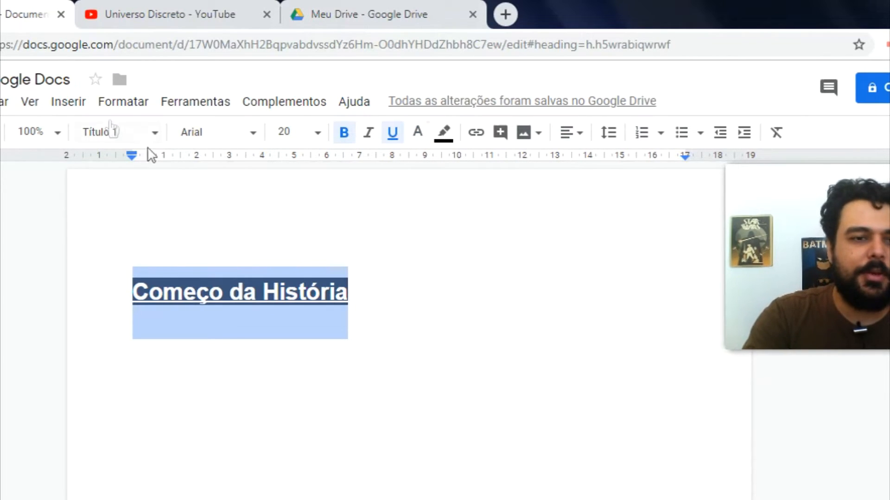
pyautogui.click(119, 134)
pyautogui.moveTo(176, 321)
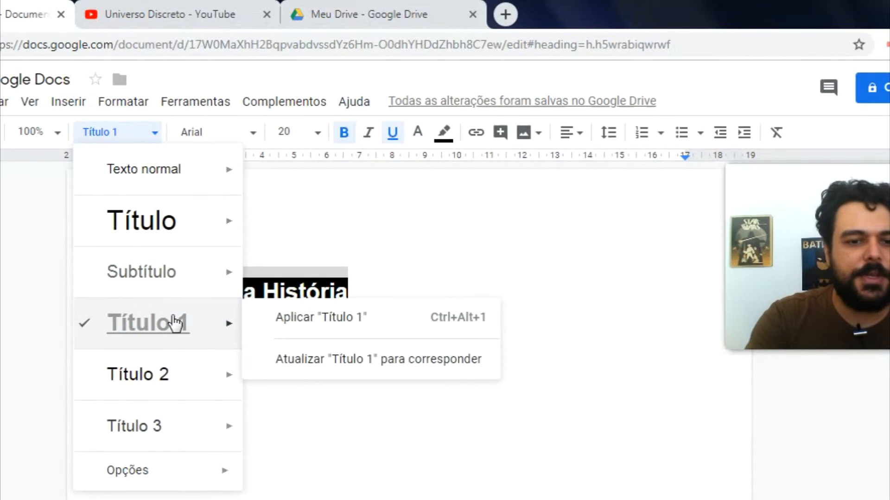
pyautogui.click(304, 362)
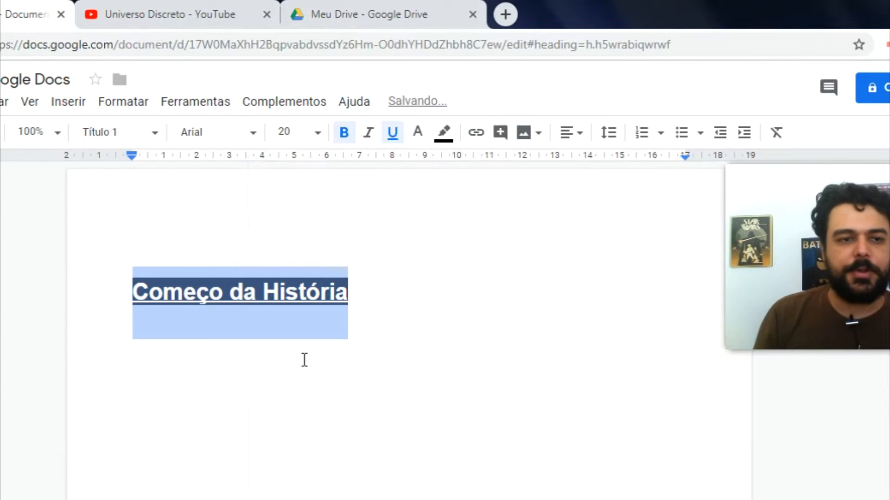
pyautogui.click(396, 295)
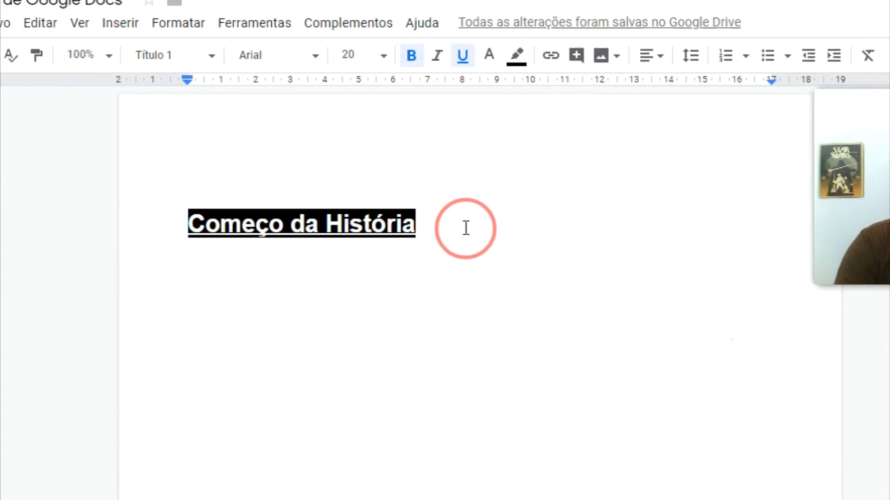
# Step: In Bordas e sombreamento, add top and bottom borders to the heading
pyautogui.tripleClick(465, 227)
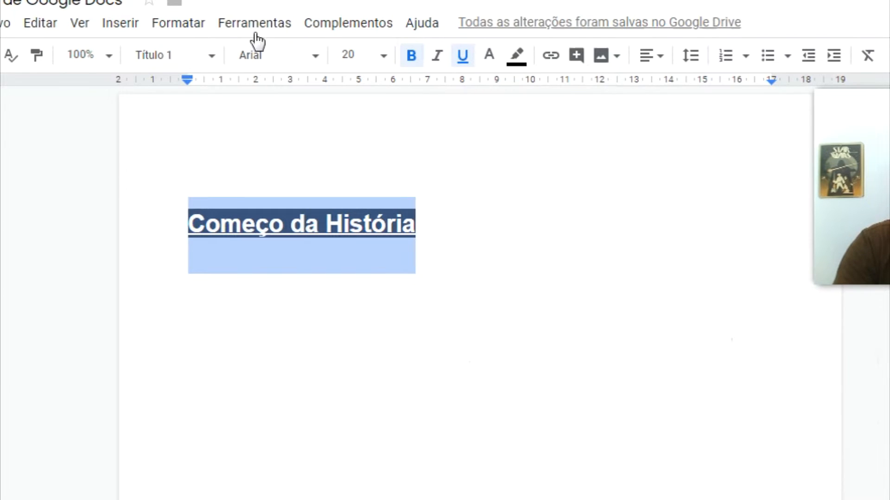
pyautogui.click(181, 29)
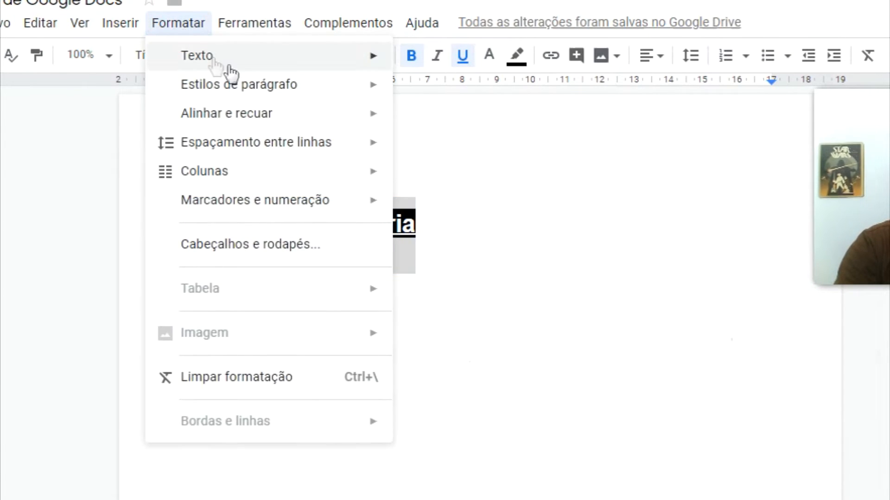
pyautogui.moveTo(262, 92)
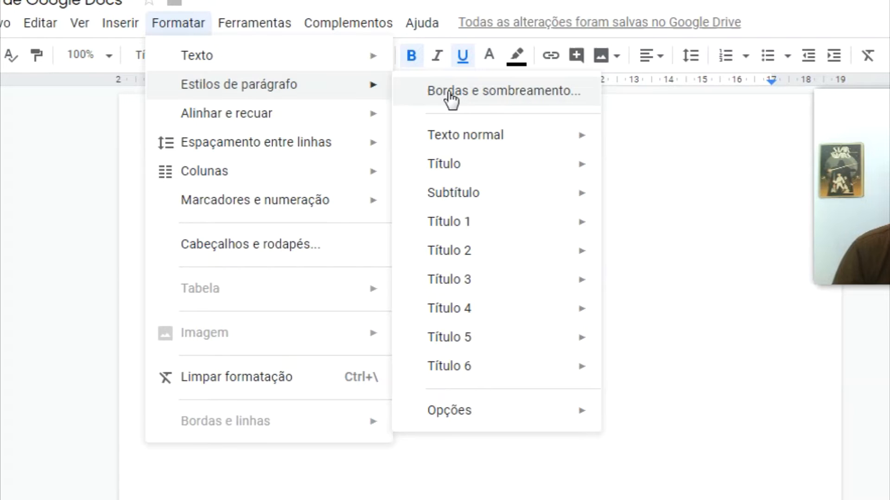
pyautogui.click(488, 95)
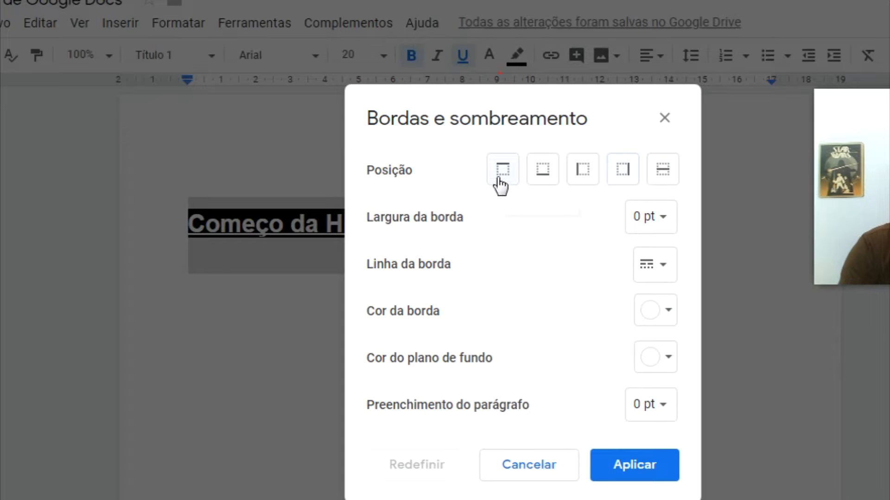
pyautogui.click(501, 182)
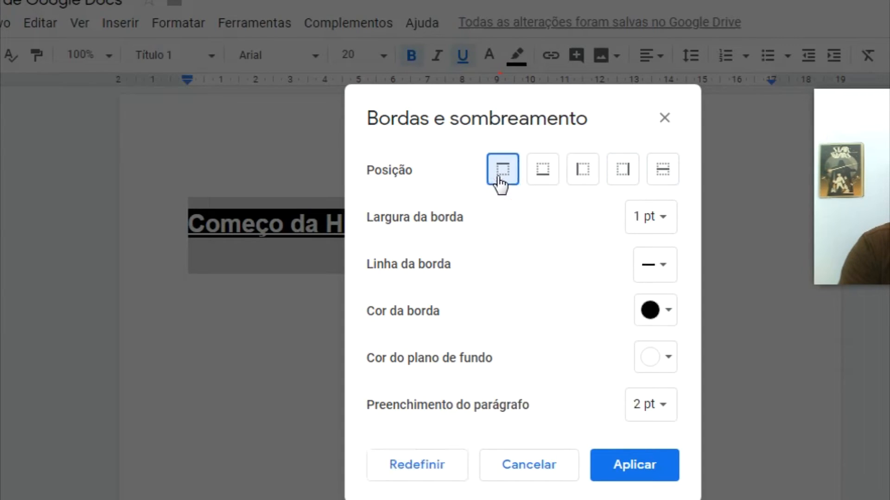
pyautogui.click(550, 179)
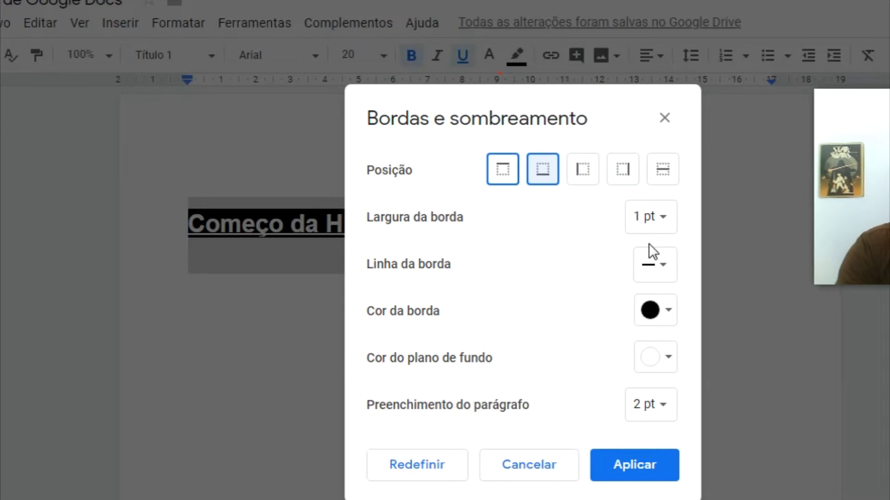
# Step: Set the borders to 3 pt, dotted and red, and apply them
pyautogui.click(659, 223)
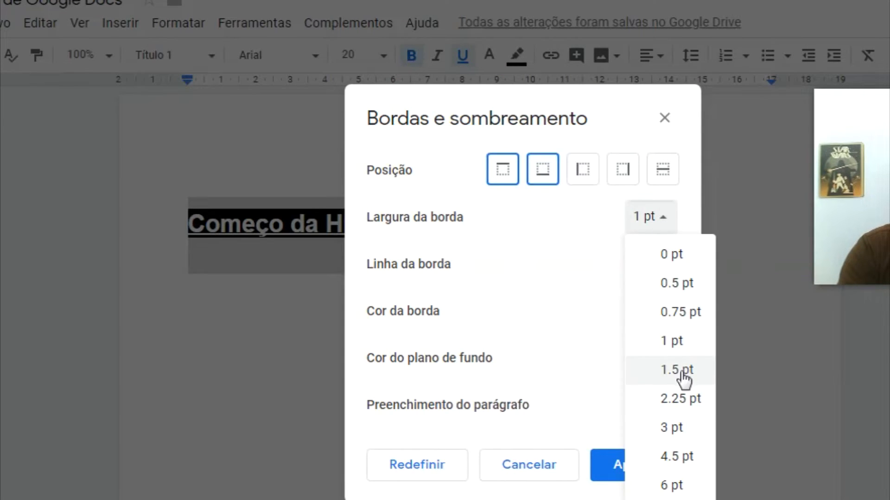
pyautogui.click(674, 428)
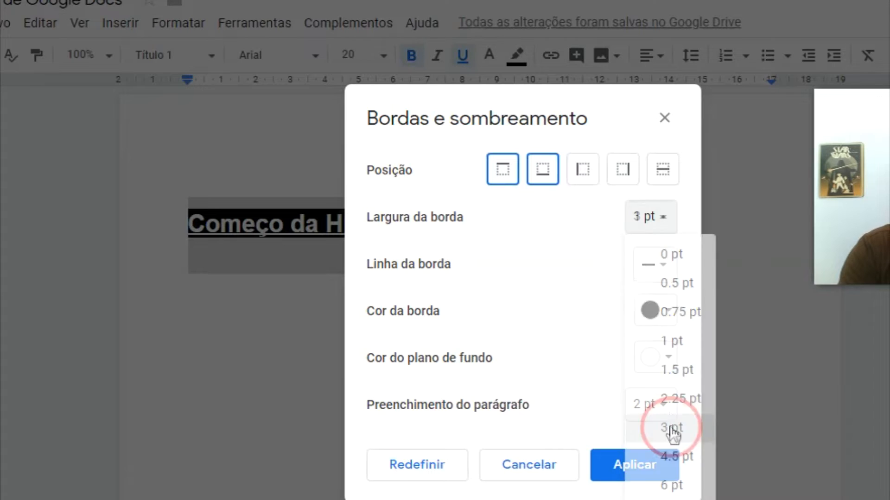
pyautogui.click(644, 264)
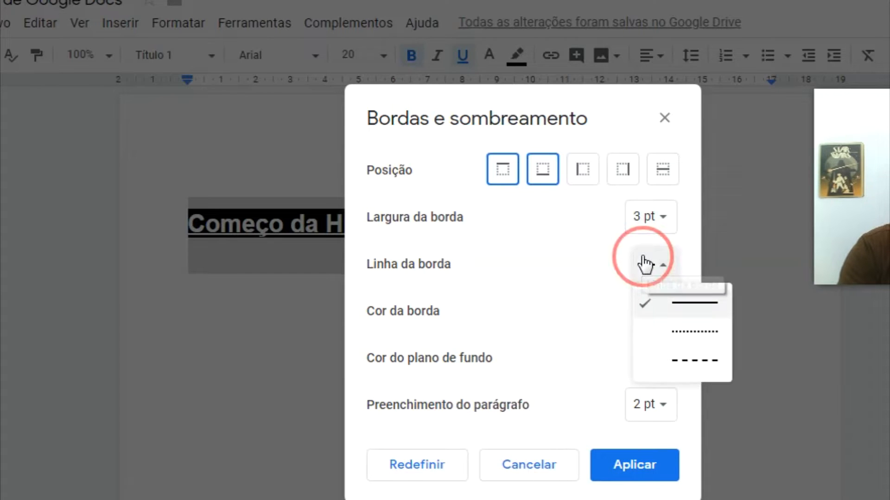
pyautogui.click(695, 307)
pyautogui.click(661, 277)
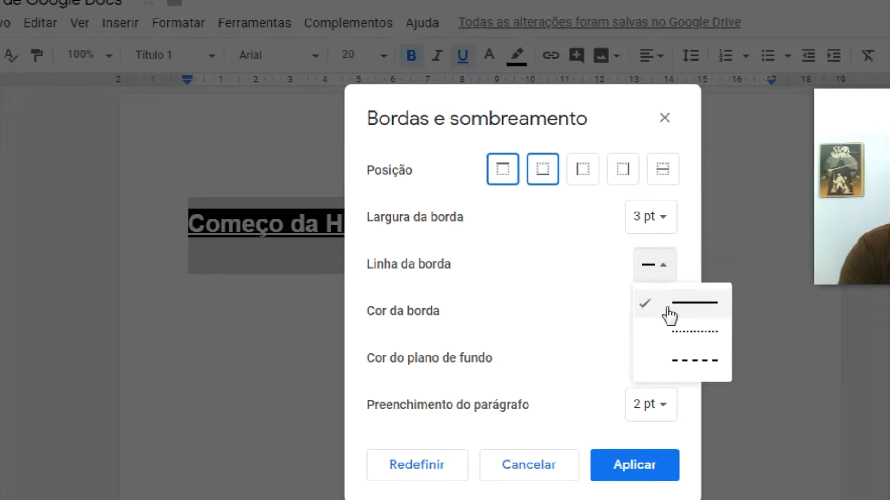
pyautogui.click(677, 335)
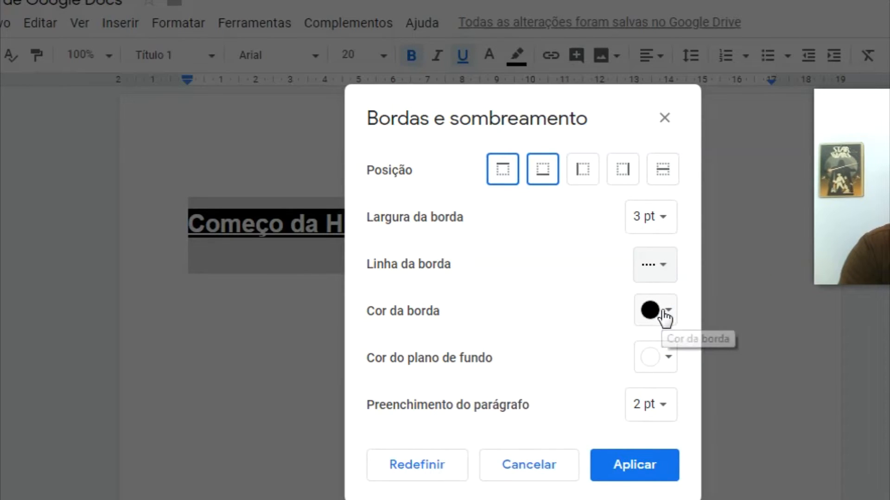
pyautogui.click(666, 315)
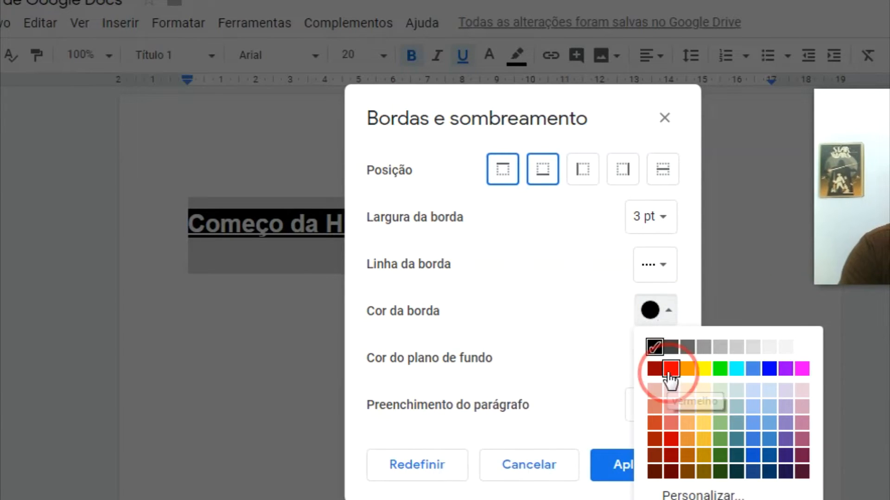
pyautogui.click(669, 372)
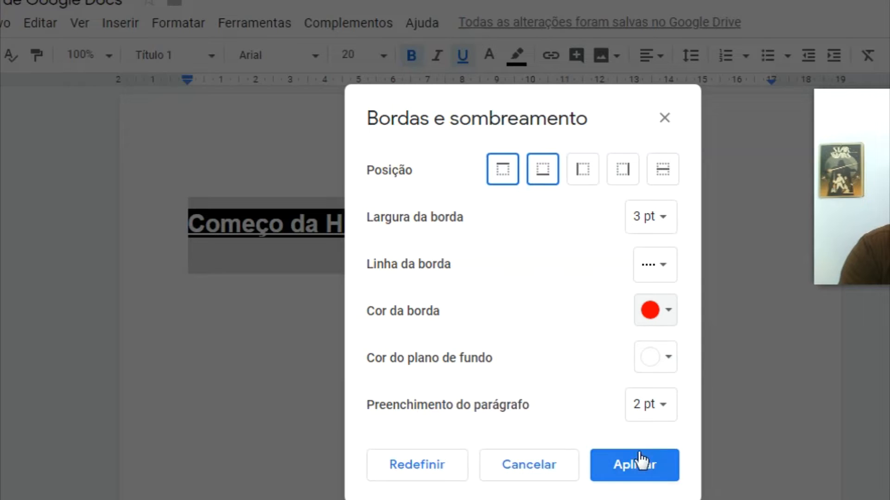
pyautogui.click(631, 471)
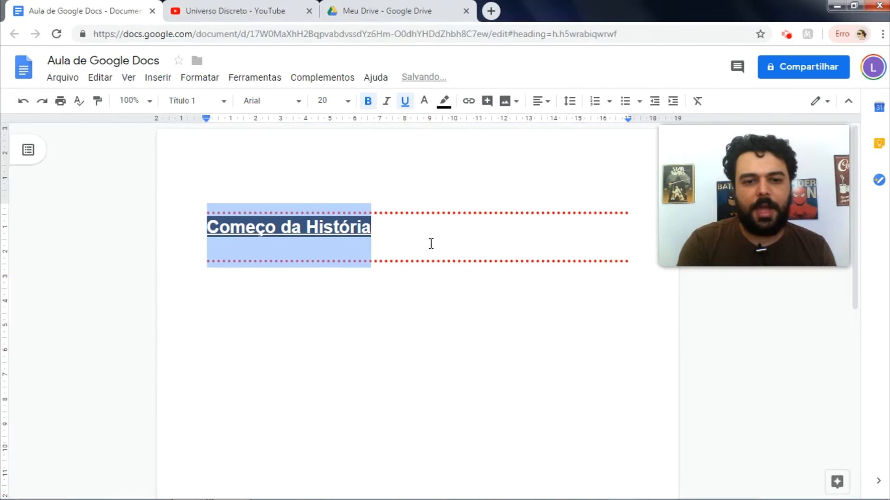
# Step: Delete the bordered heading and its empty line
pyautogui.click(498, 251)
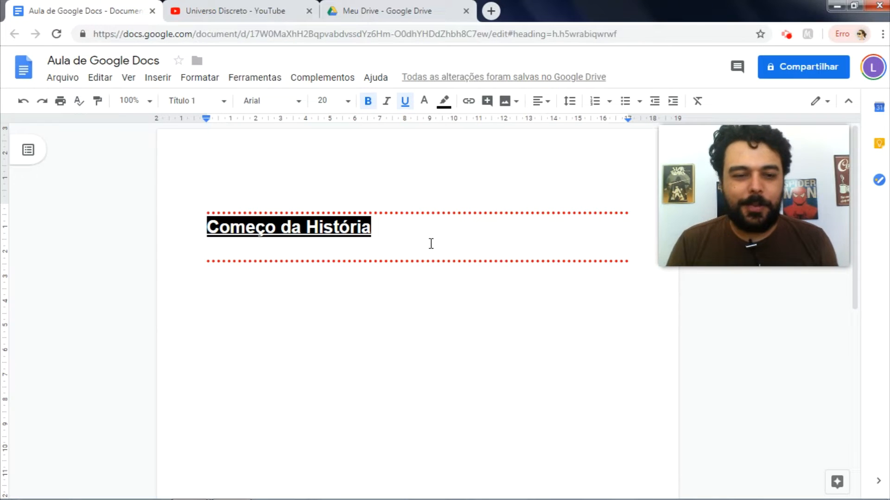
pyautogui.hotkey('ctrl', 'a')
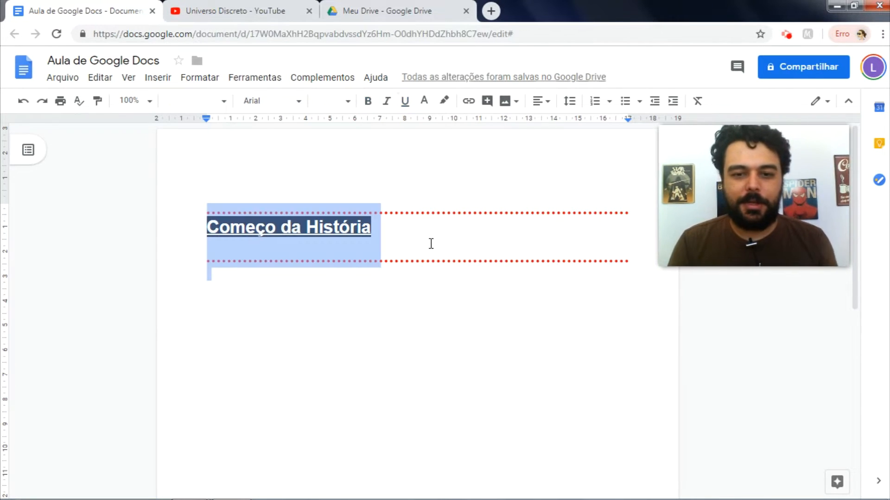
pyautogui.press('BackSpace')
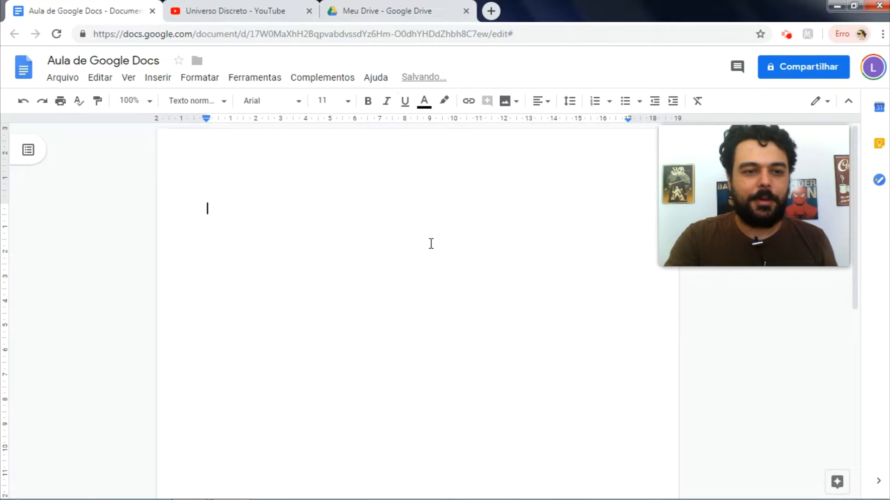
# Step: Reset the document's paragraph styles to default via Opções > Redefinir estilos
pyautogui.click(193, 81)
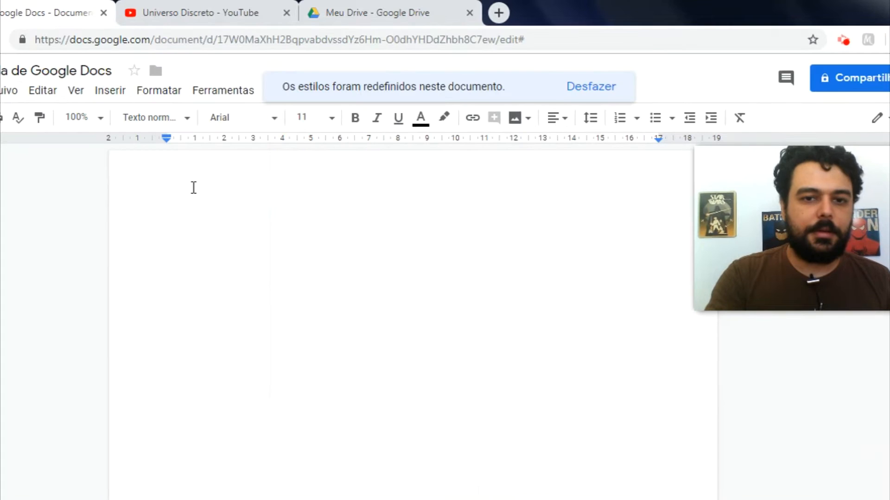
pyautogui.click(147, 118)
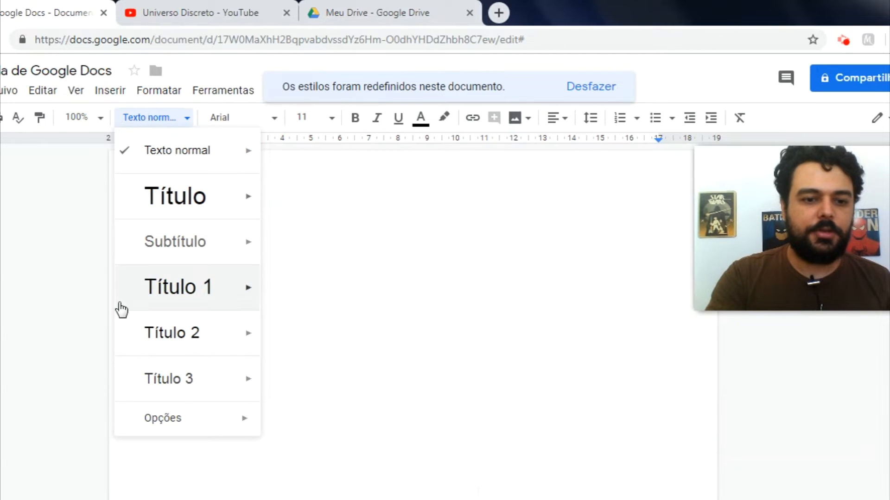
pyautogui.moveTo(159, 422)
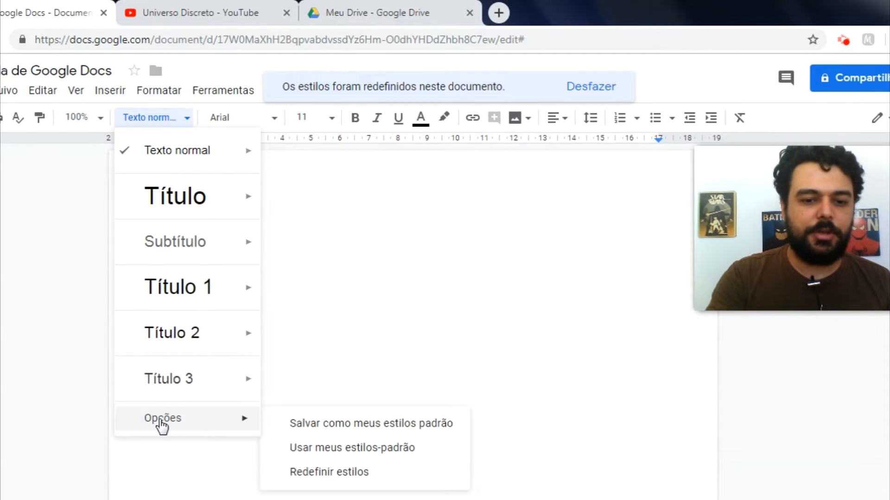
pyautogui.click(317, 473)
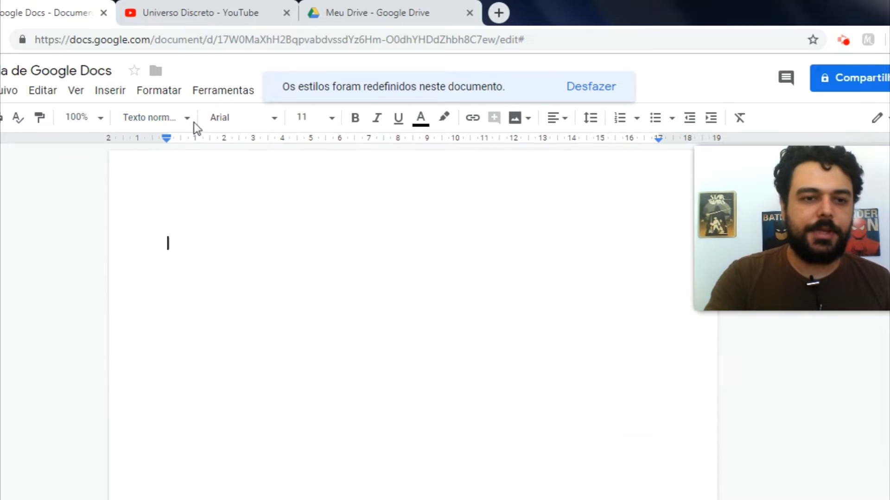
pyautogui.click(155, 96)
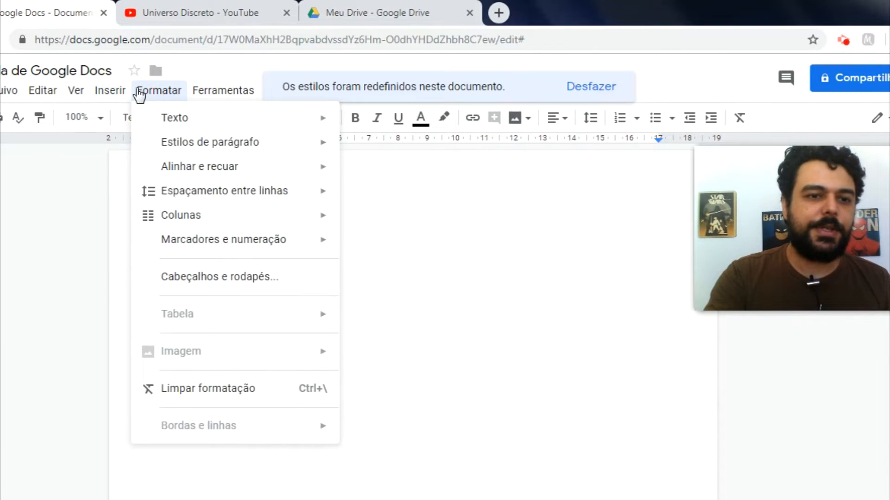
pyautogui.click(114, 165)
pyautogui.click(160, 122)
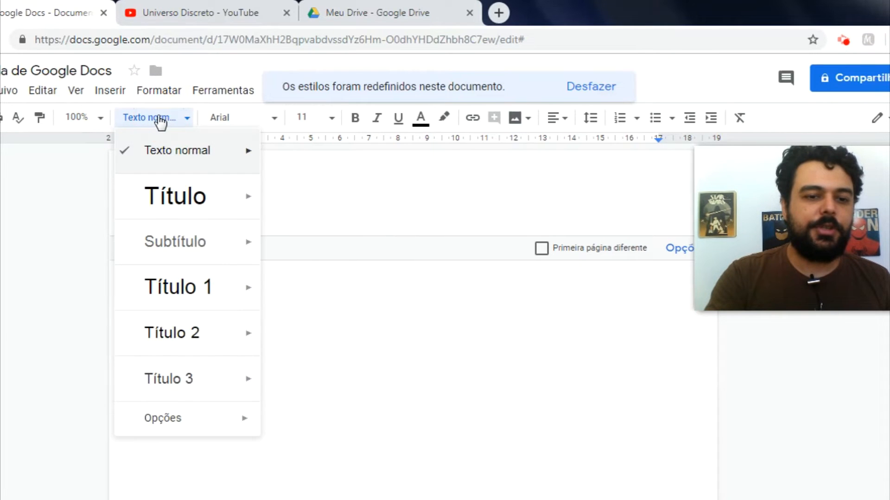
pyautogui.click(314, 353)
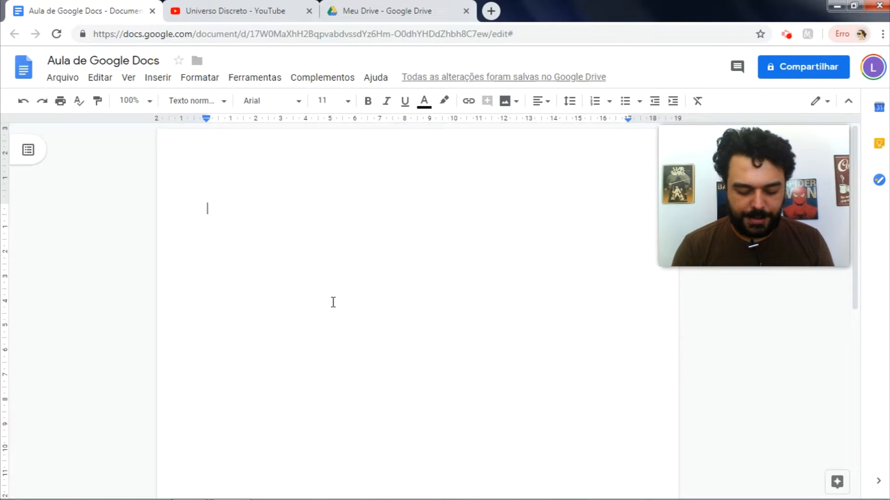
# Step: Type a line of random letters and strike it through
pyautogui.write('lkfçdlkfsdlkfldçskflsdçfk')
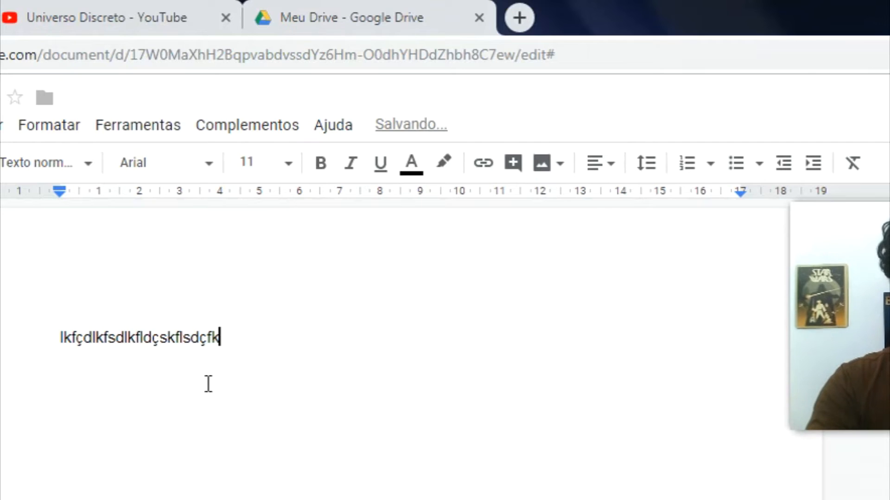
pyautogui.hotkey('ctrl', 'a')
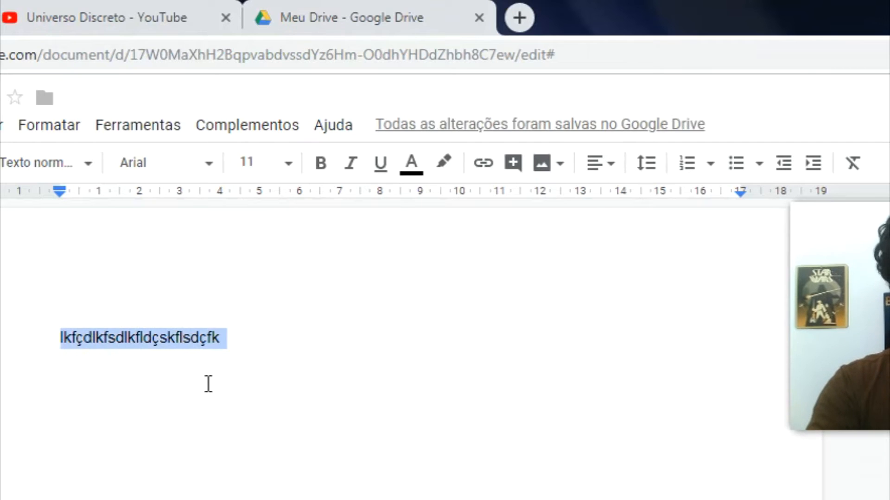
pyautogui.click(54, 127)
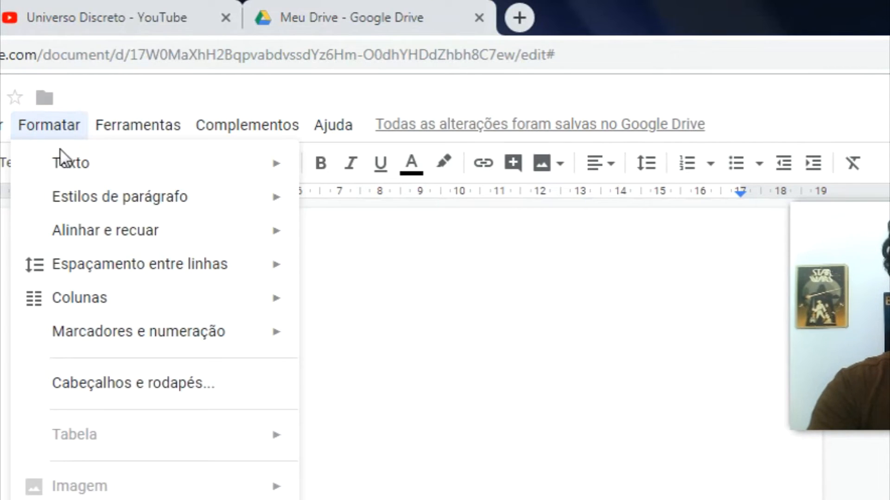
pyautogui.moveTo(83, 170)
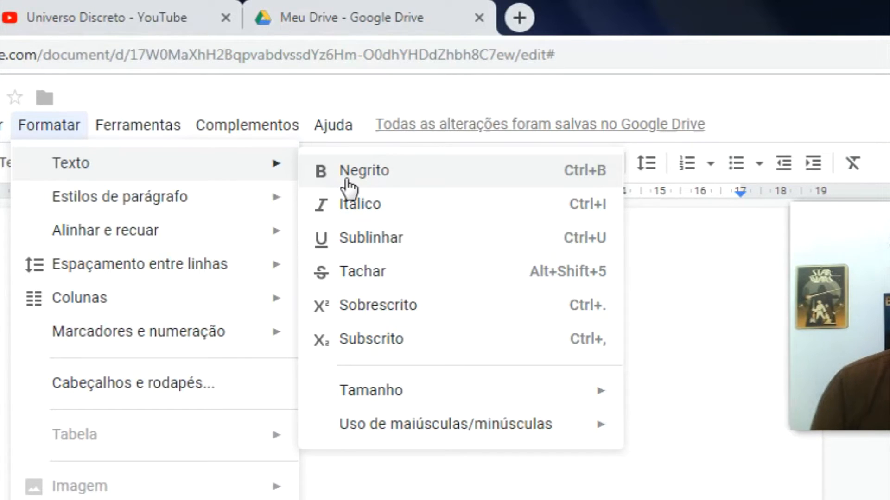
pyautogui.click(379, 279)
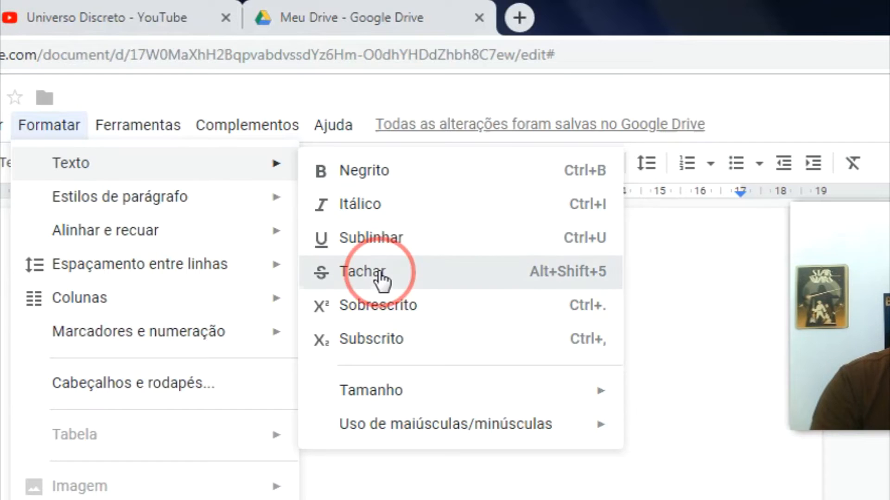
# Step: Turn the struck-through line into superscript
pyautogui.click(266, 334)
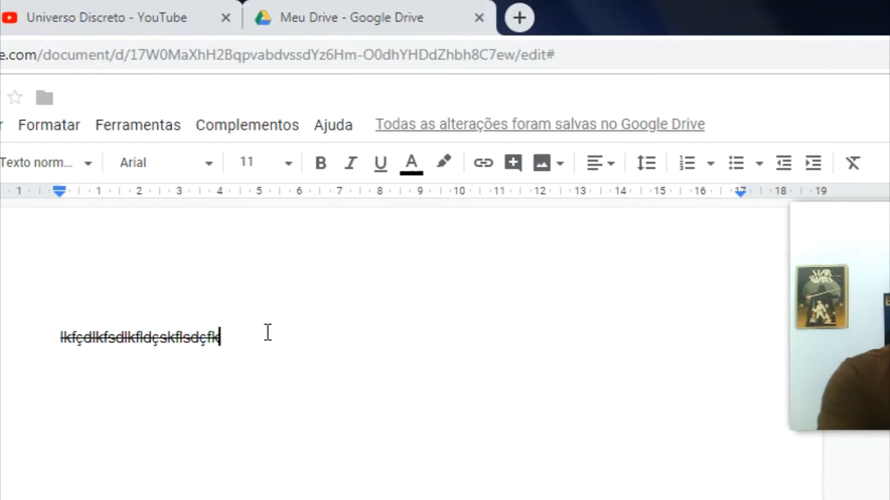
pyautogui.tripleClick(267, 332)
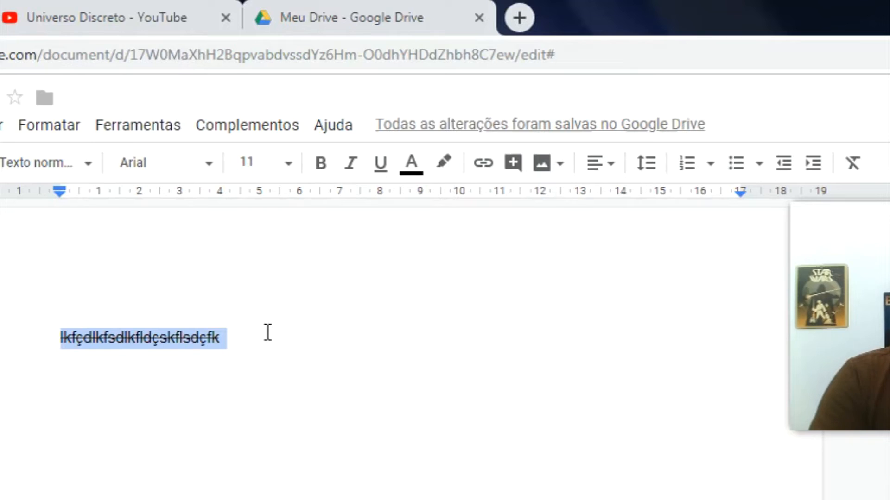
pyautogui.click(66, 127)
pyautogui.moveTo(125, 164)
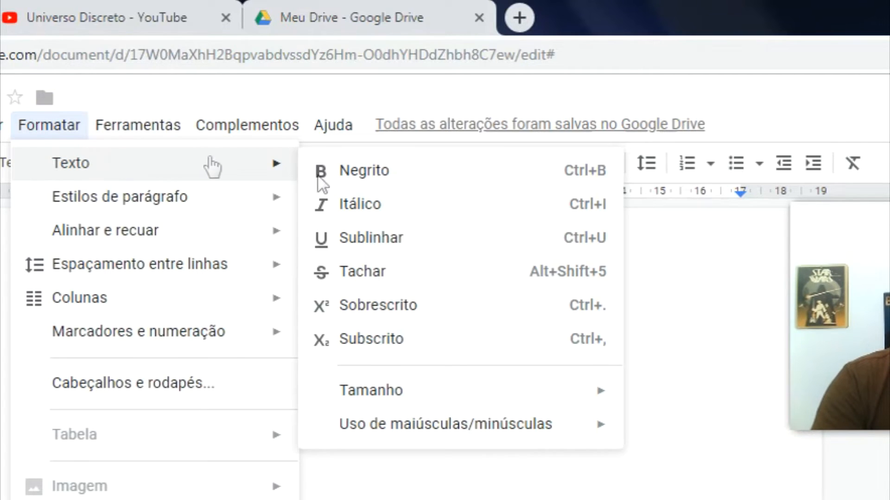
pyautogui.click(397, 309)
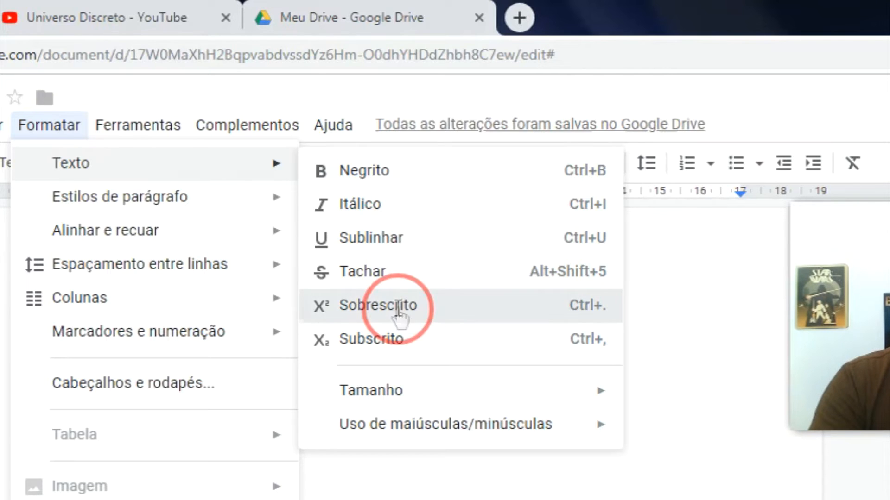
# Step: Select the formatted line again and delete it
pyautogui.press('Left')
pyautogui.hotkey('ctrl', 'a')
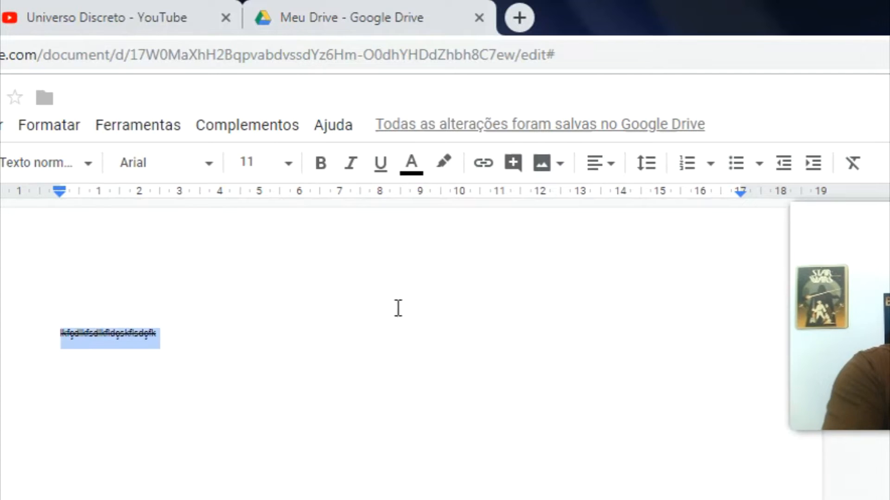
pyautogui.press('BackSpace')
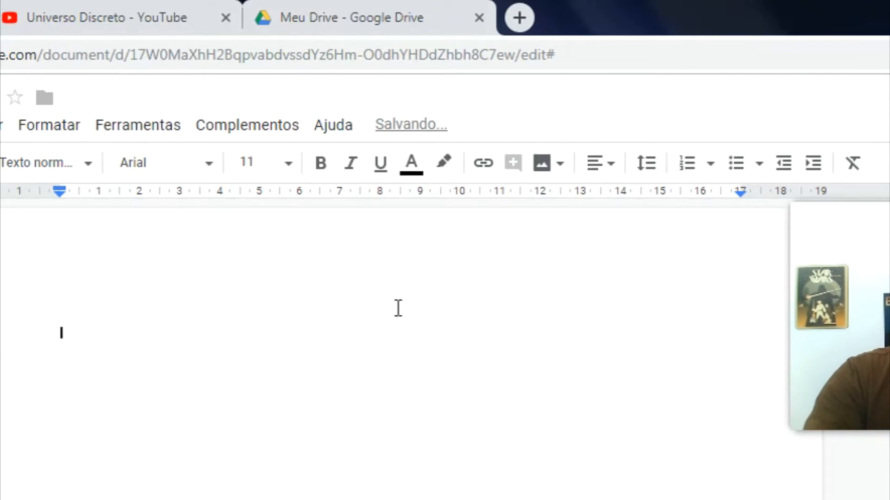
# Step: Type 4 followed by a superscript 2, then remove the extra empty line below
pyautogui.write('$')
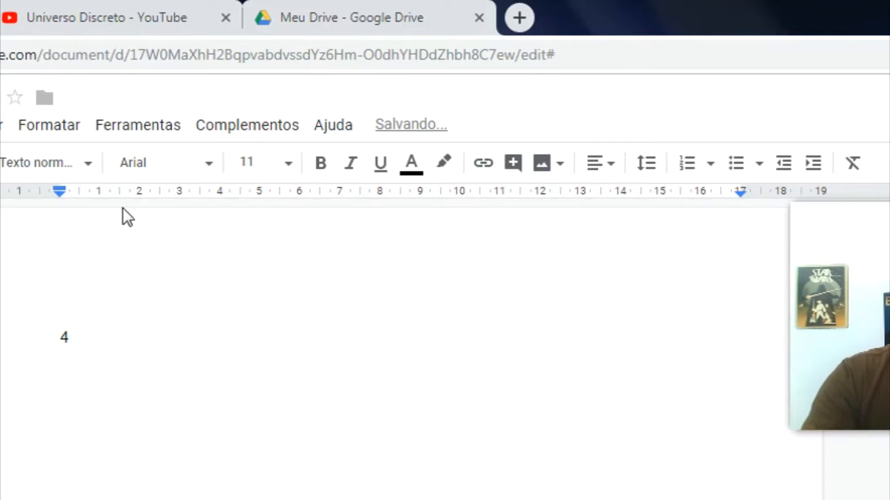
pyautogui.click(82, 130)
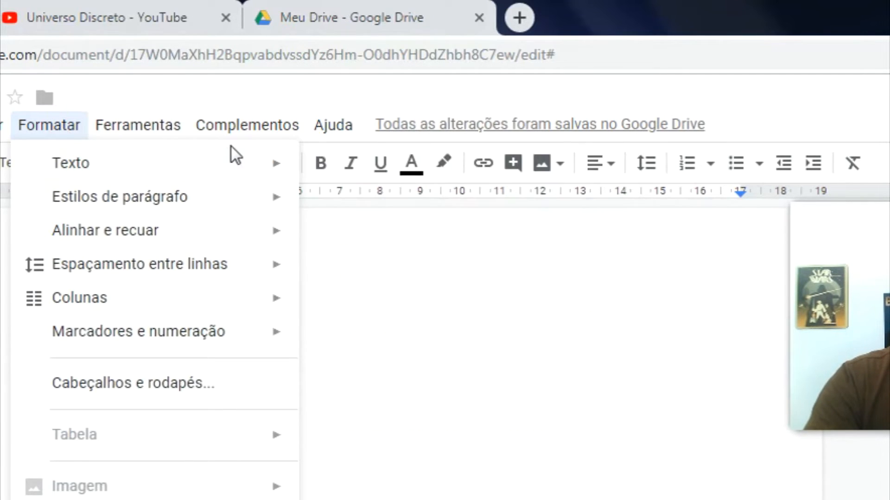
pyautogui.moveTo(277, 172)
pyautogui.click(379, 307)
pyautogui.write('2')
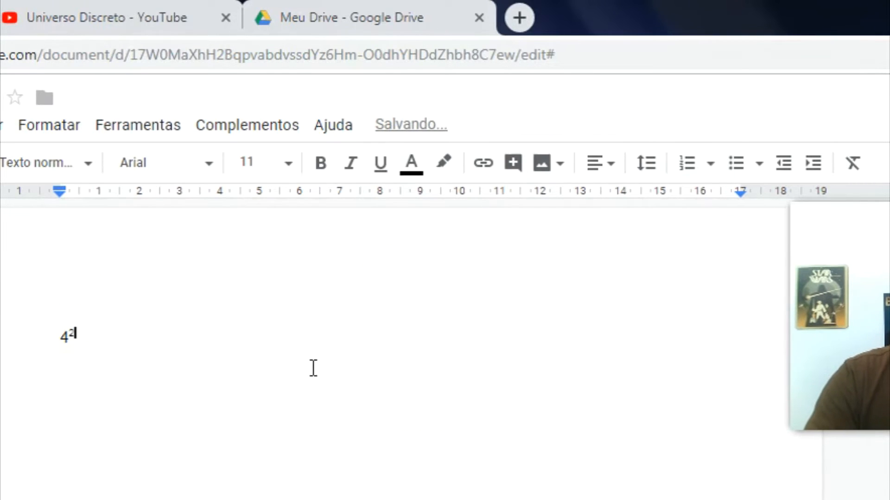
pyautogui.click(231, 415)
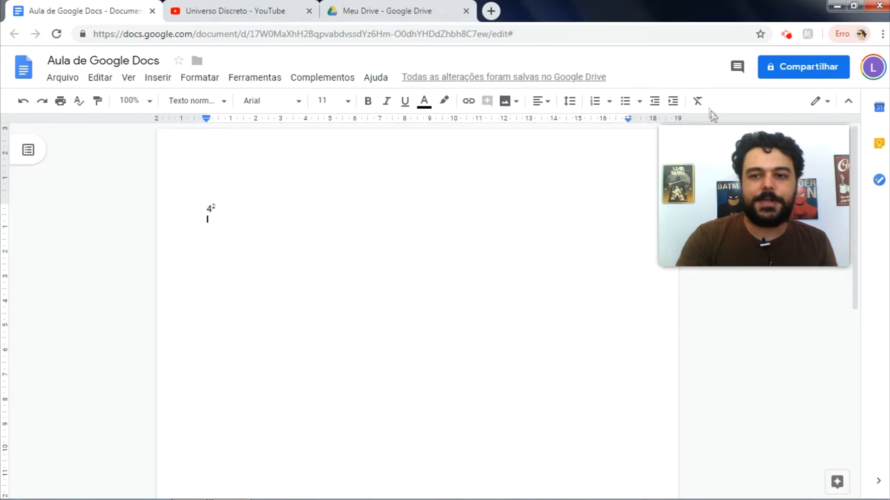
pyautogui.click(698, 102)
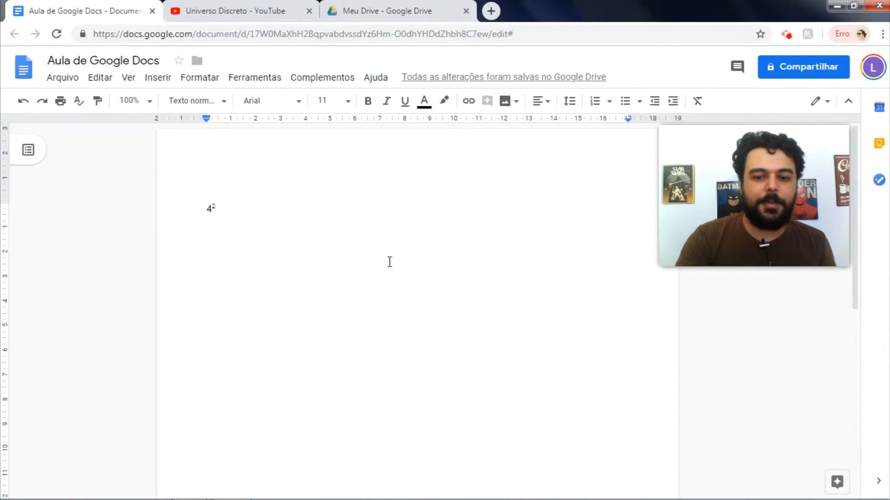
pyautogui.press('BackSpace')
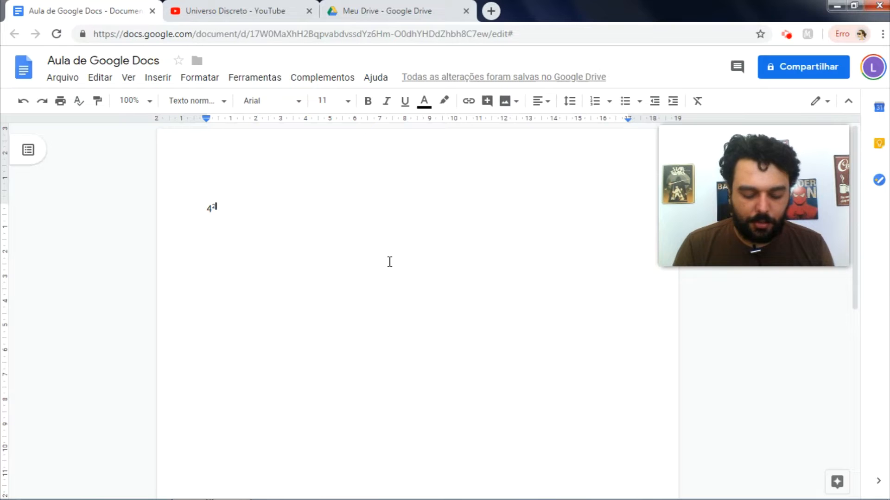
# Step: Increase the 4² font size one step with Ctrl+Shift+period
pyautogui.click(198, 78)
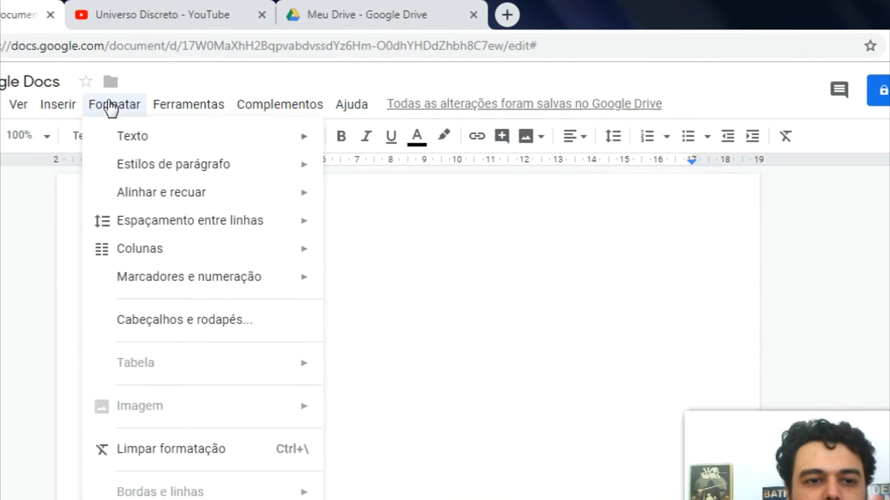
pyautogui.moveTo(157, 136)
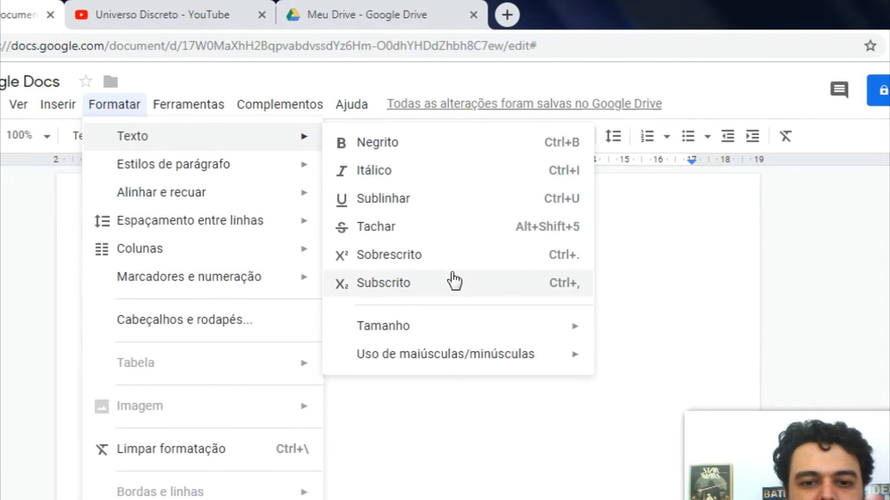
pyautogui.moveTo(474, 325)
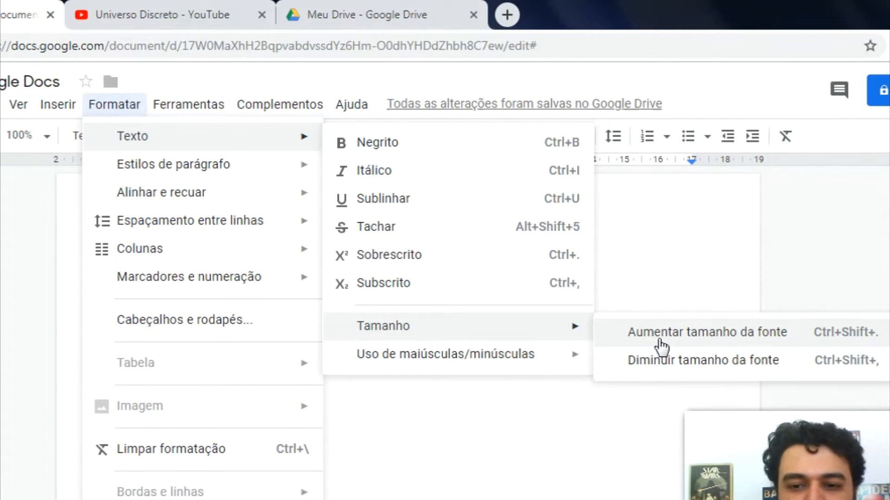
pyautogui.click(654, 276)
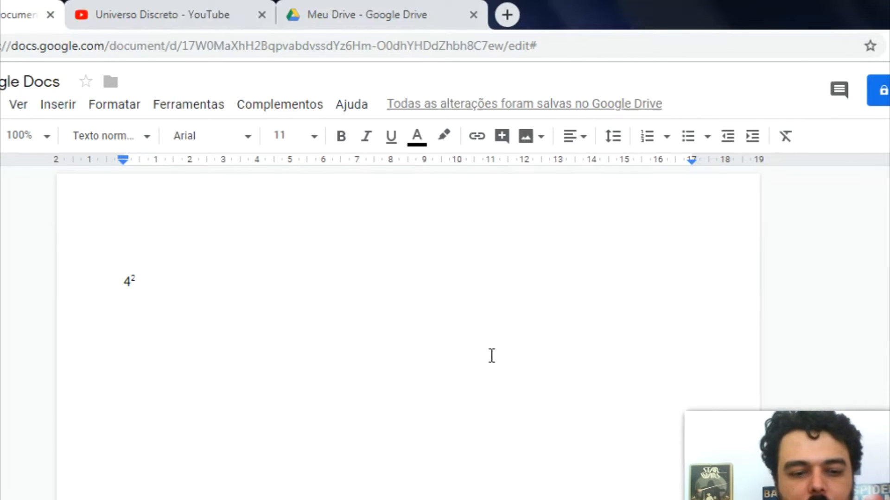
pyautogui.hotkey('ctrl', 'a')
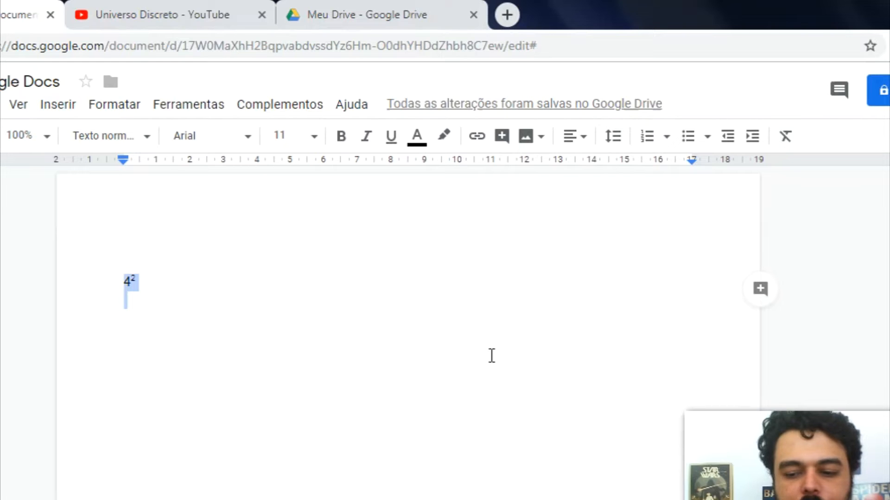
pyautogui.hotkey('ctrl', 'shift', '.')
pyautogui.hotkey('ctrl', 'shift', '.')
pyautogui.hotkey('ctrl', 'shift', '.')
pyautogui.hotkey('ctrl', 'shift', '.')
pyautogui.hotkey('ctrl', 'shift', '.')
pyautogui.hotkey('ctrl', 'shift', '.')
pyautogui.hotkey('ctrl', 'shift', '.')
pyautogui.hotkey('ctrl', 'shift', '.')
pyautogui.hotkey('ctrl', 'shift', '.')
pyautogui.hotkey('ctrl', 'shift', '.')
pyautogui.hotkey('ctrl', 'shift', '.')
pyautogui.hotkey('ctrl', 'shift', '.')
pyautogui.hotkey('ctrl', 'shift', '.')
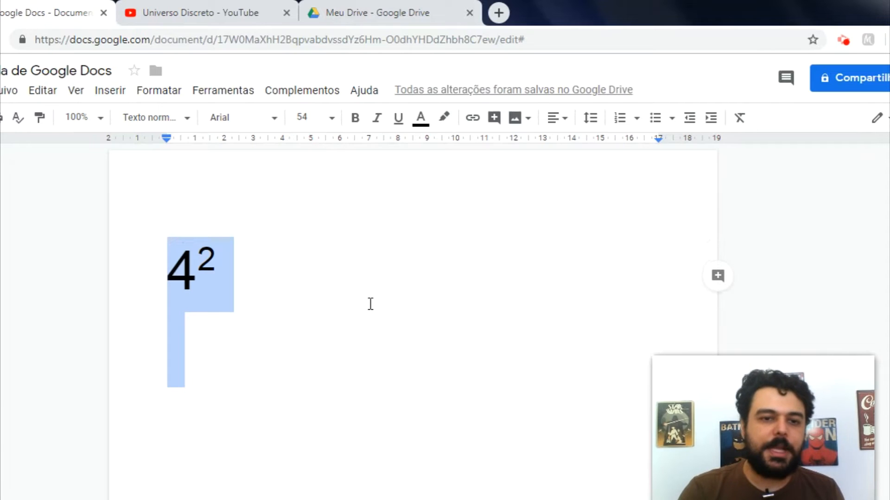
pyautogui.click(370, 304)
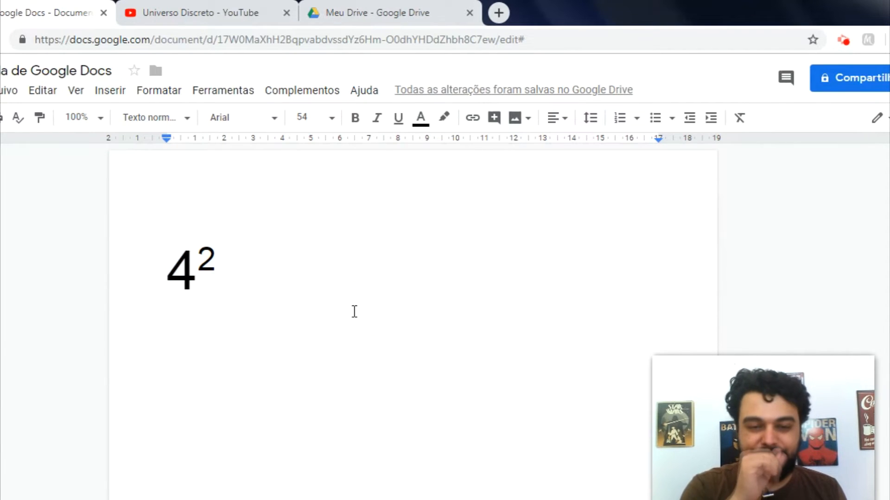
# Step: Set the 4² to 96 pt, then reselect it and bring up its context menu
pyautogui.moveTo(304, 310); pyautogui.dragTo(159, 269)
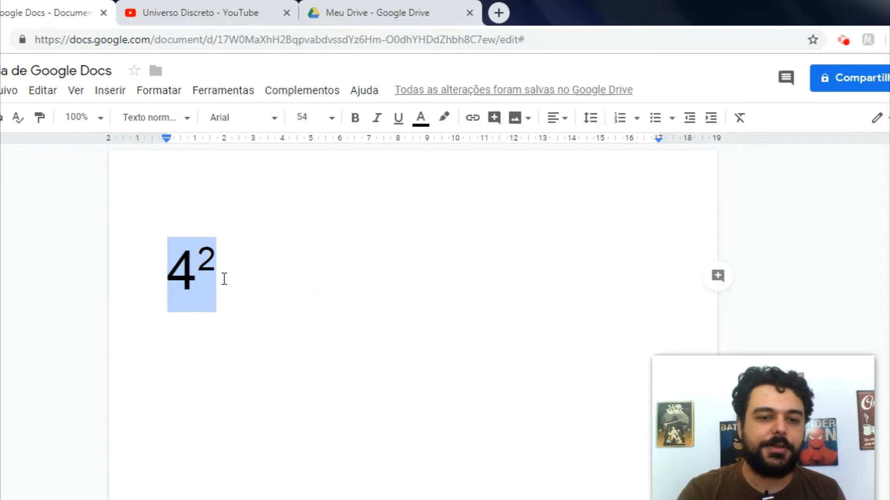
pyautogui.click(332, 119)
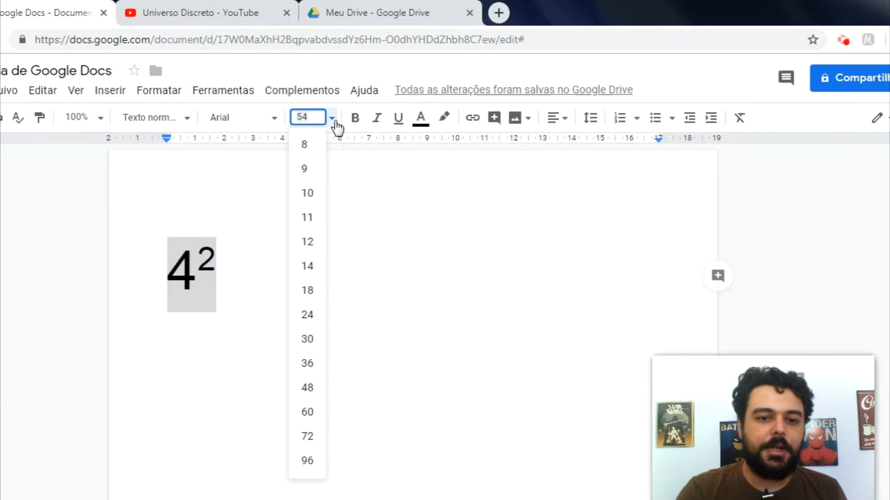
pyautogui.click(307, 461)
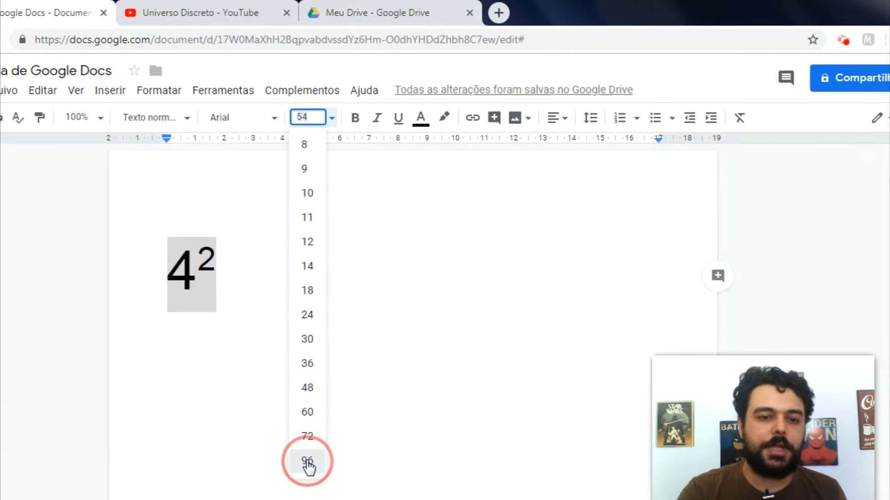
pyautogui.click(336, 341)
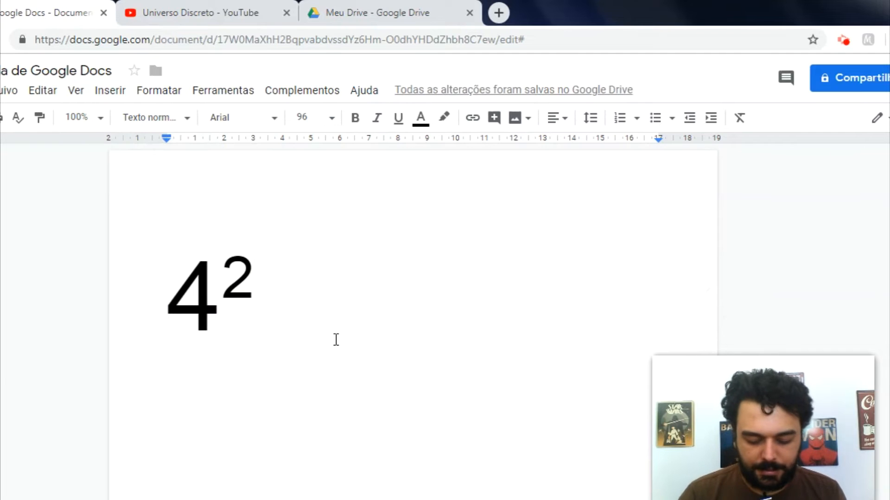
pyautogui.hotkey('ctrl', 'a')
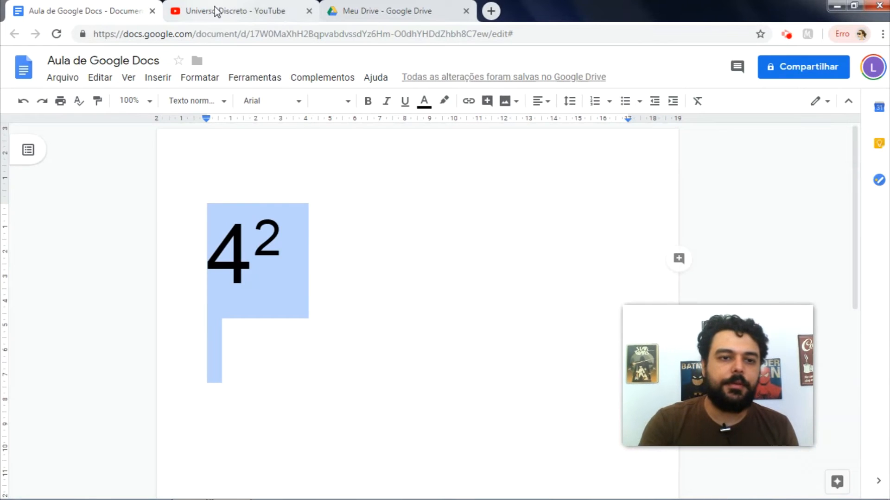
pyautogui.moveTo(294, 272); pyautogui.dragTo(223, 269)
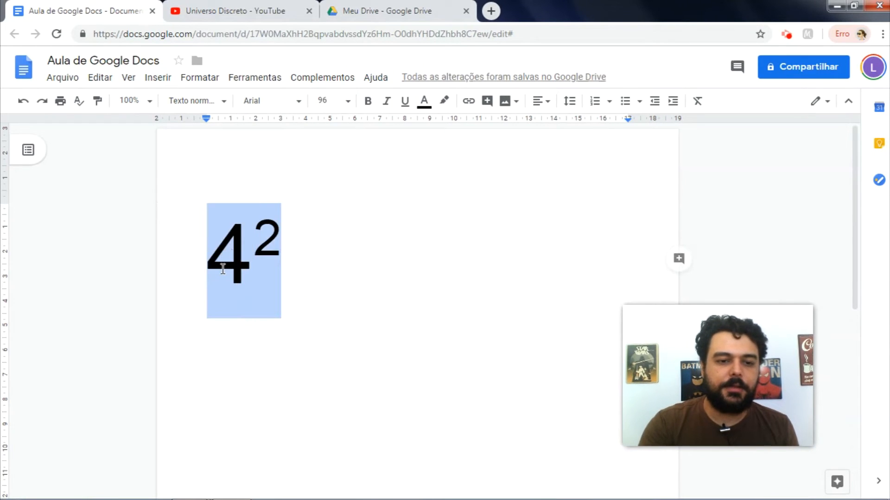
pyautogui.rightClick(222, 270)
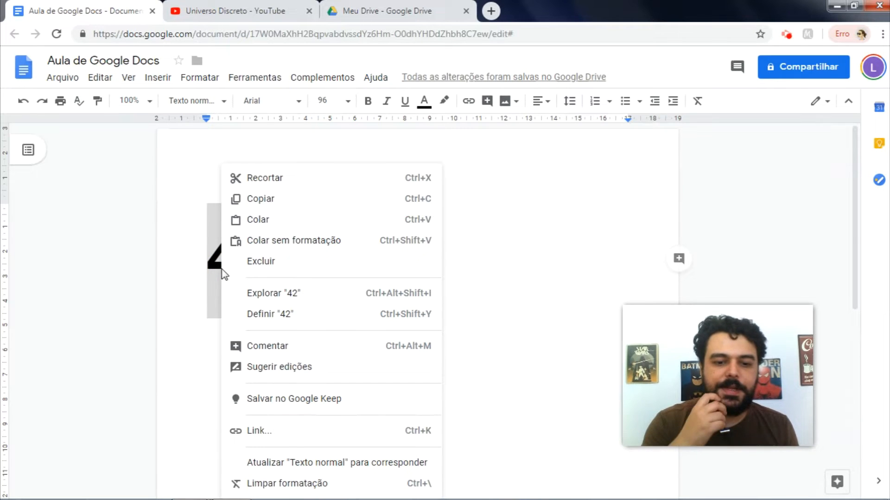
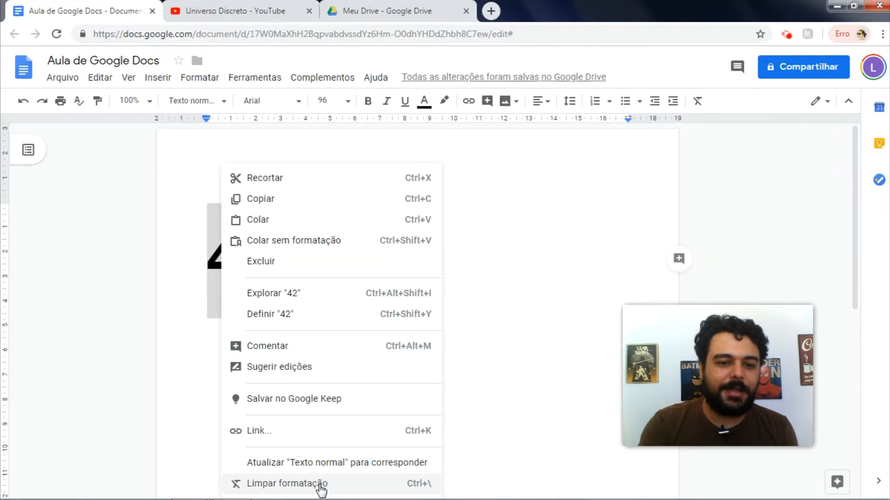
# Step: Look up the selected "42" in the Explore panel
pyautogui.click(329, 302)
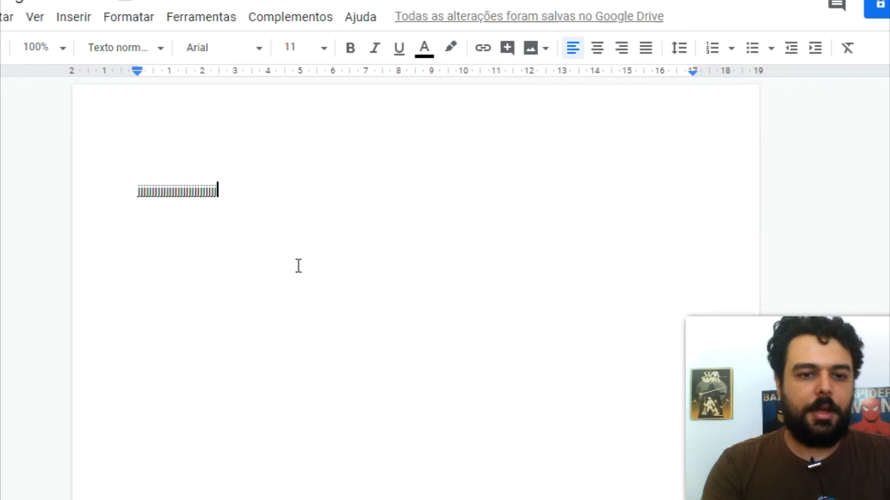
# Step: Give the line of j's 6 pt padding and a dark brown background shading
pyautogui.hotkey('ctrl', 'a')
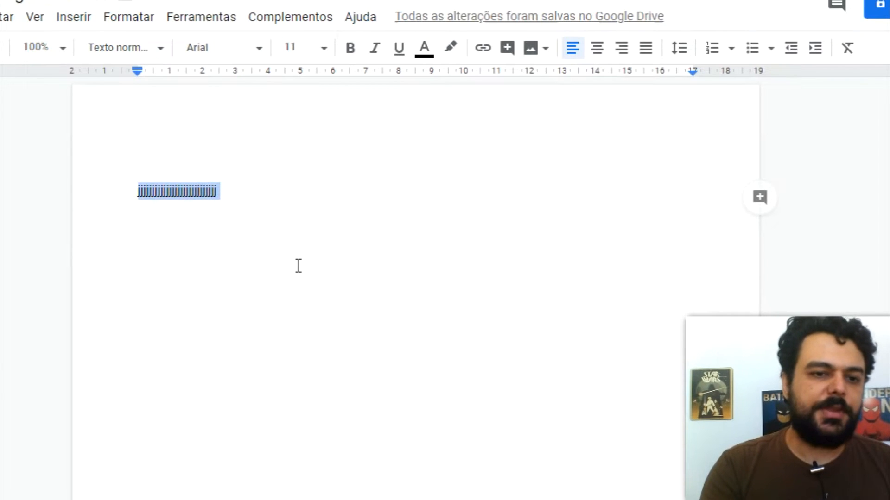
pyautogui.click(131, 19)
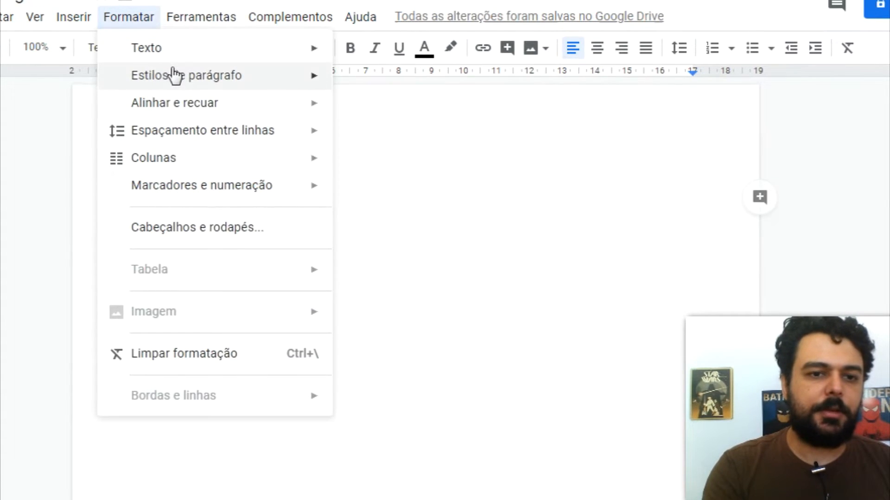
pyautogui.moveTo(180, 79)
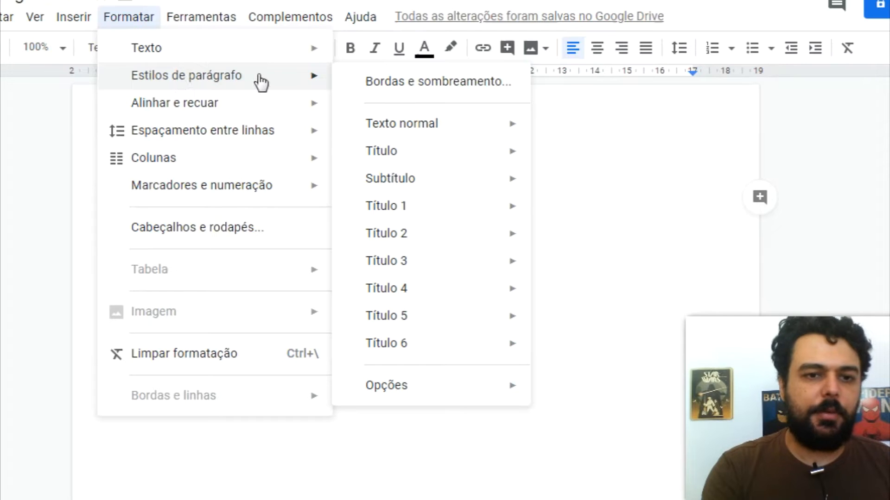
pyautogui.click(397, 83)
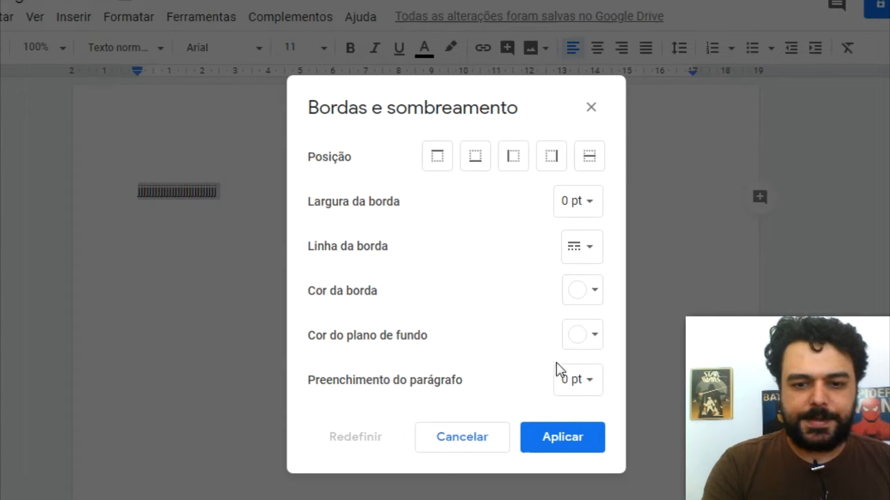
pyautogui.click(578, 382)
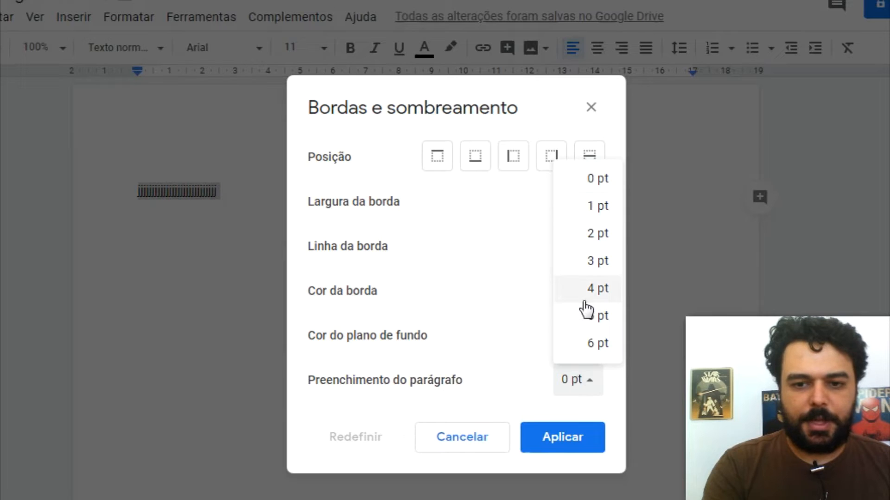
pyautogui.click(600, 350)
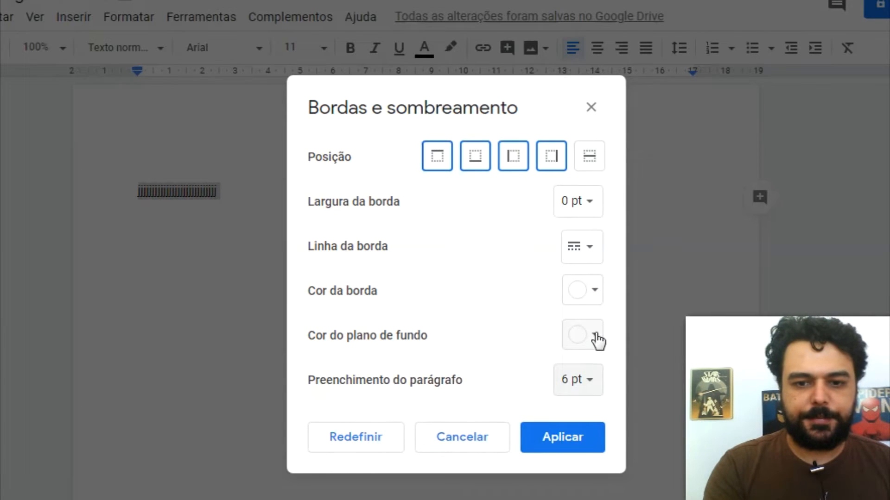
pyautogui.click(595, 336)
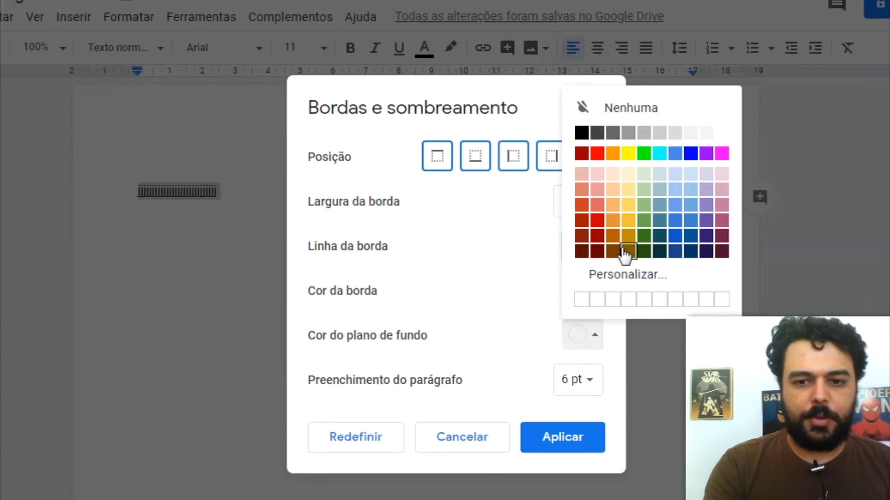
pyautogui.click(614, 251)
pyautogui.click(554, 438)
pyautogui.click(288, 197)
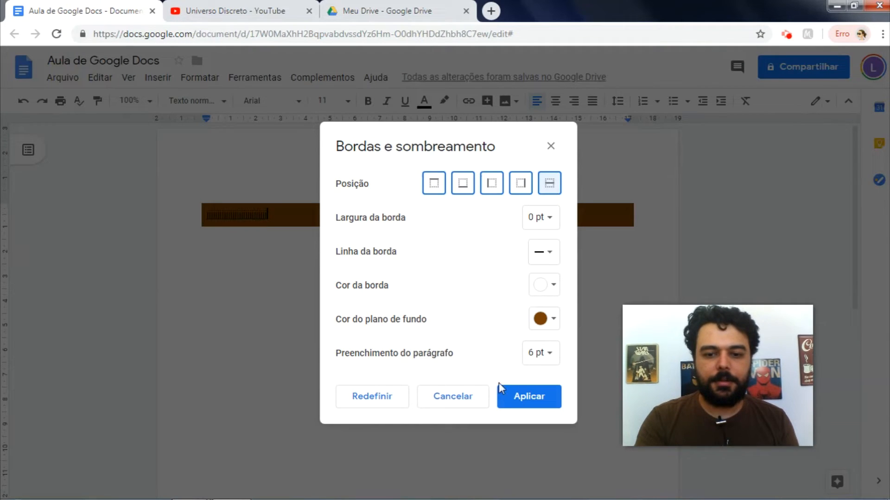
# Step: Add a red border to the shaded paragraph
pyautogui.click(546, 297)
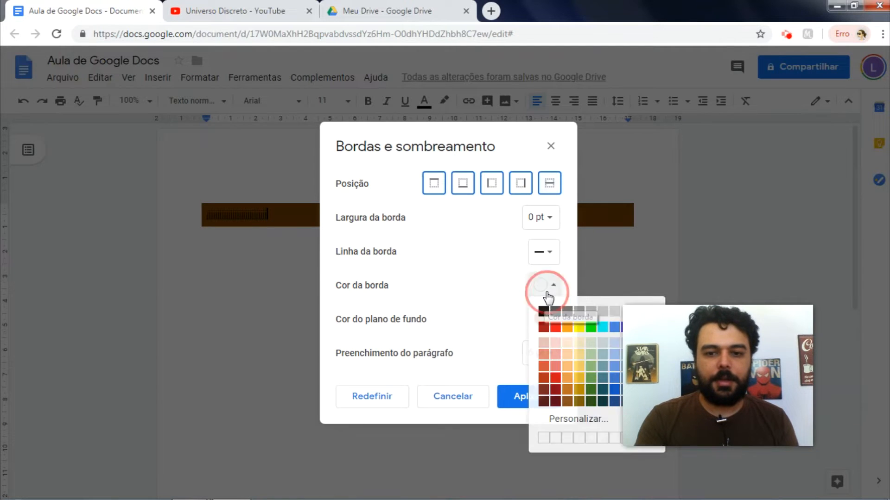
pyautogui.click(554, 327)
pyautogui.click(525, 397)
pyautogui.click(365, 263)
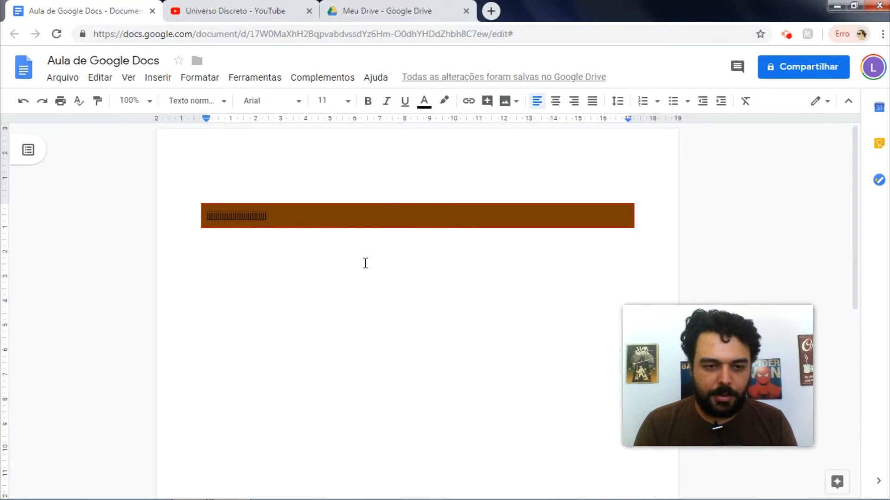
# Step: Delete the line of j's and clear the formatting from the k paragraphs
pyautogui.hotkey('ctrl', 'a')
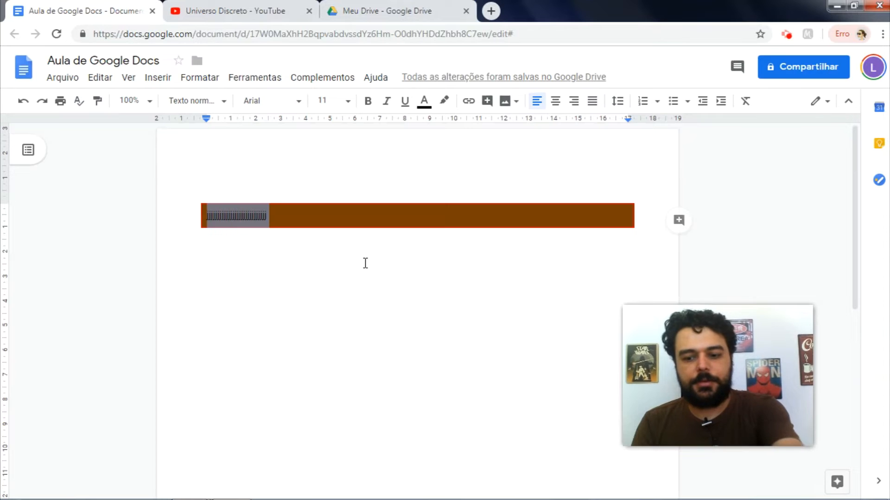
pyautogui.press('BackSpace')
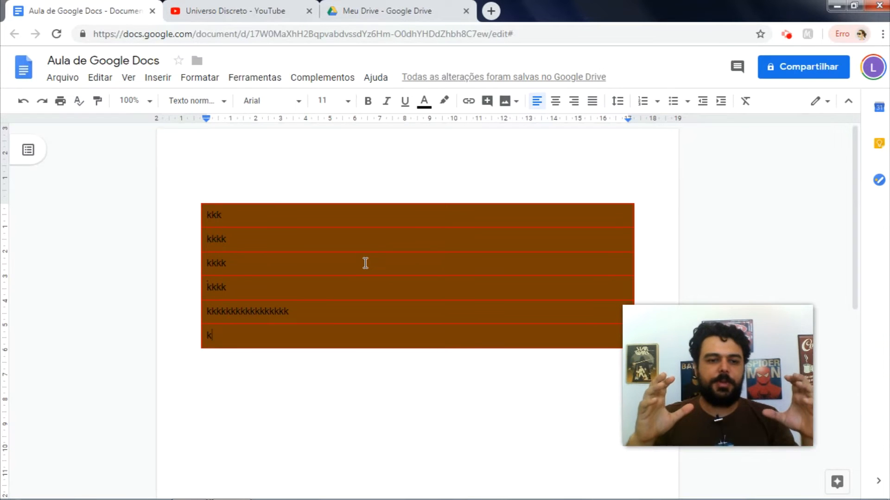
pyautogui.hotkey('ctrl', 'a')
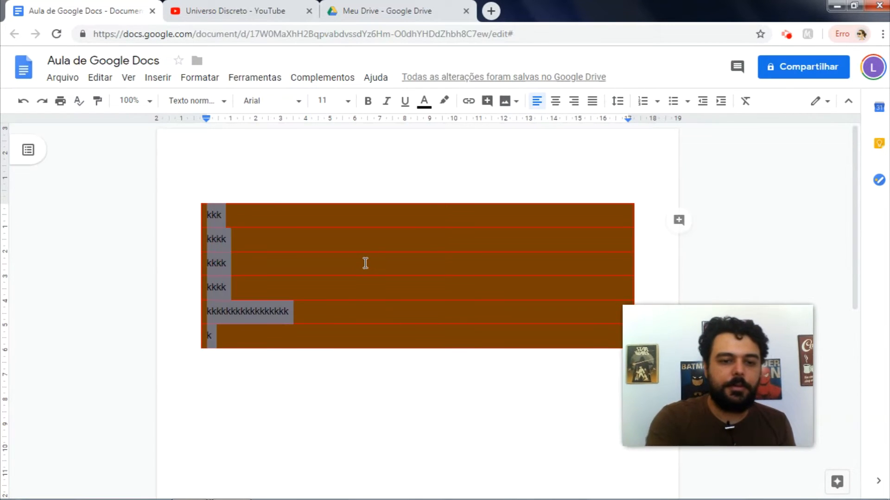
pyautogui.click(745, 101)
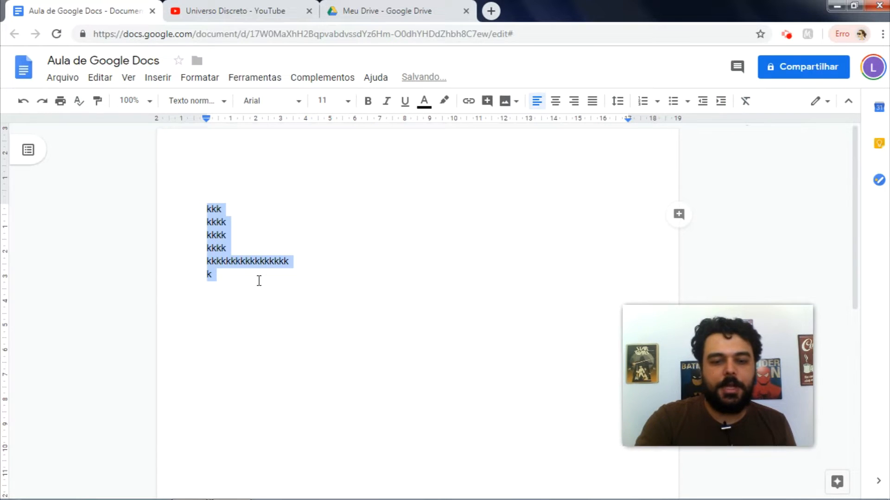
# Step: Delete the k paragraphs, undoing once to compare, leaving a blank page
pyautogui.press('BackSpace')
pyautogui.hotkey('ctrl', 'z')
pyautogui.hotkey('ctrl', 'z')
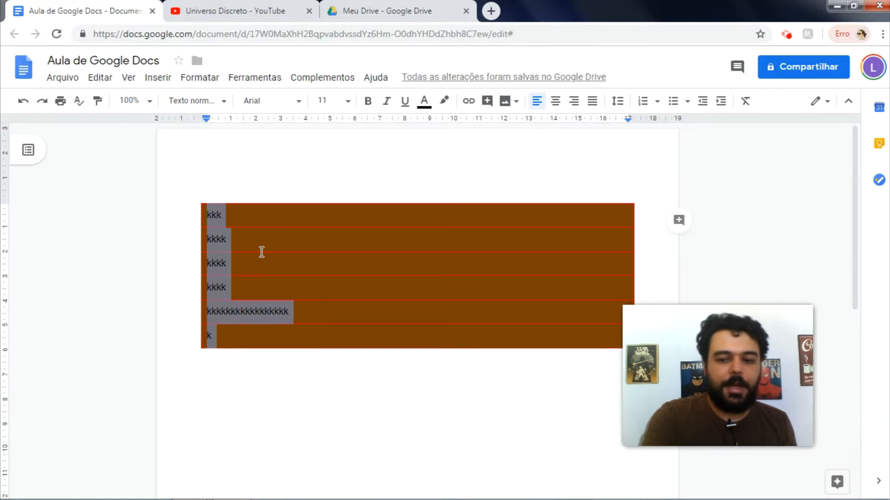
pyautogui.press('BackSpace')
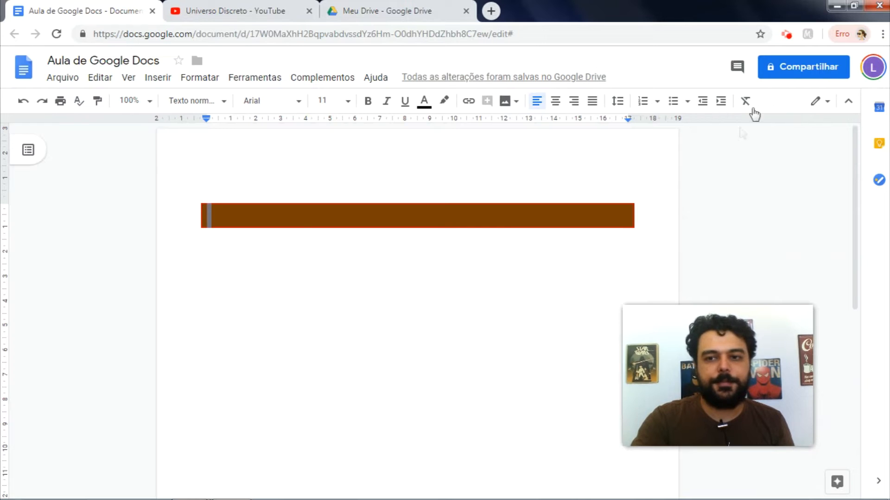
pyautogui.hotkey('ctrl', 'z')
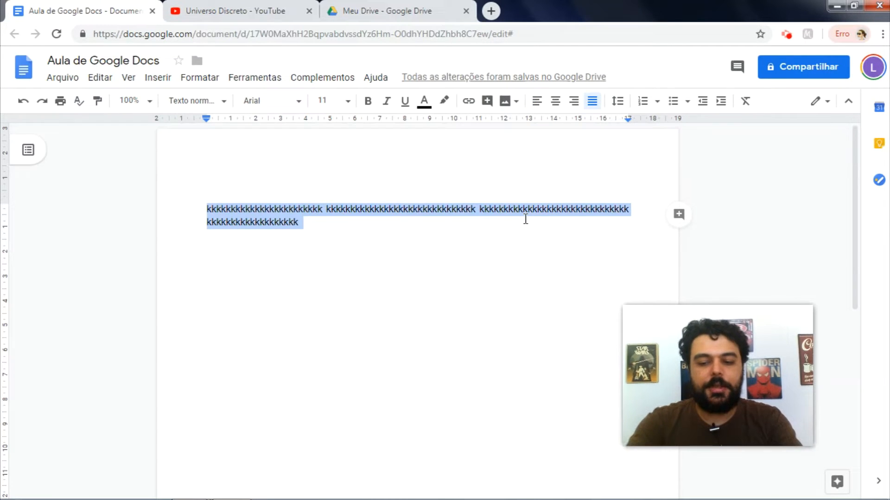
pyautogui.press('BackSpace')
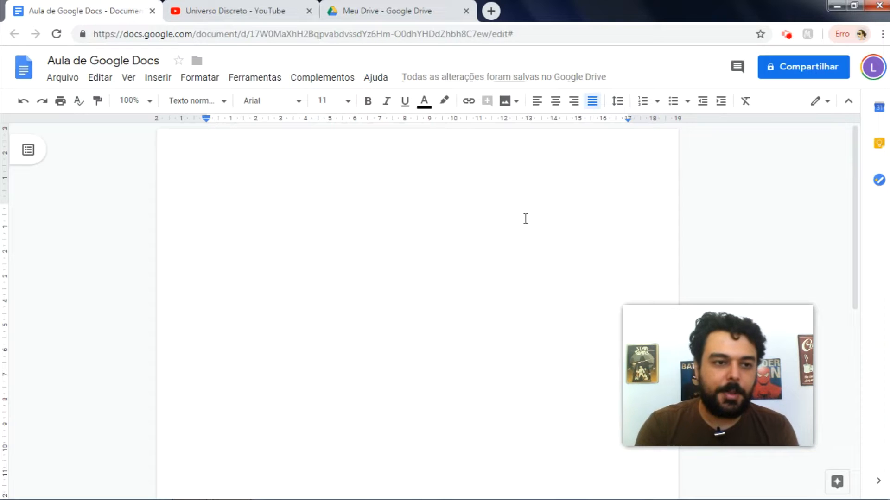
# Step: In Page setup keep A4 paper, and set the left margin to 3 cm and bottom margin to 2 cm
pyautogui.click(67, 78)
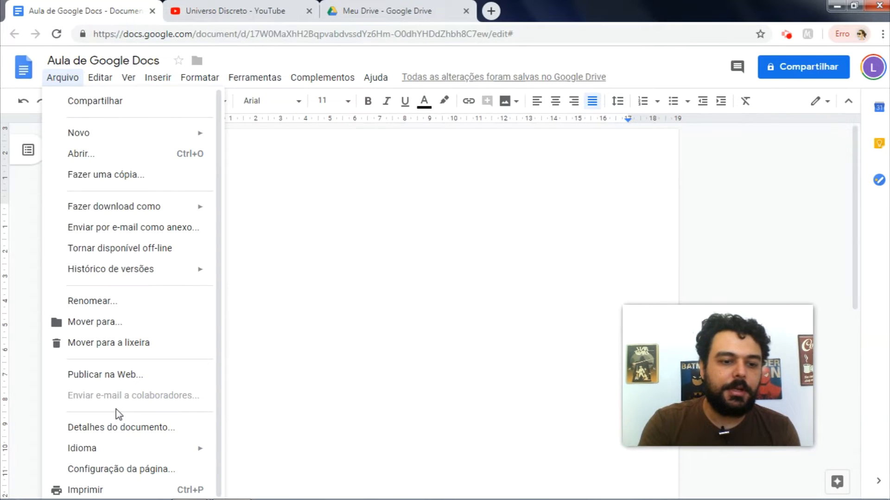
pyautogui.click(116, 470)
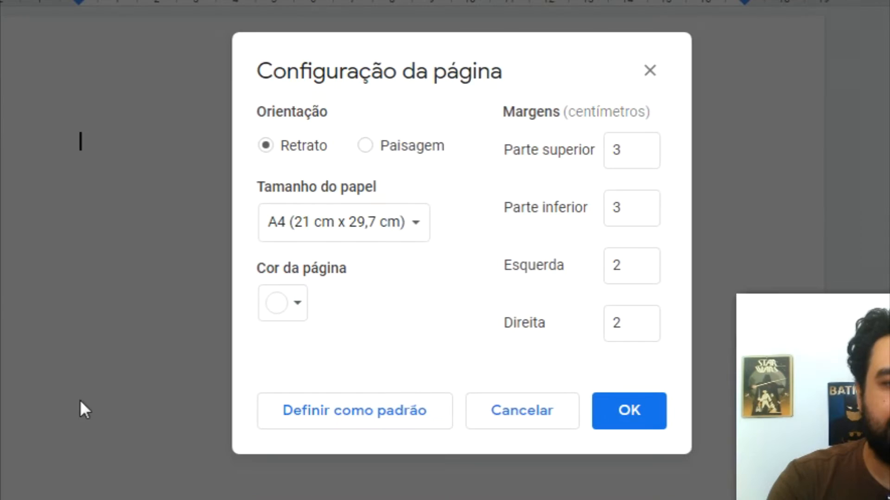
pyautogui.click(411, 220)
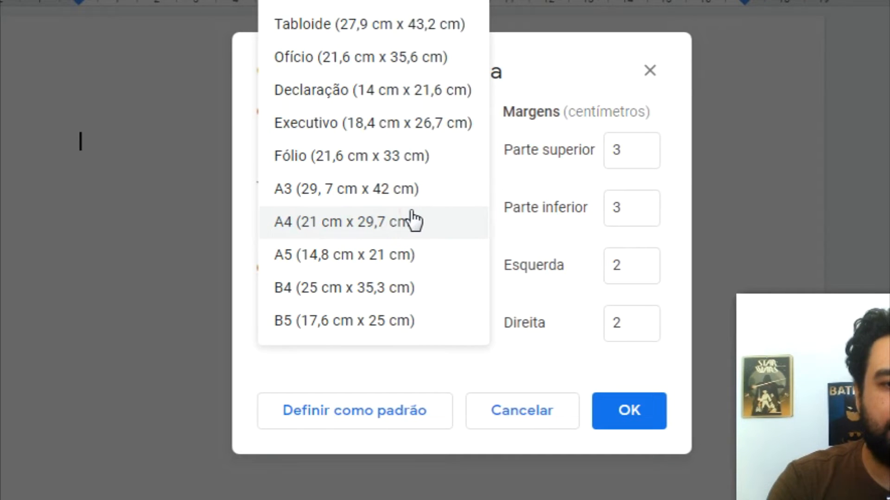
pyautogui.click(403, 222)
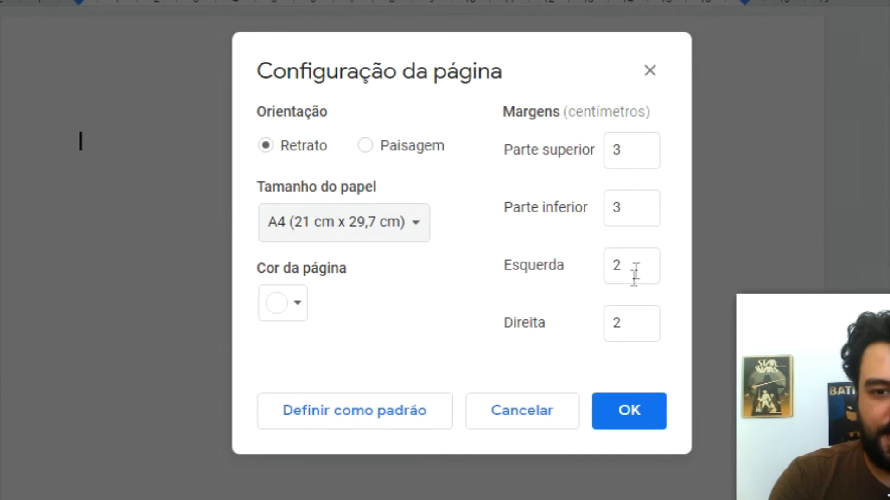
pyautogui.click(604, 271)
pyautogui.write('3')
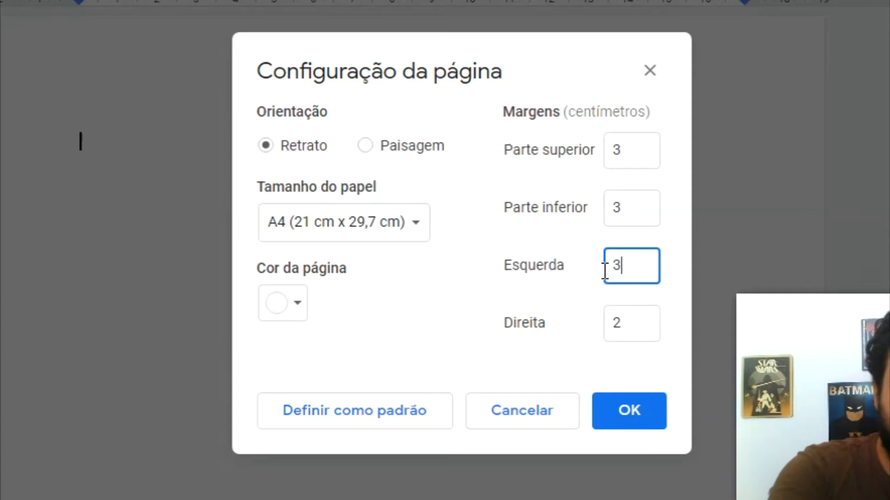
pyautogui.click(612, 209)
pyautogui.write('2')
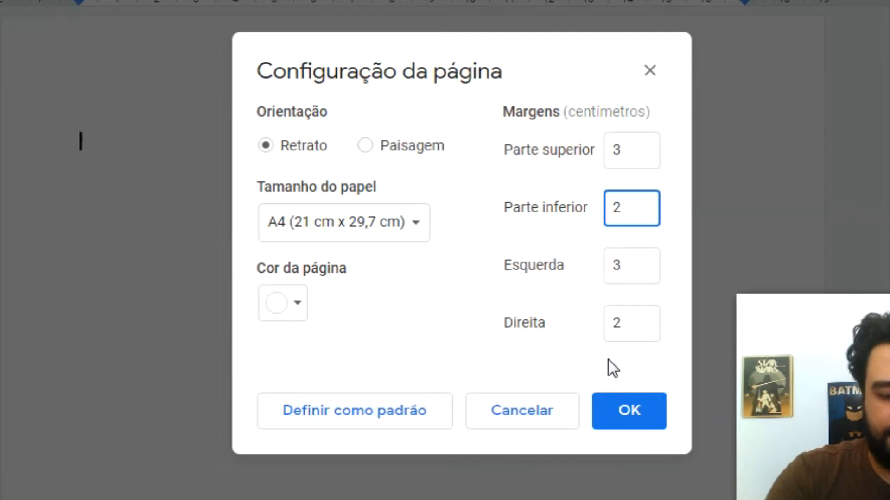
pyautogui.click(615, 420)
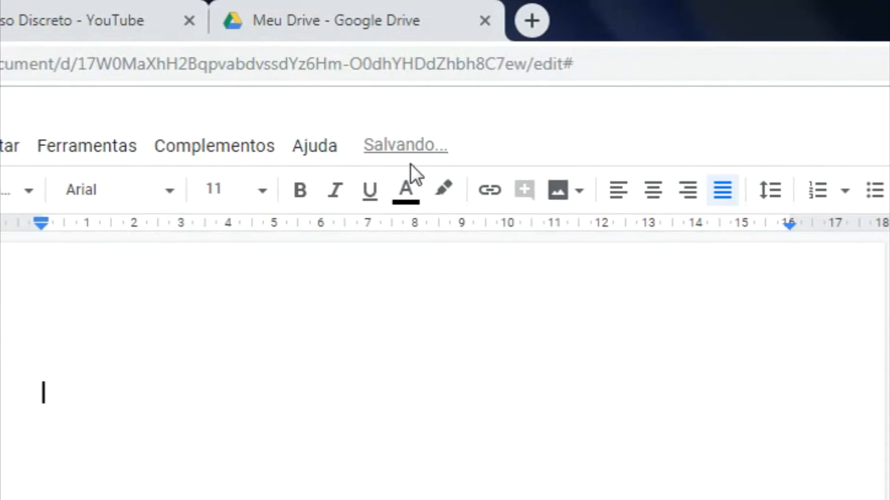
# Step: Set the text to black, 12 pt, with 1,5 line spacing
pyautogui.click(407, 188)
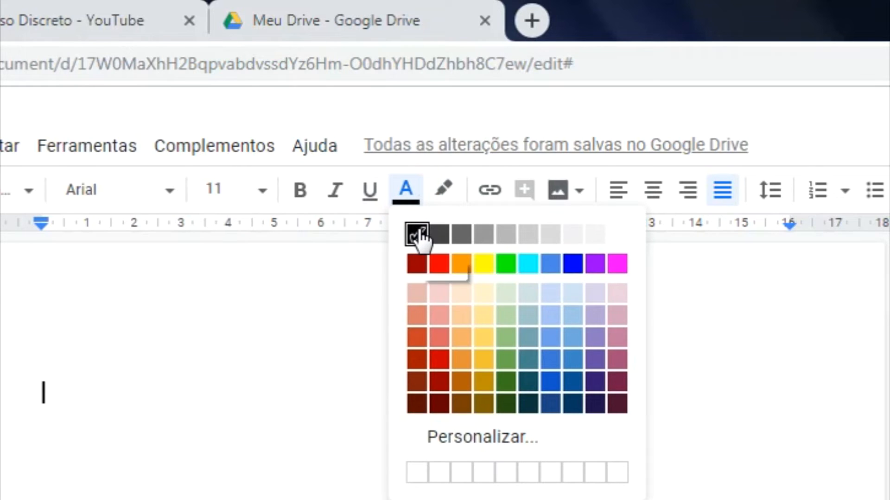
pyautogui.click(419, 234)
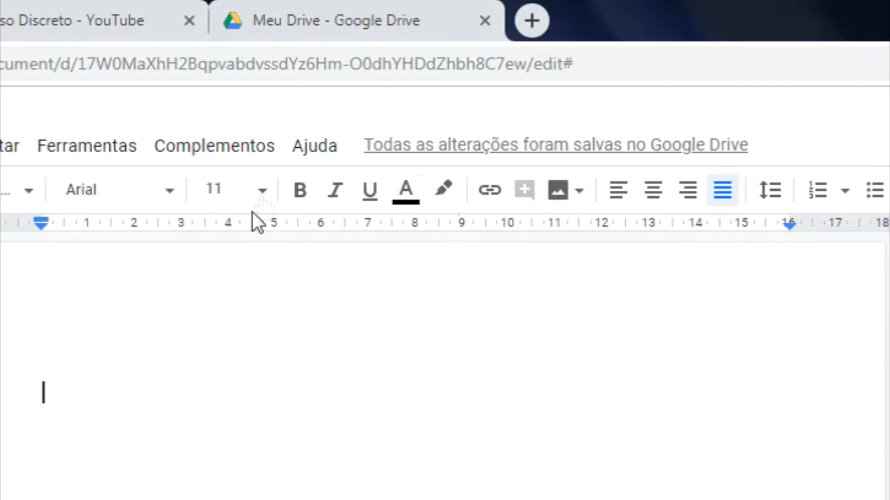
pyautogui.click(262, 190)
pyautogui.click(235, 409)
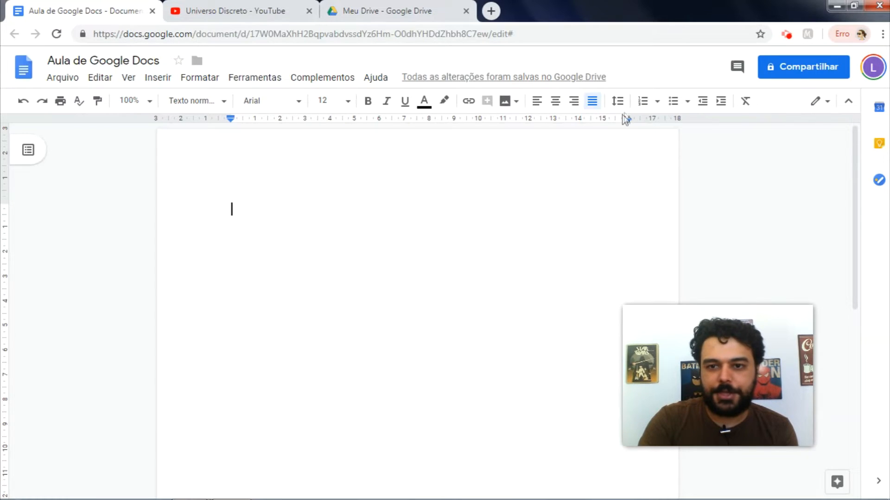
pyautogui.click(620, 102)
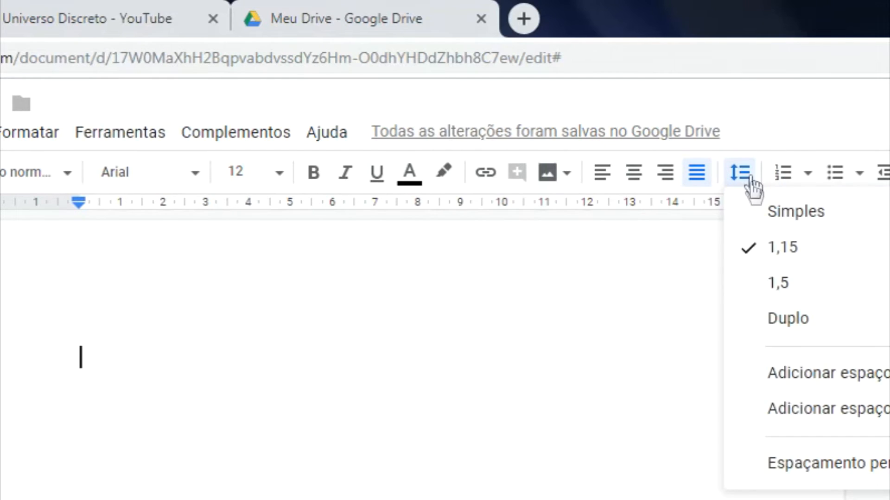
pyautogui.click(772, 284)
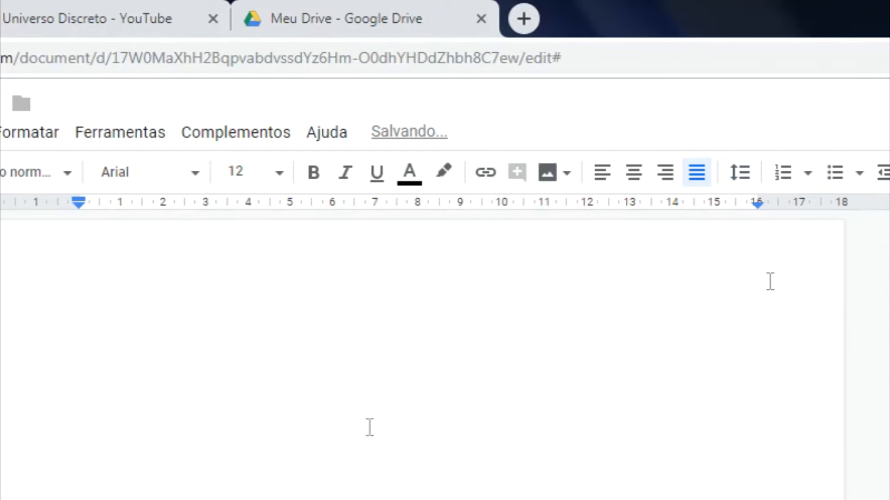
# Step: Type three progressively shorter lines of j's
pyautogui.write('jjjjjjjjjjjjjjjjjjjjjjjjjjj')
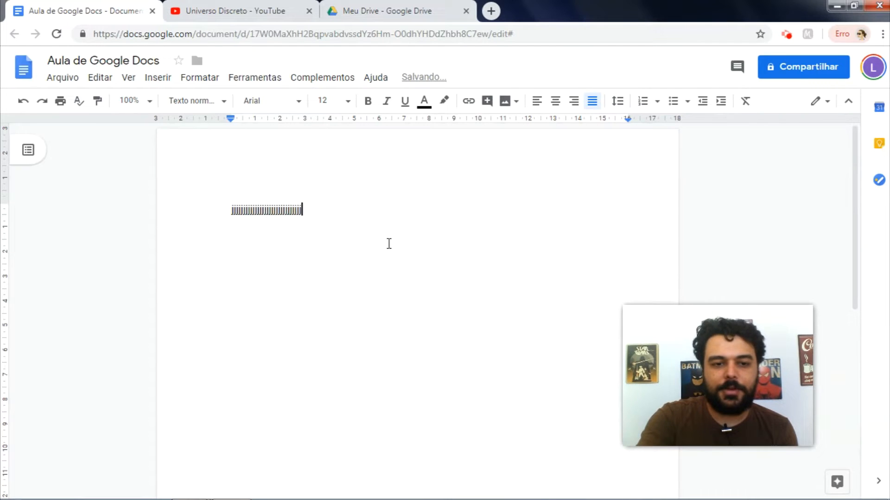
pyautogui.press('Return')
pyautogui.write('jjjjjjjjjjjjjjjjjjjjjj')
pyautogui.press('Return')
pyautogui.write('jjjjjjjjjjj')
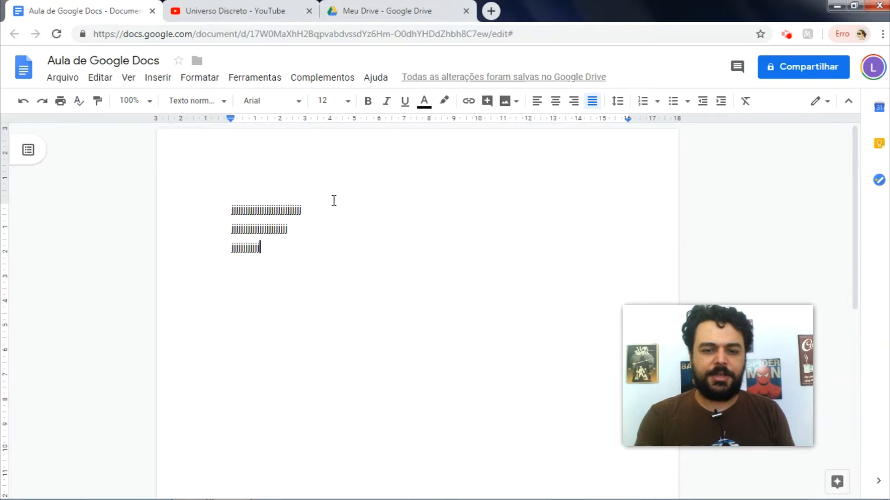
pyautogui.click(736, 67)
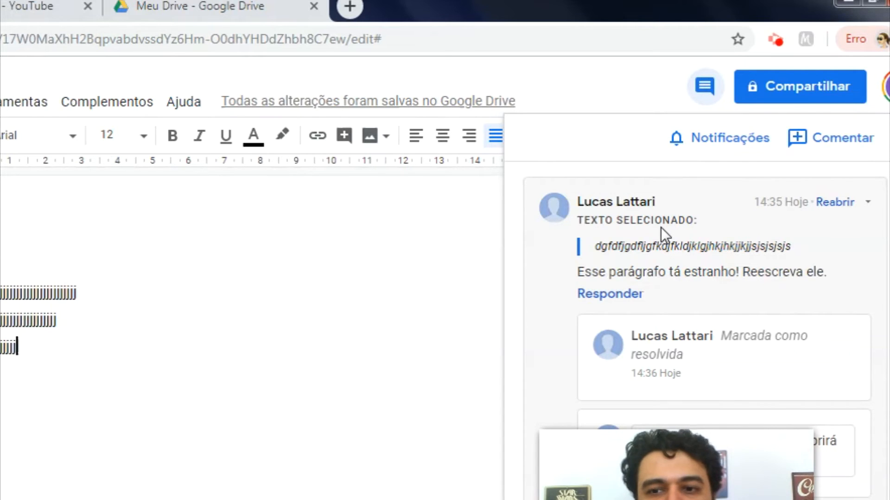
pyautogui.doubleClick(361, 281)
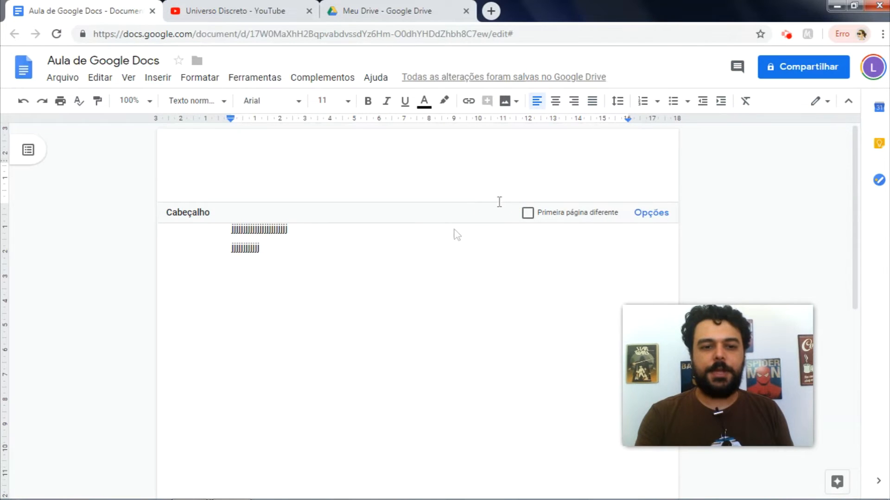
pyautogui.click(399, 253)
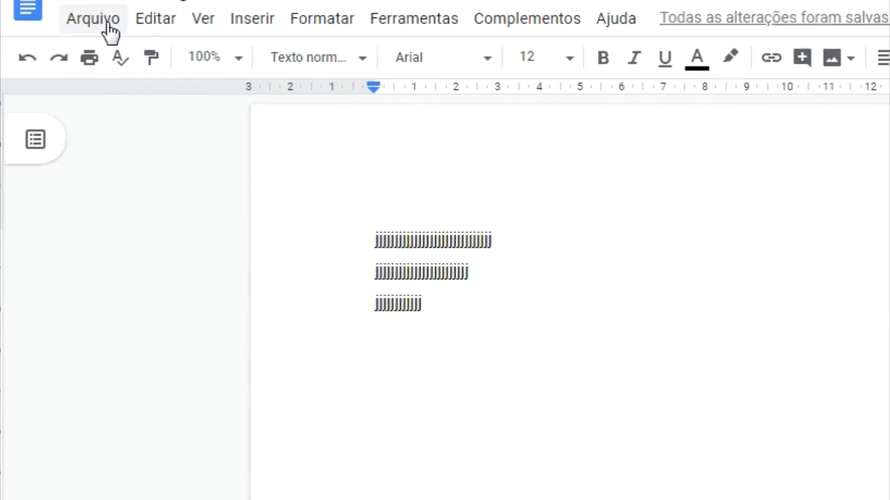
# Step: Open the Email as attachment form from the File menu's download options
pyautogui.click(93, 18)
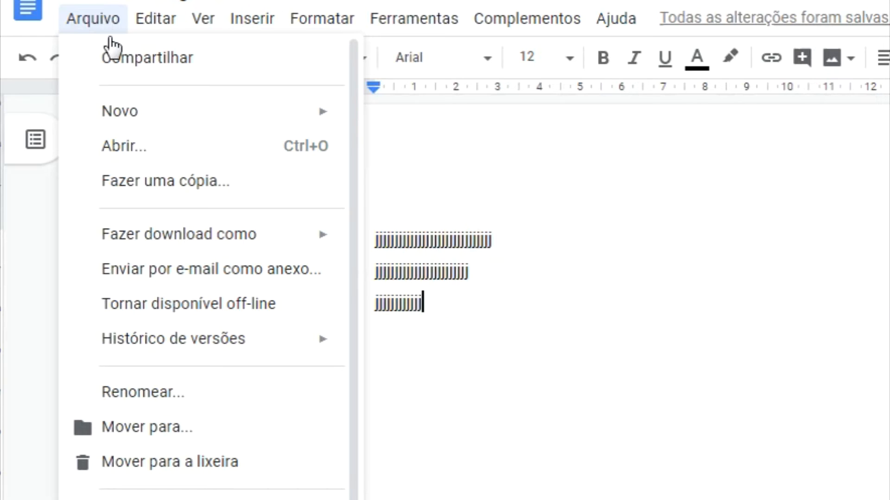
pyautogui.moveTo(153, 238)
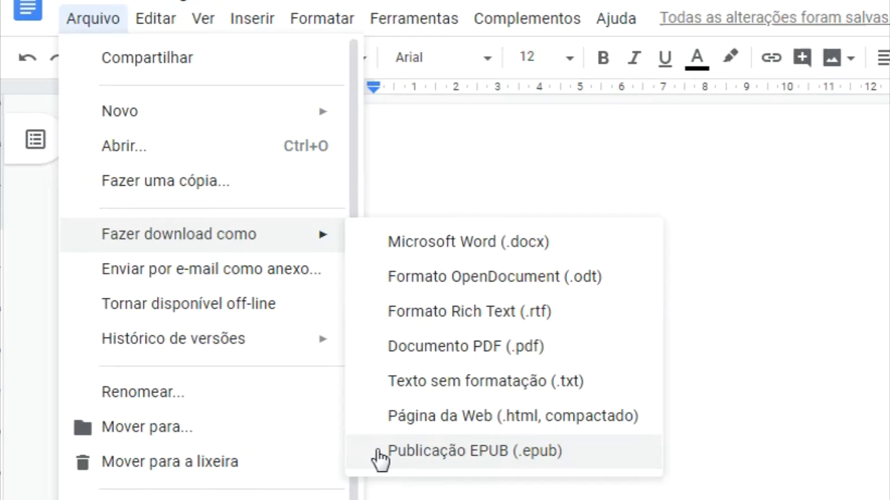
pyautogui.click(262, 278)
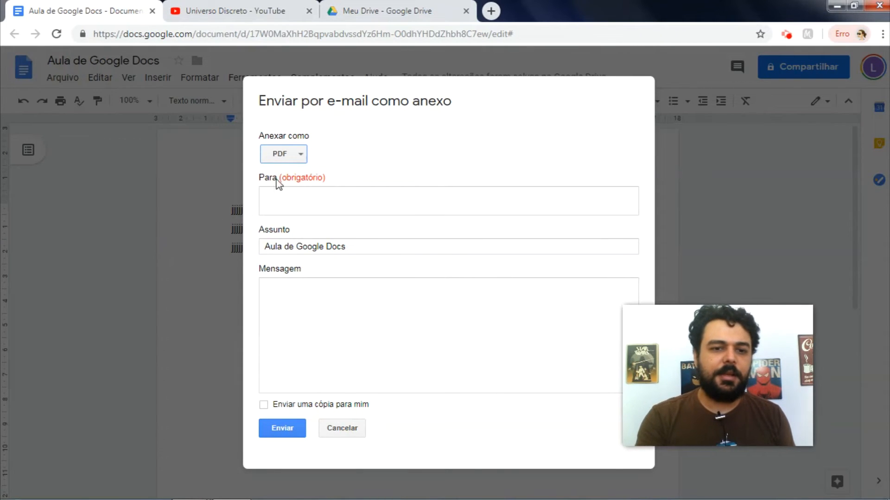
# Step: Fill in PDF format, the recipient's e-mail address and a copy to myself, then cancel unsent
pyautogui.click(291, 155)
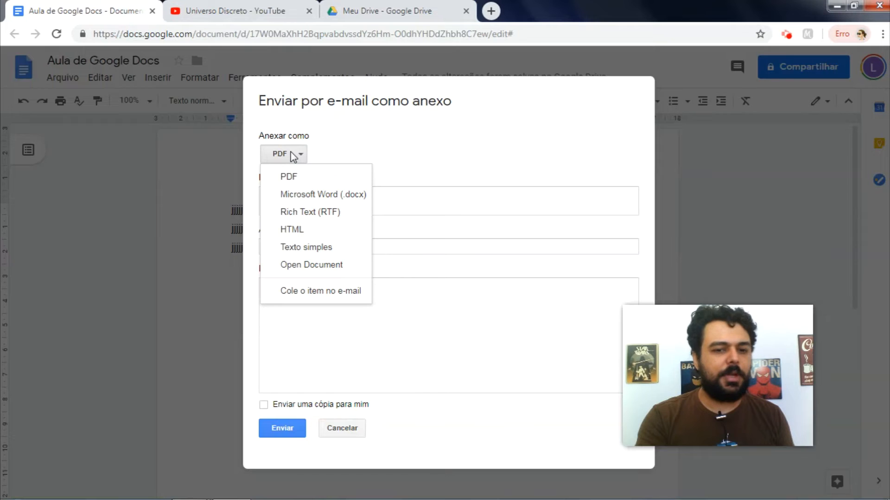
pyautogui.click(292, 153)
pyautogui.click(327, 200)
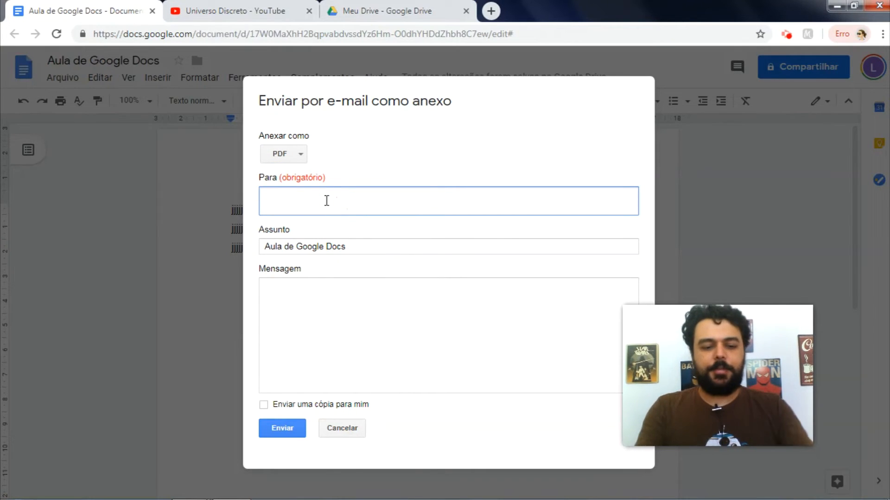
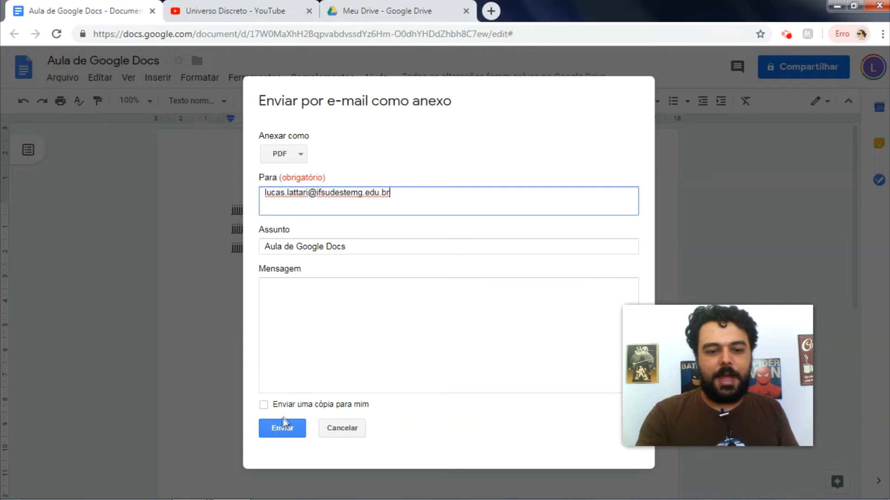
pyautogui.click(264, 405)
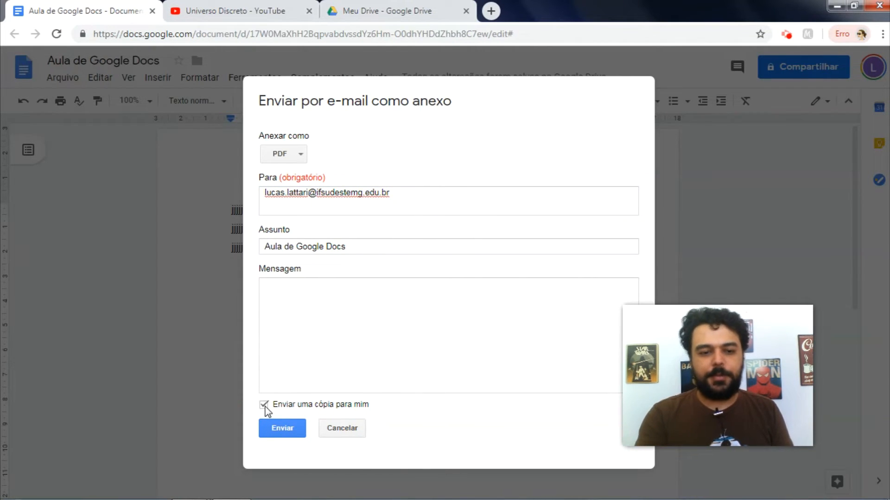
pyautogui.click(338, 434)
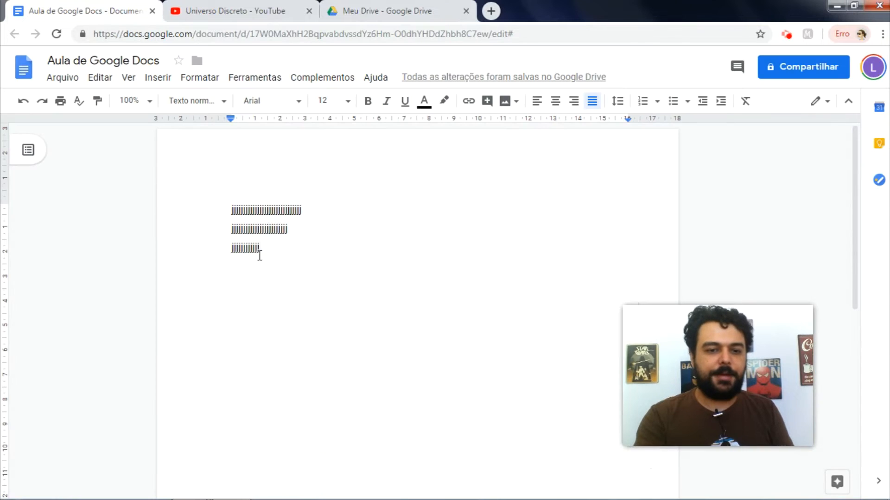
pyautogui.click(60, 79)
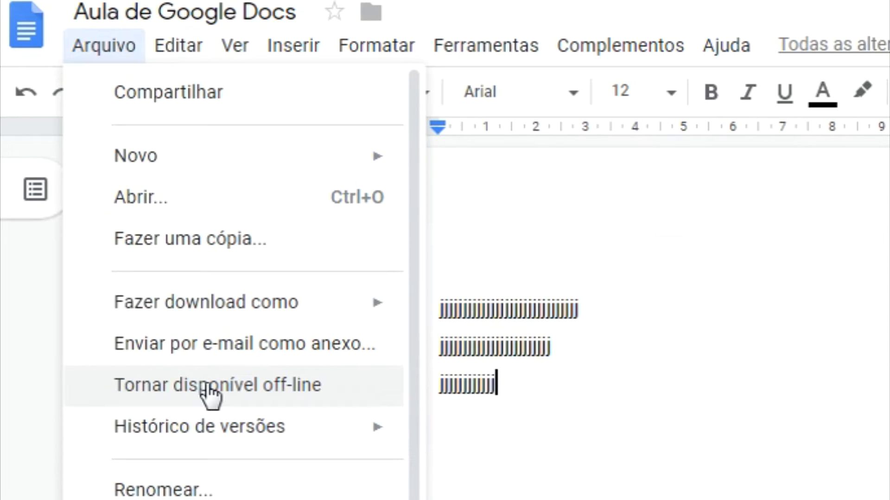
pyautogui.click(233, 391)
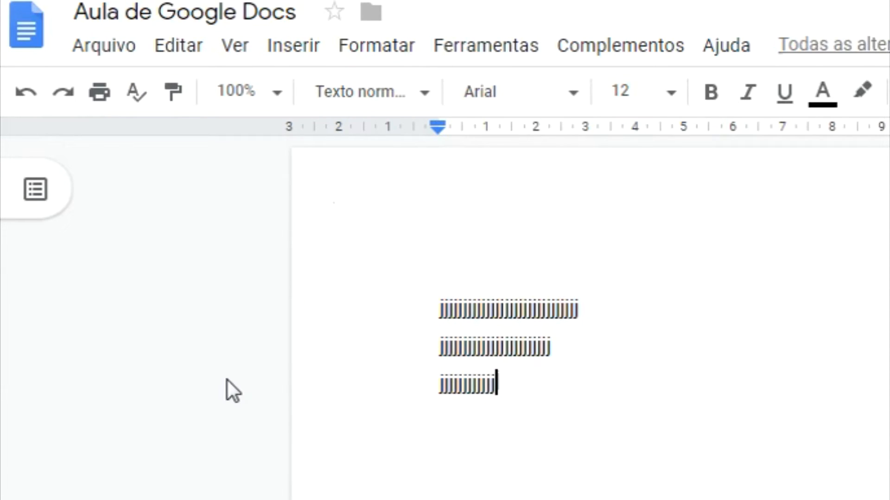
pyautogui.click(121, 51)
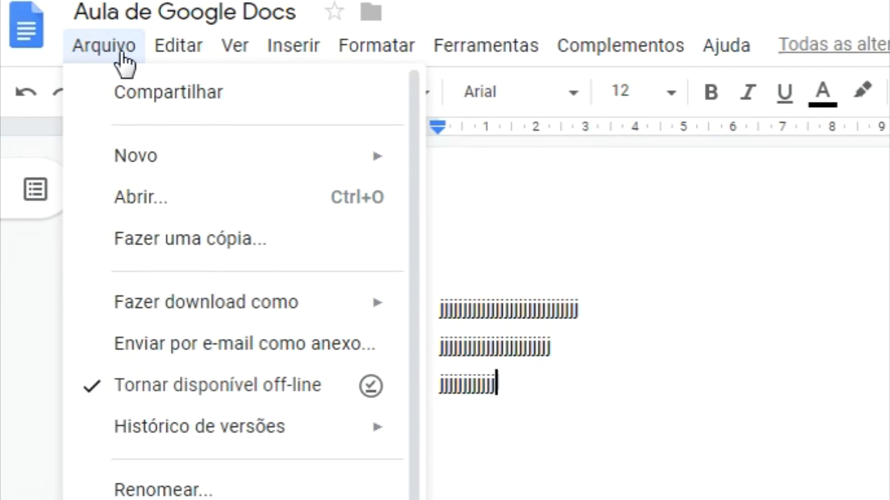
pyautogui.click(176, 392)
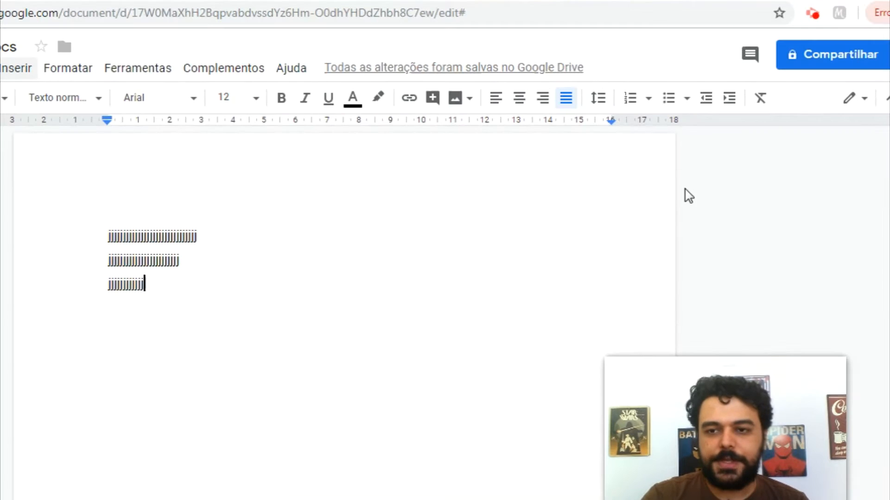
# Step: Open Share, enter a sample name in the People field, and view the access levels
pyautogui.click(852, 61)
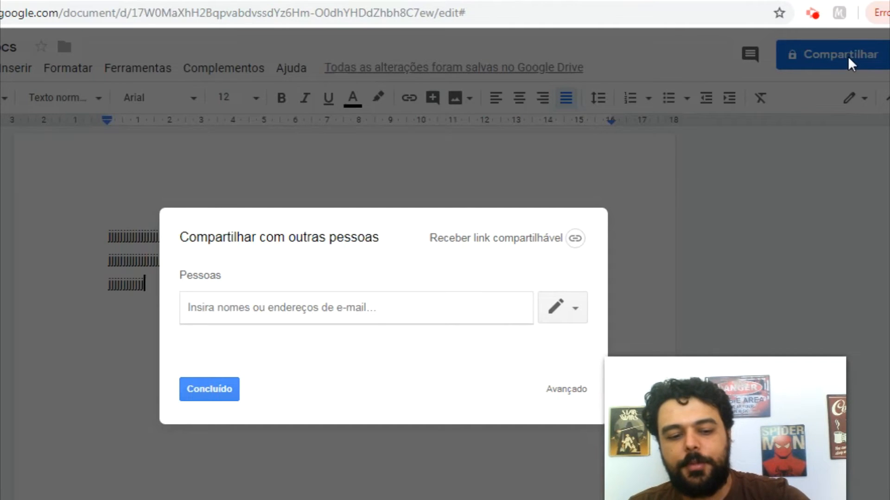
pyautogui.write('f')
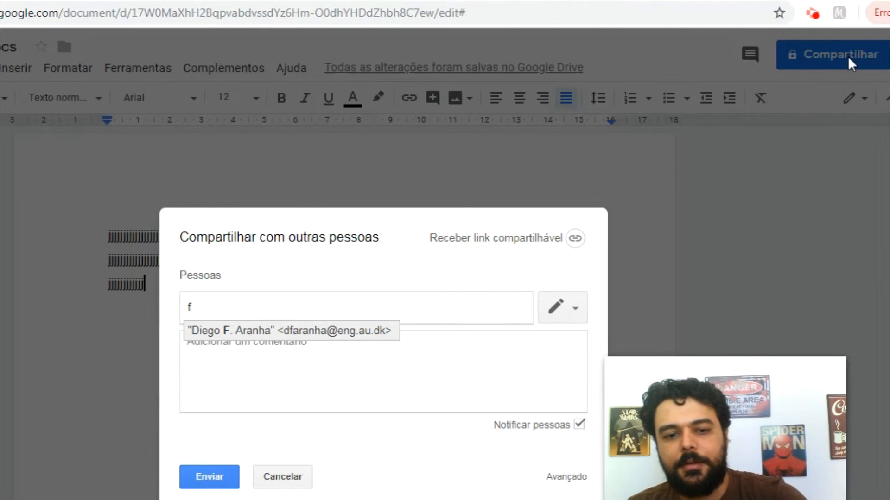
pyautogui.press('BackSpace')
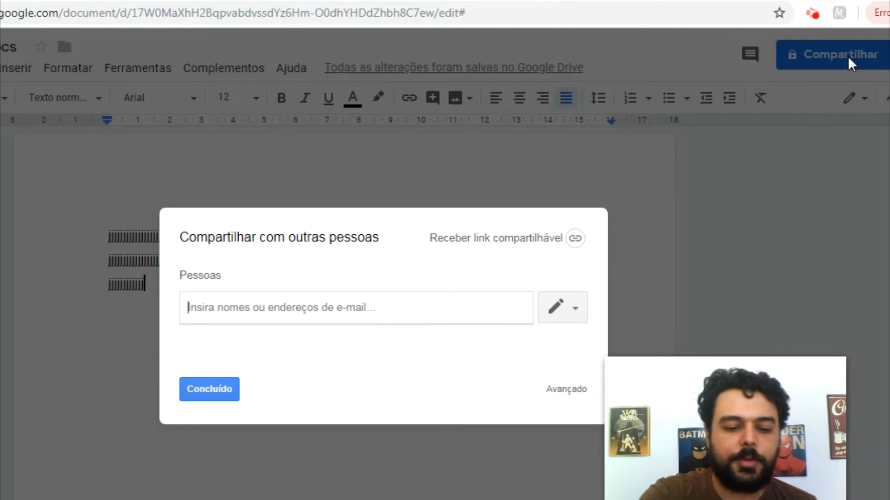
pyautogui.write('fulano')
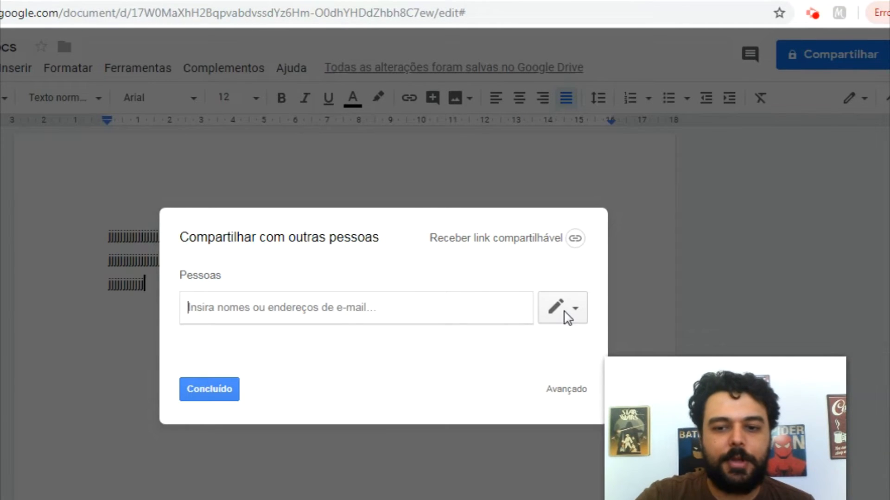
pyautogui.click(567, 319)
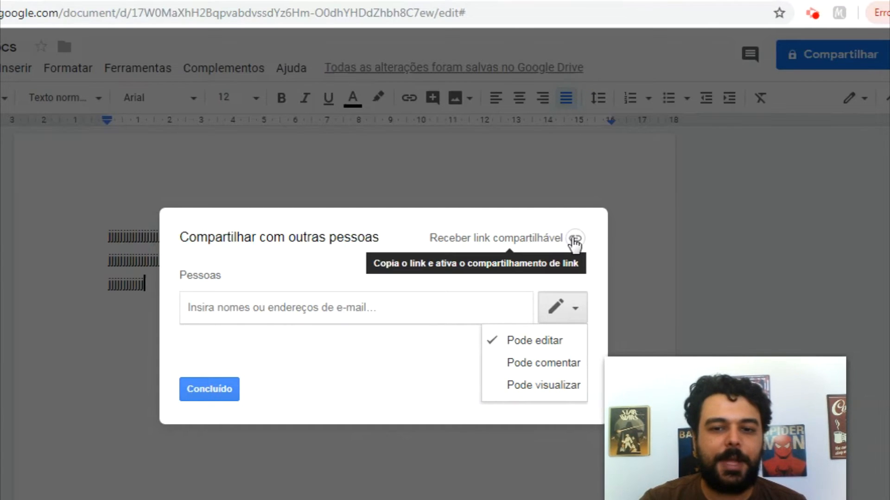
# Step: Turn on the shareable link, copy it, and view the options for link holders
pyautogui.click(575, 239)
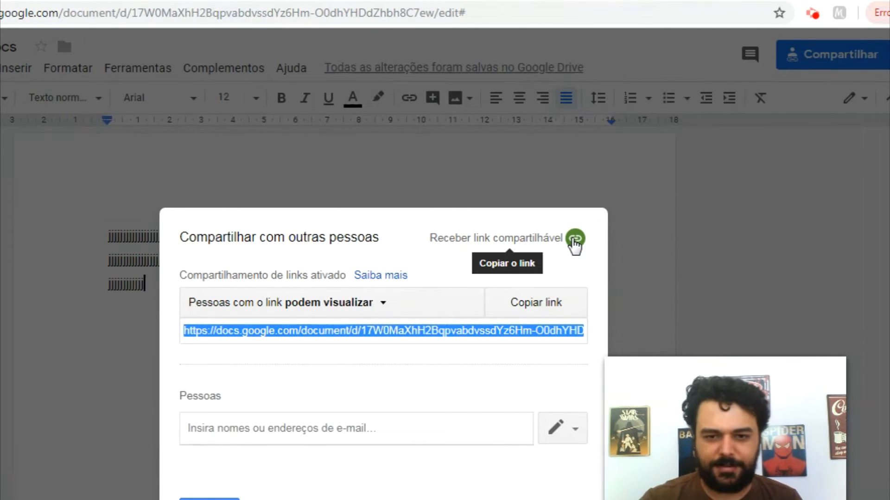
pyautogui.click(575, 240)
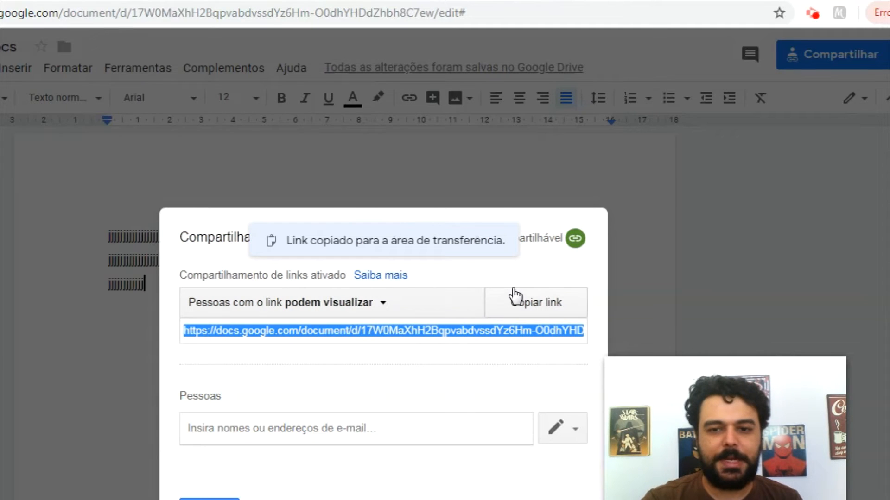
pyautogui.click(551, 303)
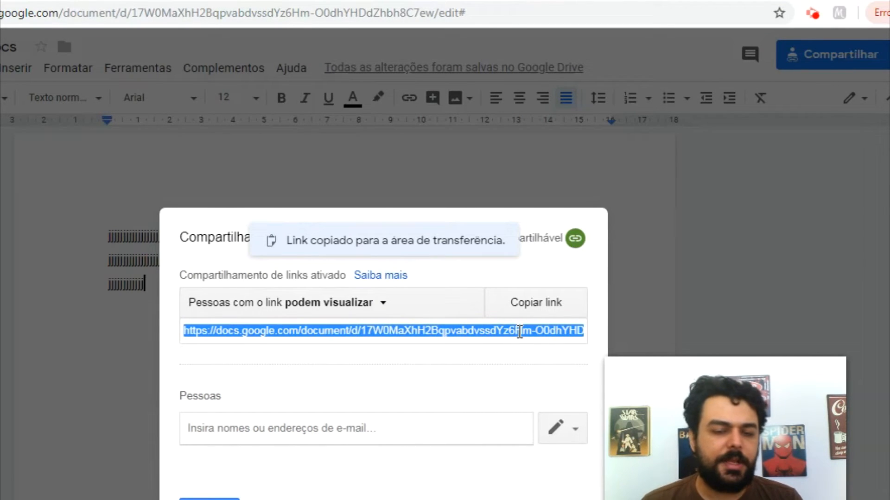
pyautogui.click(345, 311)
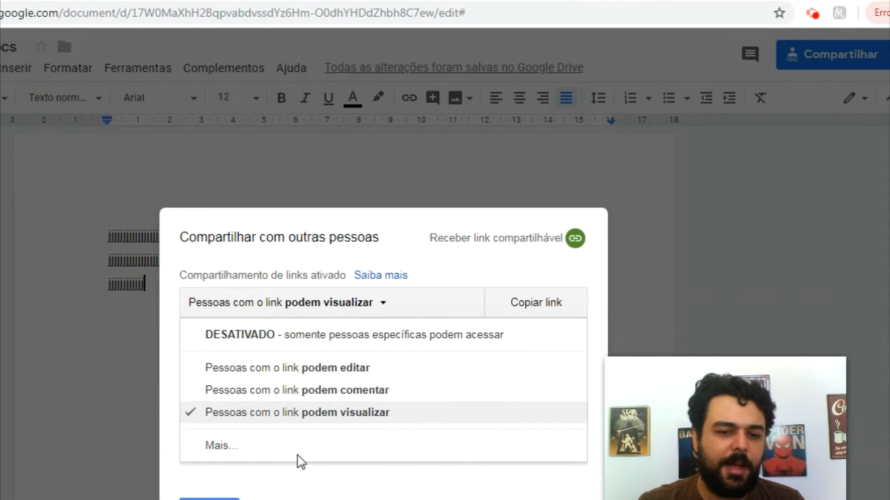
# Step: Try restricting link access to specific people, cancel that change, and close the Share dialog
pyautogui.click(218, 457)
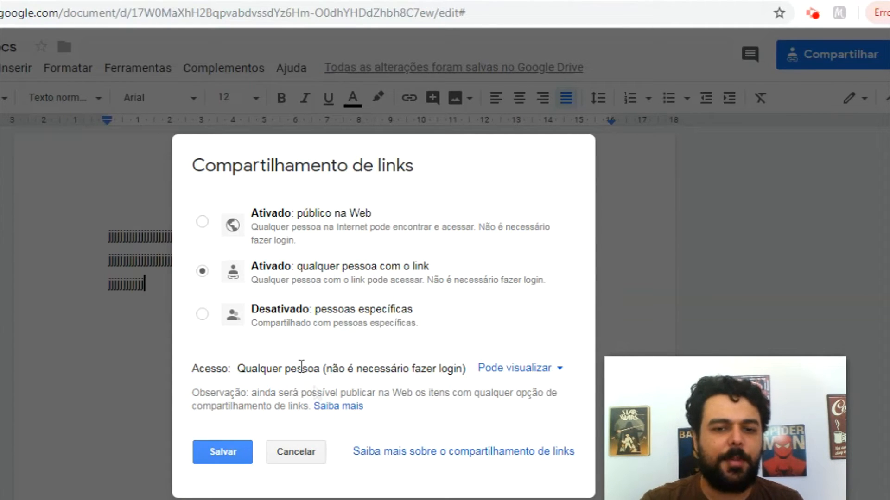
pyautogui.click(203, 314)
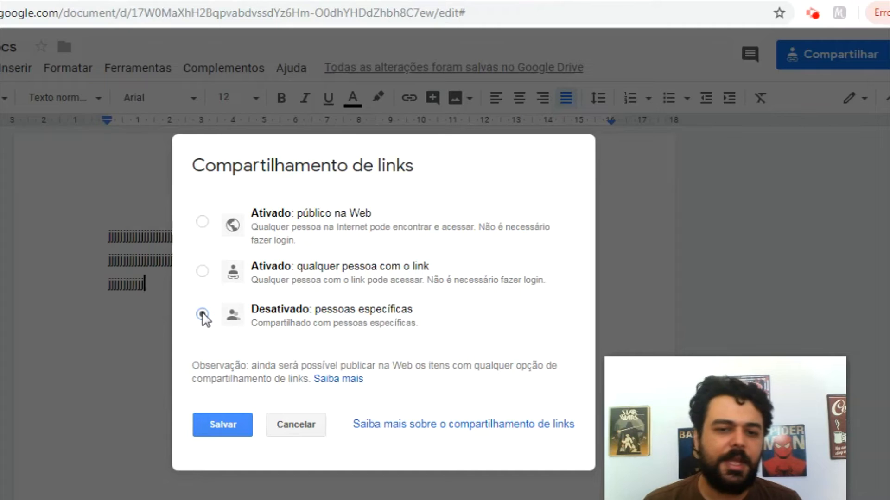
pyautogui.click(295, 425)
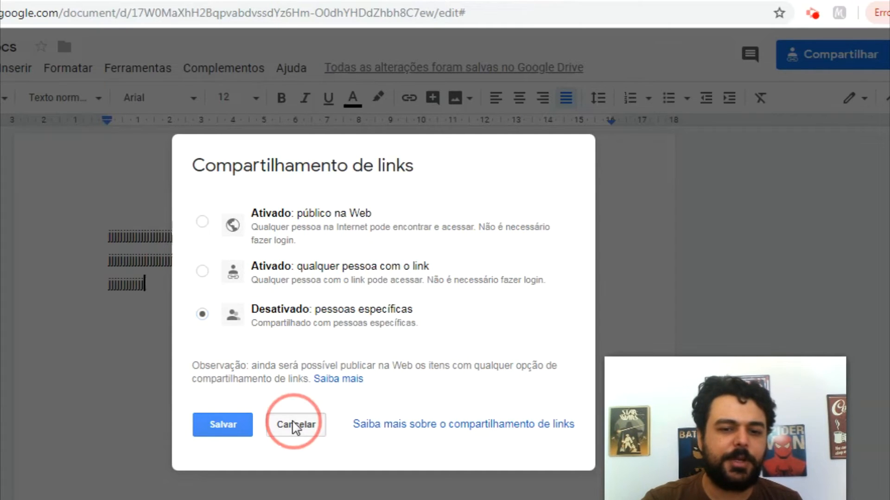
pyautogui.click(214, 446)
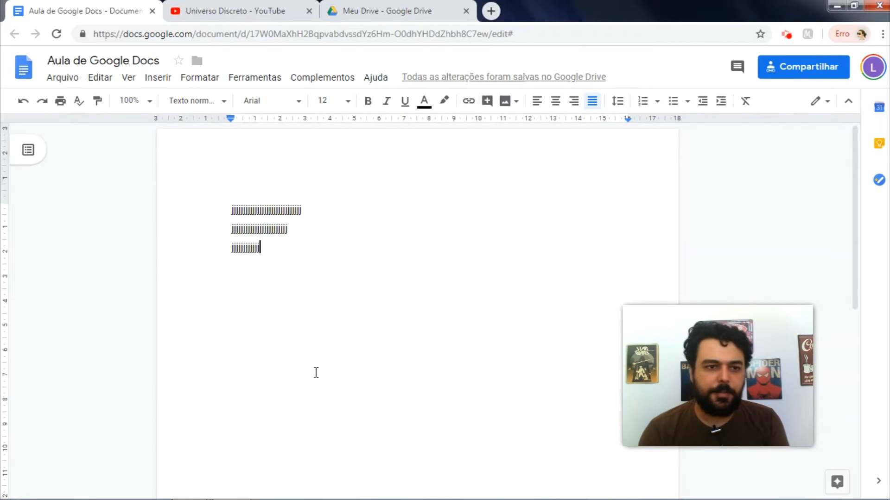
pyautogui.click(60, 103)
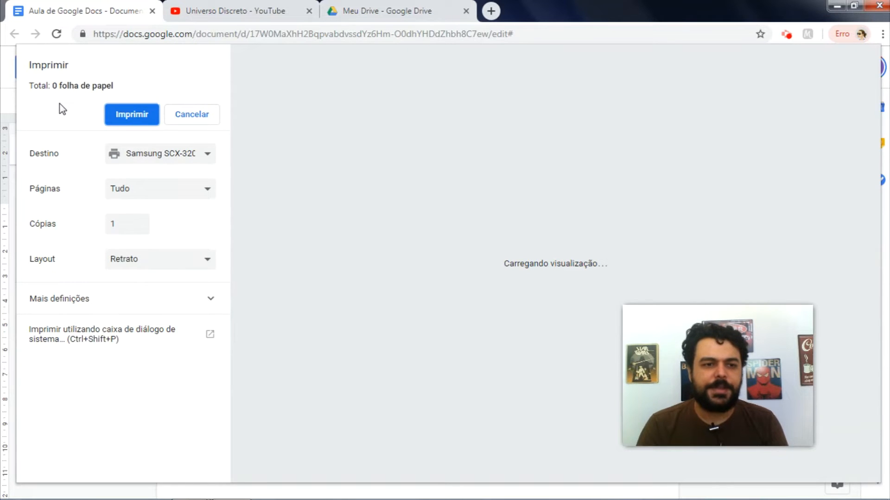
pyautogui.click(174, 157)
pyautogui.click(159, 153)
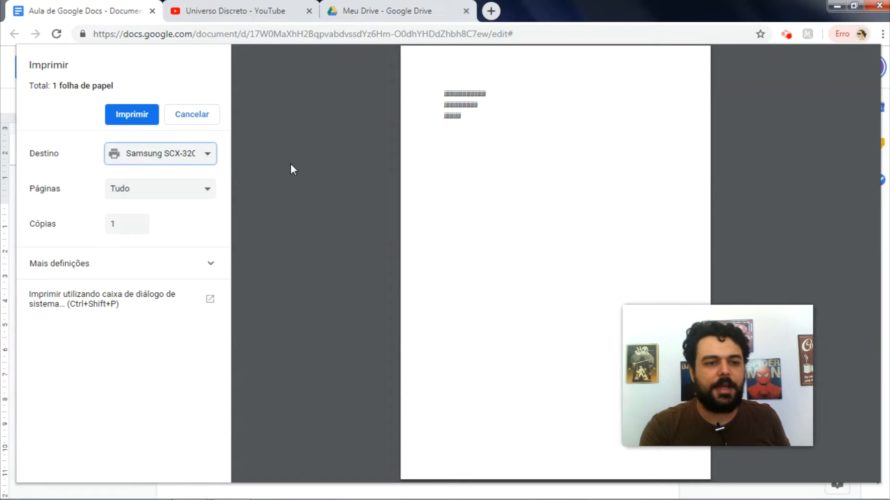
pyautogui.click(204, 189)
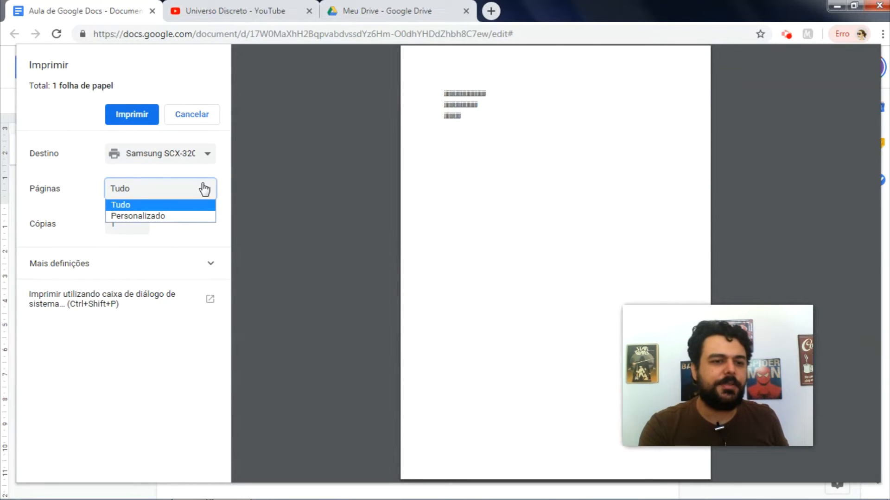
pyautogui.click(204, 189)
pyautogui.click(137, 224)
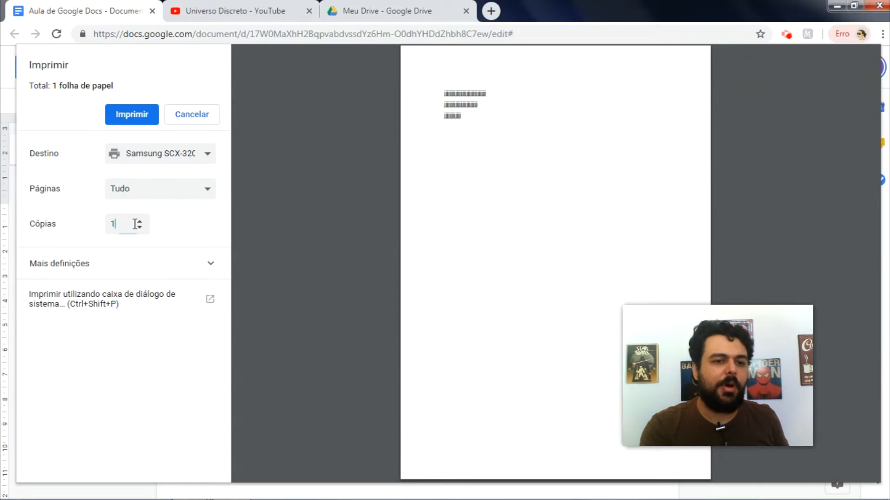
pyautogui.click(195, 269)
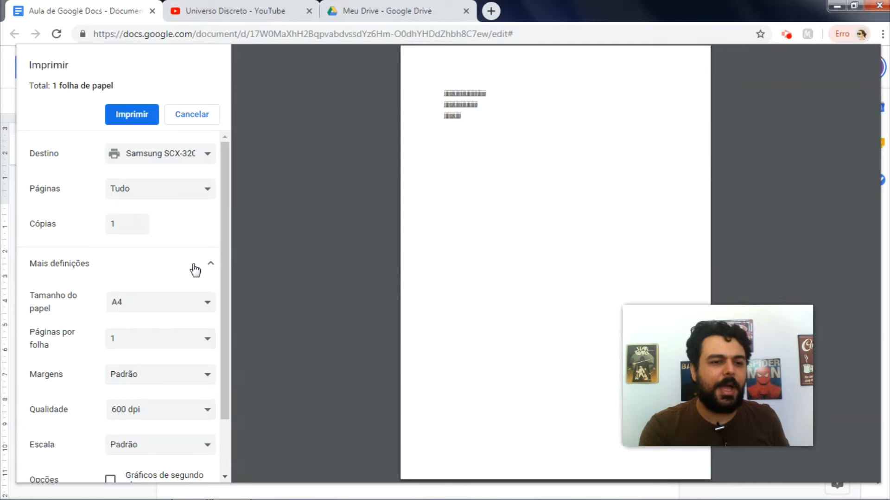
pyautogui.moveTo(226, 257); pyautogui.dragTo(227, 302)
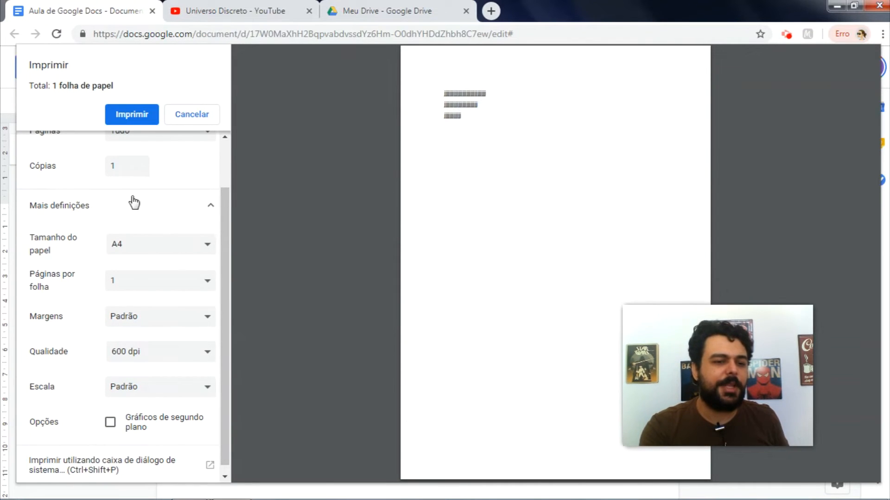
pyautogui.click(82, 207)
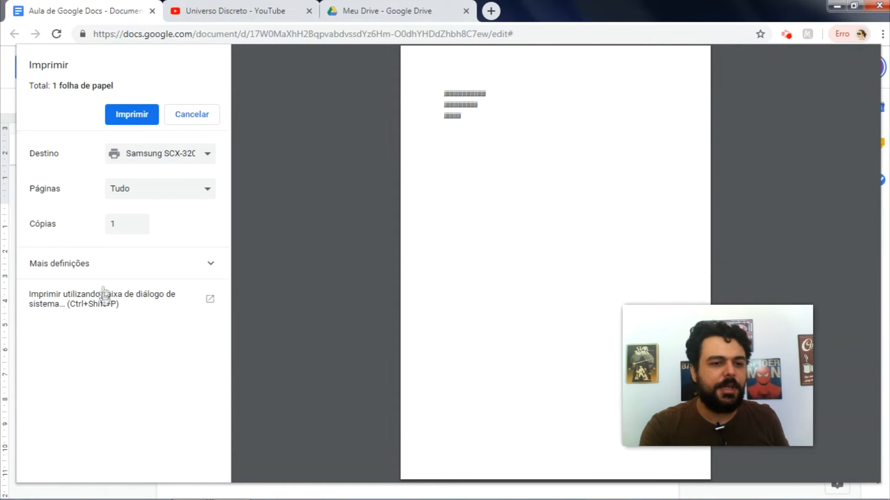
pyautogui.click(102, 304)
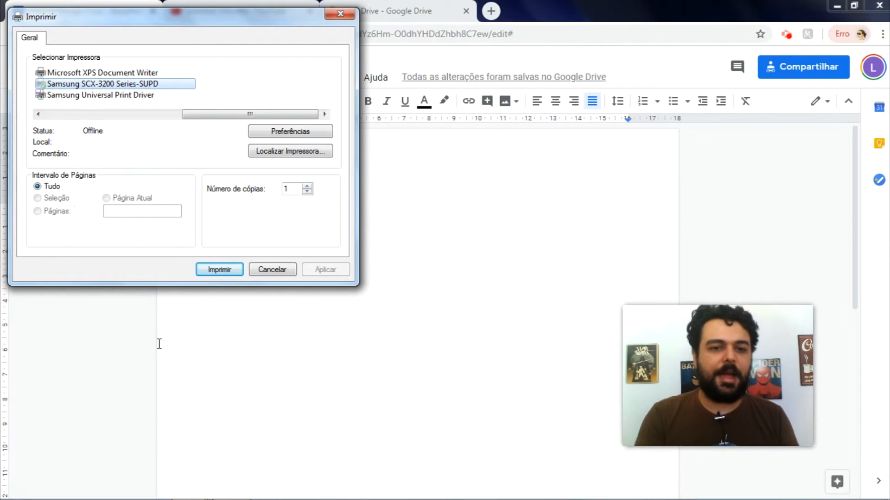
pyautogui.click(272, 270)
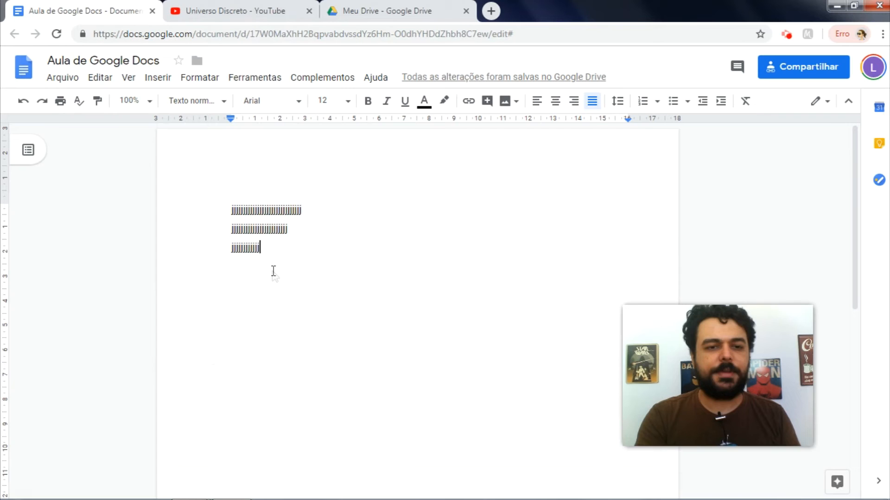
# Step: Delete all the placeholder text and discard a test numbered-list item
pyautogui.click(284, 230)
pyautogui.hotkey('ctrl', 'a')
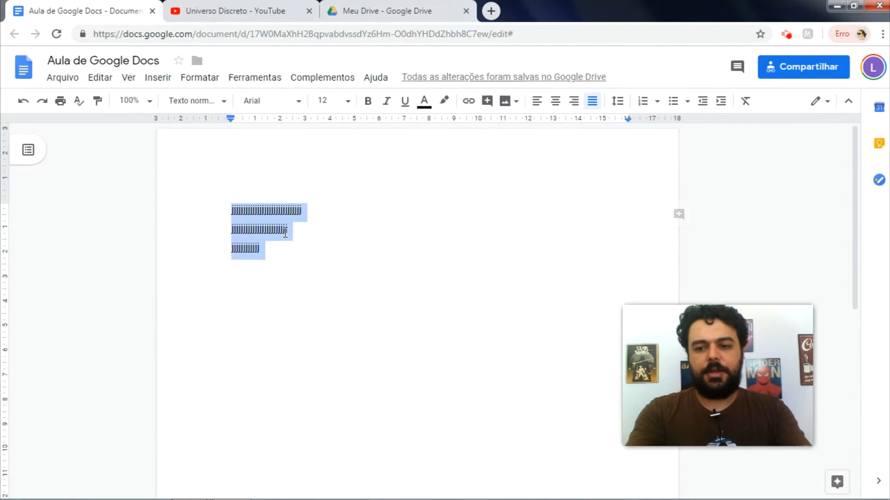
pyautogui.press('BackSpace')
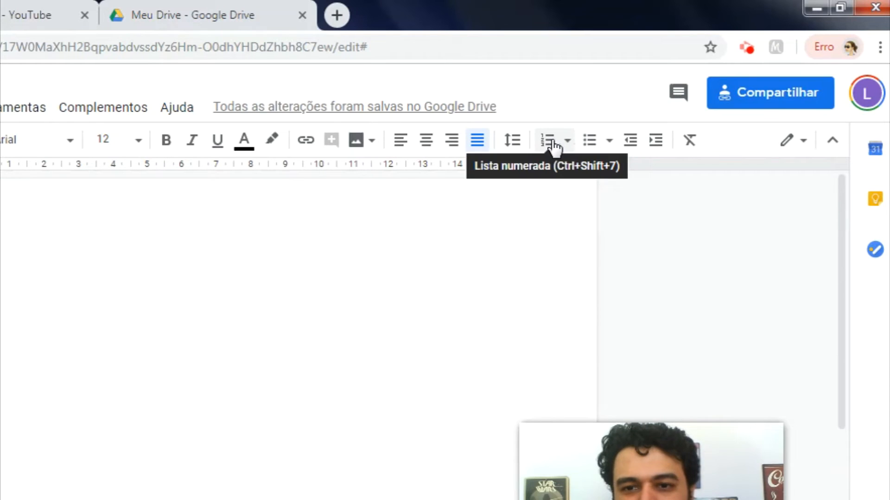
pyautogui.click(553, 145)
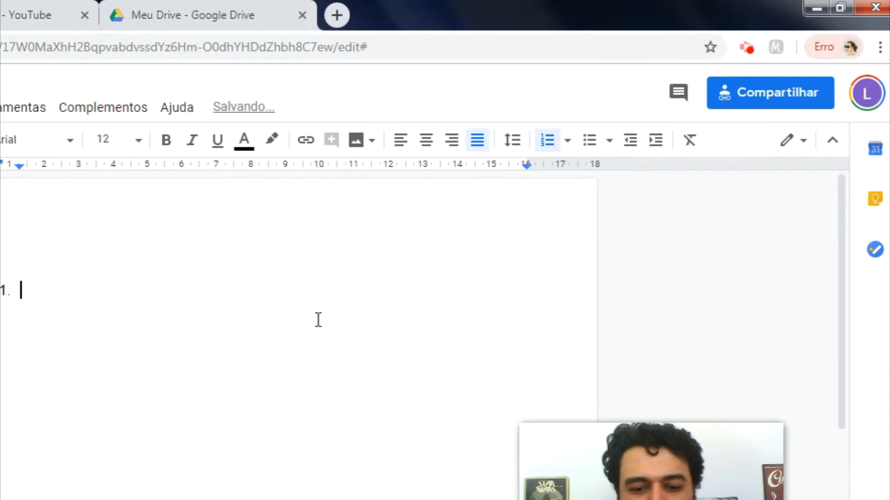
pyautogui.write('aaaa')
pyautogui.press('BackSpace')
pyautogui.press('BackSpace')
pyautogui.press('BackSpace')
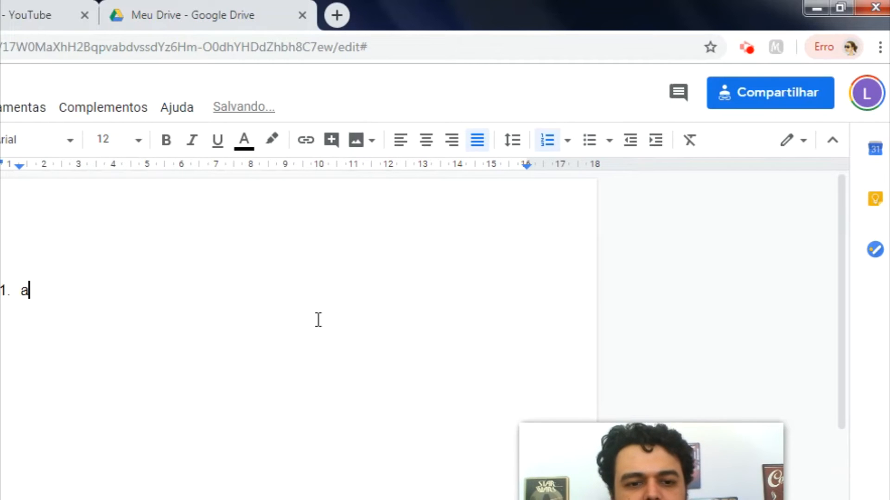
pyautogui.press('BackSpace')
pyautogui.press('BackSpace')
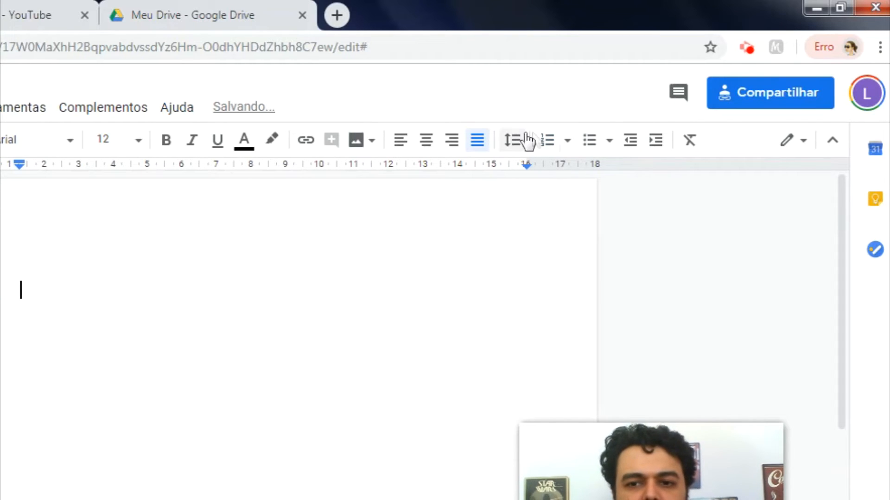
# Step: Start a numbered list with items Arroz, Feijãoo and Batata
pyautogui.click(545, 140)
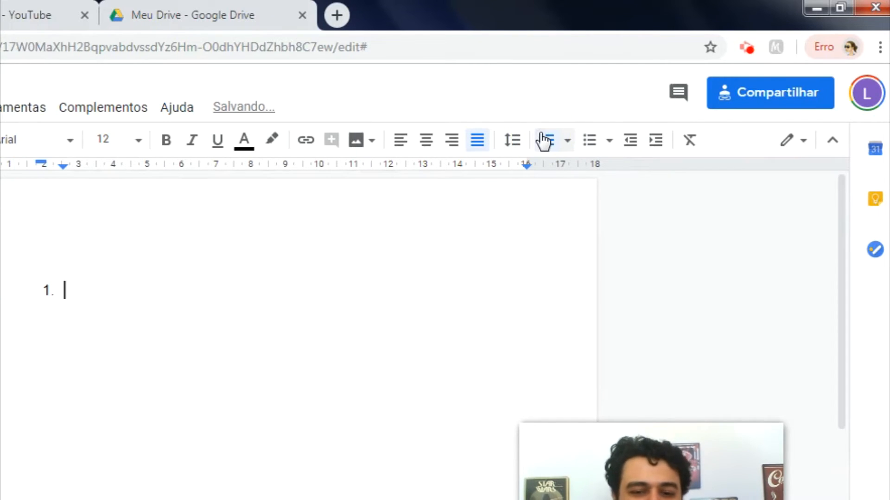
pyautogui.write('Arroz')
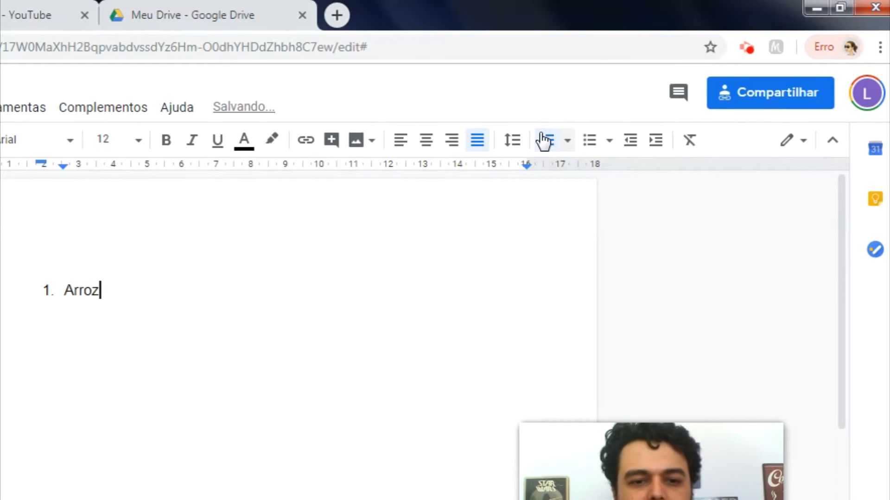
pyautogui.press('Return')
pyautogui.write('Feijãoo')
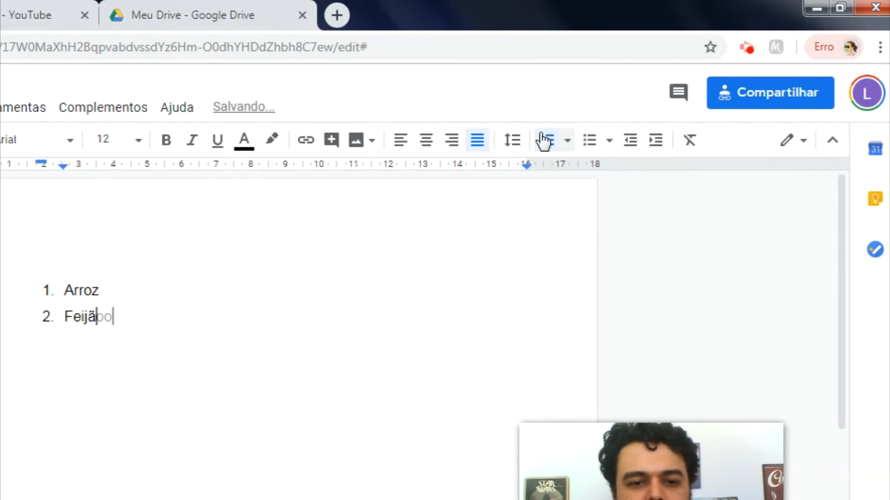
pyautogui.press('Return')
pyautogui.write('Batata')
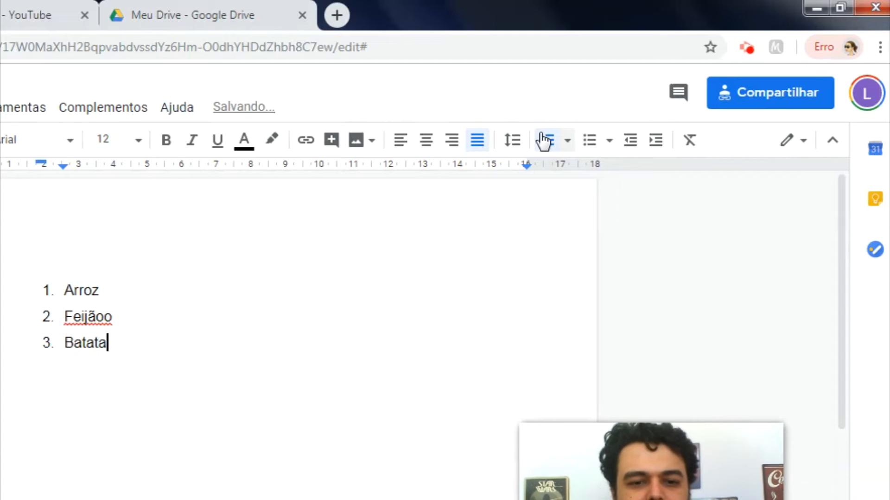
# Step: Nest Frita and Assada under Batata, then outdent the empty line to item 4
pyautogui.press('Return')
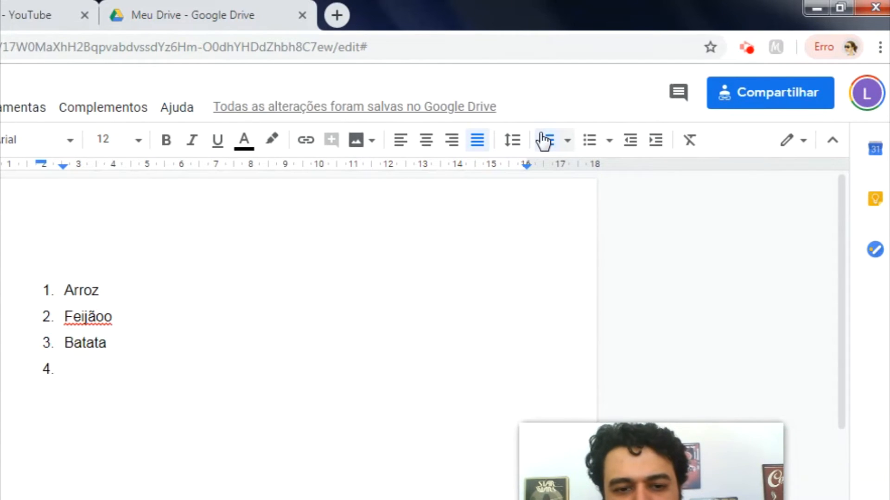
pyautogui.press('Tab')
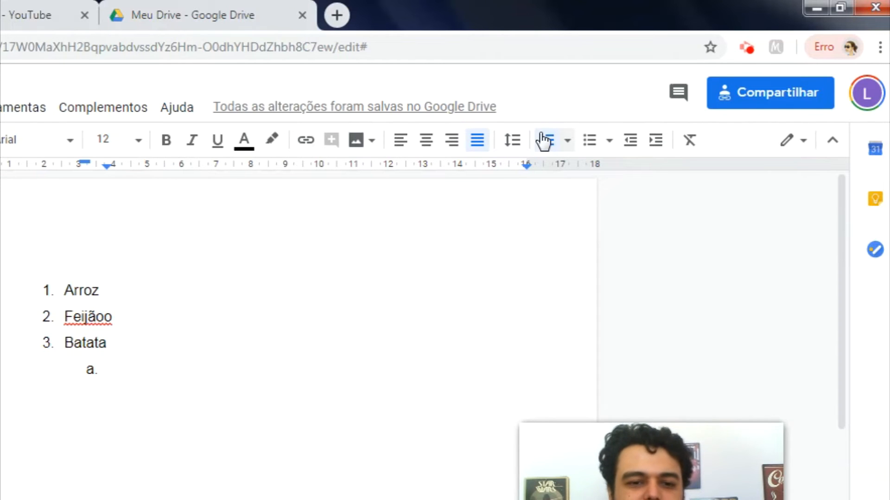
pyautogui.write('Frita')
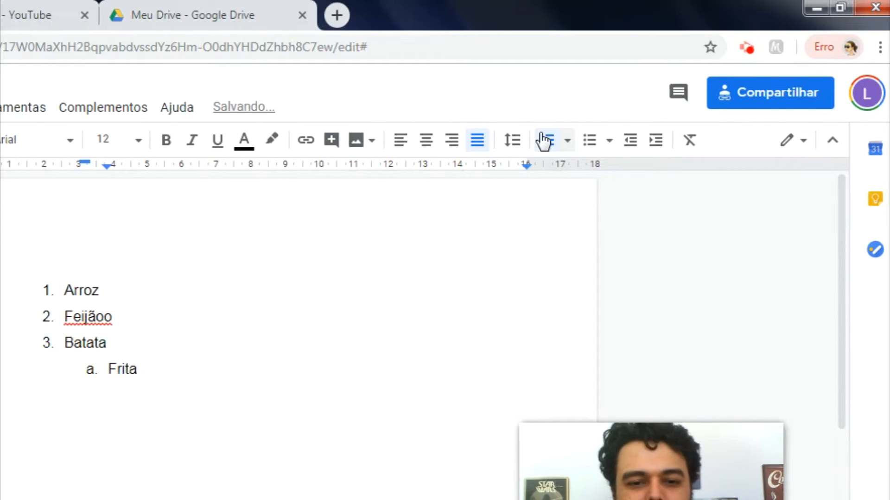
pyautogui.press('Return')
pyautogui.write('Assada')
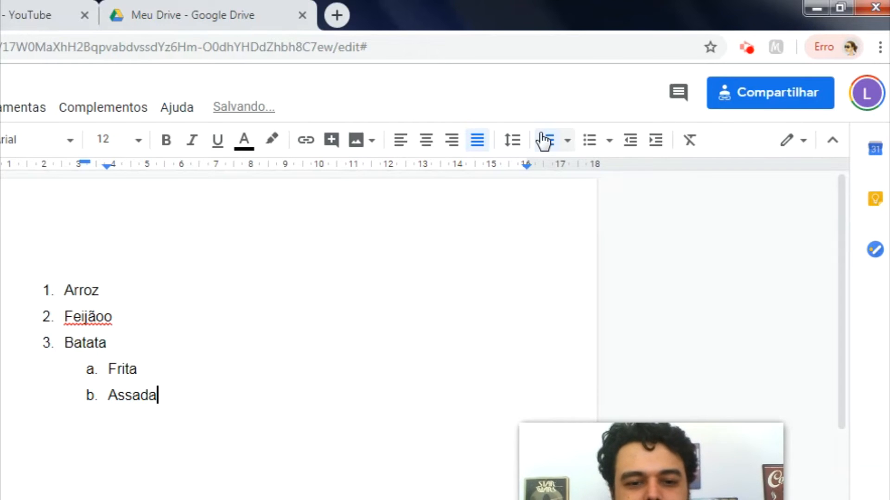
pyautogui.press('Return')
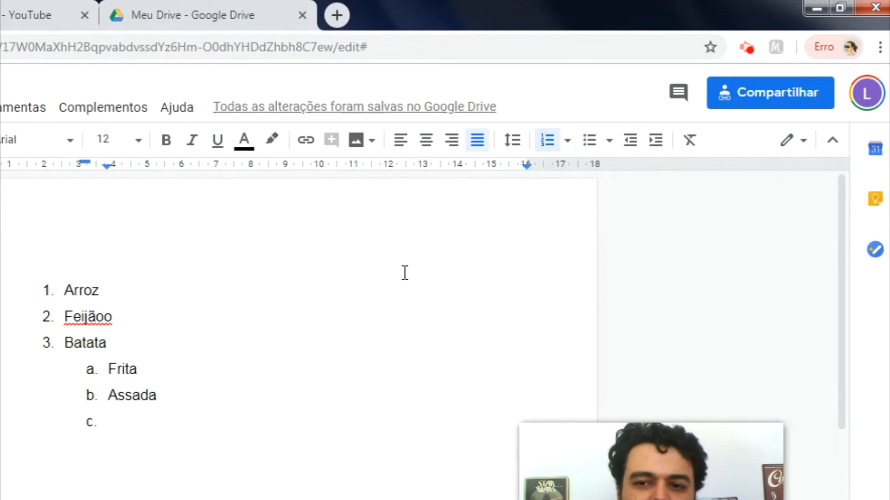
pyautogui.click(631, 141)
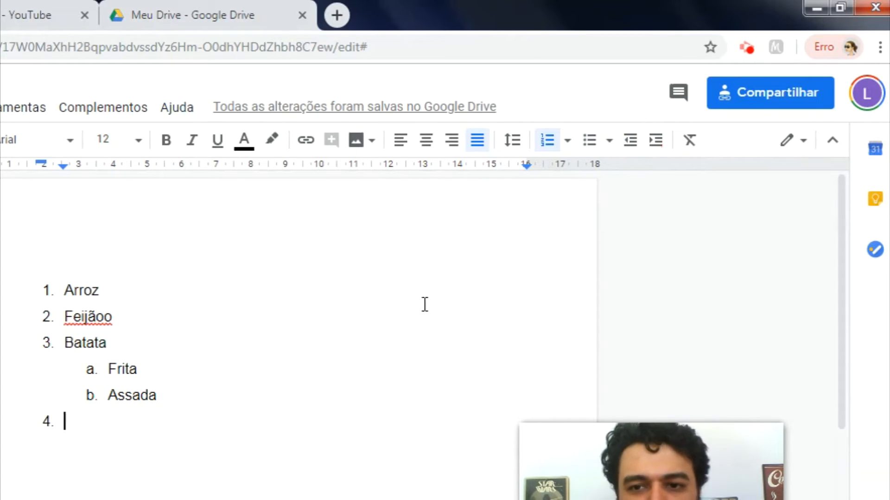
# Step: Switch to Roman-numeral numbering with lettered sub-items, add item kkkkk, and nest an empty sub-item under it
pyautogui.click(568, 141)
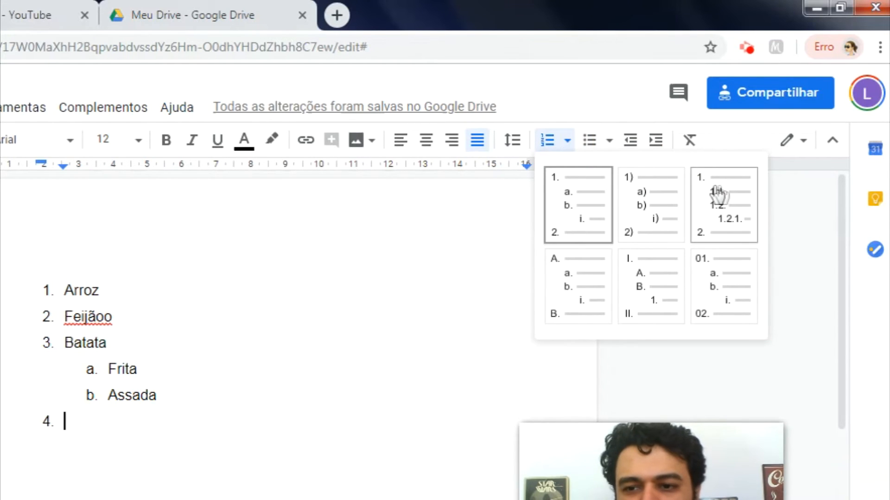
pyautogui.click(643, 278)
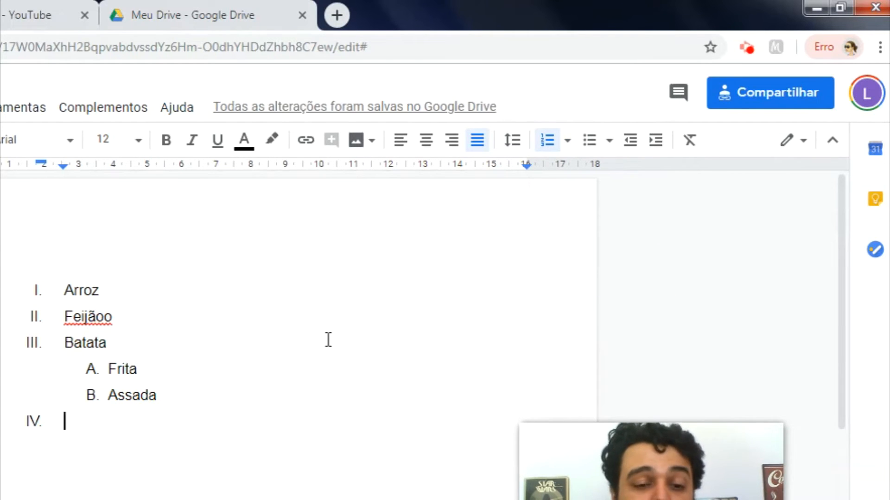
pyautogui.write('kkkkk')
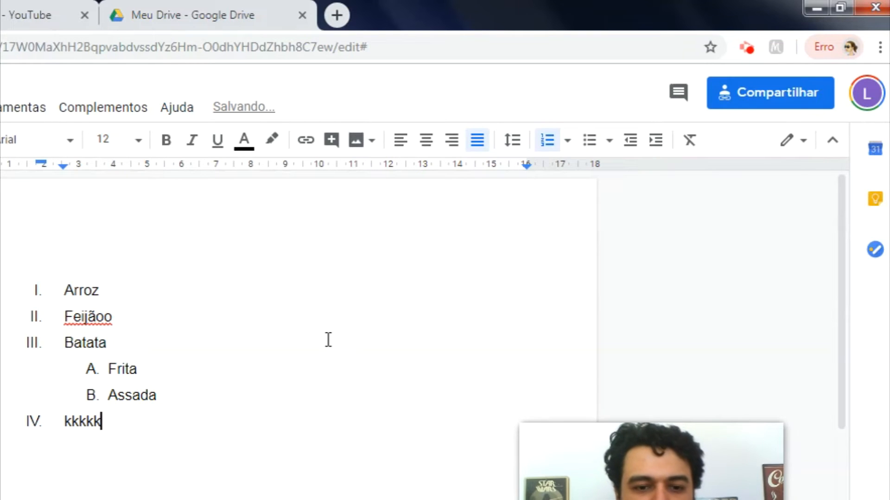
pyautogui.press('Return')
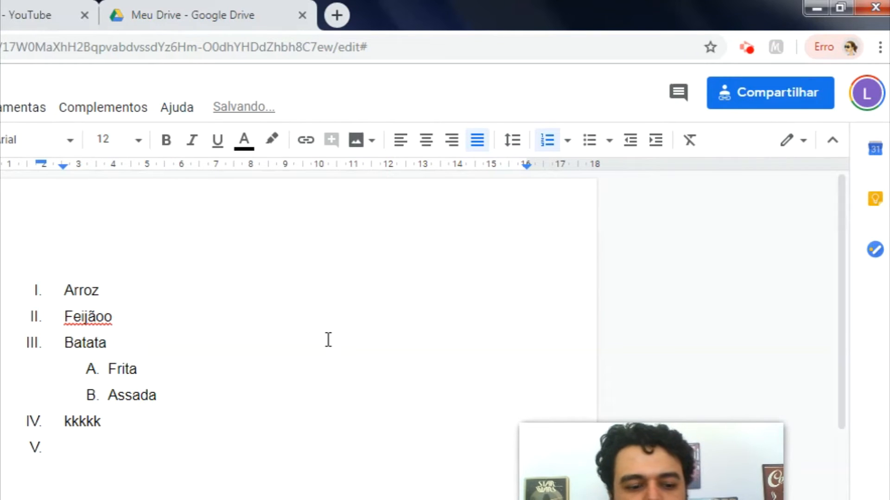
pyautogui.press('Tab')
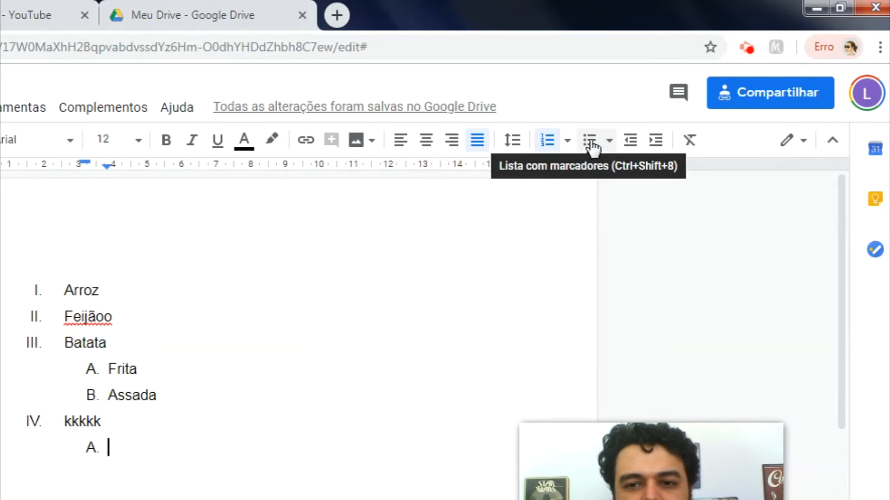
# Step: Convert the list to diamond-arrow bullets, then checkbox markers, and end it with a plain empty line
pyautogui.click(591, 143)
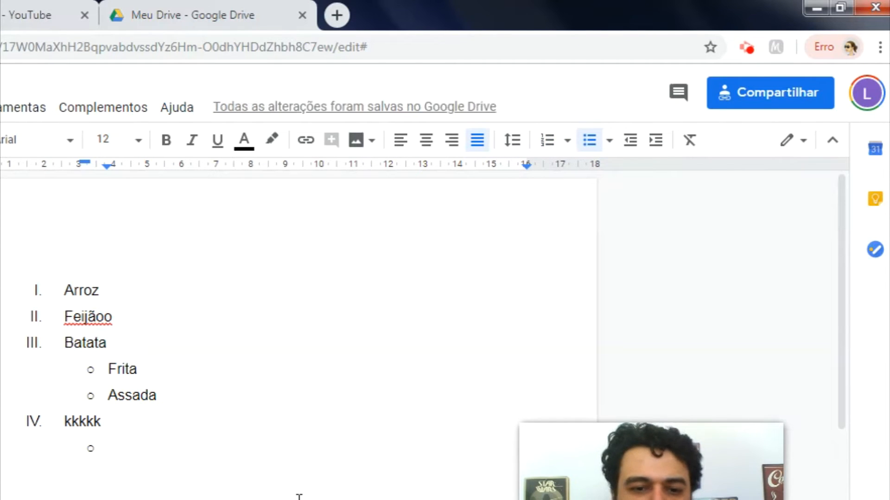
pyautogui.click(609, 141)
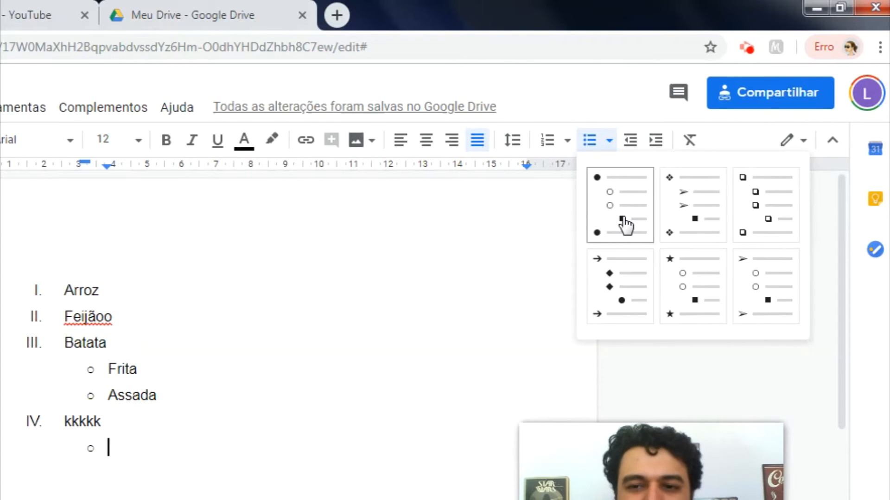
pyautogui.click(683, 203)
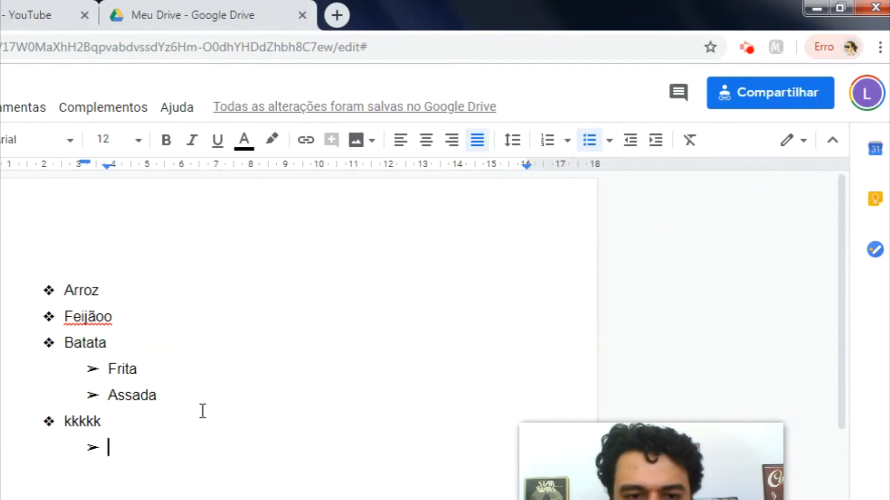
pyautogui.click(609, 141)
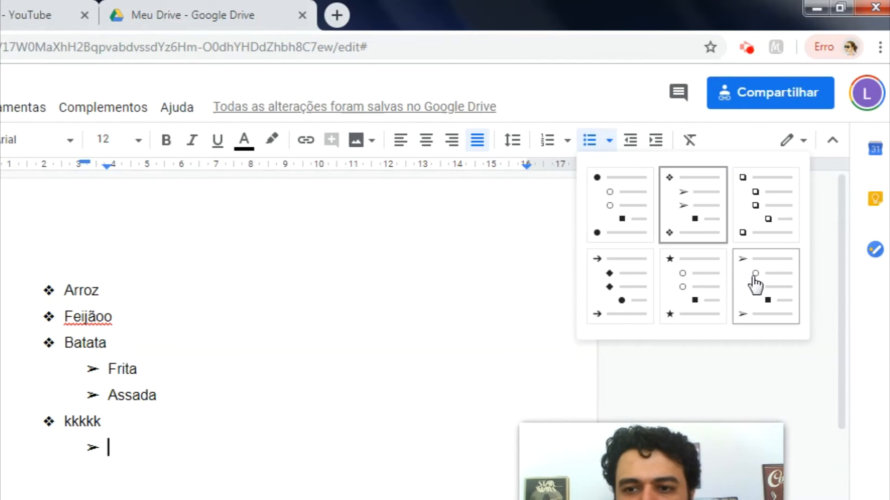
pyautogui.click(761, 225)
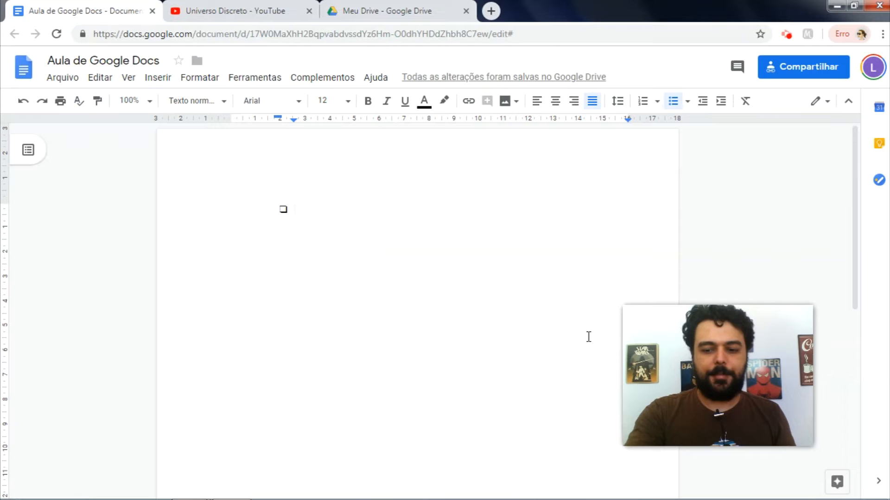
pyautogui.press('BackSpace')
pyautogui.press('BackSpace')
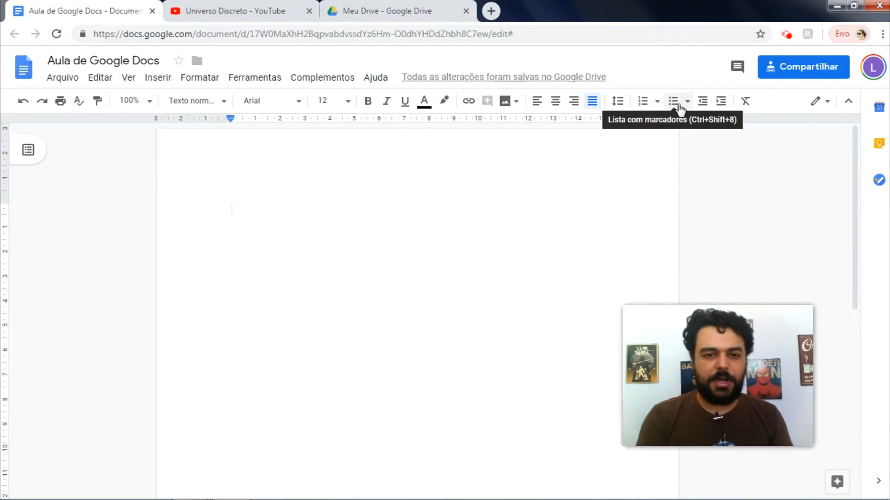
# Step: Insert an empty 4 × 3 table on the blank page via Inserir > Tabela
pyautogui.click(364, 223)
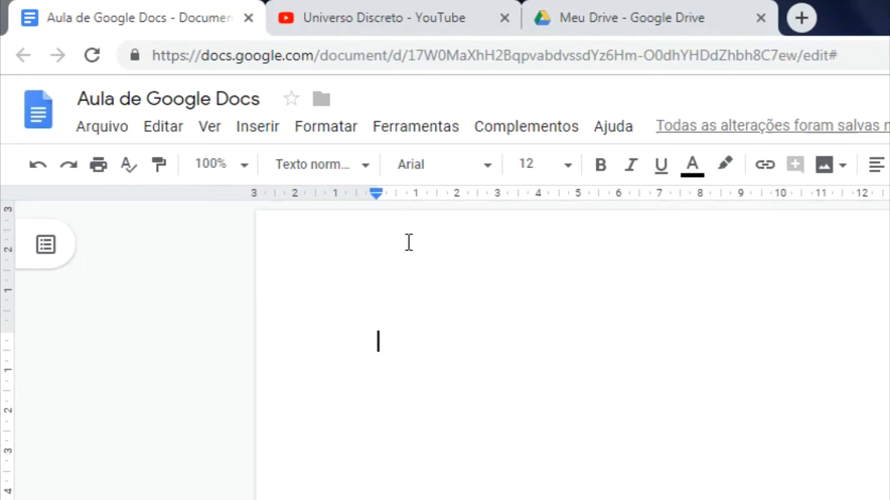
pyautogui.click(265, 132)
pyautogui.moveTo(310, 197)
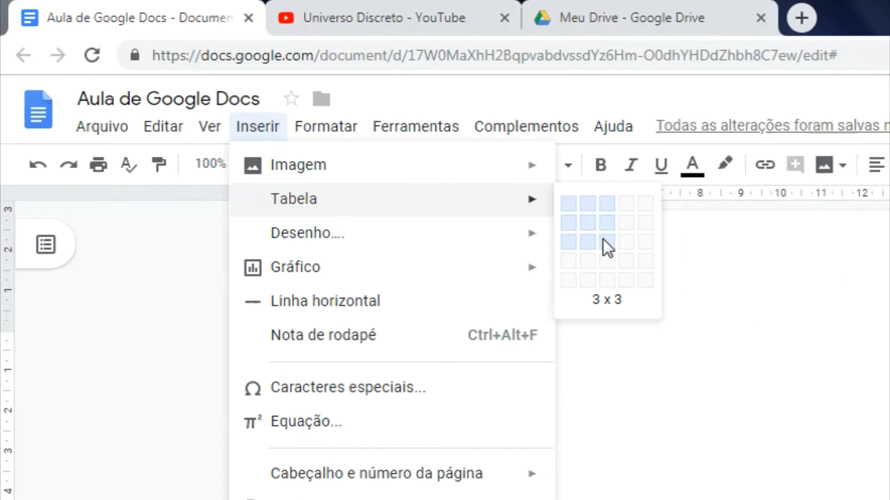
pyautogui.click(630, 243)
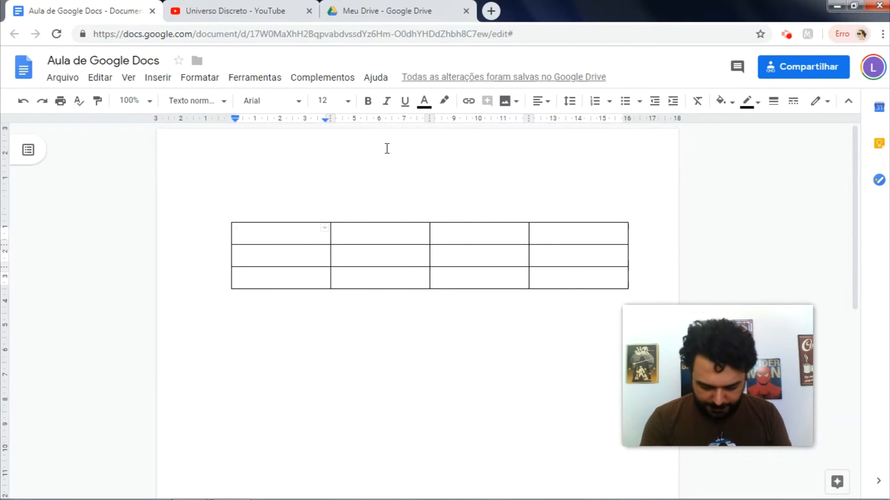
# Step: Enter the headers Jan, Fev, Mar and row labels Norte, Sul, Oeste
pyautogui.press('Tab')
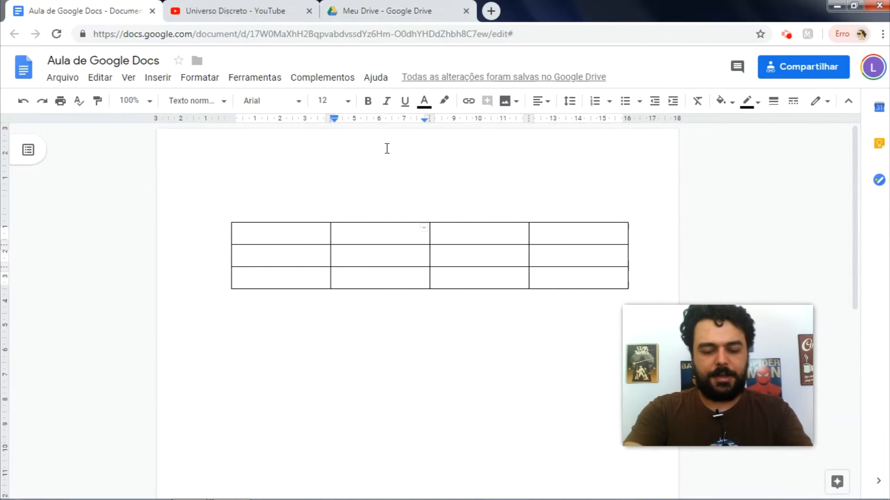
pyautogui.write('Jan')
pyautogui.press('BackSpace')
pyautogui.press('BackSpace')
pyautogui.press('BackSpace')
pyautogui.write('Jan')
pyautogui.press('Tab')
pyautogui.write('Fev')
pyautogui.press('Tab')
pyautogui.write('Mar')
pyautogui.press('Tab')
pyautogui.write('Norte')
pyautogui.press('Tab')
pyautogui.press('Tab')
pyautogui.press('Tab')
pyautogui.press('Tab')
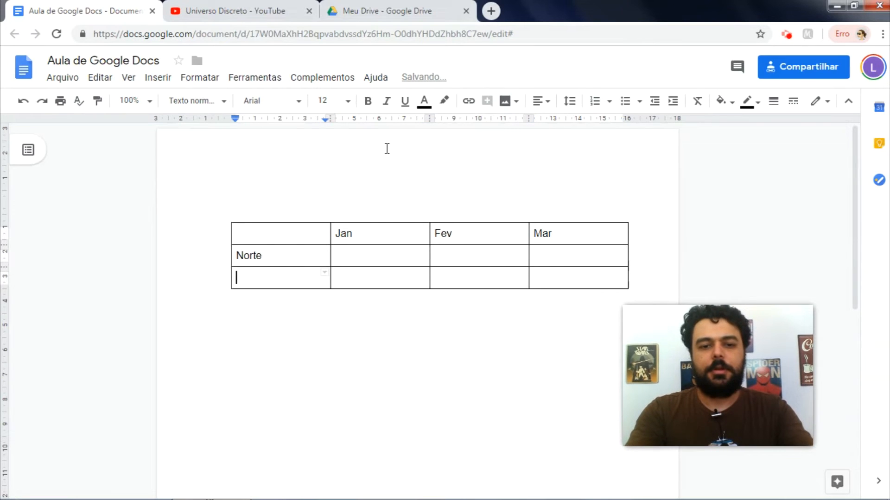
pyautogui.write('S')
pyautogui.press('Tab')
pyautogui.press('Tab')
pyautogui.press('Tab')
pyautogui.press('Tab')
pyautogui.write('O')
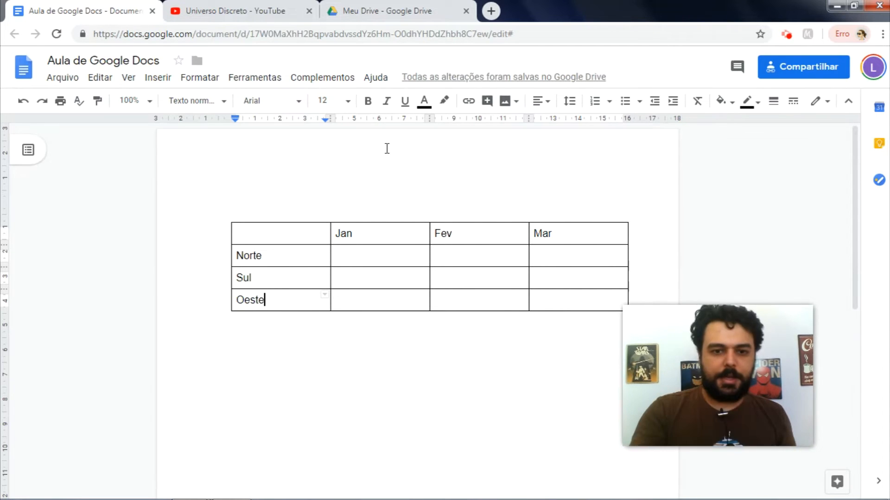
pyautogui.press('Right')
pyautogui.press('Up')
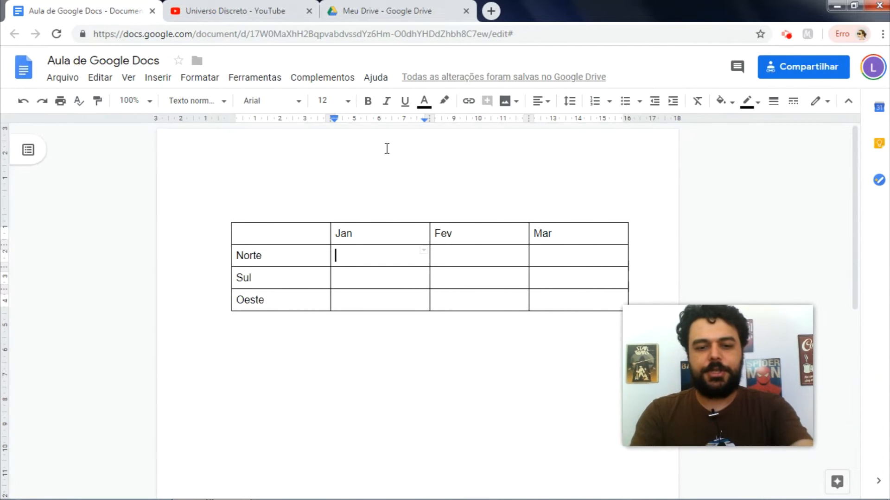
# Step: Fill the data cells row by row with the values 6 through 14
pyautogui.write('6')
pyautogui.press('Tab')
pyautogui.write('7')
pyautogui.press('Tab')
pyautogui.write('8')
pyautogui.press('Tab')
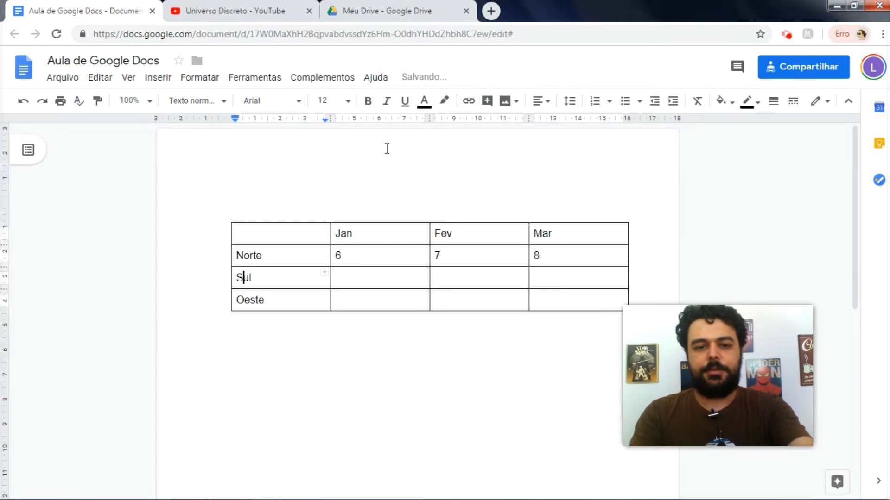
pyautogui.press('Tab')
pyautogui.write('9')
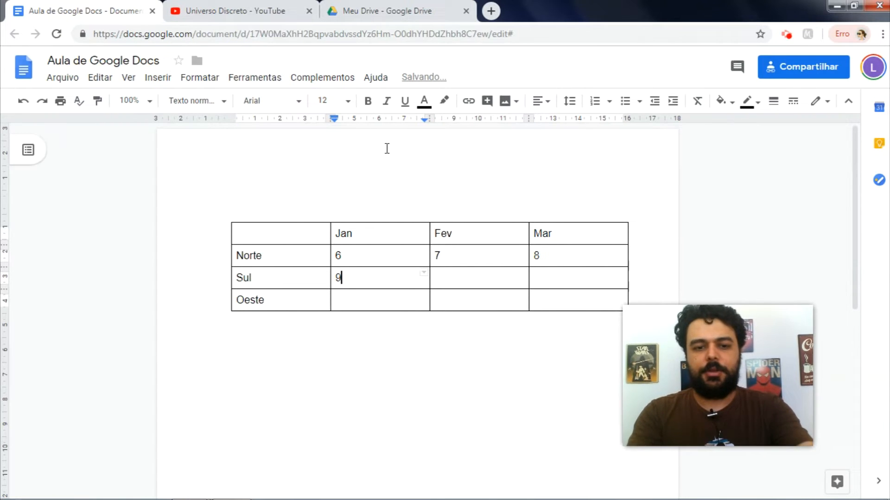
pyautogui.press('Tab')
pyautogui.write('10')
pyautogui.press('Tab')
pyautogui.write('11')
pyautogui.press('Tab')
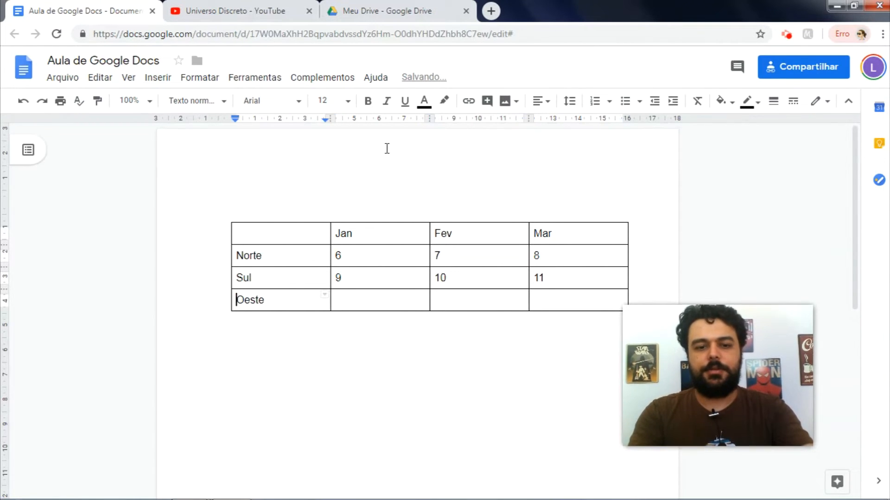
pyautogui.press('Tab')
pyautogui.write('12')
pyautogui.press('Tab')
pyautogui.write('13')
pyautogui.press('Tab')
pyautogui.write('14')
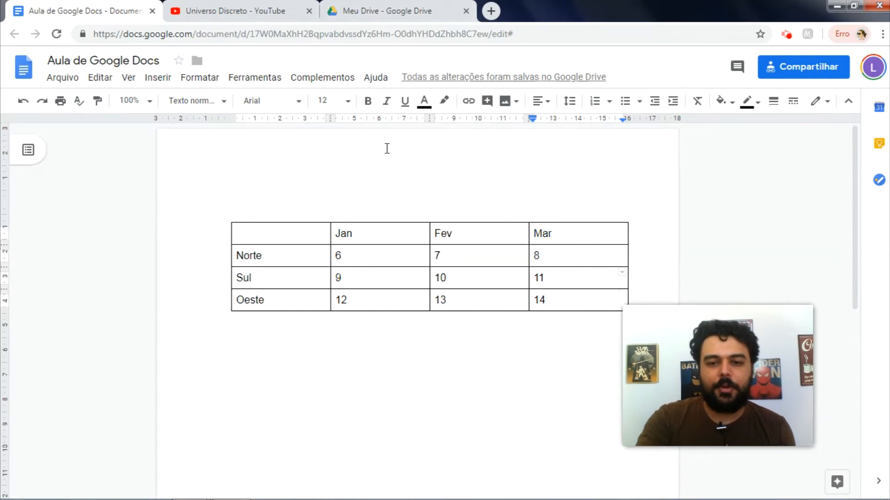
# Step: Select the header row and give its cells a light red background in table properties
pyautogui.press('Left')
pyautogui.press('Left')
pyautogui.press('Left')
pyautogui.press('Right')
pyautogui.press('Right')
pyautogui.press('Right')
pyautogui.press('Right')
pyautogui.press('Right')
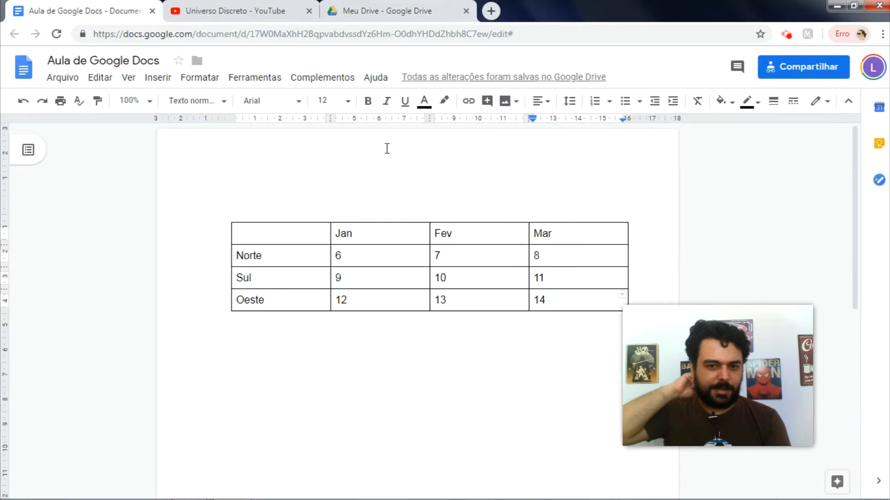
pyautogui.hotkey('ctrl', 'a')
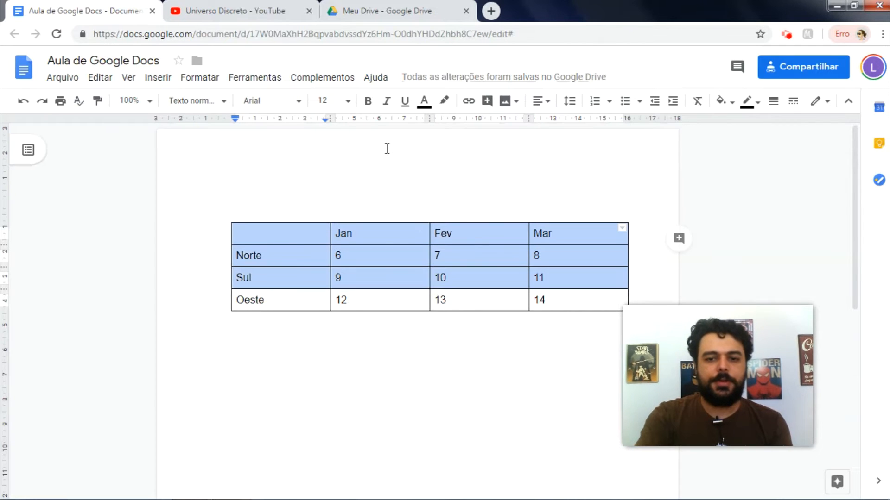
pyautogui.press('Up')
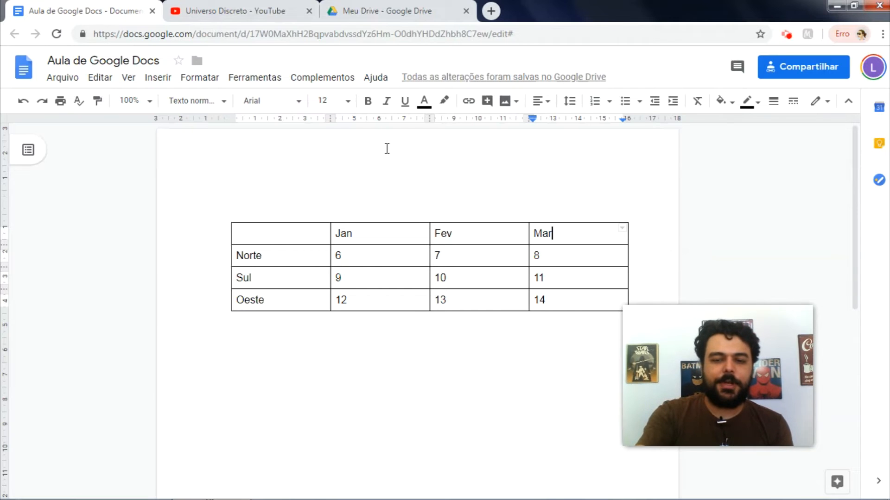
pyautogui.hotkey('shift', 'Left')
pyautogui.hotkey('shift', 'Left')
pyautogui.hotkey('shift', 'Left')
pyautogui.hotkey('shift', 'Left')
pyautogui.hotkey('shift', 'Left')
pyautogui.hotkey('shift', 'Left')
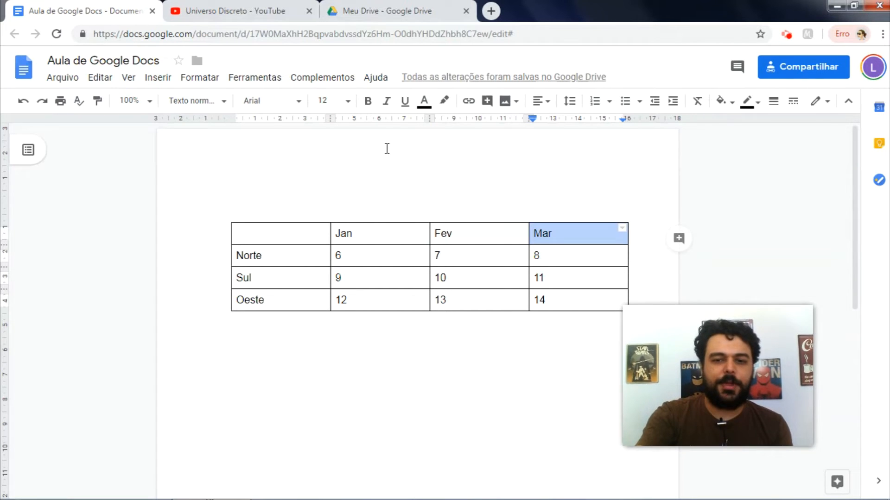
pyautogui.hotkey('shift', 'Left')
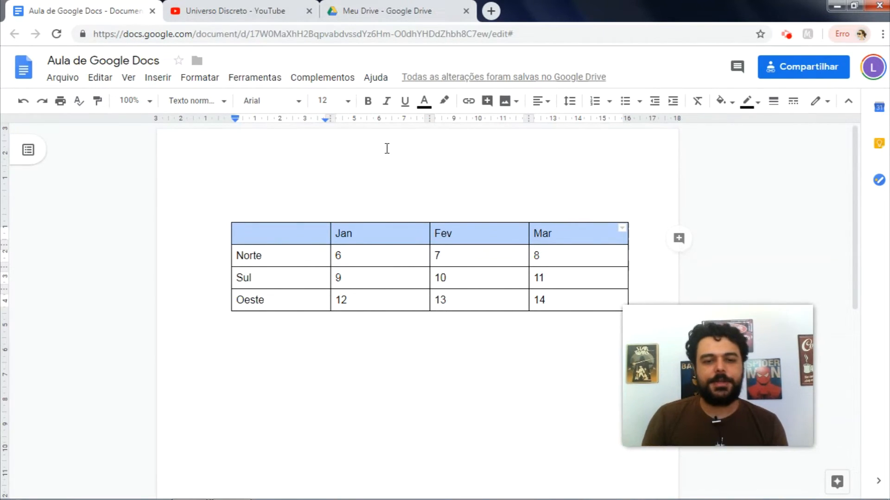
pyautogui.rightClick(382, 235)
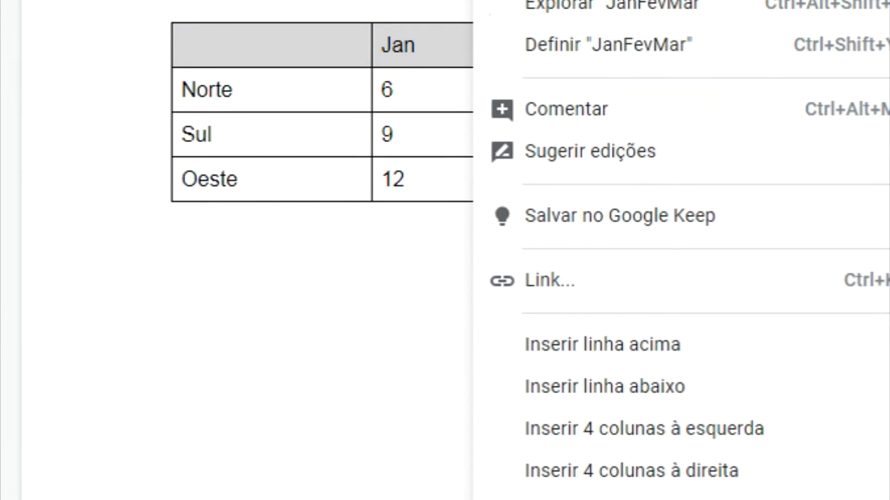
pyautogui.scroll(-5, 882, 79)
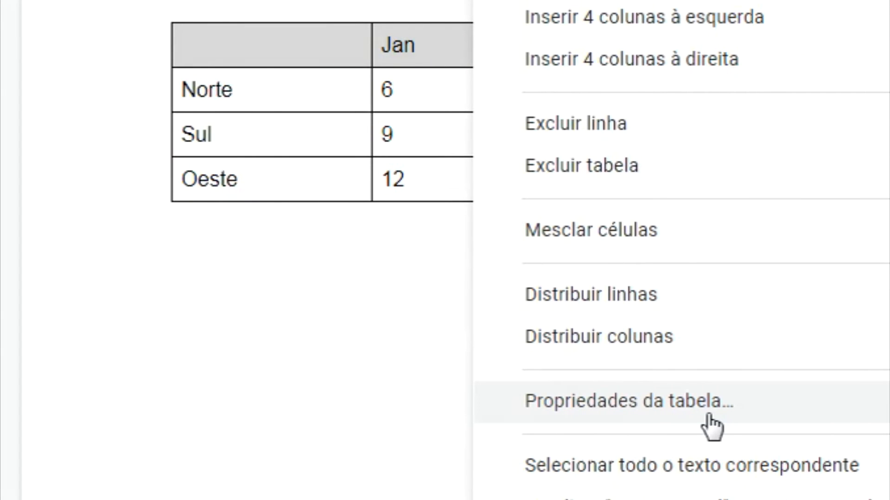
pyautogui.click(700, 404)
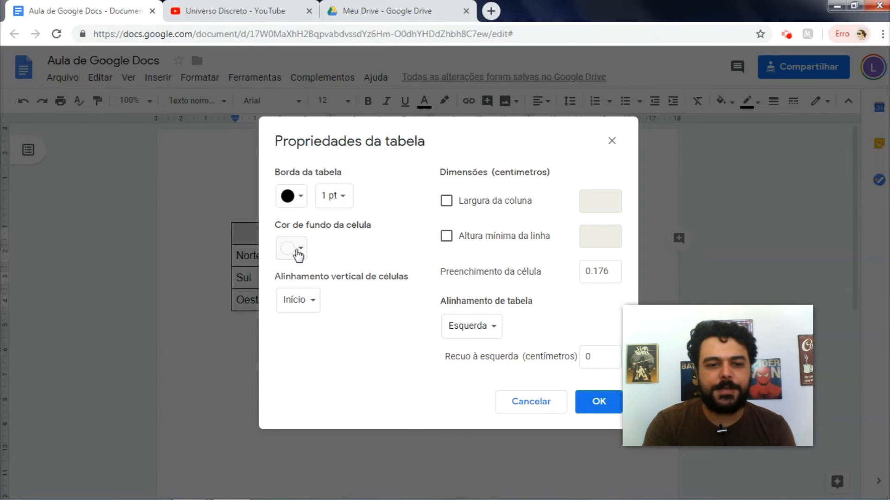
pyautogui.click(298, 253)
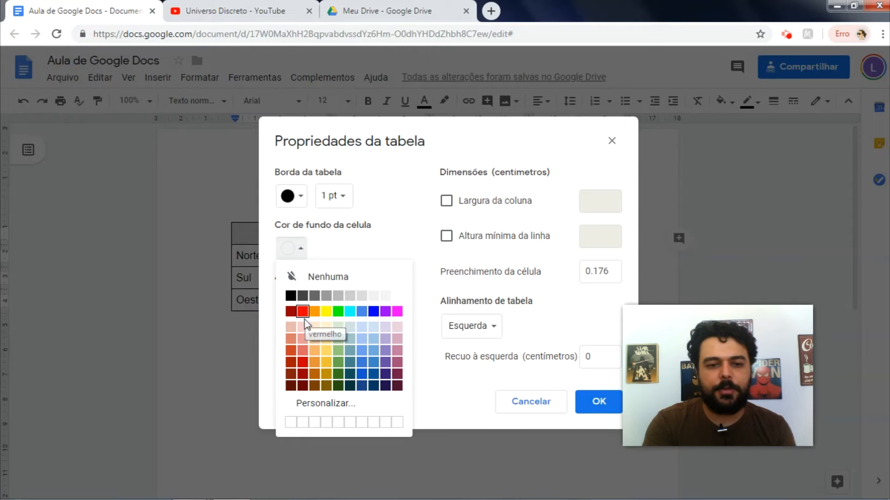
pyautogui.click(303, 350)
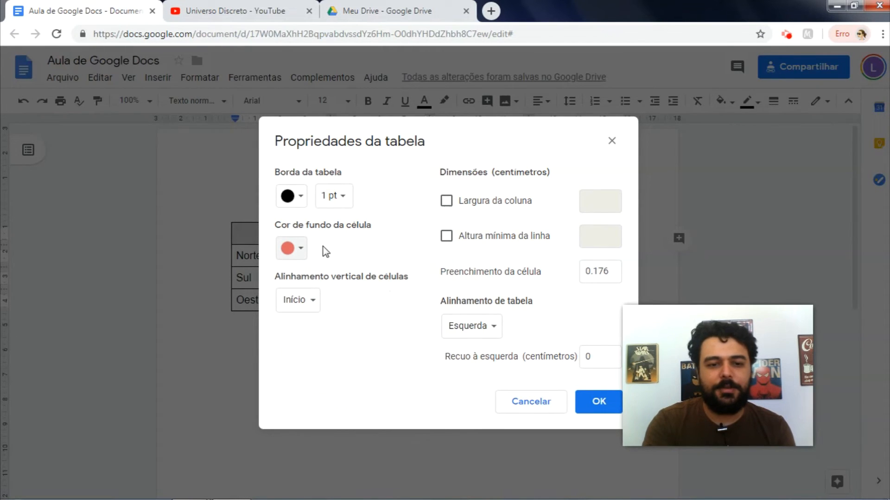
# Step: Set orange table borders, centre cell contents vertically, and centre the table on the page
pyautogui.click(303, 201)
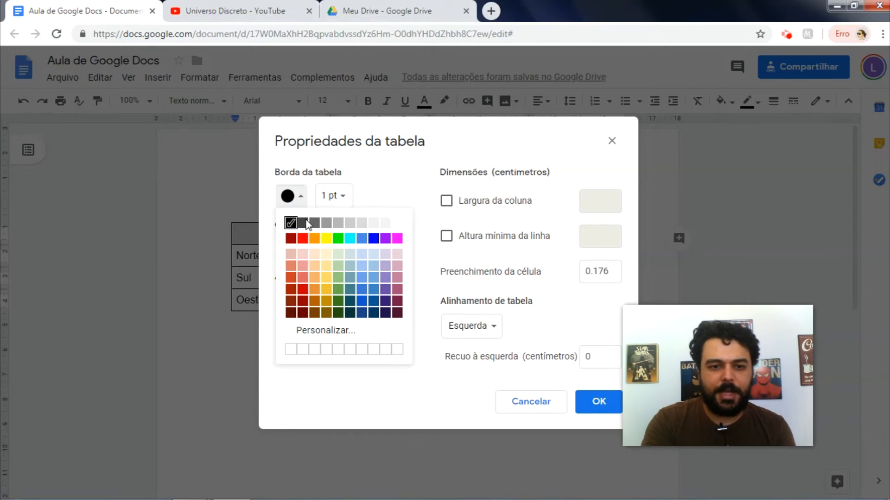
pyautogui.click(314, 239)
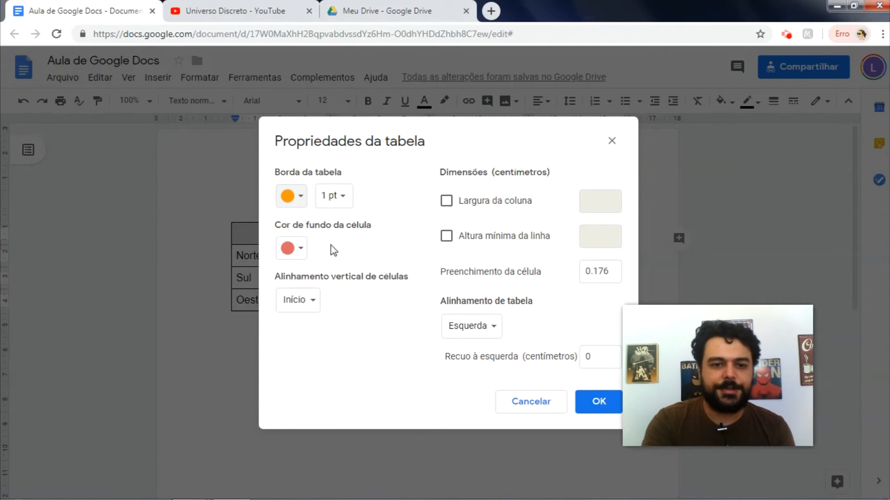
pyautogui.click(301, 302)
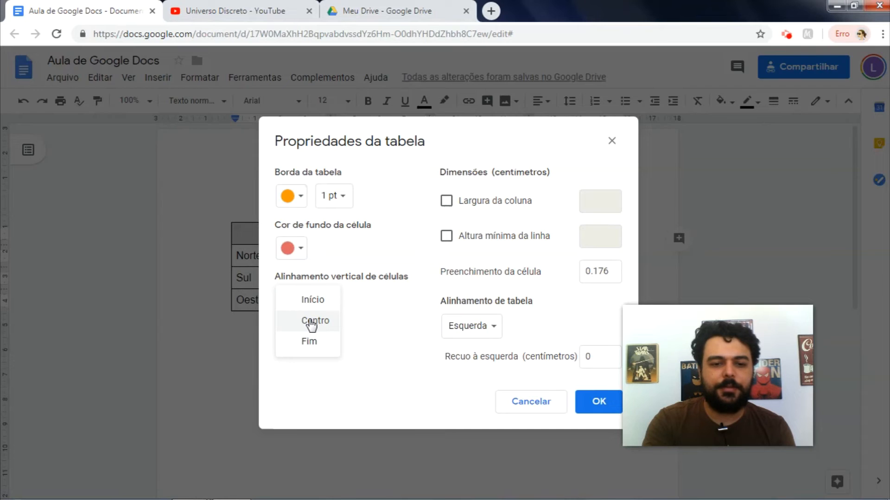
pyautogui.click(312, 324)
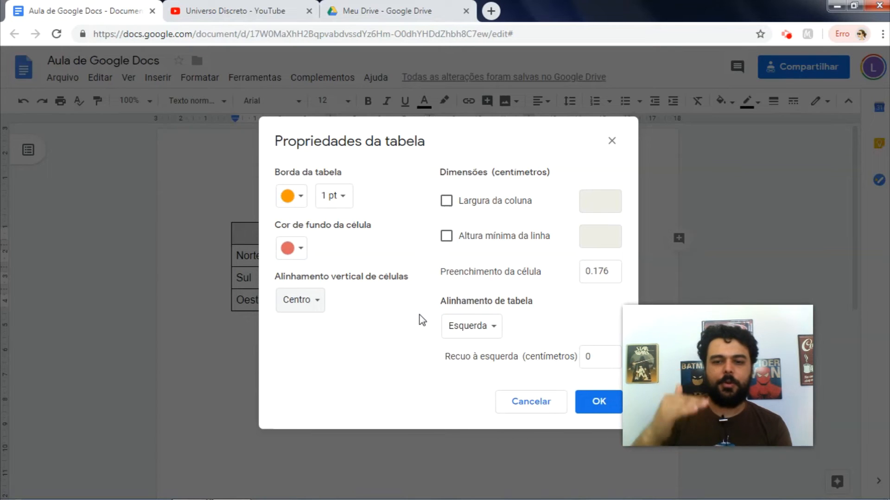
pyautogui.click(470, 327)
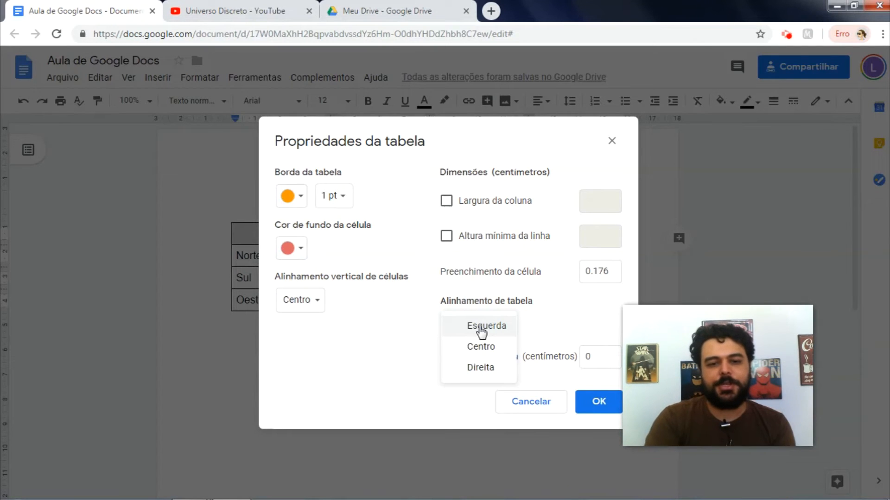
pyautogui.click(478, 349)
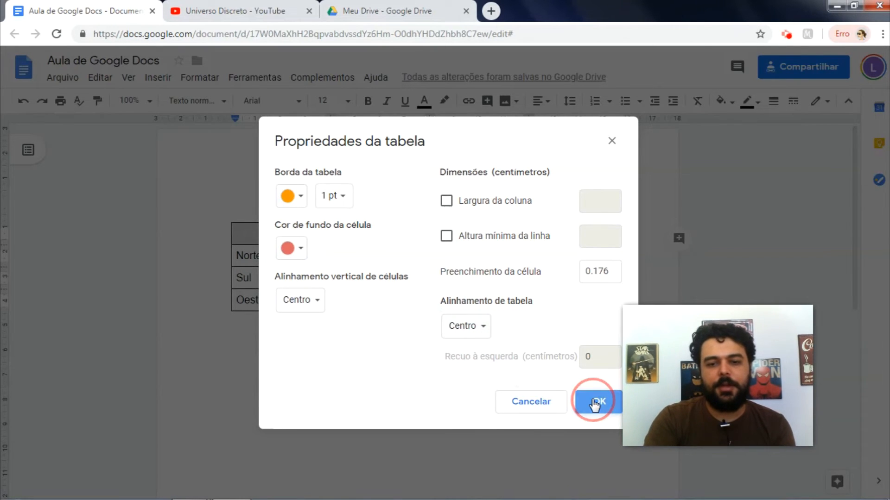
pyautogui.click(595, 403)
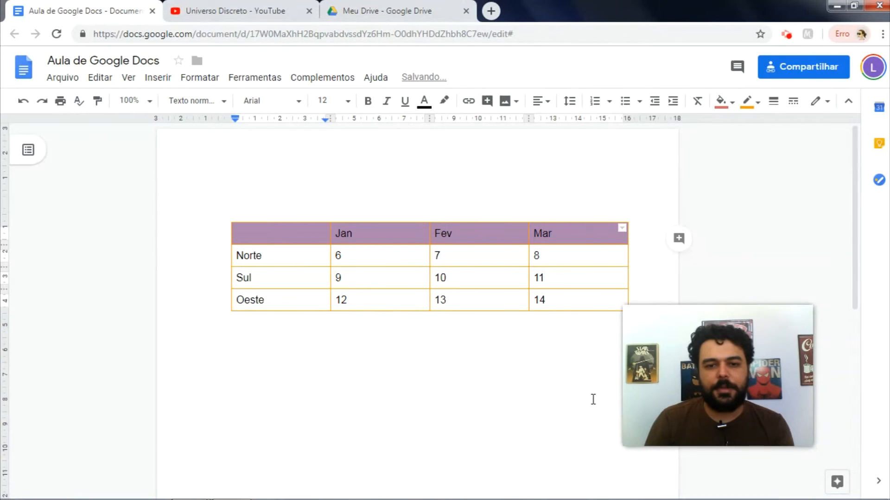
# Step: Colour the Jan, Fev, Mar header row text white
pyautogui.click(579, 256)
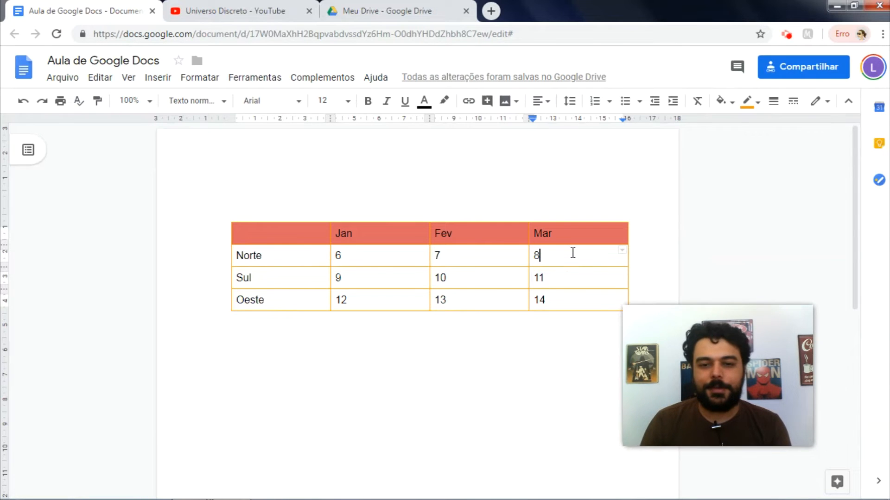
pyautogui.press('Up')
pyautogui.press('Up')
pyautogui.press('Down')
pyautogui.press('Right')
pyautogui.press('Right')
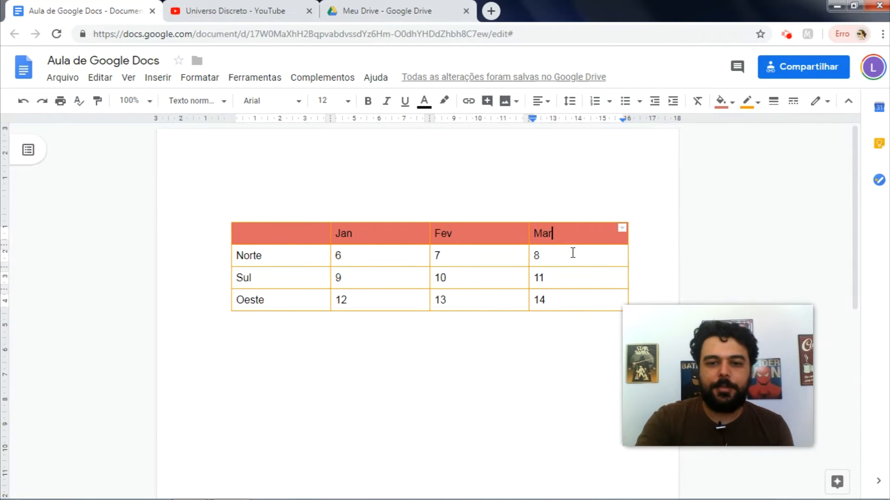
pyautogui.hotkey('shift', 'Left')
pyautogui.hotkey('shift', 'Left')
pyautogui.hotkey('shift', 'Left')
pyautogui.hotkey('shift', 'Left')
pyautogui.hotkey('shift', 'Left')
pyautogui.hotkey('shift', 'Left')
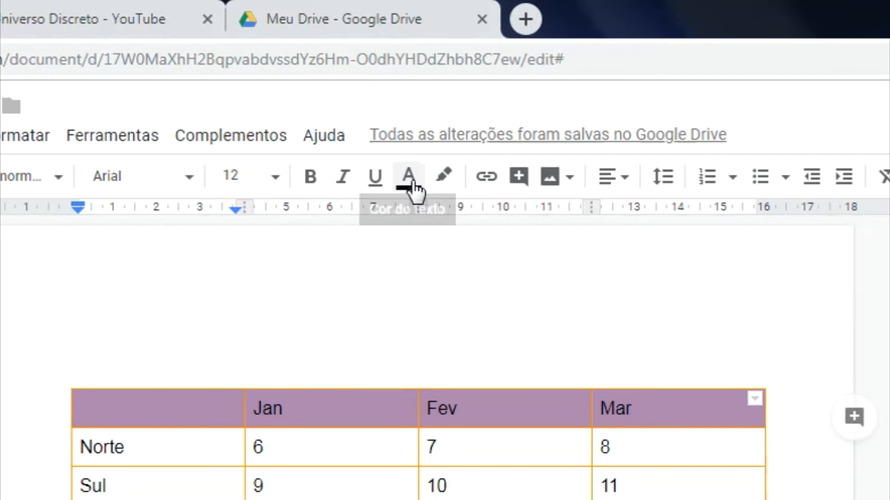
pyautogui.click(409, 178)
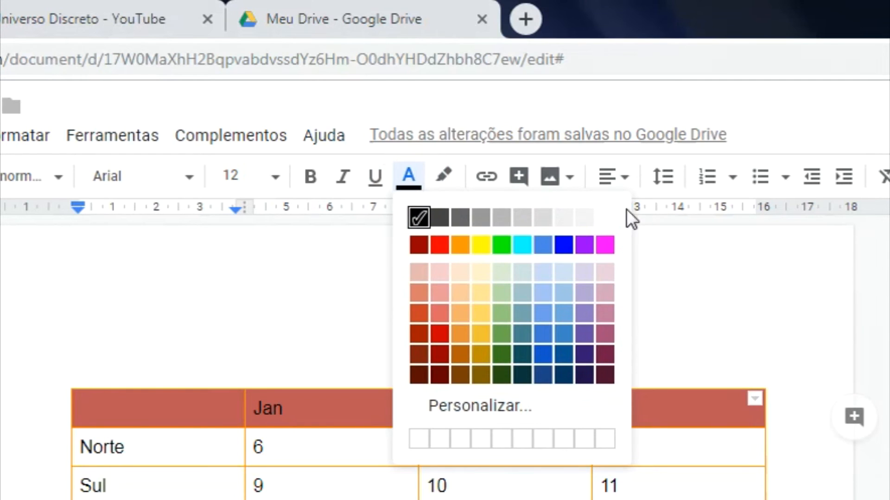
pyautogui.click(604, 219)
pyautogui.click(628, 449)
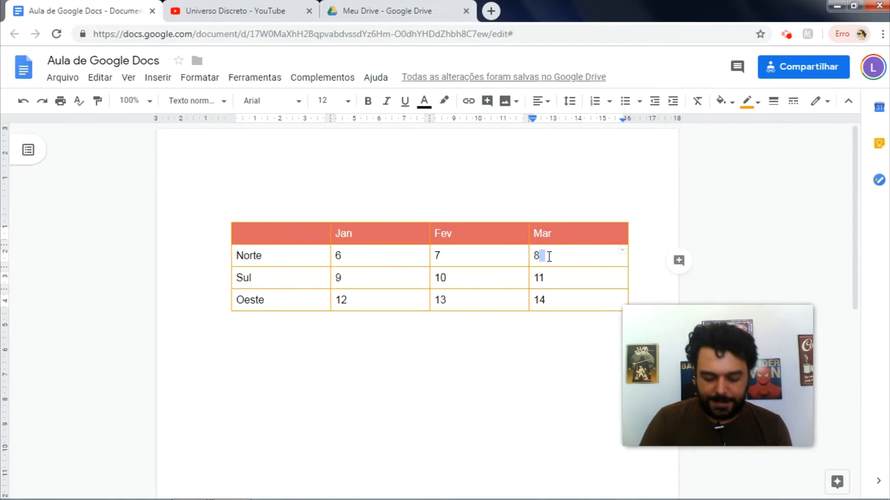
pyautogui.press('Up')
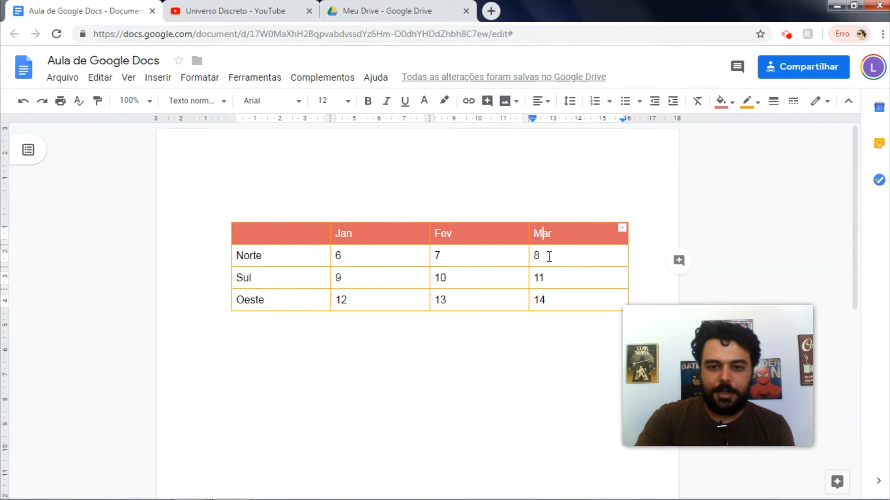
pyautogui.hotkey('shift', 'Left')
pyautogui.hotkey('shift', 'Left')
pyautogui.hotkey('shift', 'Left')
pyautogui.hotkey('shift', 'Left')
pyautogui.hotkey('shift', 'Left')
pyautogui.hotkey('shift', 'Left')
pyautogui.hotkey('shift', 'Left')
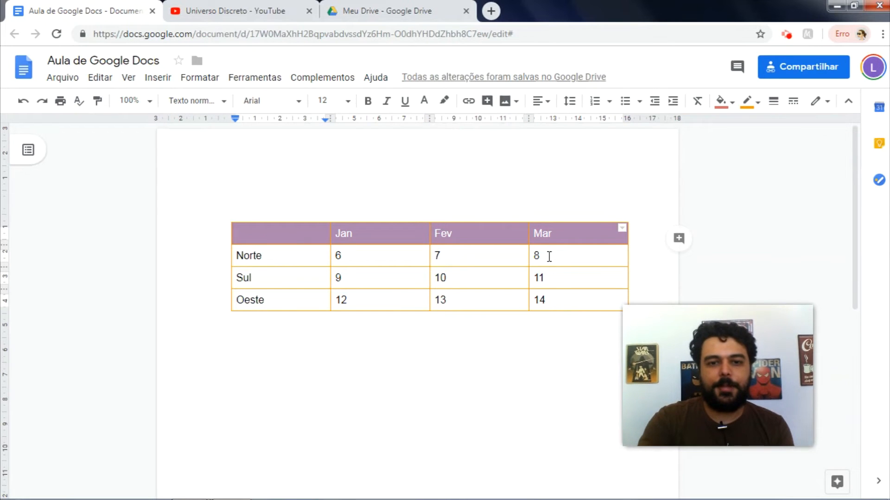
# Step: In Propriedades da tabela, fill the header row red and set black 2.25 pt borders
pyautogui.rightClick(469, 235)
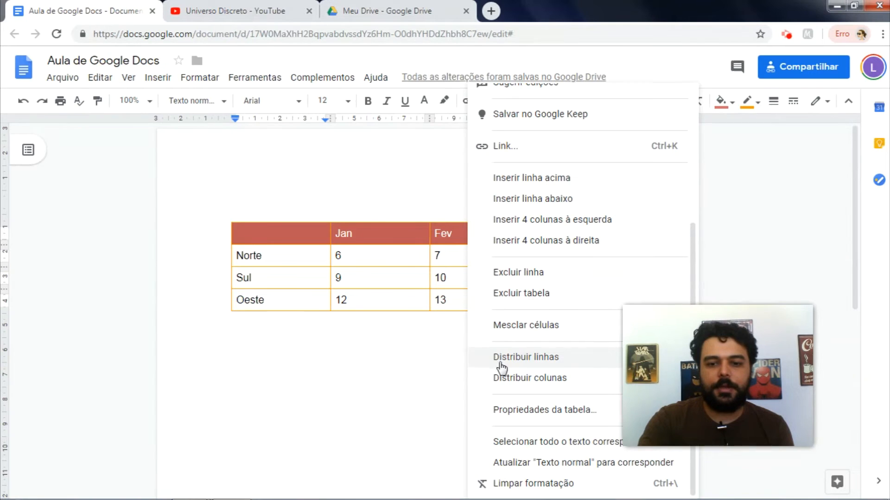
pyautogui.click(503, 411)
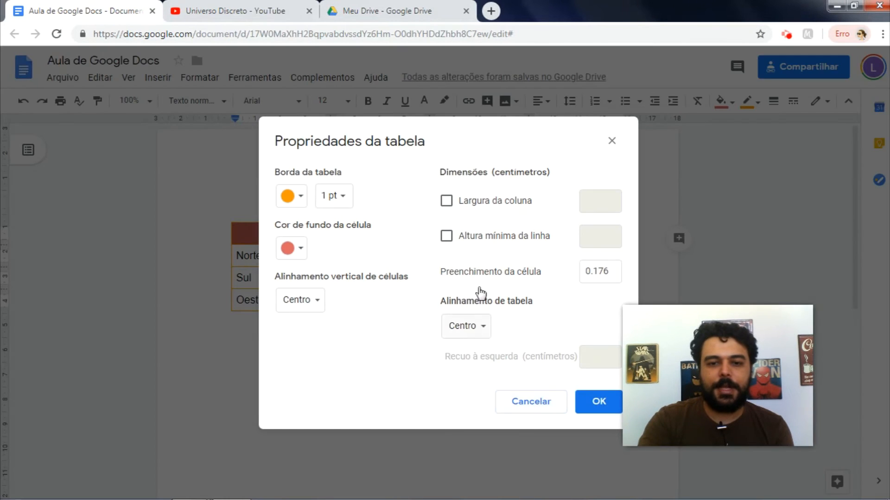
pyautogui.click(296, 248)
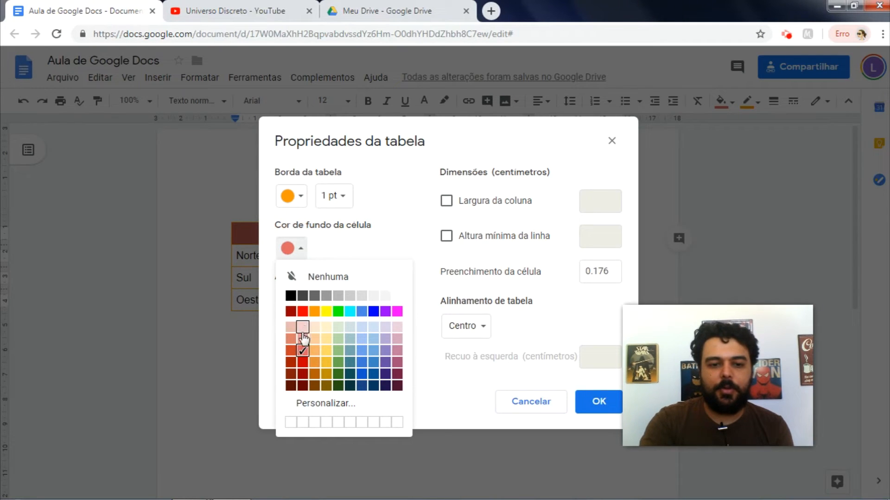
pyautogui.click(305, 365)
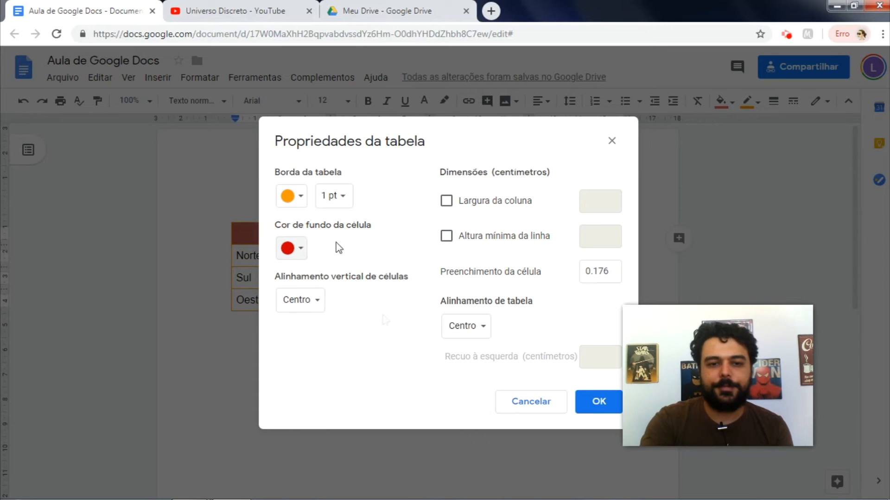
pyautogui.click(299, 198)
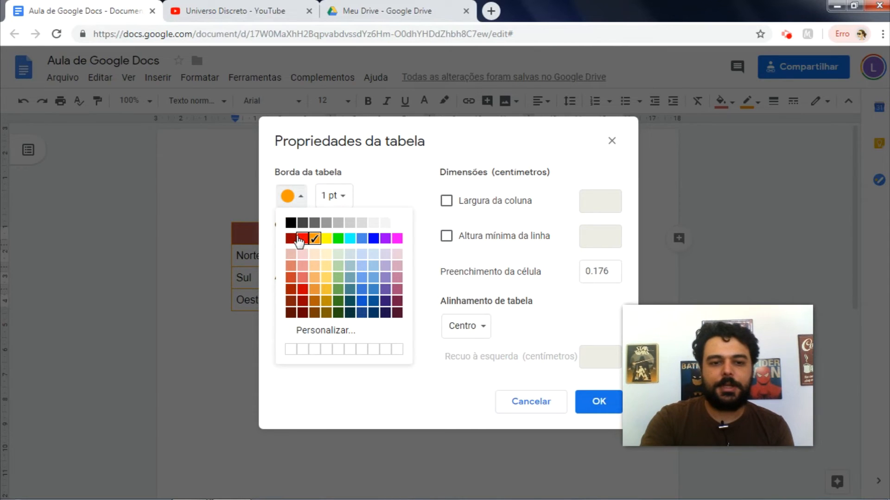
pyautogui.click(291, 223)
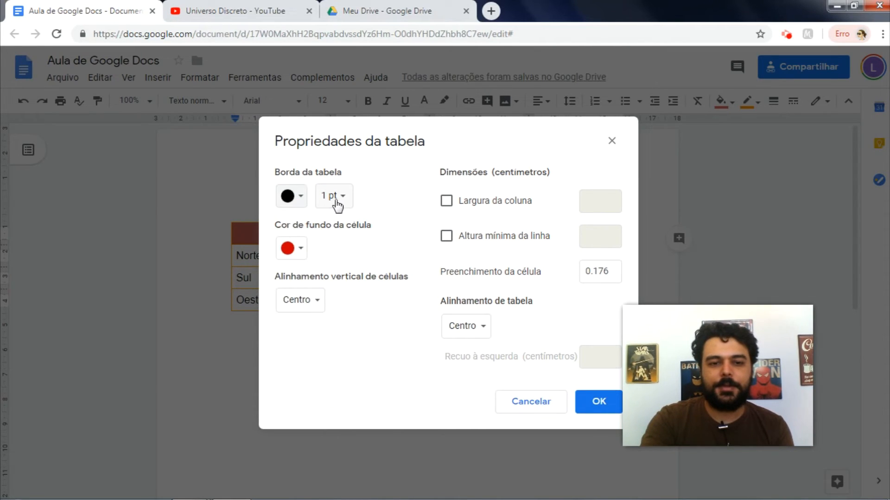
pyautogui.click(337, 200)
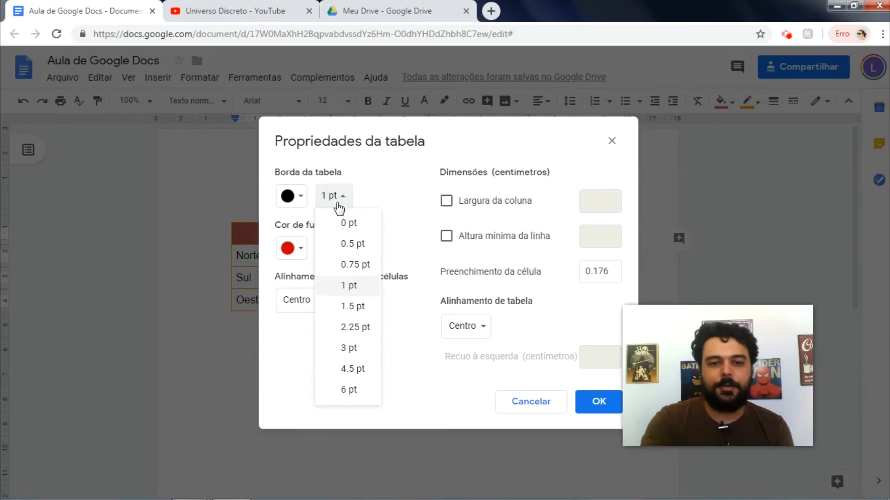
pyautogui.click(347, 326)
pyautogui.click(591, 401)
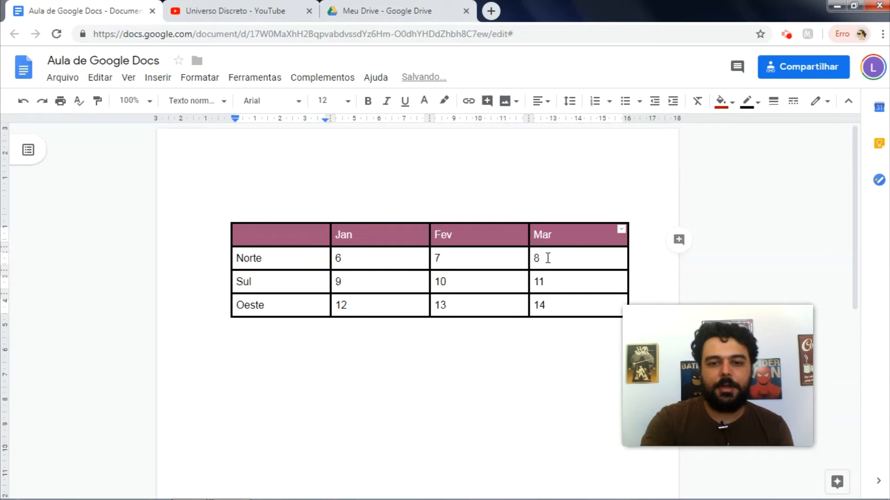
pyautogui.click(548, 259)
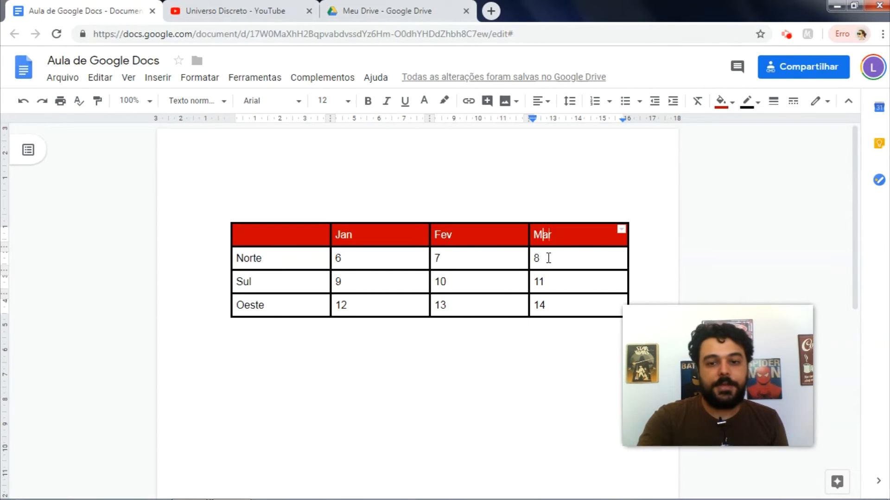
# Step: Insert a new empty row above the month header row
pyautogui.click(556, 237)
pyautogui.rightClick(558, 234)
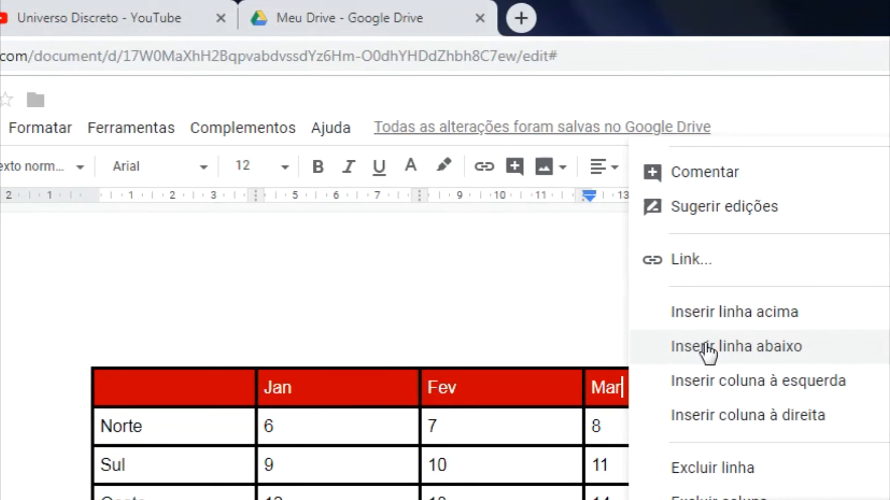
pyautogui.click(722, 320)
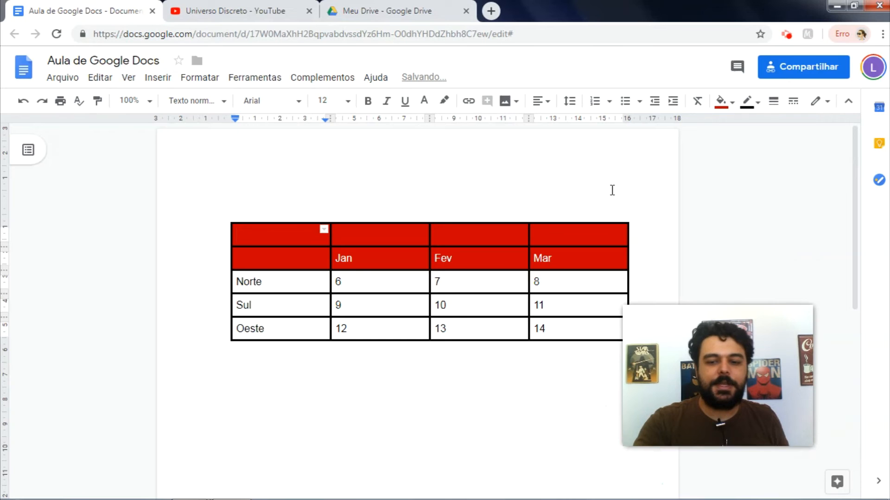
# Step: Merge the new top row's four cells into one
pyautogui.hotkey('shift', 'Right')
pyautogui.hotkey('shift', 'Right')
pyautogui.hotkey('shift', 'Right')
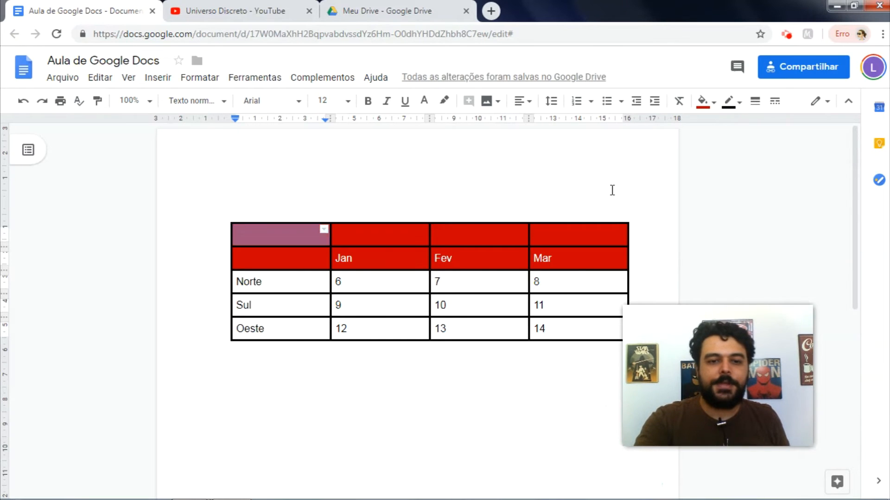
pyautogui.hotkey('shift', 'Right')
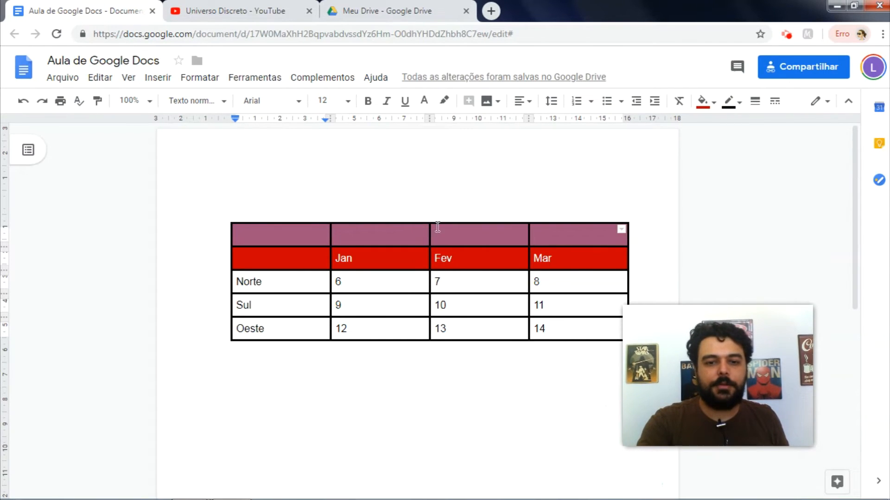
pyautogui.rightClick(417, 236)
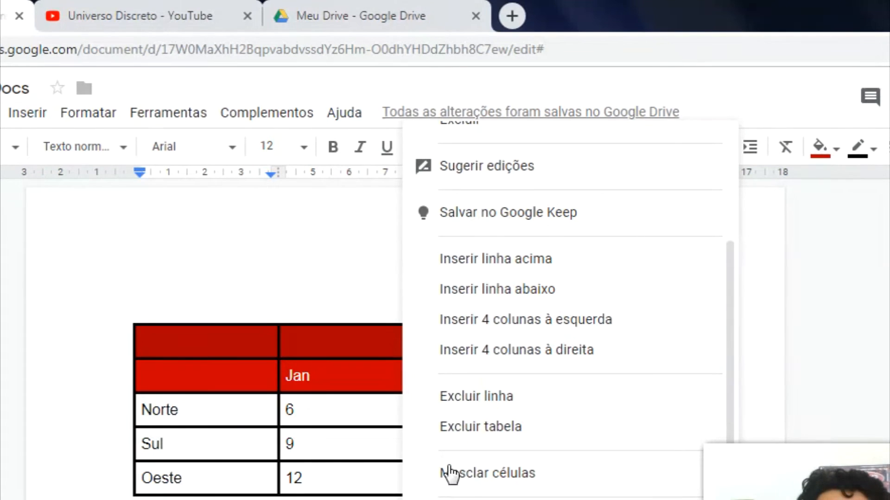
pyautogui.click(448, 474)
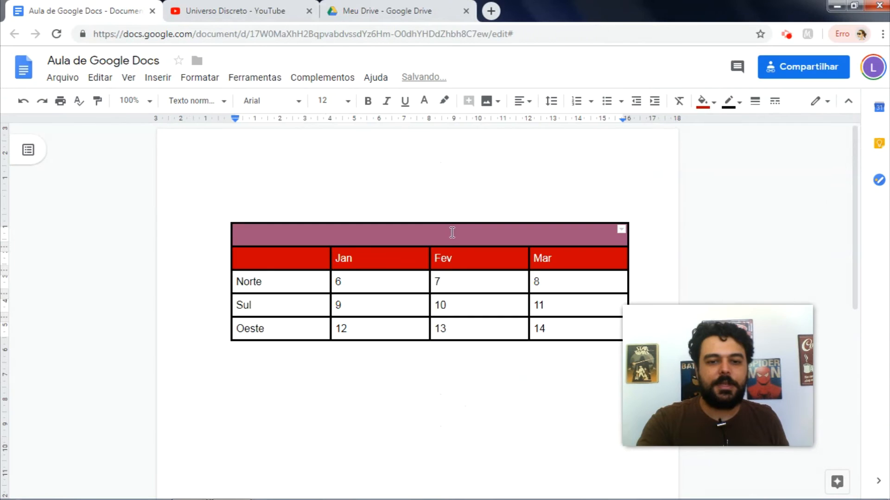
pyautogui.click(452, 232)
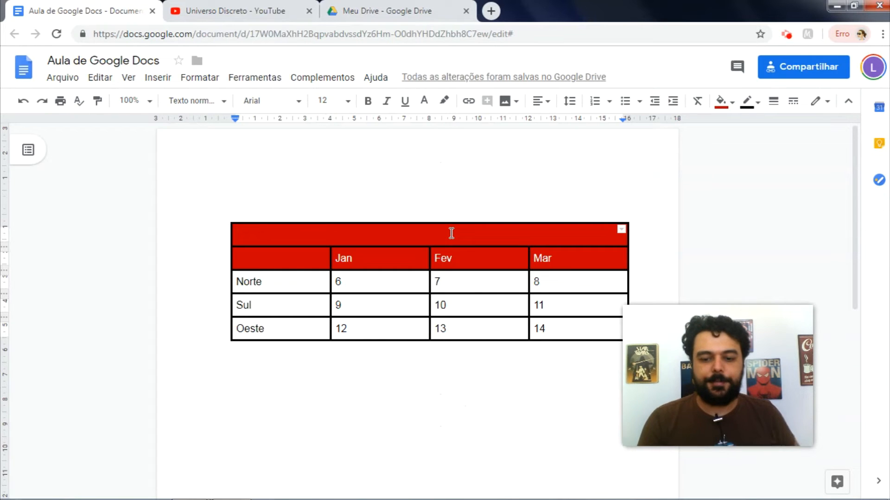
# Step: Type Calendário in the merged top cell and centre it
pyautogui.write('Calen')
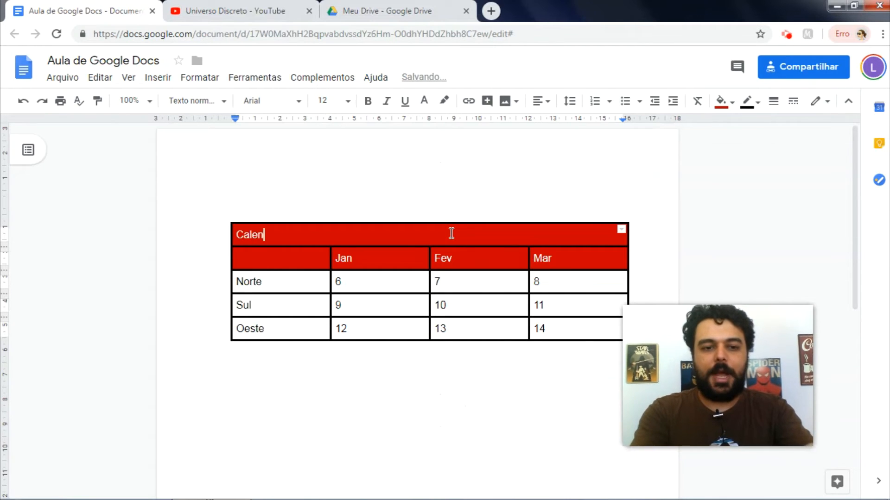
pyautogui.write('dário')
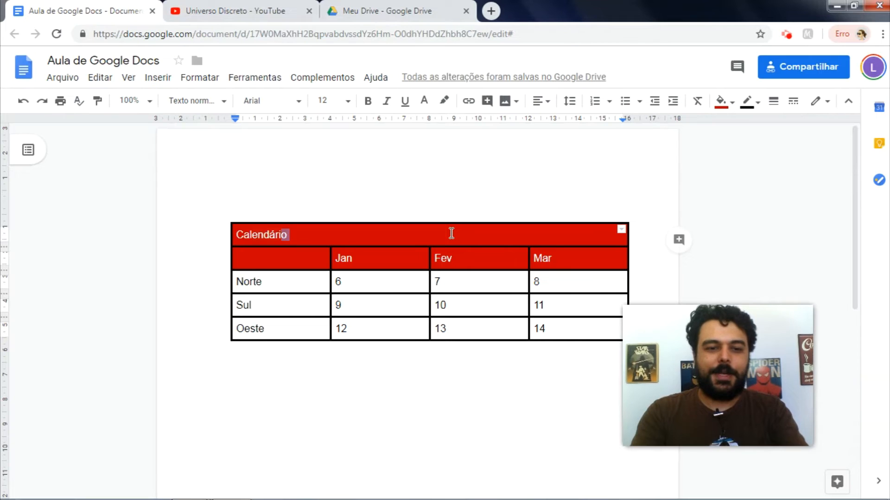
pyautogui.hotkey('shift', 'Left')
pyautogui.hotkey('shift', 'Left')
pyautogui.hotkey('shift', 'Left')
pyautogui.hotkey('shift', 'Left')
pyautogui.hotkey('shift', 'Left')
pyautogui.hotkey('shift', 'Left')
pyautogui.hotkey('shift', 'Left')
pyautogui.hotkey('shift', 'Left')
pyautogui.hotkey('shift', 'Left')
pyautogui.hotkey('shift', 'Left')
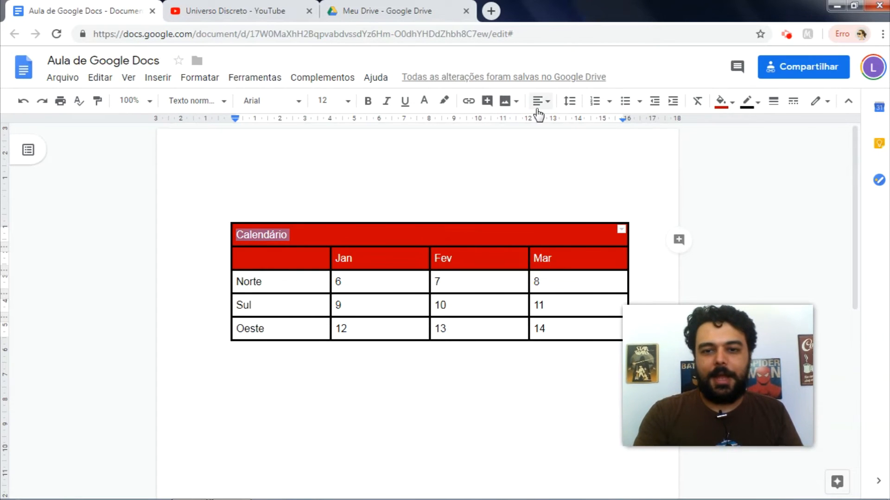
pyautogui.click(541, 103)
pyautogui.click(507, 126)
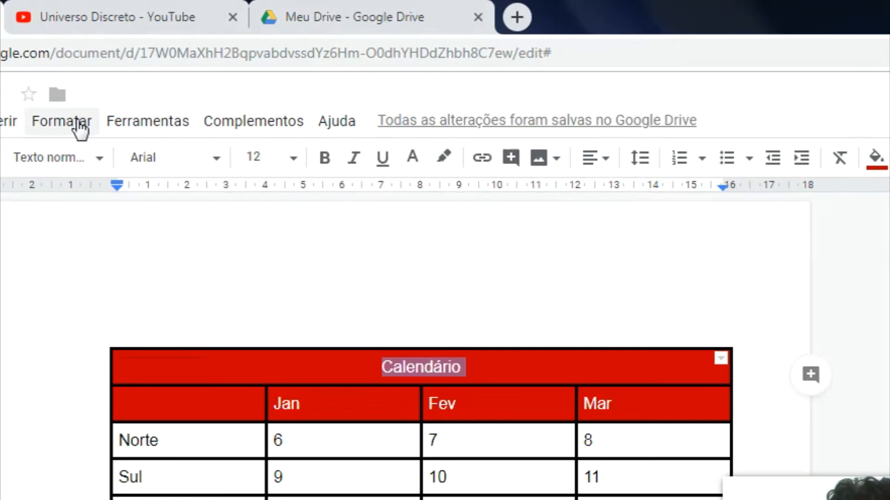
# Step: Change Calendário to uppercase via Format > Text > Capitalization
pyautogui.click(208, 79)
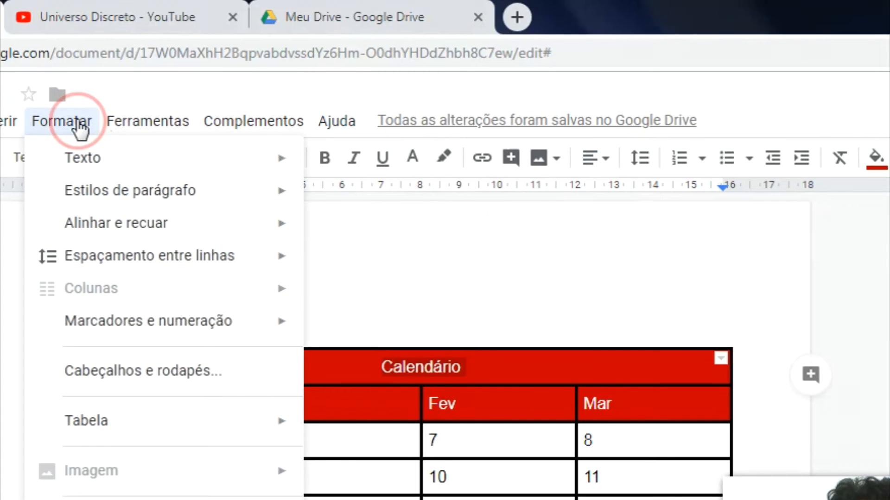
pyautogui.moveTo(111, 171)
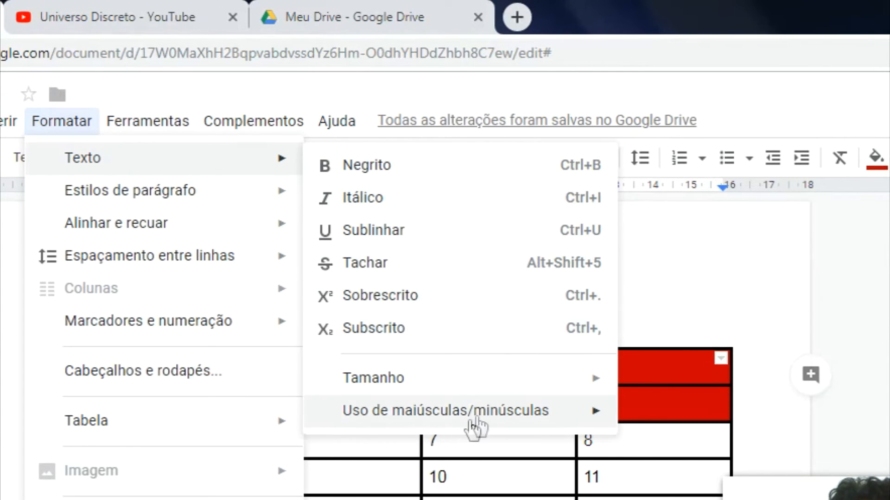
pyautogui.moveTo(527, 423)
pyautogui.click(698, 449)
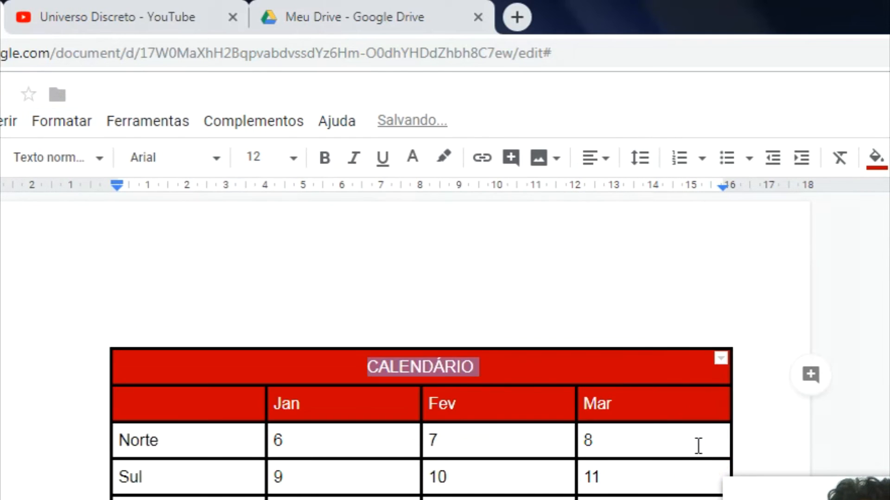
# Step: Make the CALENDÁRIO title bold
pyautogui.click(516, 444)
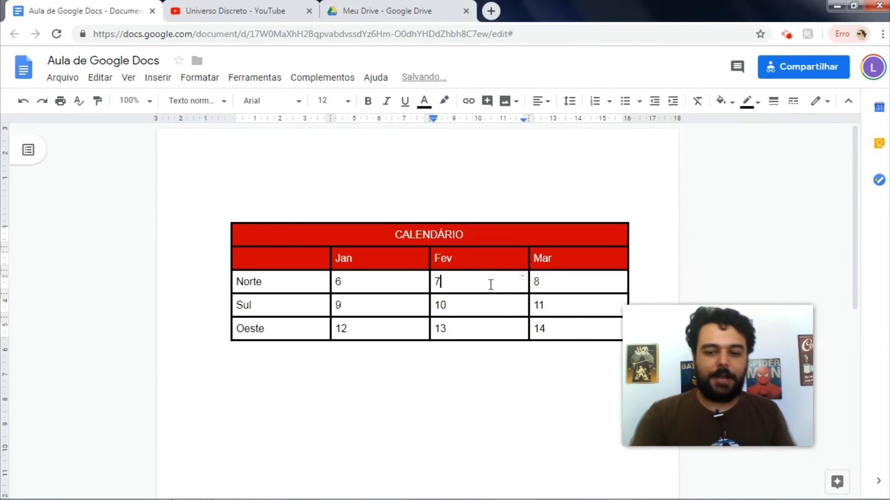
pyautogui.press('Up')
pyautogui.press('Up')
pyautogui.press('End')
pyautogui.hotkey('shift', 'Left')
pyautogui.hotkey('shift', 'Left')
pyautogui.hotkey('shift', 'Left')
pyautogui.hotkey('shift', 'Left')
pyautogui.hotkey('shift', 'Left')
pyautogui.hotkey('shift', 'Left')
pyautogui.hotkey('shift', 'Left')
pyautogui.hotkey('shift', 'Left')
pyautogui.hotkey('shift', 'Left')
pyautogui.hotkey('shift', 'Left')
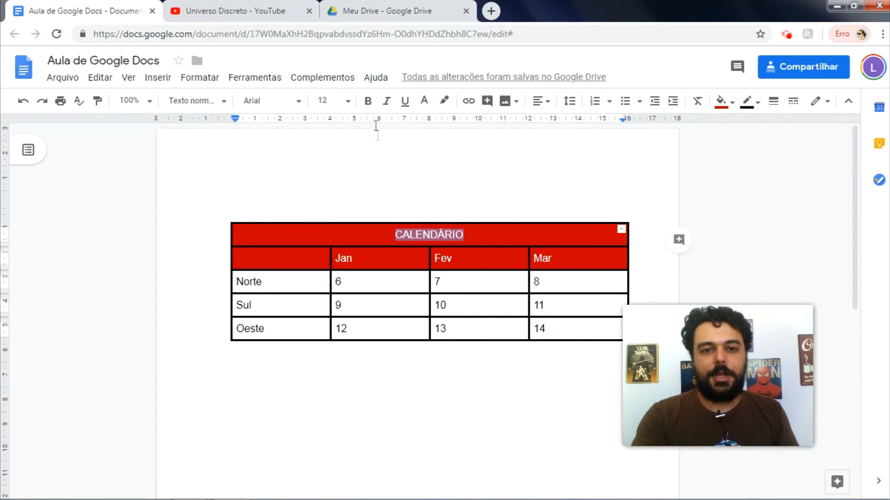
pyautogui.click(368, 103)
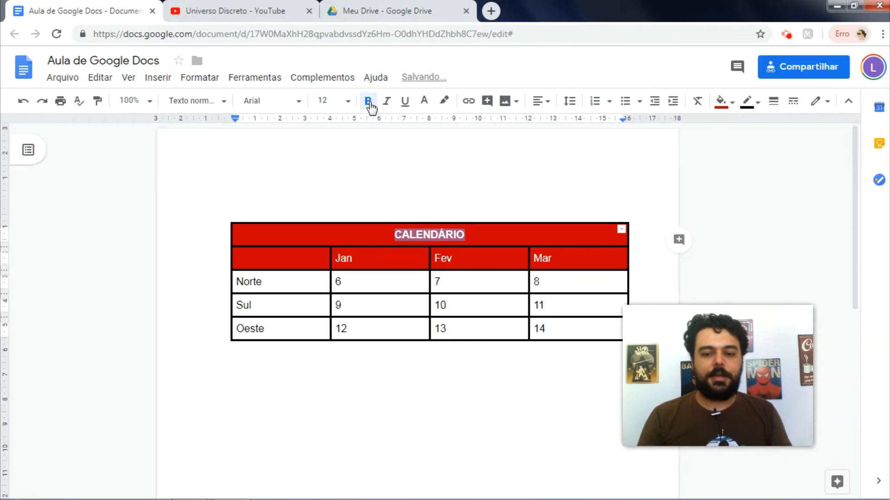
pyautogui.press('Down')
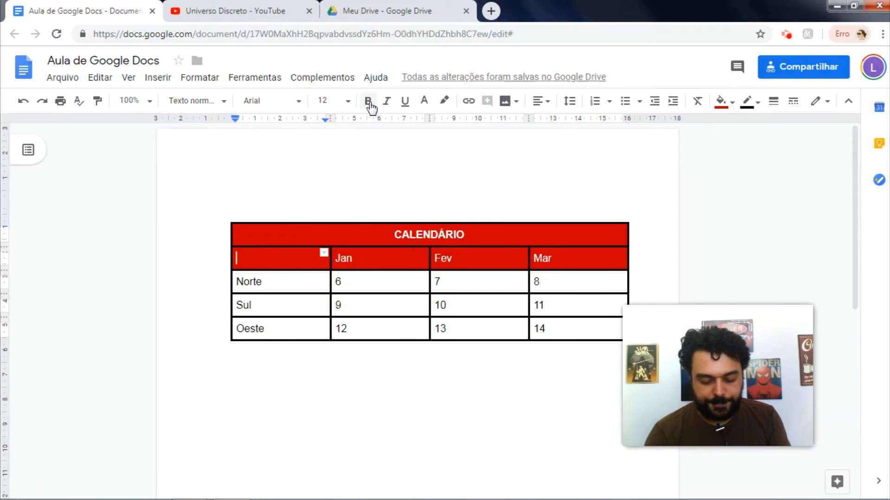
# Step: Narrow the first, Jan and Fev columns of the Calendário table by dragging their borders
pyautogui.moveTo(330, 263); pyautogui.dragTo(281, 259)
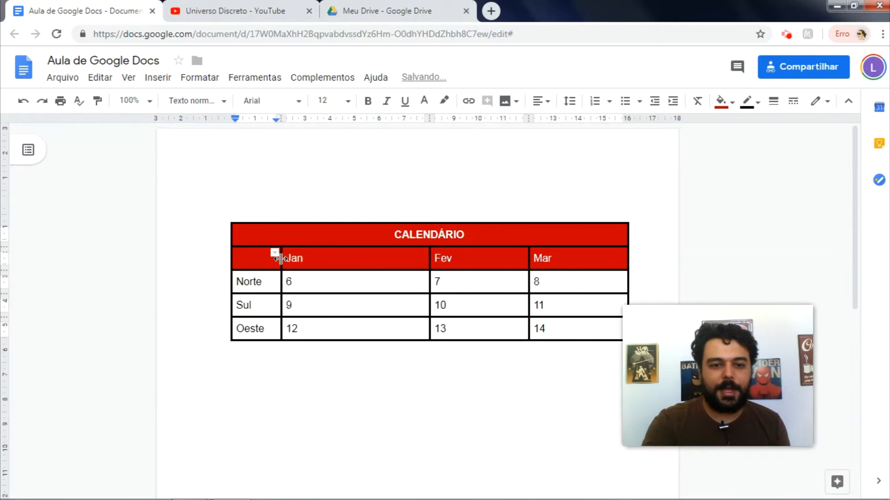
pyautogui.moveTo(428, 257); pyautogui.dragTo(361, 256)
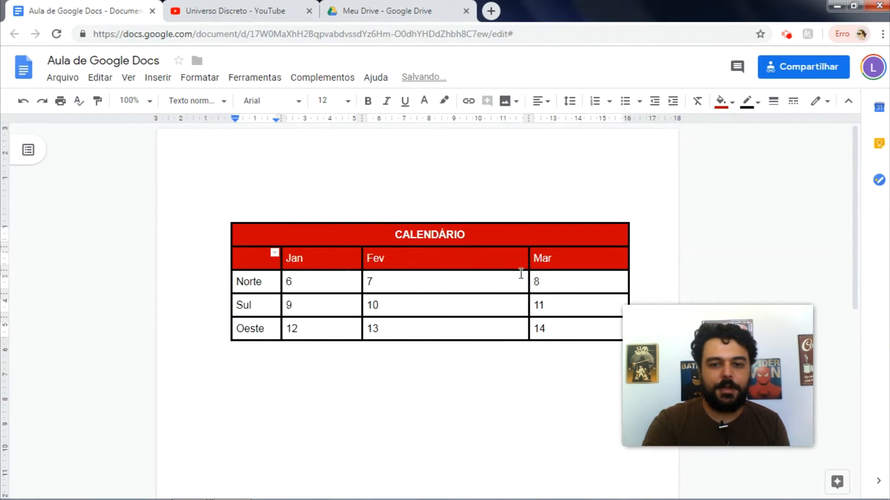
pyautogui.moveTo(529, 263); pyautogui.dragTo(477, 262)
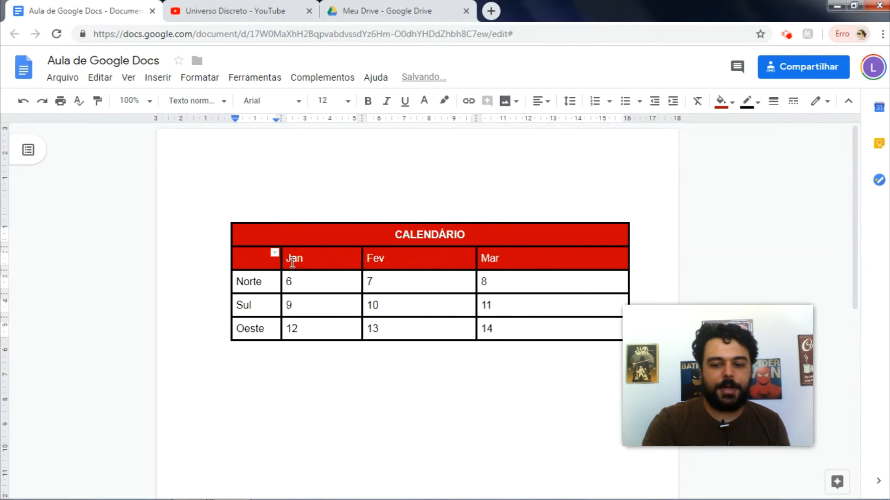
# Step: Select the cells below the title and distribute all four columns to equal widths
pyautogui.hotkey('shift', 'Down')
pyautogui.hotkey('shift', 'Down')
pyautogui.hotkey('shift', 'Down')
pyautogui.hotkey('shift', 'Right')
pyautogui.hotkey('shift', 'Right')
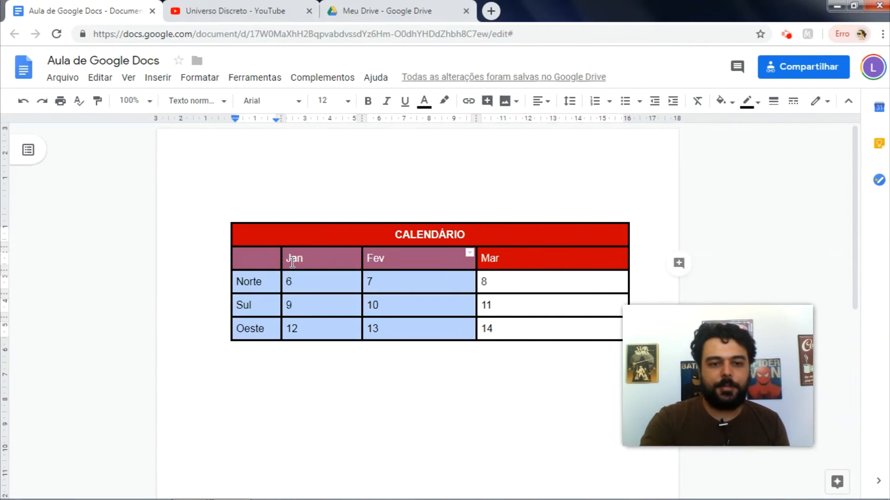
pyautogui.hotkey('shift', 'Right')
pyautogui.rightClick(319, 275)
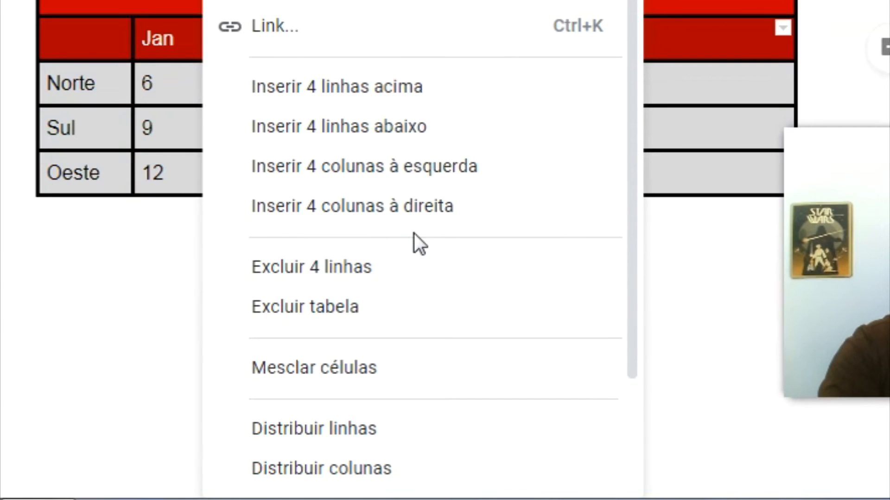
pyautogui.moveTo(635, 312); pyautogui.dragTo(632, 379)
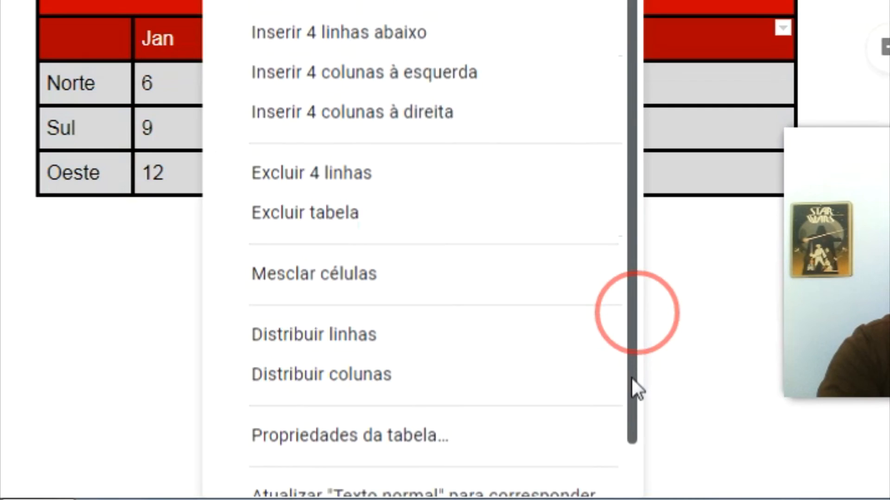
pyautogui.click(476, 377)
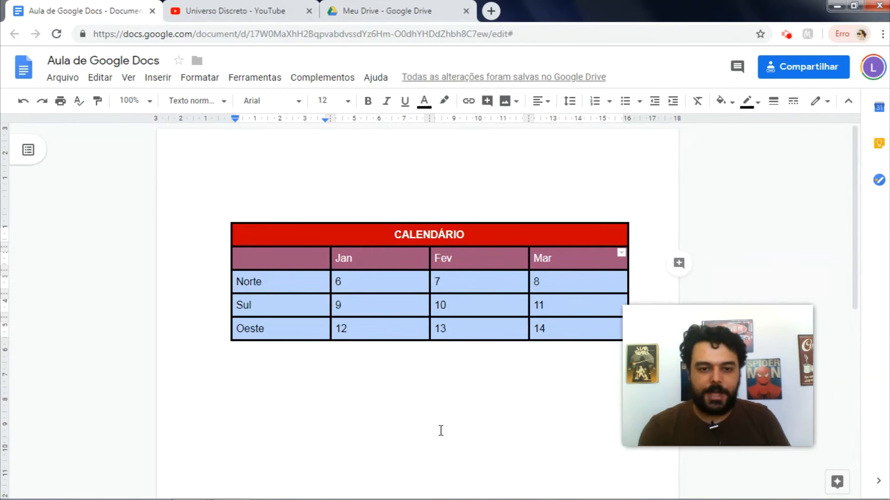
# Step: Merge the Norte and Sul cells in the Jan column into one cell
pyautogui.click(382, 278)
pyautogui.moveTo(382, 278); pyautogui.dragTo(381, 279)
pyautogui.hotkey('shift', 'Right')
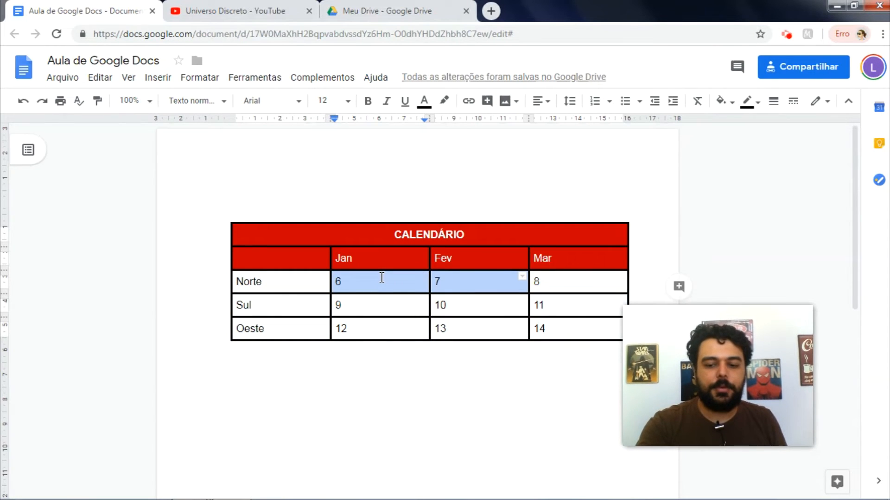
pyautogui.press('Left')
pyautogui.press('Right')
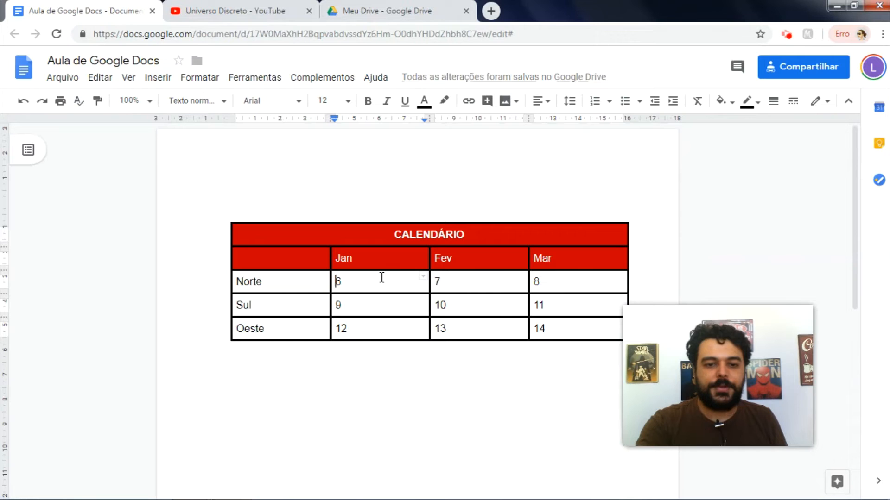
pyautogui.hotkey('shift', 'Down')
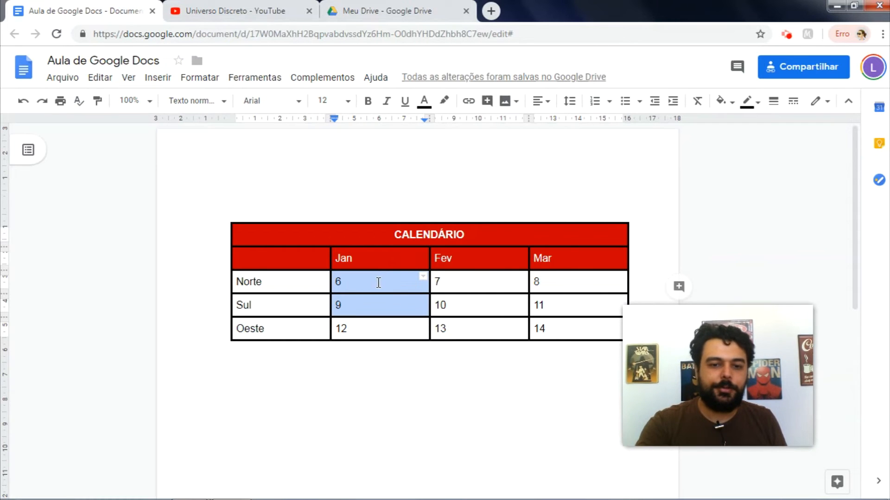
pyautogui.rightClick(378, 282)
pyautogui.click(435, 399)
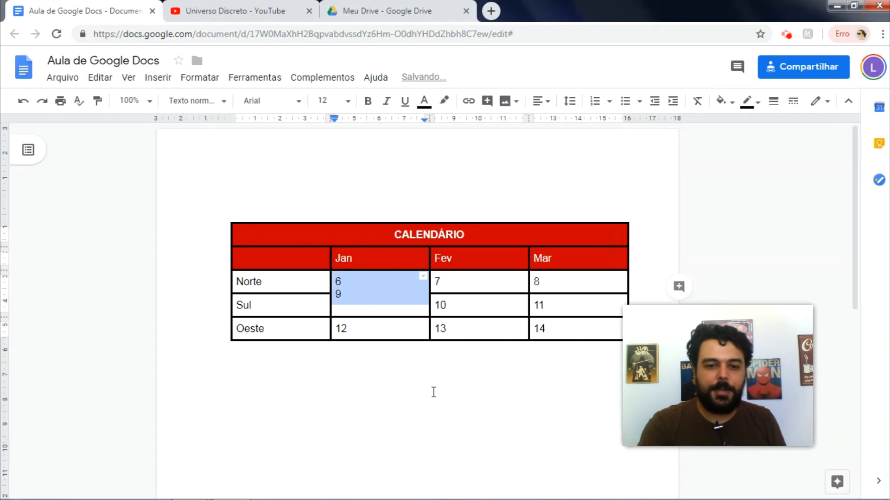
# Step: Clear the 6 and 9 from the merged cell, then select everything and delete the table
pyautogui.click(389, 300)
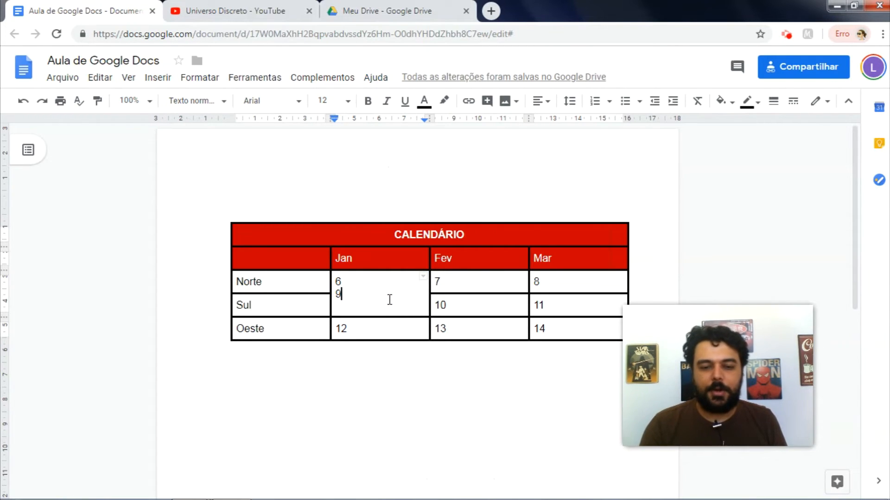
pyautogui.press('BackSpace')
pyautogui.press('BackSpace')
pyautogui.press('BackSpace')
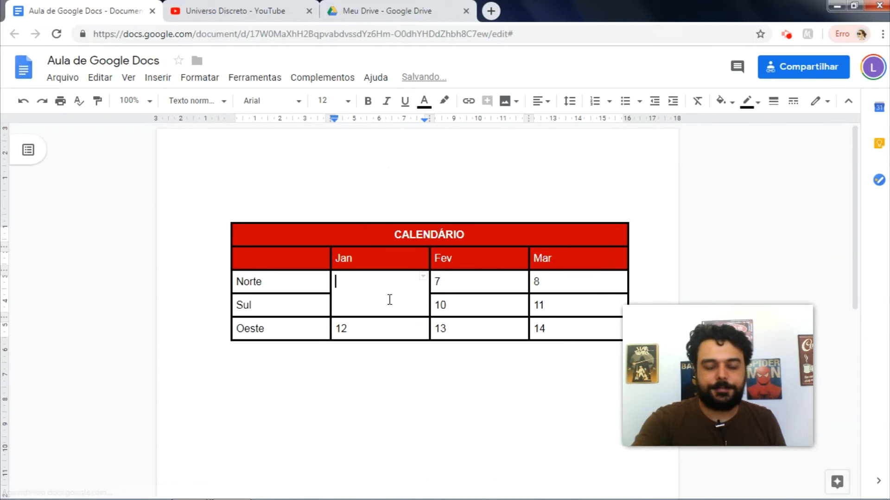
pyautogui.hotkey('ctrl', 'a')
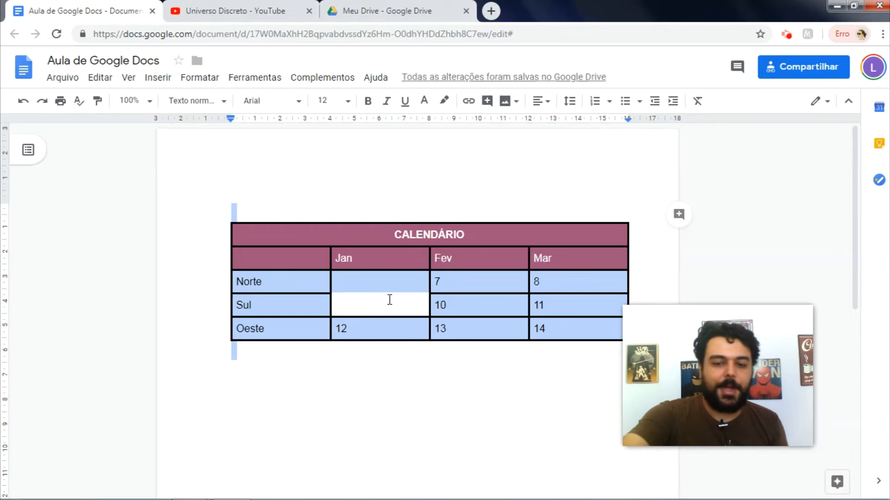
pyautogui.press('BackSpace')
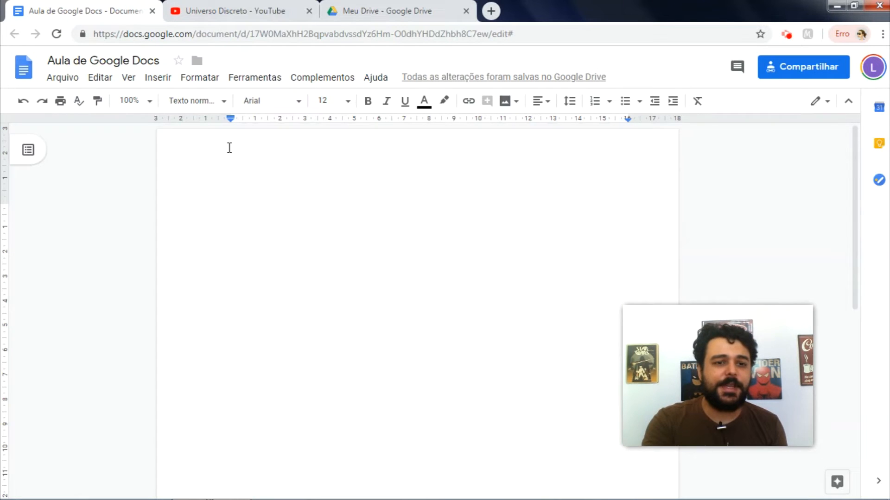
# Step: Apply the two-column preset to the empty page
pyautogui.click(156, 79)
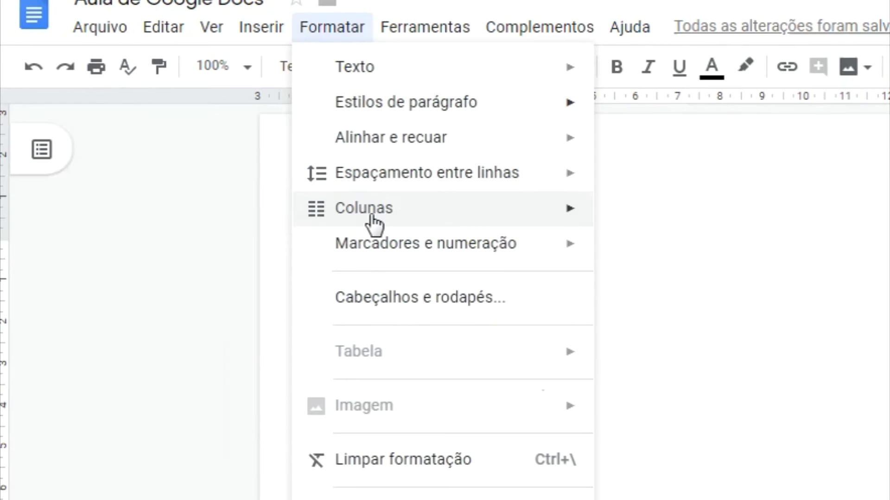
pyautogui.moveTo(410, 215)
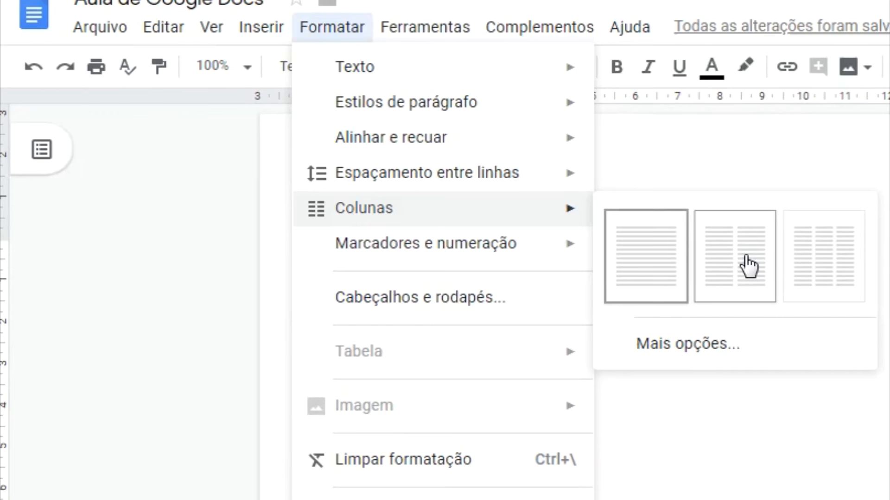
pyautogui.click(749, 267)
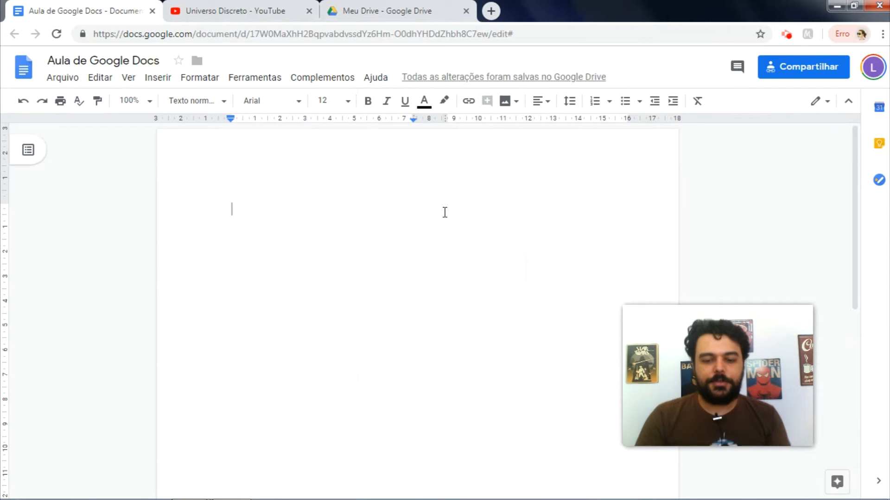
# Step: Type a line of placeholder text and paste copies of it repeatedly to fill the page
pyautogui.write('jldkjflkfjlsdkfjlksdjflkjds')
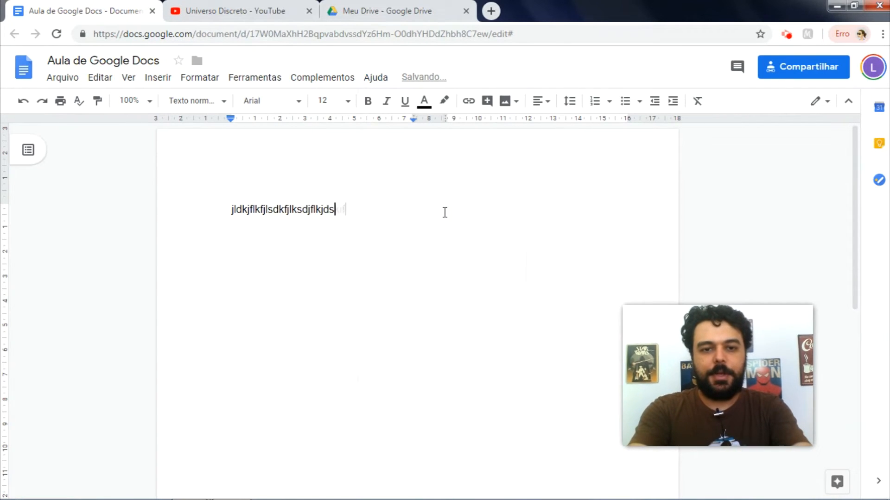
pyautogui.write('klfjsdklfjlkdjflksdjflkdflkjdfkjdslfsd')
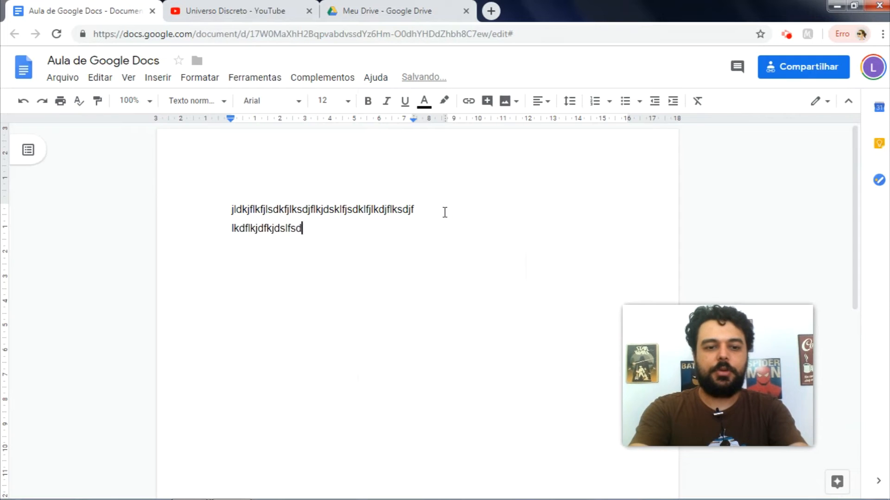
pyautogui.write('fl')
pyautogui.hotkey('ctrl', 'a')
pyautogui.hotkey('ctrl', 'c')
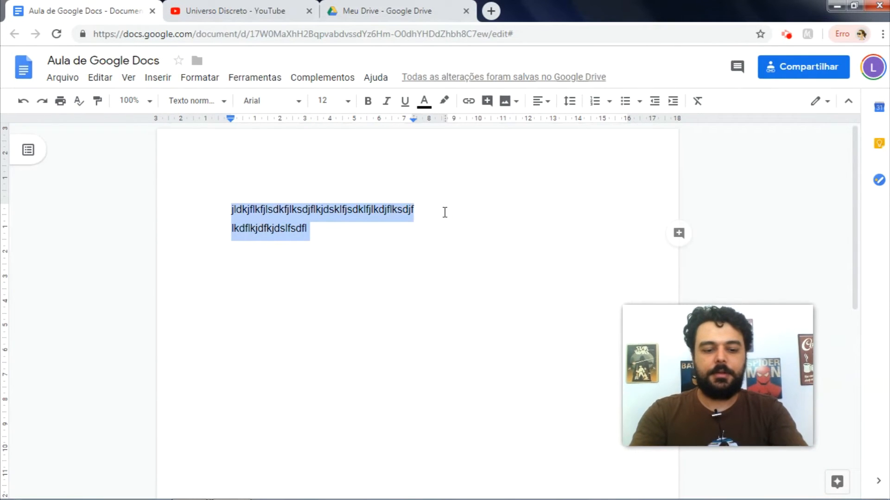
pyautogui.hotkey('ctrl', 'v')
pyautogui.hotkey('ctrl', 'v')
pyautogui.hotkey('ctrl', 'v')
pyautogui.hotkey('ctrl', 'v')
pyautogui.hotkey('ctrl', 'v')
pyautogui.hotkey('ctrl', 'v')
pyautogui.press('Return')
pyautogui.press('Return')
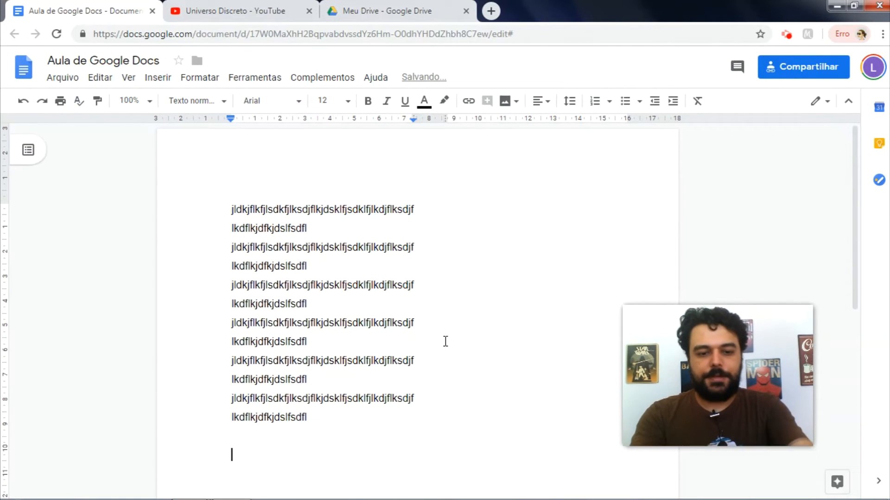
pyautogui.write('V')
pyautogui.press('BackSpace')
pyautogui.hotkey('ctrl', 'v')
pyautogui.hotkey('ctrl', 'v')
pyautogui.hotkey('ctrl', 'v')
pyautogui.hotkey('ctrl', 'v')
pyautogui.hotkey('ctrl', 'v')
pyautogui.hotkey('ctrl', 'v')
pyautogui.hotkey('ctrl', 'v')
pyautogui.hotkey('ctrl', 'v')
pyautogui.hotkey('ctrl', 'v')
pyautogui.hotkey('ctrl', 'v')
pyautogui.hotkey('ctrl', 'v')
pyautogui.hotkey('ctrl', 'v')
pyautogui.hotkey('ctrl', 'v')
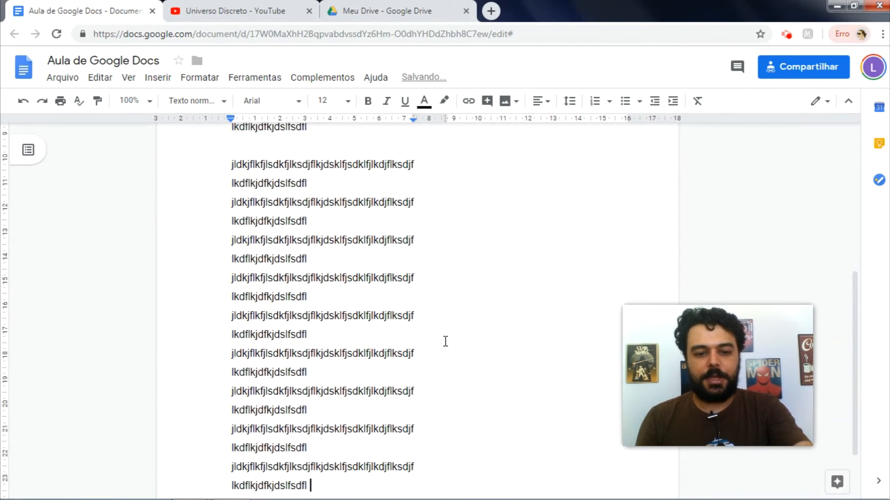
pyautogui.hotkey('ctrl', 'v')
pyautogui.hotkey('ctrl', 'v')
pyautogui.hotkey('ctrl', 'v')
pyautogui.hotkey('ctrl', 'v')
pyautogui.hotkey('ctrl', 'v')
pyautogui.hotkey('ctrl', 'v')
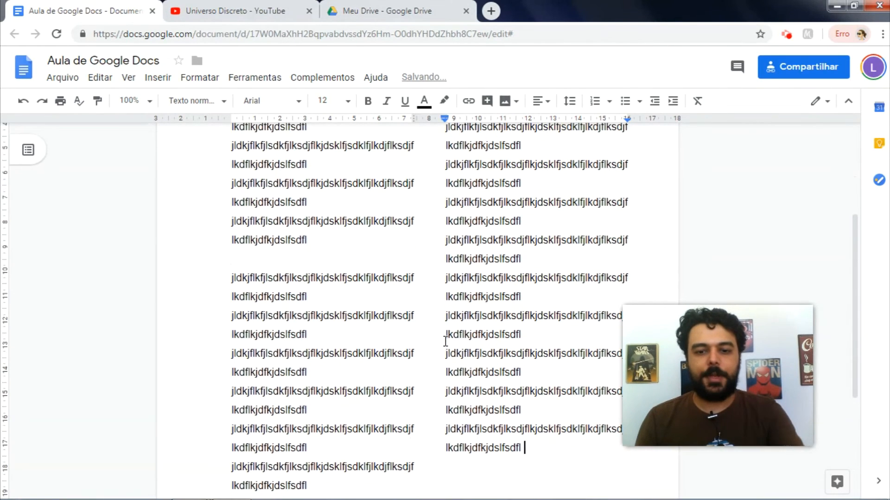
pyautogui.hotkey('ctrl', 'Home')
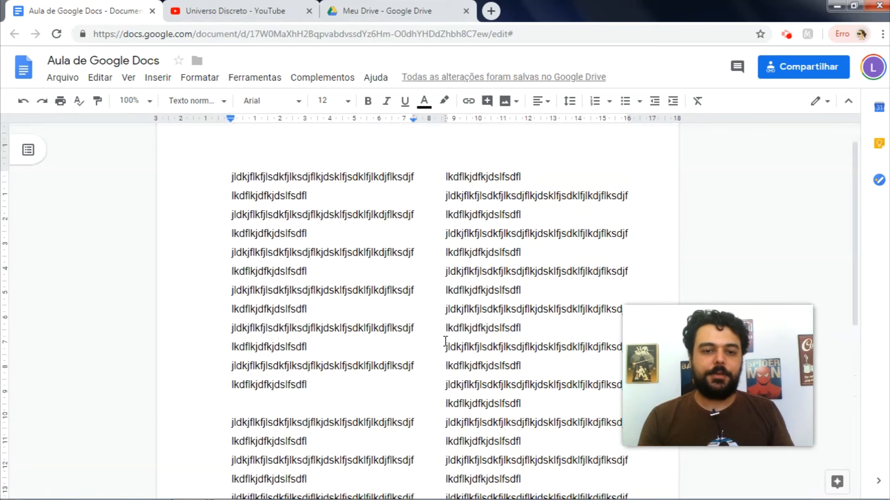
# Step: Select all the text and lay it out in three columns
pyautogui.click(496, 308)
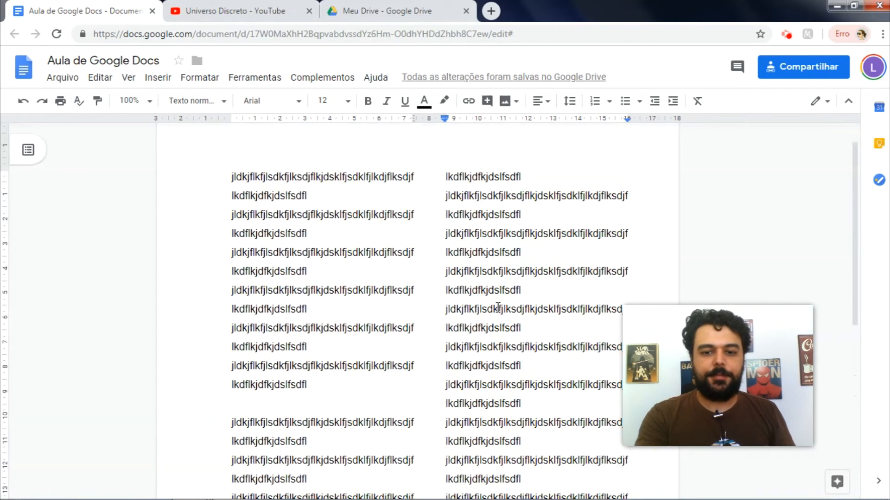
pyautogui.hotkey('ctrl', 'a')
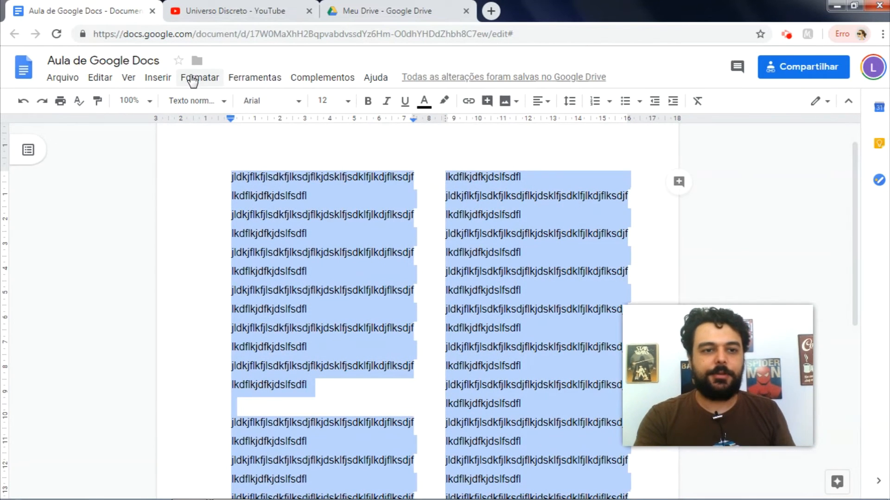
pyautogui.click(193, 79)
pyautogui.moveTo(274, 185)
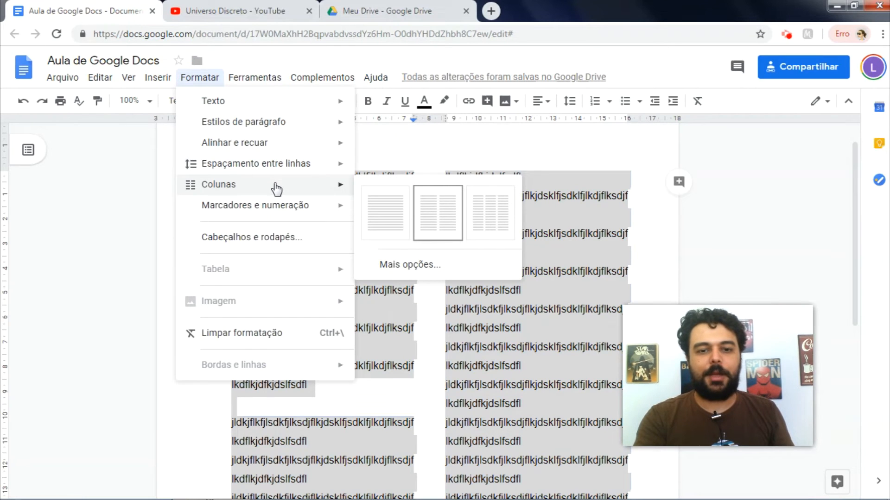
pyautogui.click(493, 212)
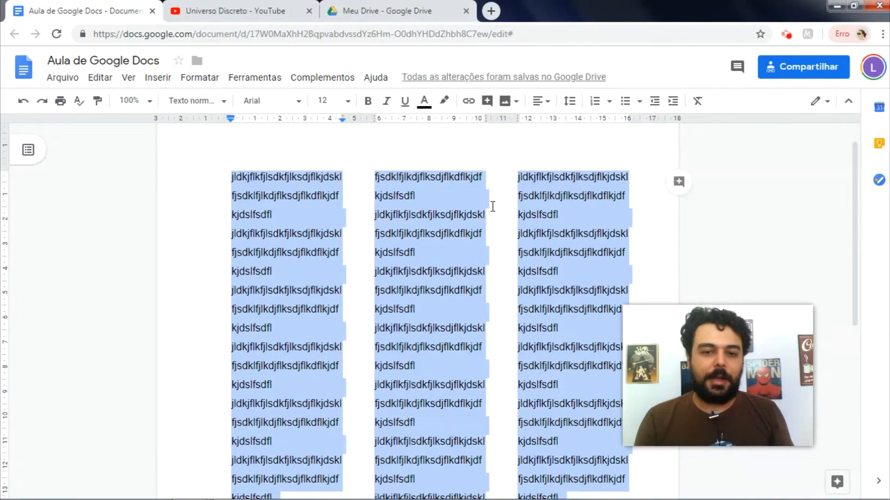
# Step: Turn on dividing lines between the three columns in the column options
pyautogui.click(200, 78)
pyautogui.moveTo(341, 185)
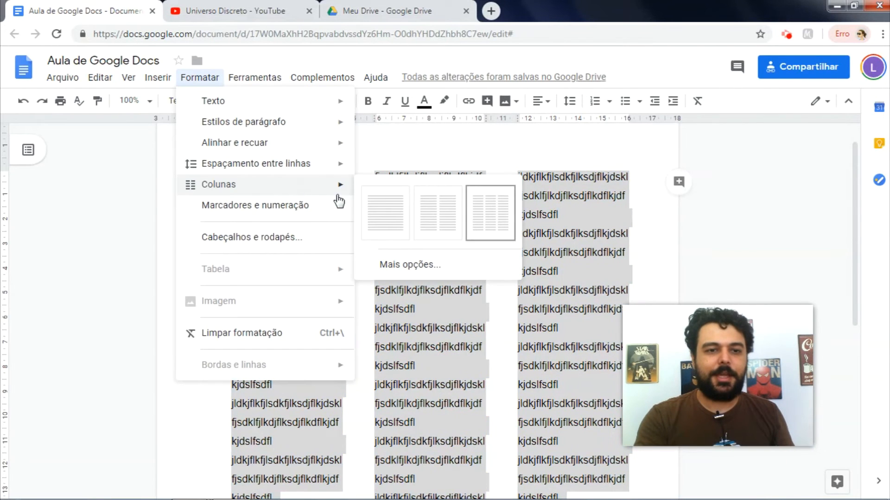
pyautogui.click(426, 273)
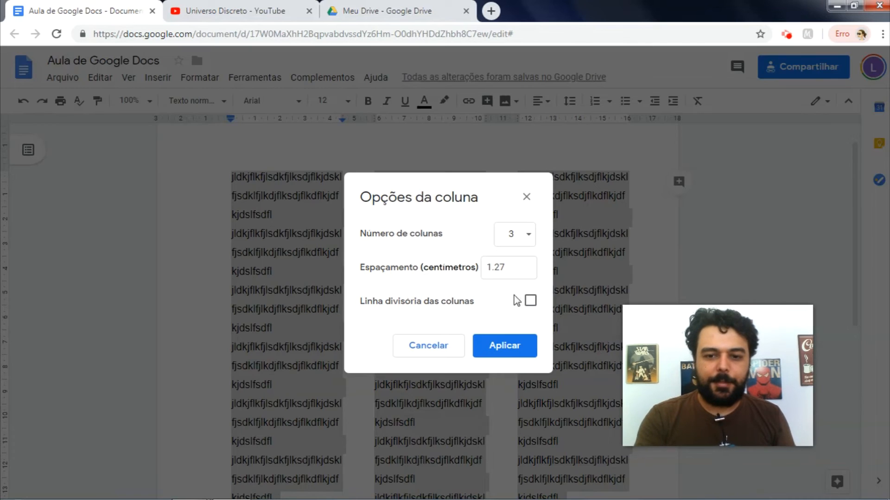
pyautogui.click(531, 302)
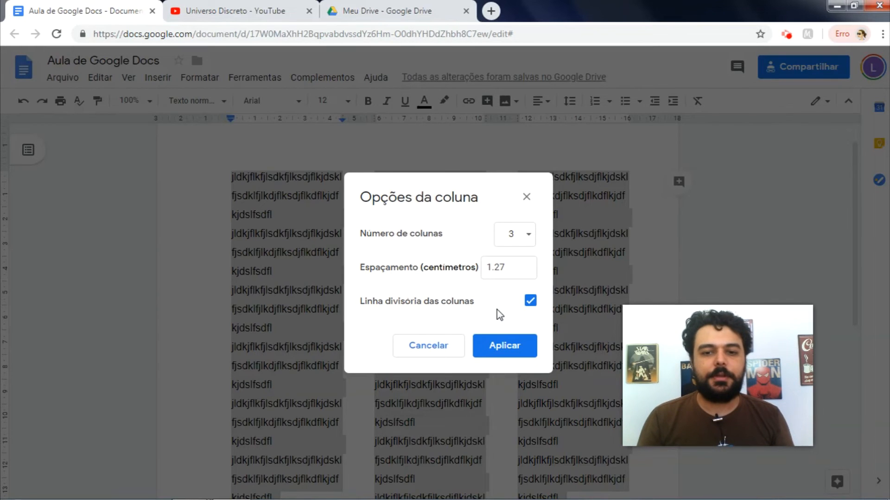
pyautogui.click(500, 345)
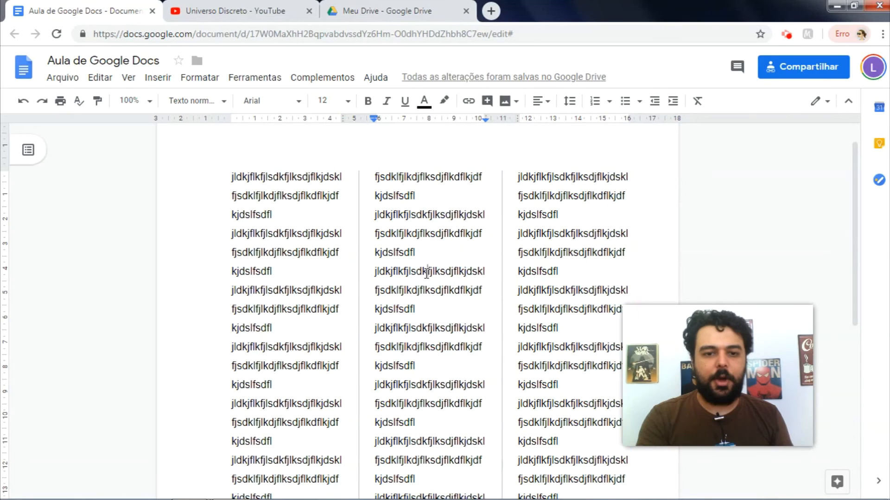
# Step: Delete all the text and set the blank page back to one column
pyautogui.rightClick(360, 257)
pyautogui.press('Escape')
pyautogui.hotkey('ctrl', 'a')
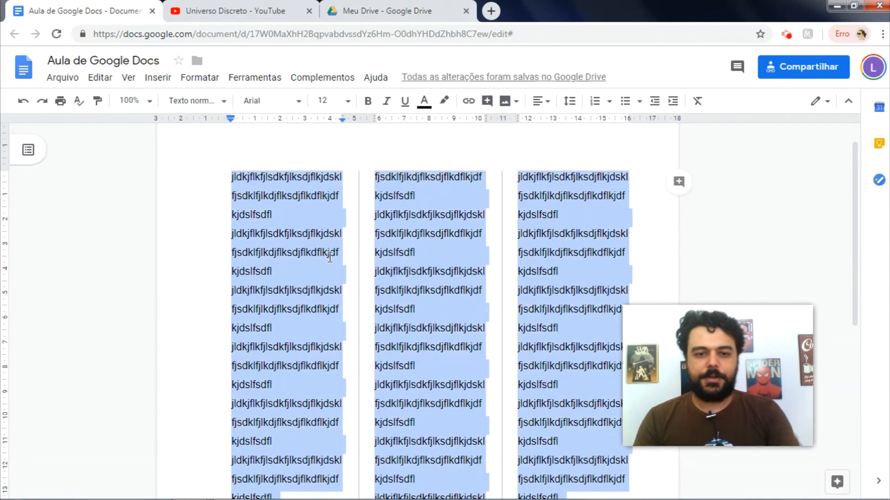
pyautogui.press('BackSpace')
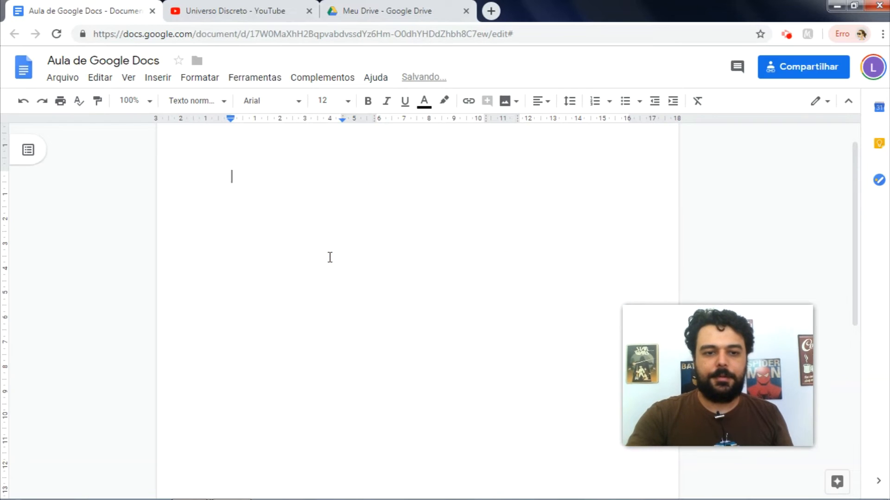
pyautogui.click(194, 78)
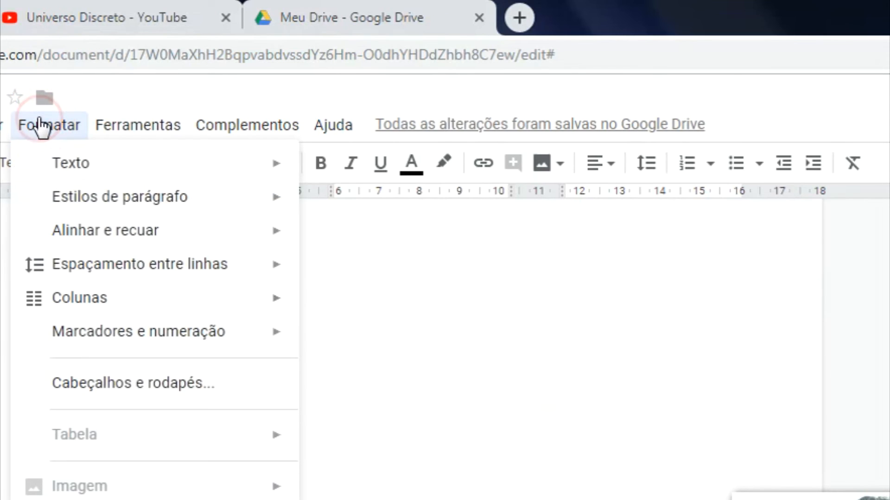
pyautogui.moveTo(68, 302)
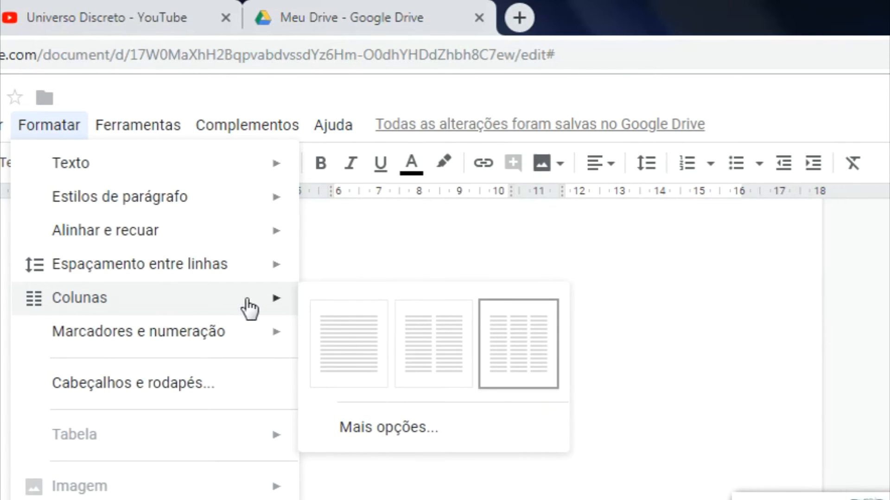
pyautogui.click(352, 336)
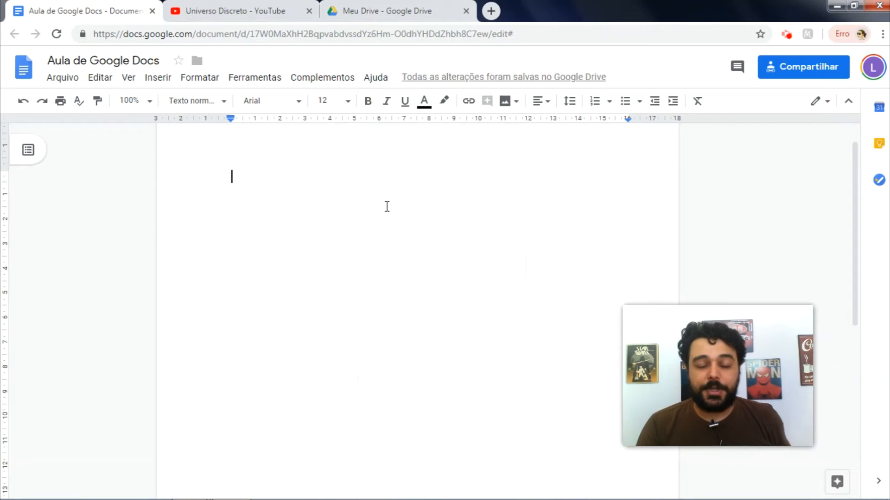
# Step: Add the header 'Livro do Lucas' and apply 1.27 cm header and footer margins
pyautogui.doubleClick(368, 133)
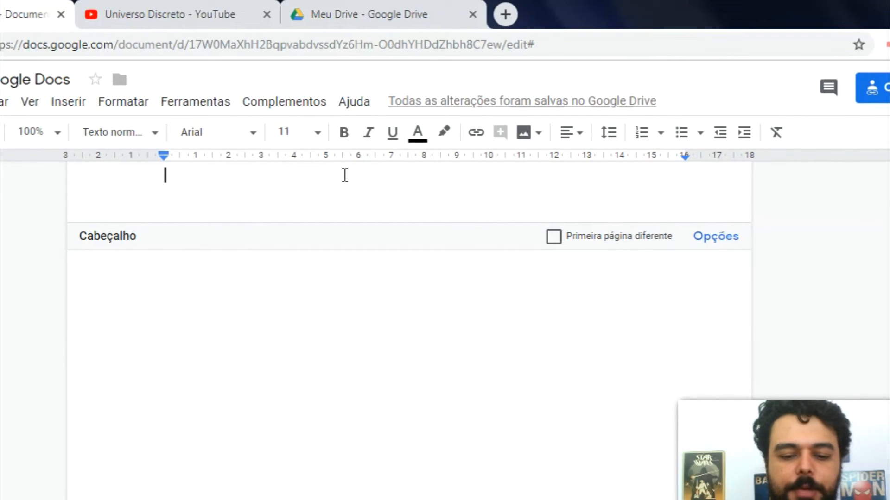
pyautogui.write('Livro do Lucas')
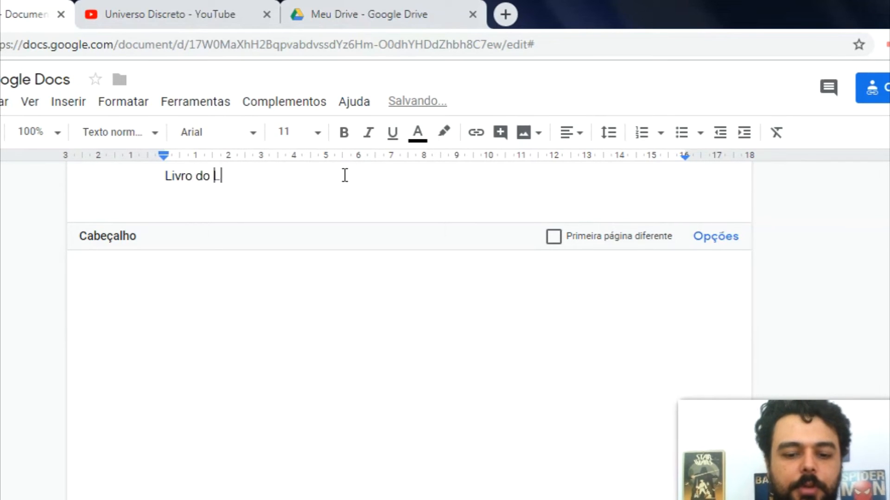
pyautogui.click(703, 241)
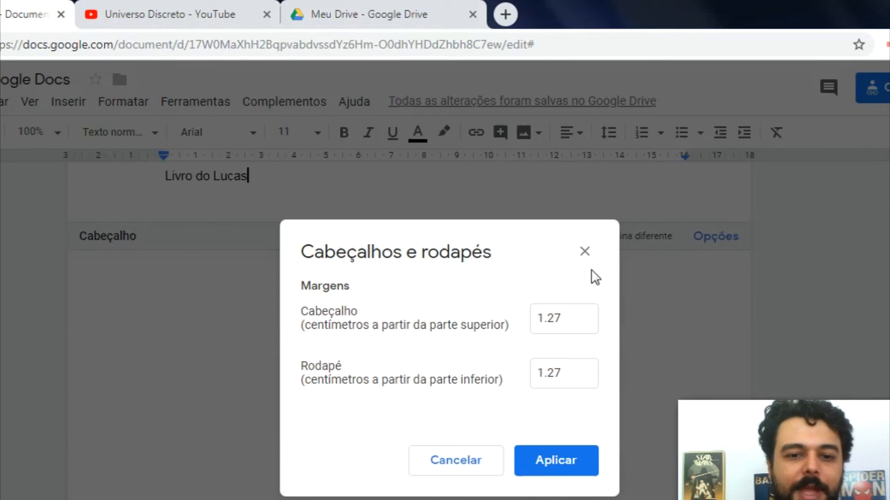
pyautogui.click(545, 472)
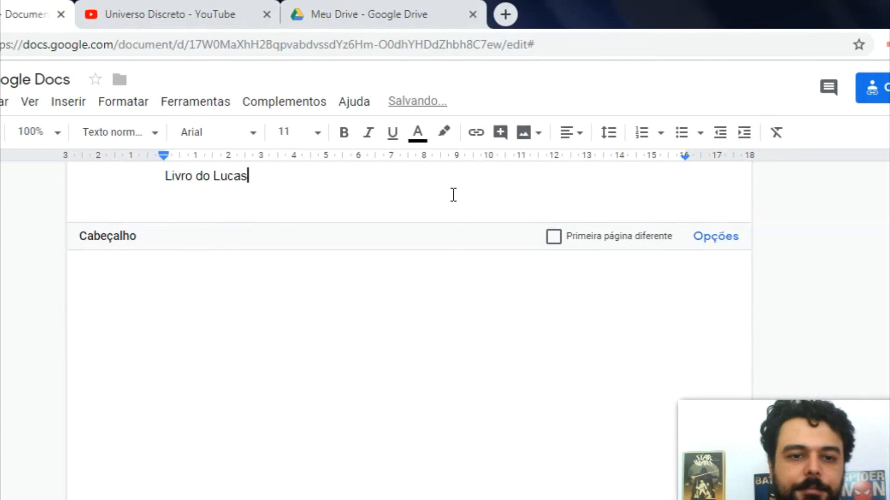
pyautogui.click(378, 292)
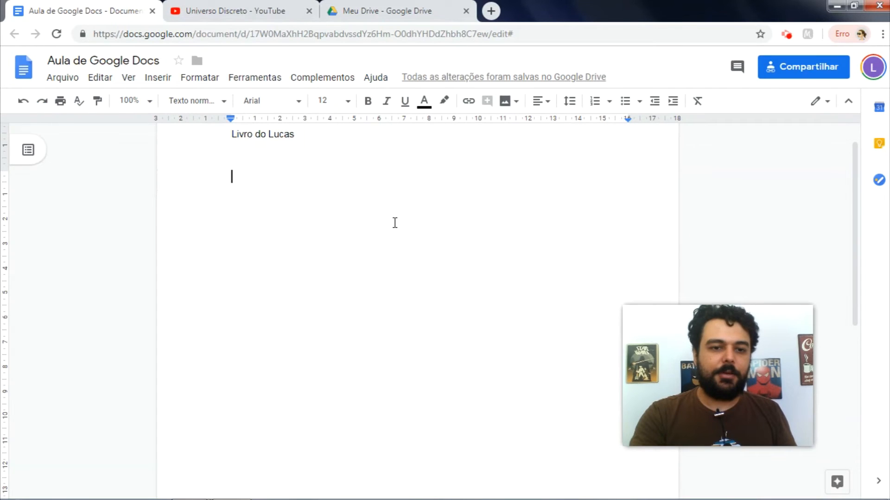
# Step: Add blank lines to the body until a second page with the repeated header appears
pyautogui.scroll(-5, 394, 223)
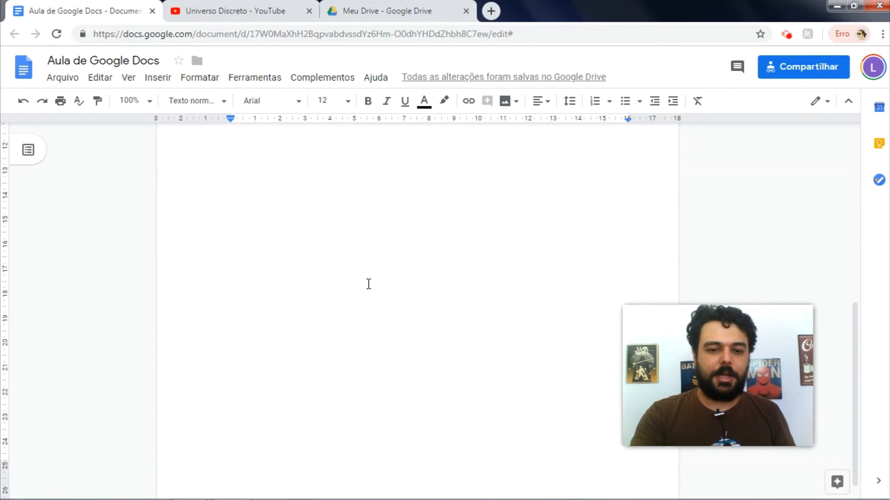
pyautogui.scroll(5, 368, 284)
pyautogui.press('Return')
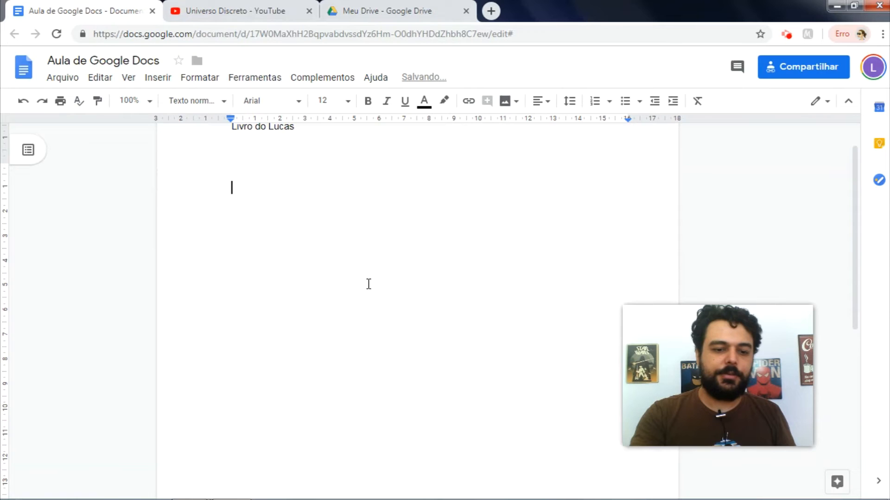
pyautogui.press('Return')
pyautogui.press('Return')
pyautogui.press('Return')
pyautogui.press('Return')
pyautogui.press('Return')
pyautogui.press('Return')
pyautogui.press('Return')
pyautogui.press('Return')
pyautogui.press('Return')
pyautogui.press('Return')
pyautogui.press('Return')
pyautogui.press('Return')
pyautogui.press('Return')
pyautogui.press('Return')
pyautogui.press('Return')
pyautogui.press('Return')
pyautogui.press('Return')
pyautogui.press('Return')
pyautogui.press('Return')
pyautogui.press('Return')
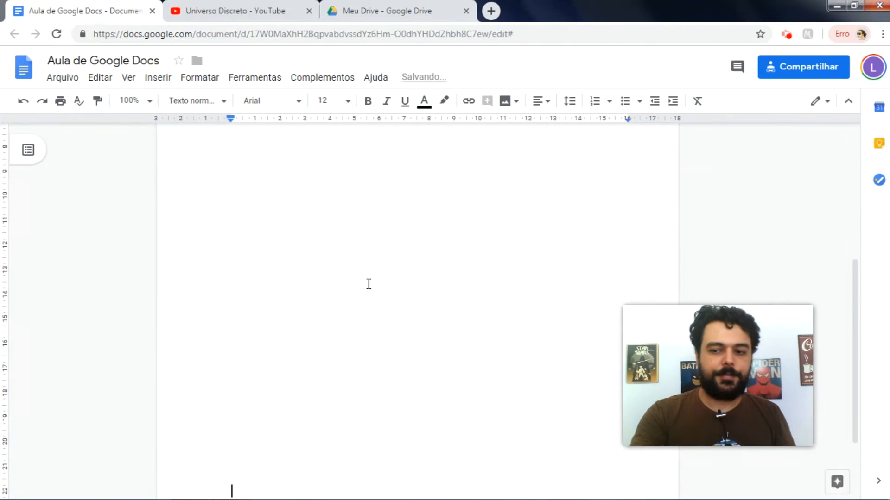
pyautogui.press('Return')
pyautogui.press('BackSpace')
pyautogui.press('BackSpace')
pyautogui.press('BackSpace')
pyautogui.press('BackSpace')
pyautogui.press('BackSpace')
pyautogui.press('BackSpace')
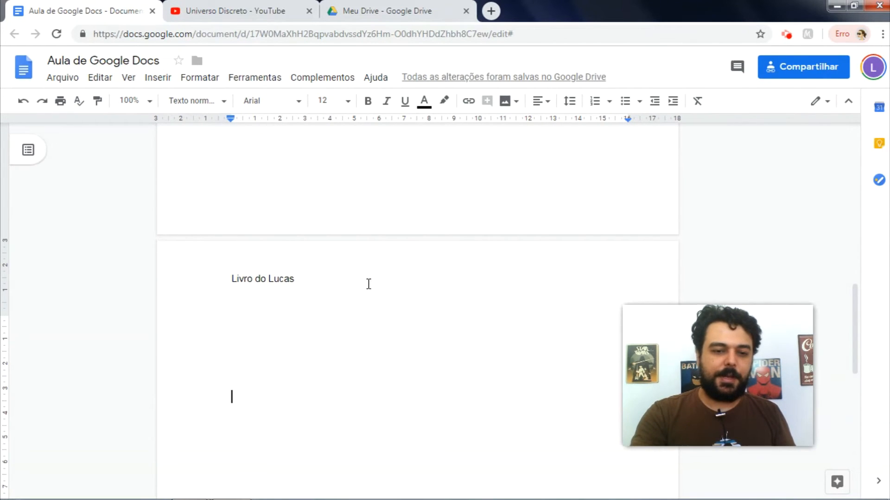
# Step: Insert a Google logo from a web image search for 'google' into the page header
pyautogui.click(304, 274)
pyautogui.click(231, 277)
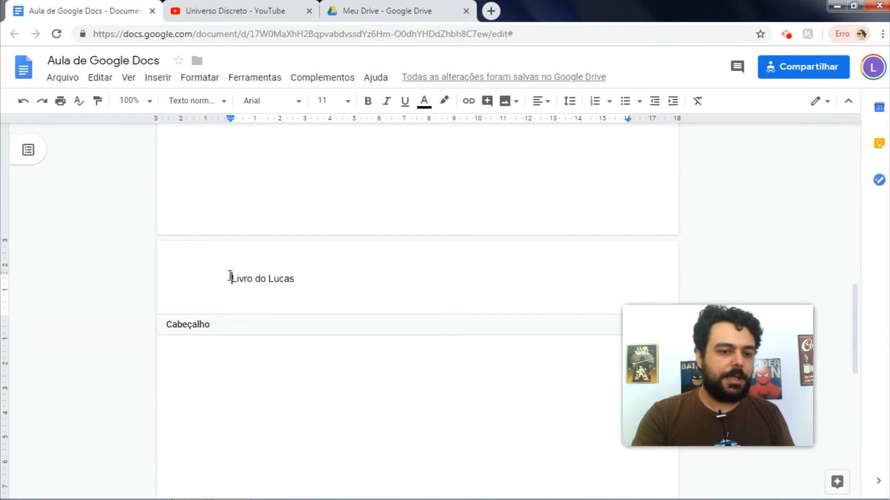
pyautogui.click(161, 80)
pyautogui.moveTo(170, 101)
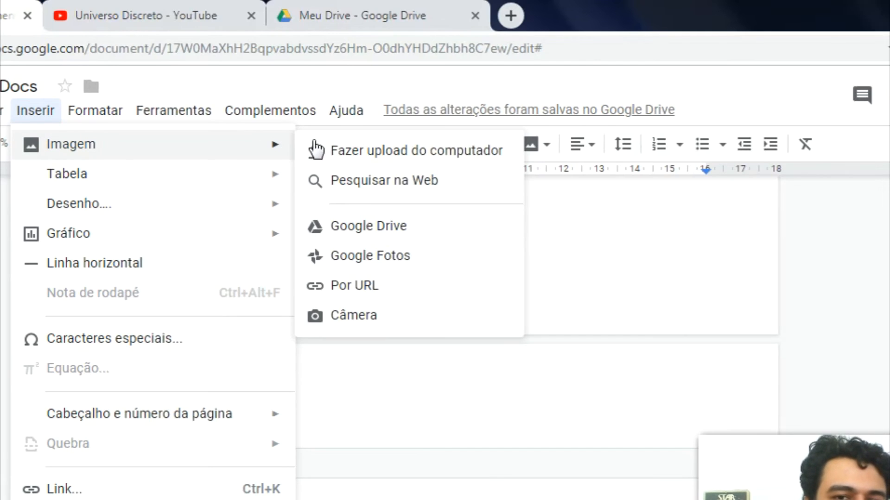
pyautogui.click(362, 185)
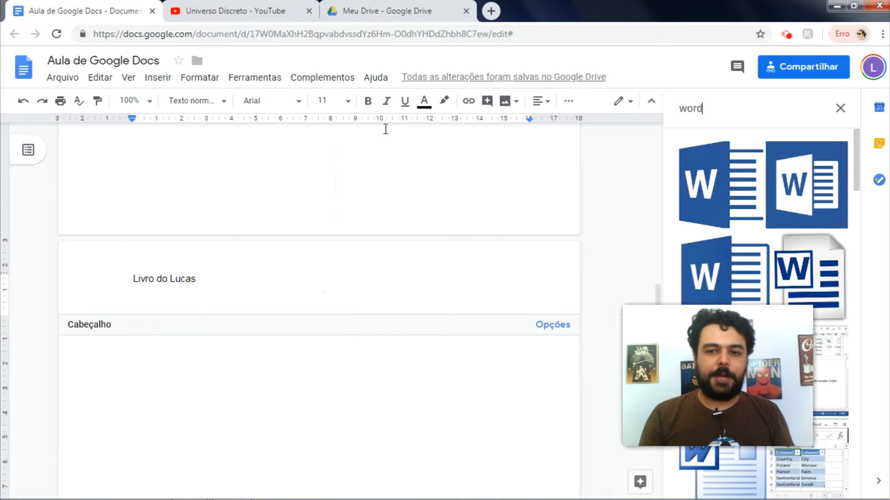
pyautogui.press('BackSpace')
pyautogui.press('BackSpace')
pyautogui.press('BackSpace')
pyautogui.press('BackSpace')
pyautogui.write('google')
pyautogui.press('Return')
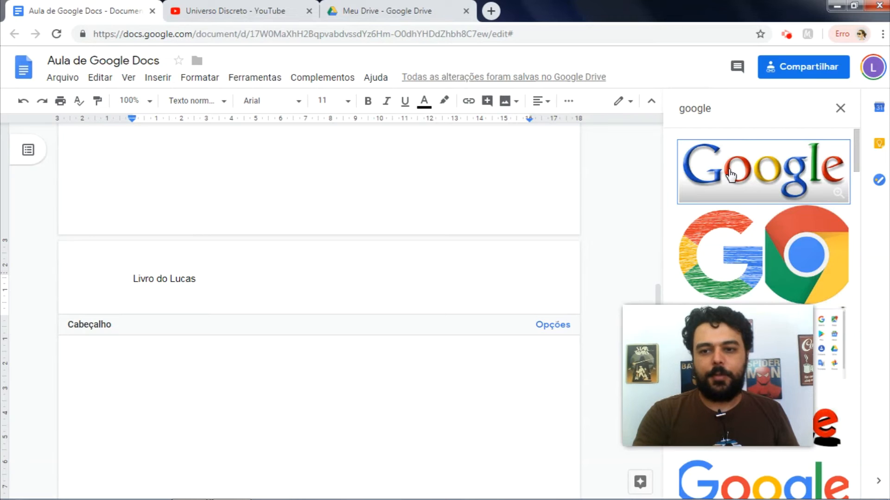
pyautogui.click(731, 175)
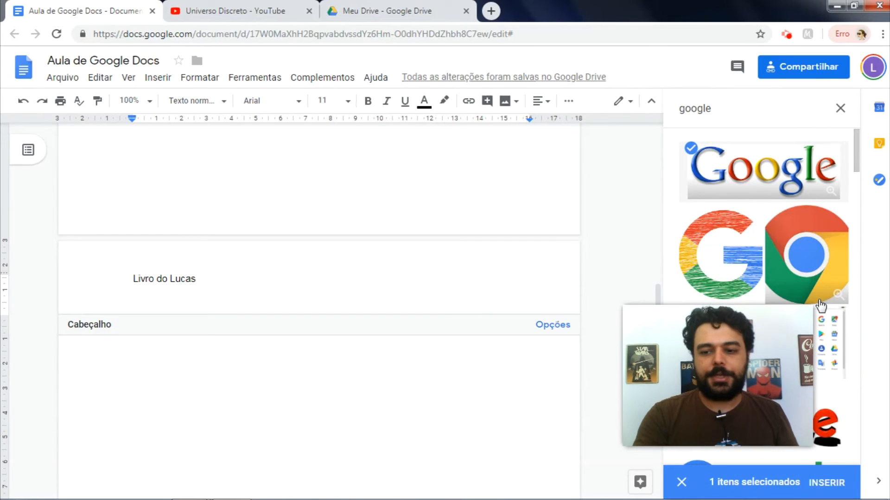
pyautogui.click(825, 484)
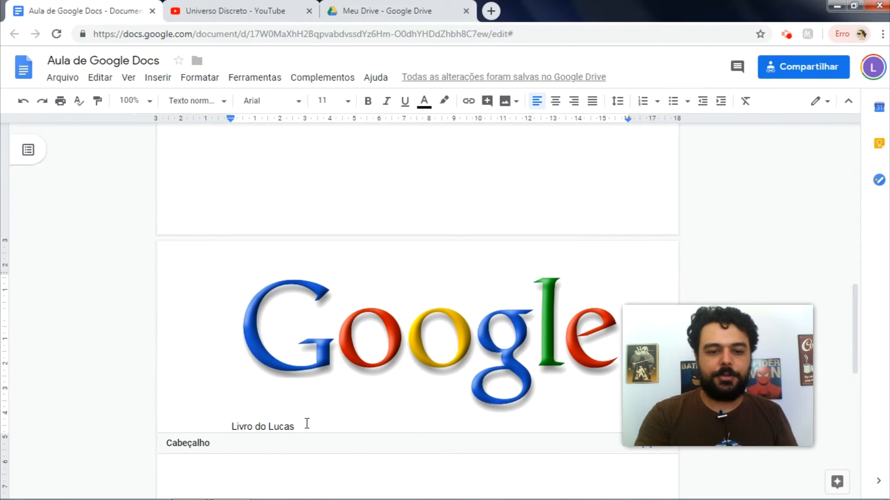
# Step: Shrink the Google logo and centre it in the header
pyautogui.click(333, 360)
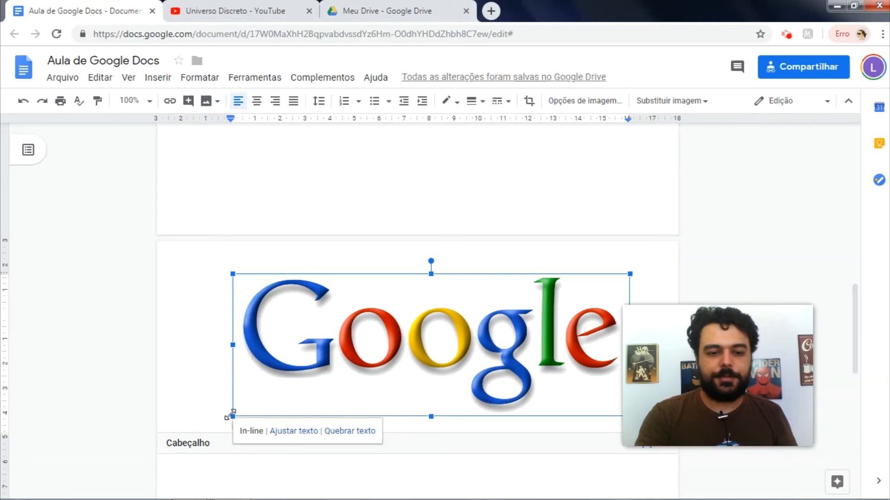
pyautogui.moveTo(230, 416); pyautogui.dragTo(342, 344)
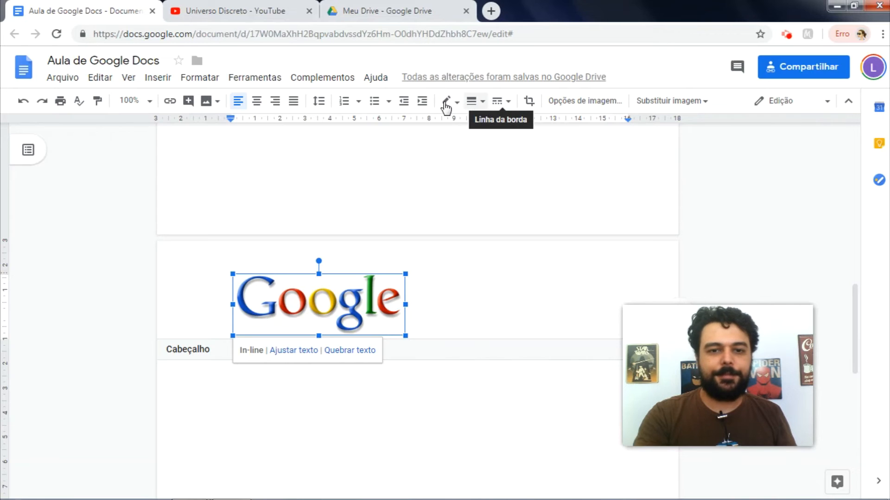
pyautogui.click(258, 101)
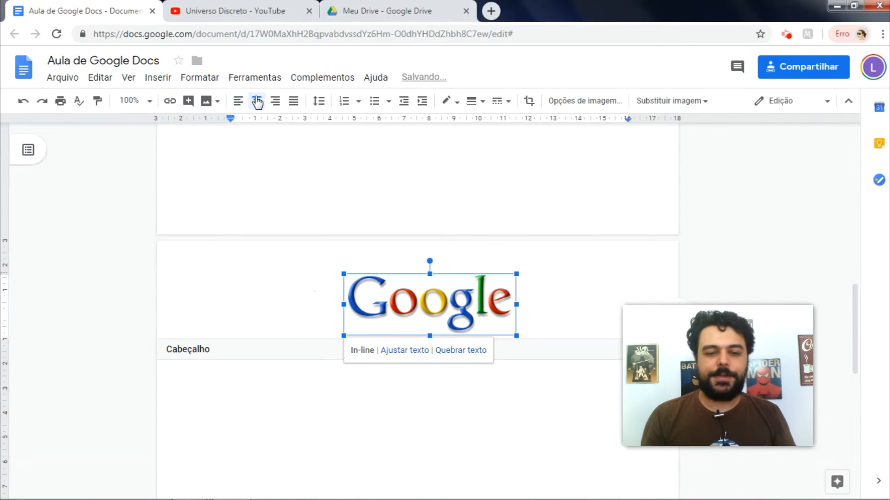
pyautogui.click(362, 399)
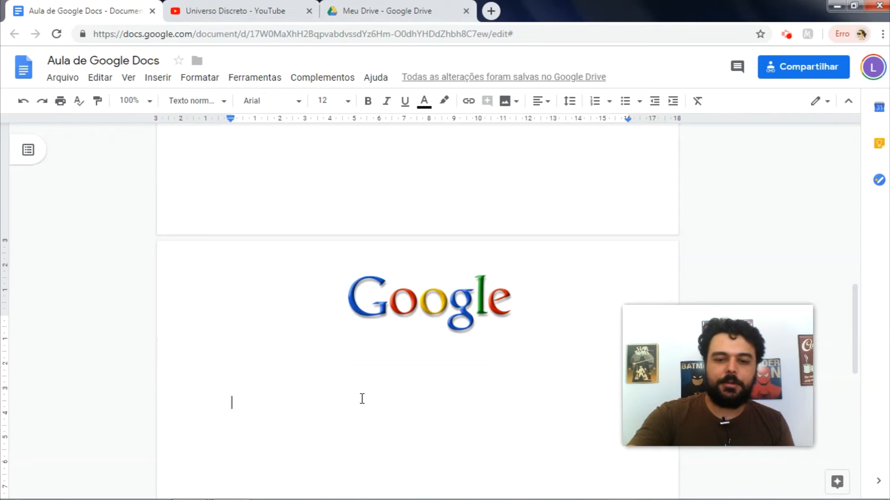
# Step: Insert a page break after a new blank line and return to page one
pyautogui.press('Return')
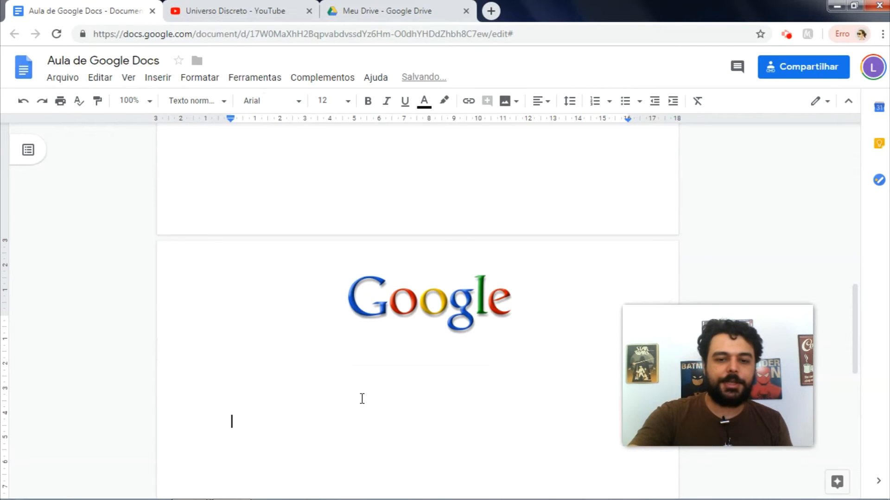
pyautogui.hotkey('ctrl', 'Return')
pyautogui.scroll(10, 361, 398)
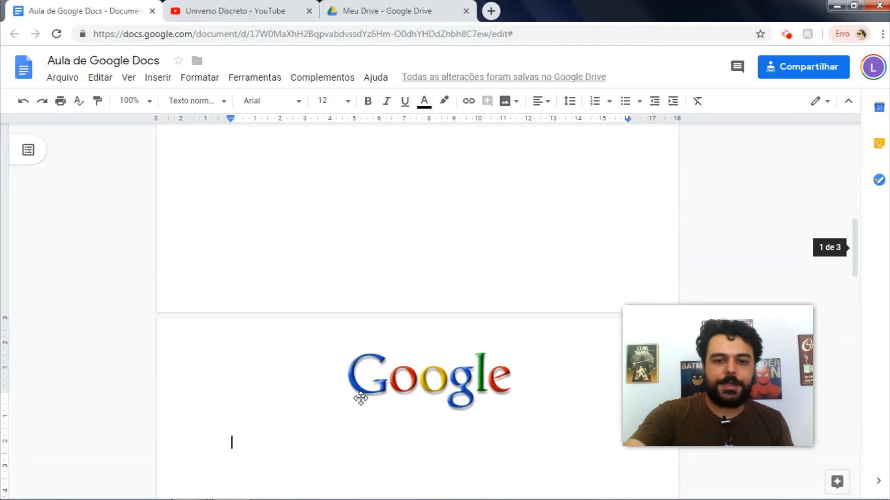
pyautogui.press('Up')
pyautogui.press('Up')
pyautogui.press('Up')
pyautogui.press('Up')
pyautogui.press('Up')
pyautogui.press('Up')
pyautogui.press('Up')
pyautogui.press('Up')
pyautogui.press('Up')
pyautogui.press('Up')
pyautogui.press('Up')
pyautogui.press('Up')
pyautogui.press('Up')
pyautogui.press('Up')
pyautogui.press('Up')
pyautogui.press('Up')
pyautogui.press('Up')
pyautogui.press('Up')
pyautogui.press('Up')
pyautogui.press('Up')
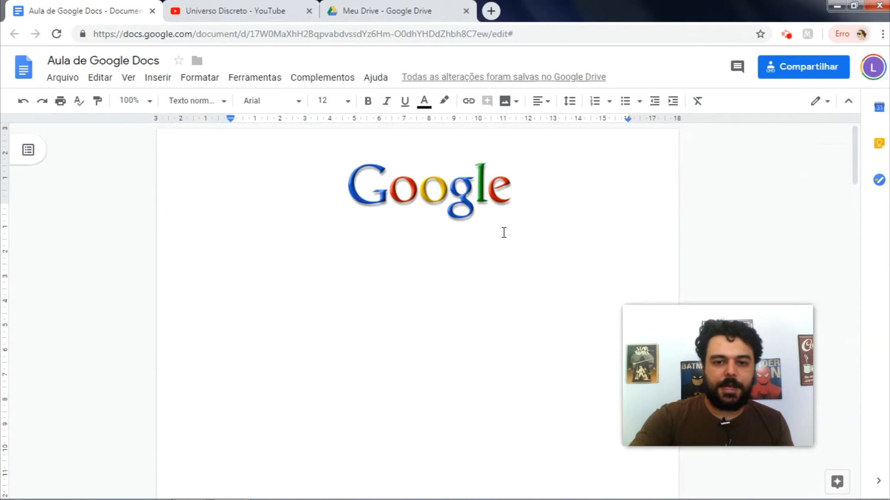
# Step: Enable a different first-page header so page one is separate from the logo header
pyautogui.doubleClick(527, 172)
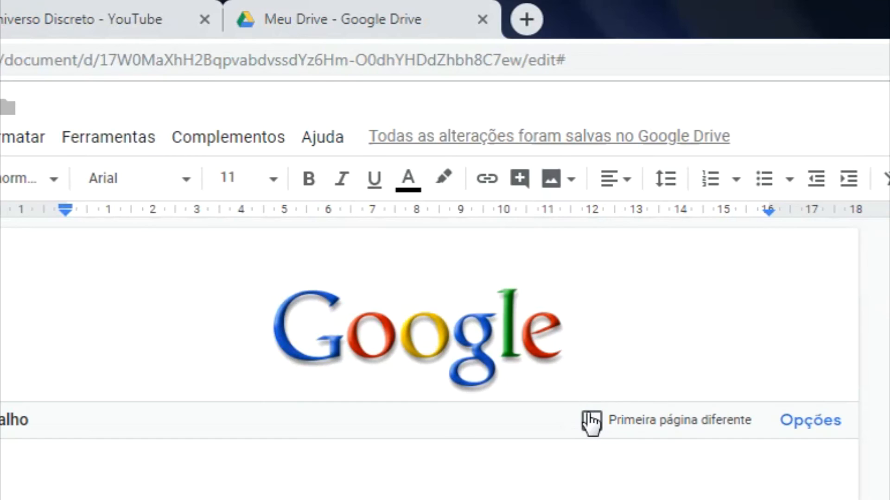
pyautogui.click(527, 238)
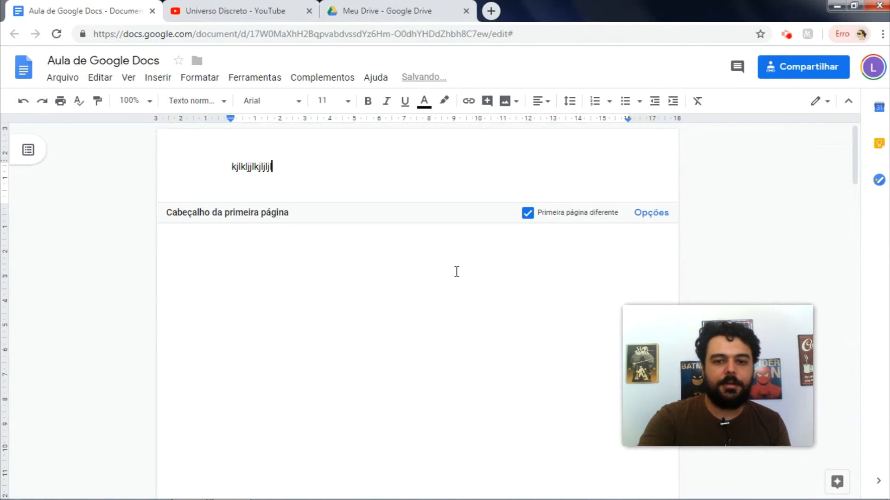
pyautogui.click(428, 277)
pyautogui.scroll(-10, 428, 277)
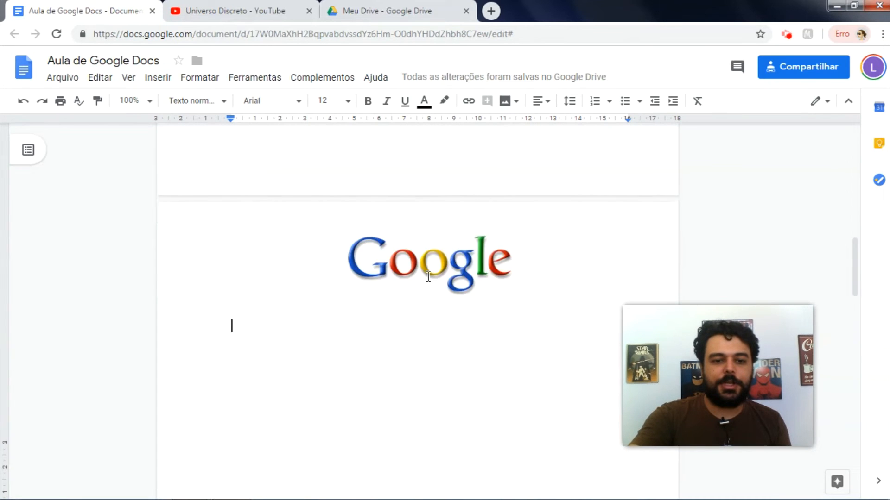
pyautogui.scroll(-12, 428, 277)
pyautogui.click(428, 276)
pyautogui.scroll(10, 428, 276)
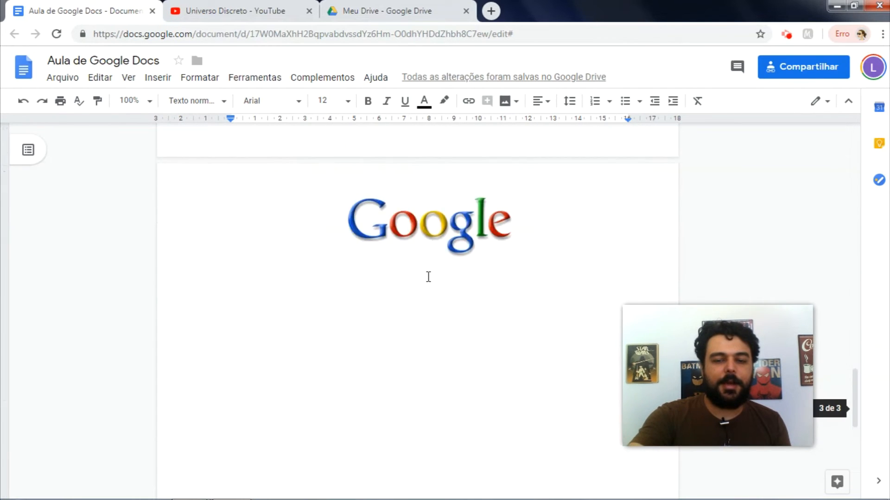
pyautogui.scroll(10, 428, 277)
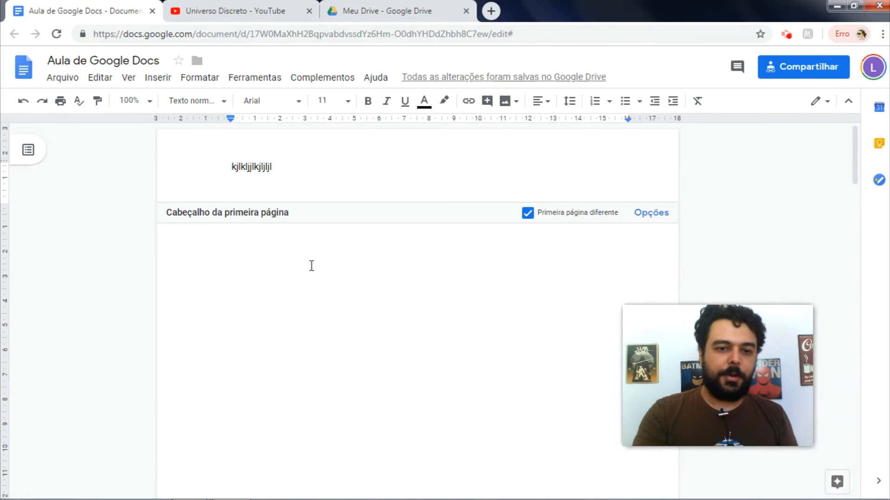
pyautogui.click(312, 266)
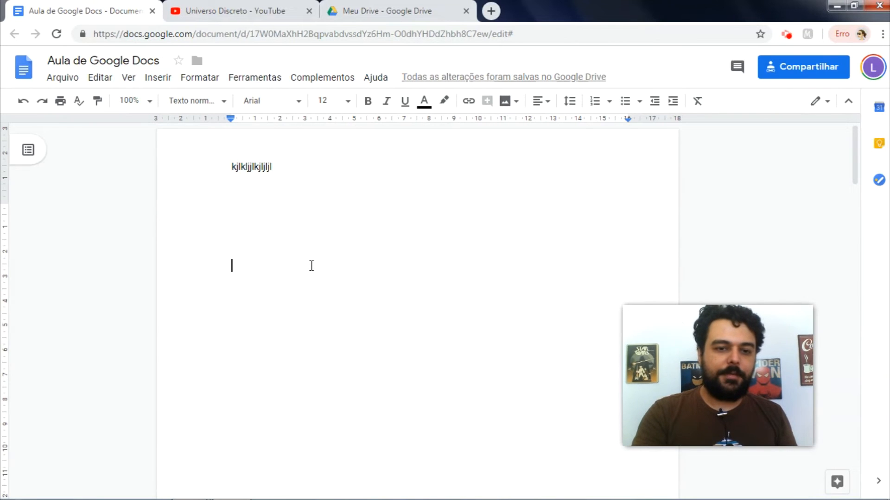
# Step: Open the first page's footer for editing
pyautogui.press('Return')
pyautogui.press('Return')
pyautogui.press('Return')
pyautogui.press('Return')
pyautogui.press('Return')
pyautogui.press('Return')
pyautogui.press('Return')
pyautogui.press('Return')
pyautogui.press('Return')
pyautogui.press('Return')
pyautogui.press('Return')
pyautogui.press('Return')
pyautogui.press('Return')
pyautogui.press('Return')
pyautogui.press('Return')
pyautogui.press('Return')
pyautogui.press('Return')
pyautogui.press('Return')
pyautogui.press('Return')
pyautogui.press('Return')
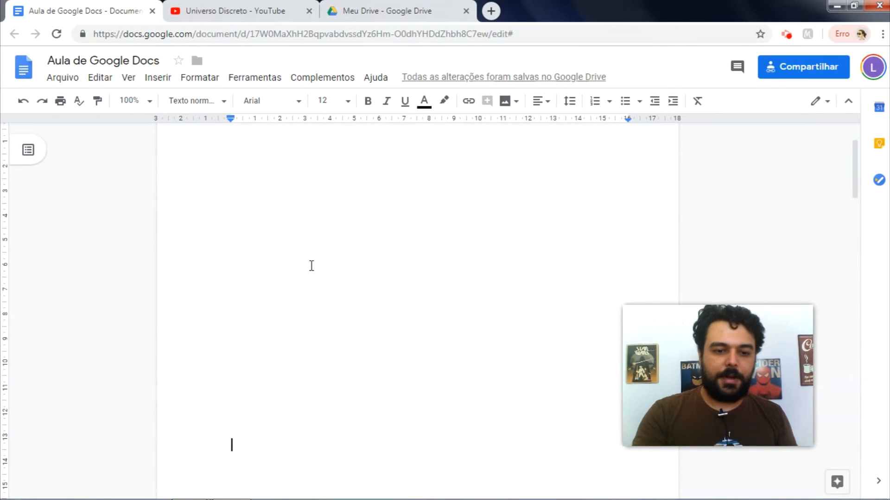
pyautogui.scroll(-8, 311, 265)
pyautogui.doubleClick(295, 290)
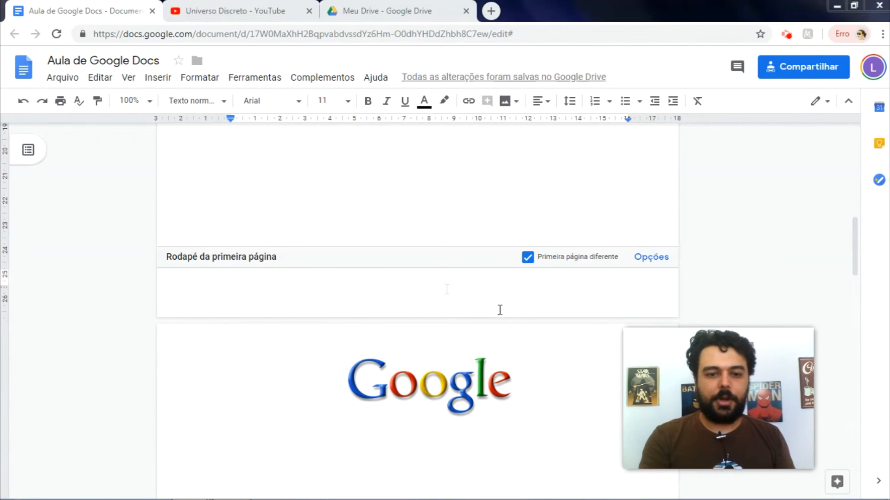
# Step: From the empty first-page footer, show the Insert menu's page-number placement options
pyautogui.click(384, 294)
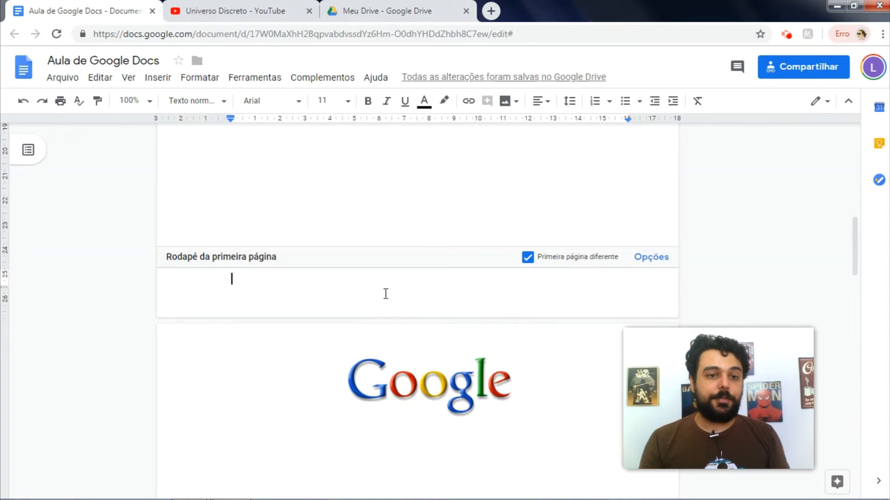
pyautogui.click(149, 78)
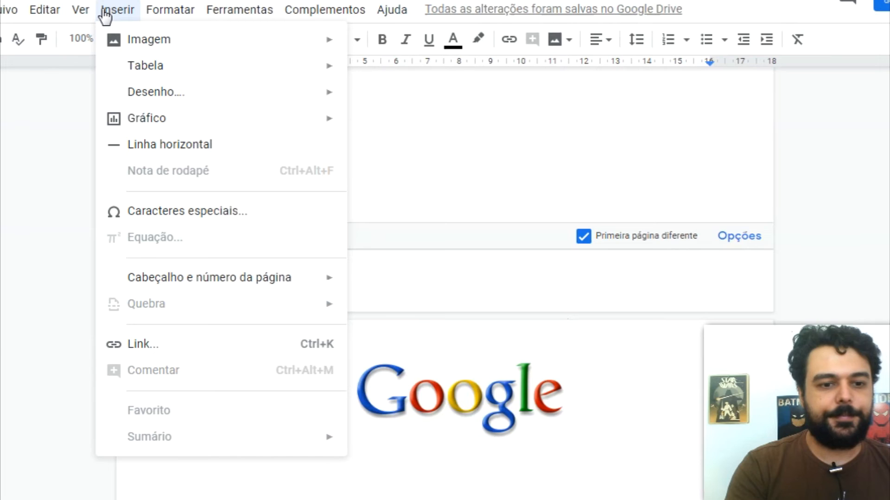
pyautogui.moveTo(198, 282)
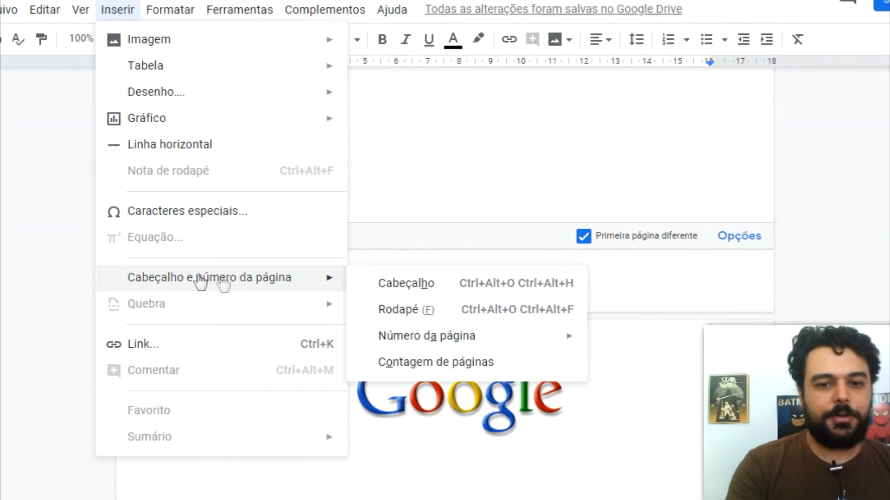
pyautogui.moveTo(459, 348)
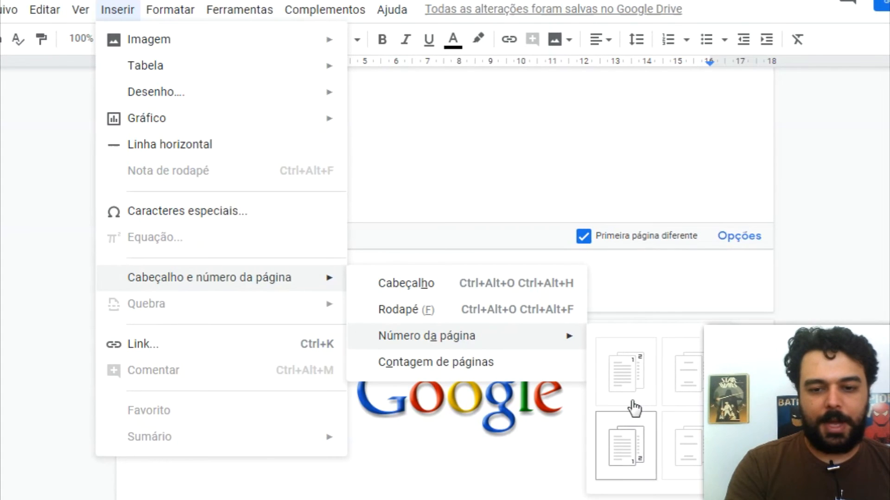
pyautogui.moveTo(730, 410); pyautogui.dragTo(749, 173)
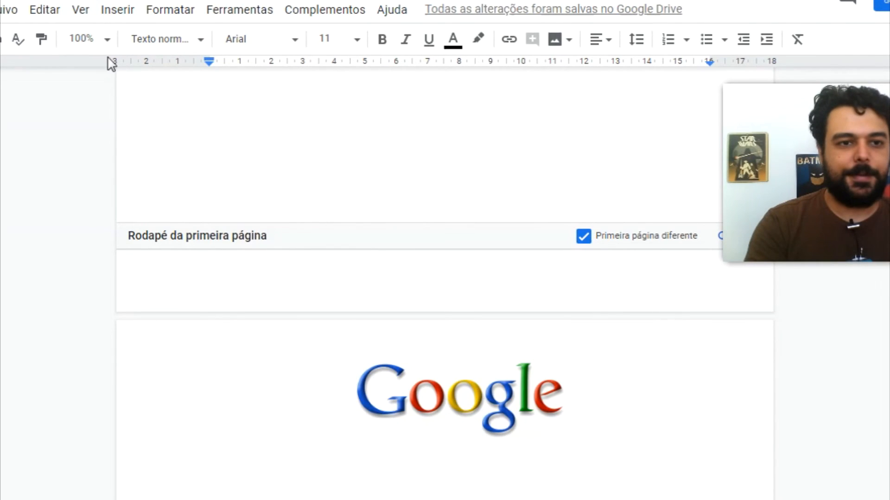
pyautogui.click(117, 10)
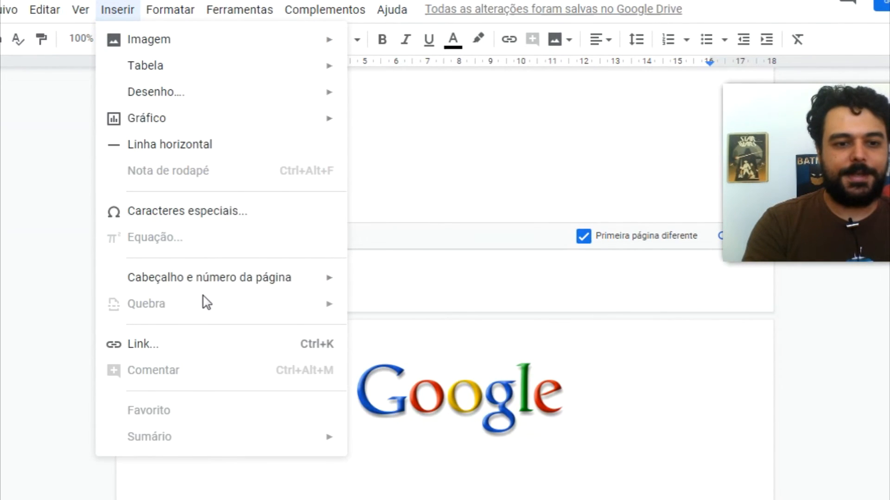
pyautogui.moveTo(262, 278)
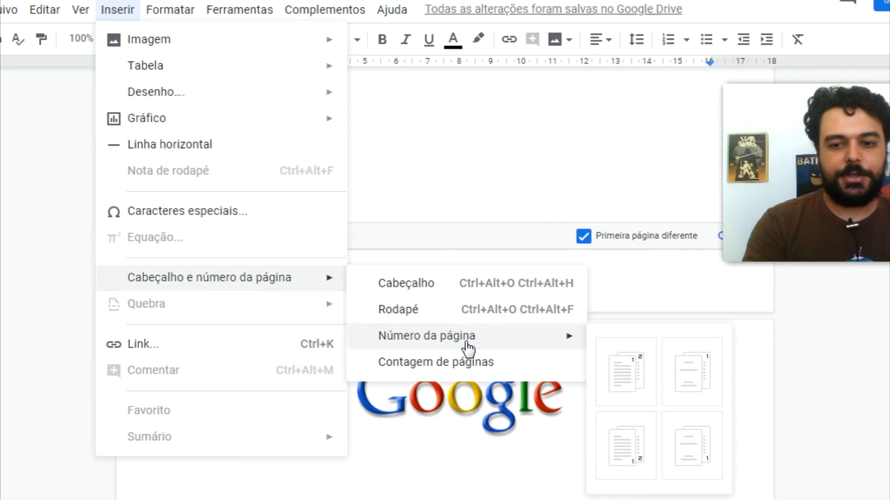
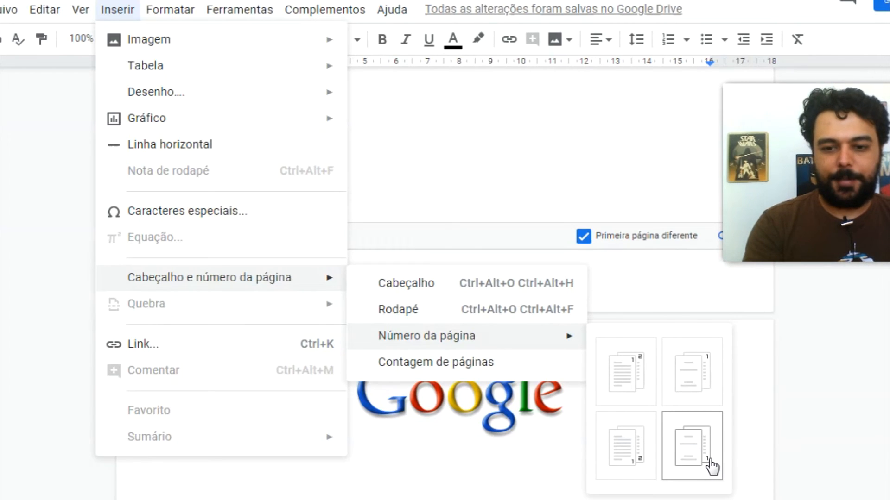
# Step: Add footer page numbers and tab the first page's number over to the right edge
pyautogui.click(638, 461)
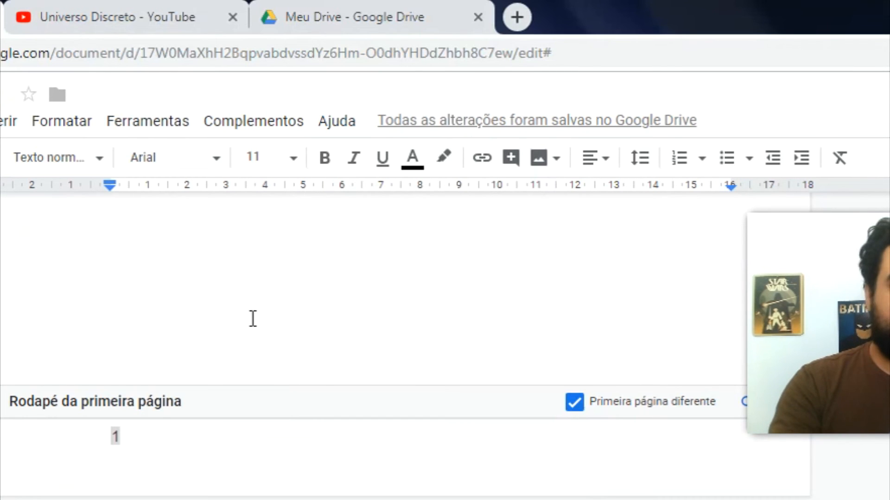
pyautogui.click(252, 318)
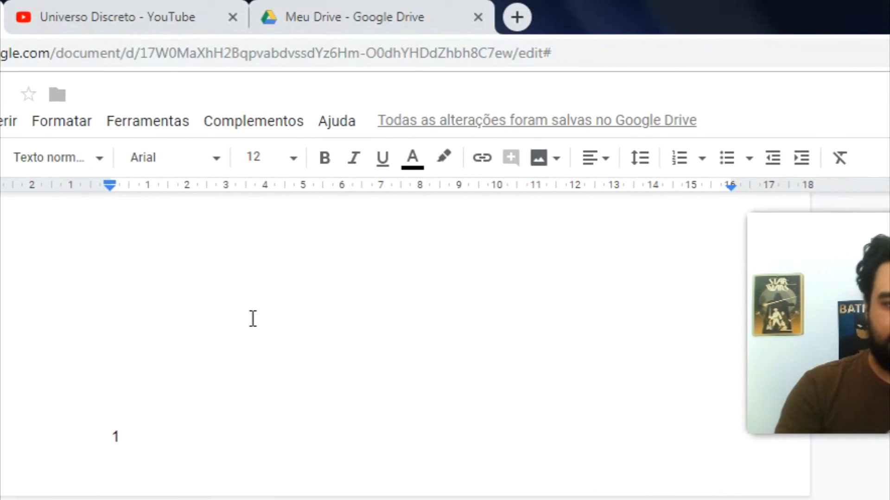
pyautogui.click(110, 437)
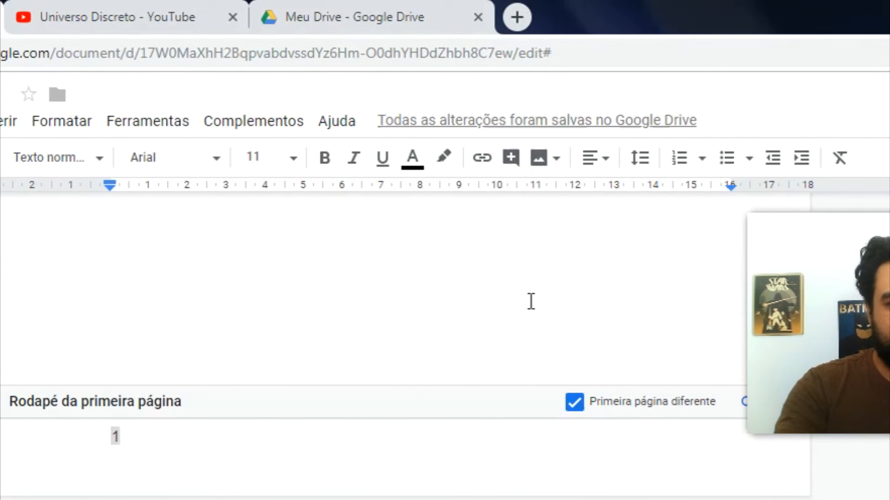
pyautogui.press('Tab')
pyautogui.press('Tab')
pyautogui.press('Tab')
pyautogui.press('Tab')
pyautogui.press('Tab')
pyautogui.press('Tab')
pyautogui.press('Tab')
pyautogui.press('Tab')
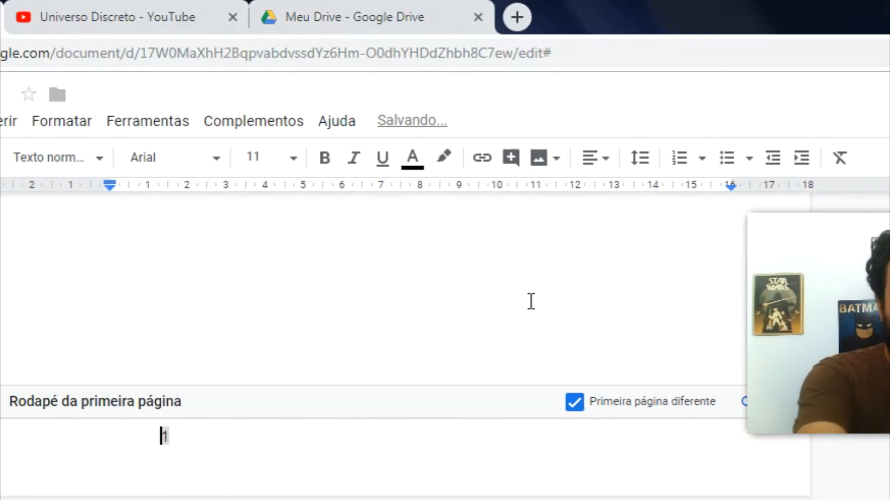
pyautogui.press('Tab')
pyautogui.press('Tab')
pyautogui.press('Tab')
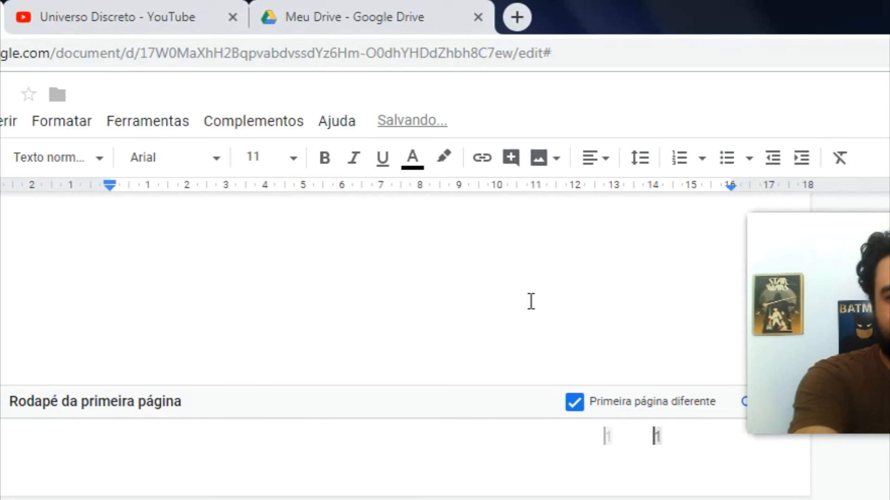
pyautogui.moveTo(855, 329); pyautogui.dragTo(112, 373)
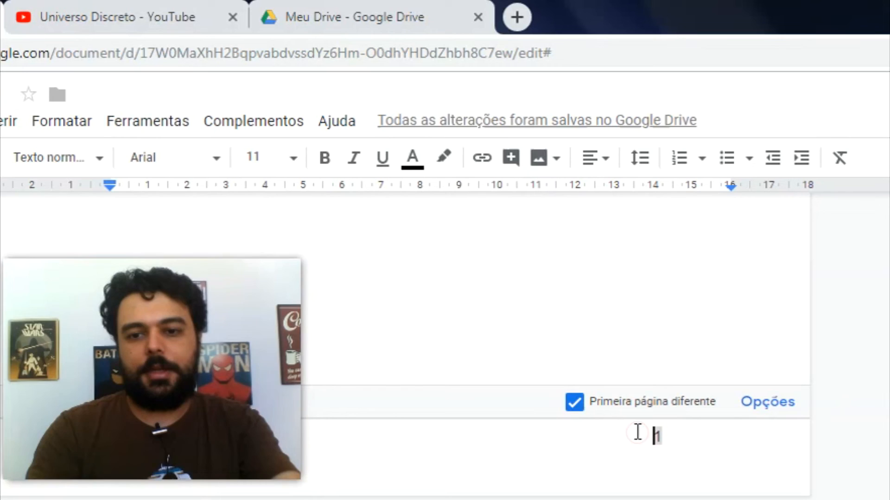
pyautogui.press('Tab')
pyautogui.press('Tab')
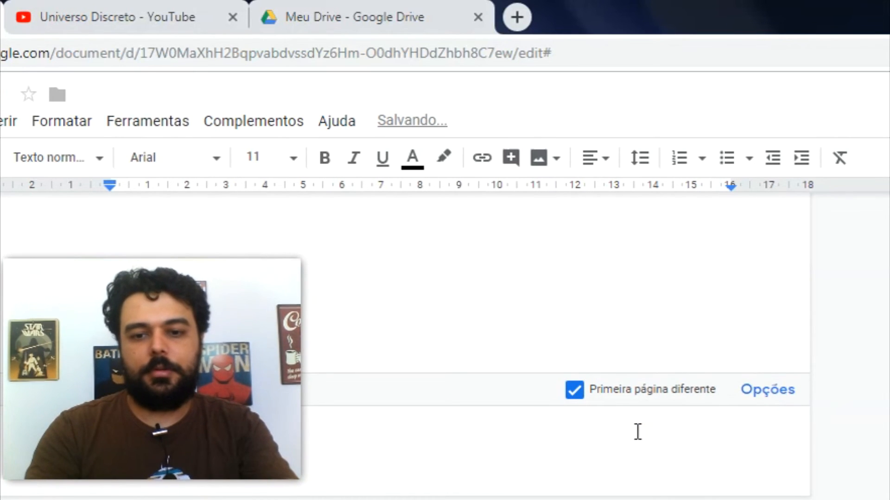
pyautogui.press('BackSpace')
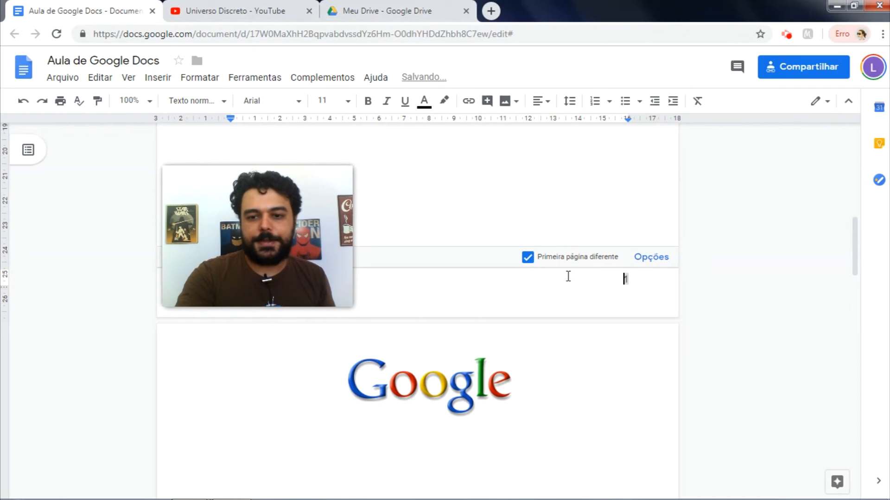
pyautogui.press('Tab')
# Step: Make the page number 1 in page one's footer bold
pyautogui.click(545, 357)
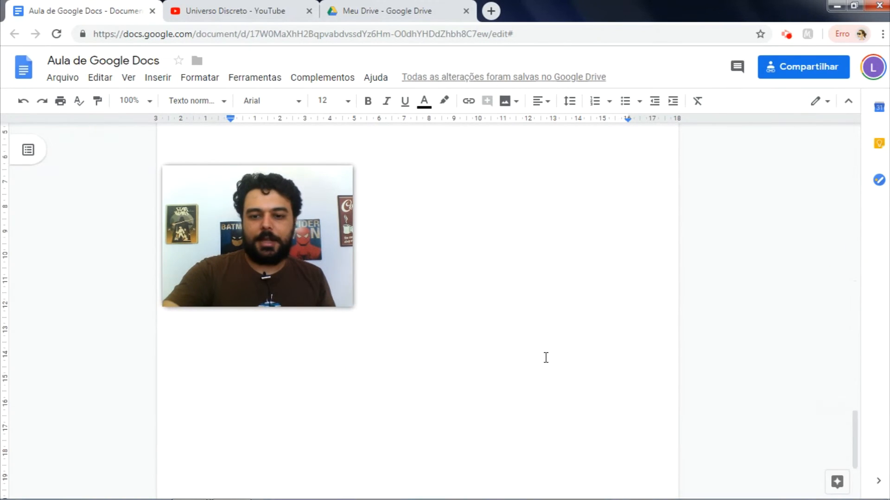
pyautogui.scroll(-3, 545, 357)
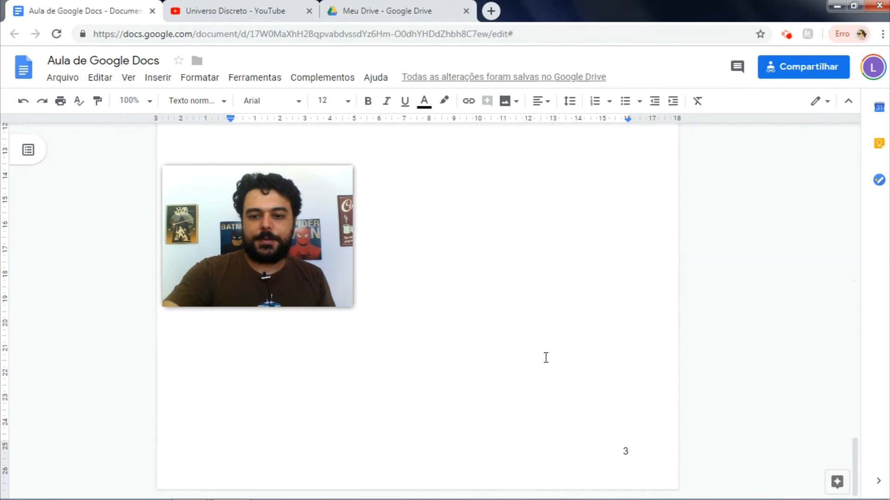
pyautogui.scroll(20, 545, 358)
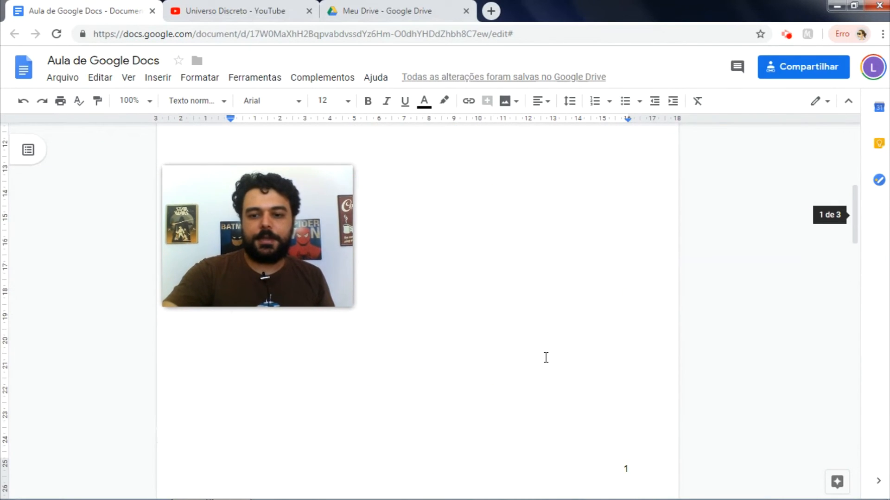
pyautogui.scroll(-5, 588, 390)
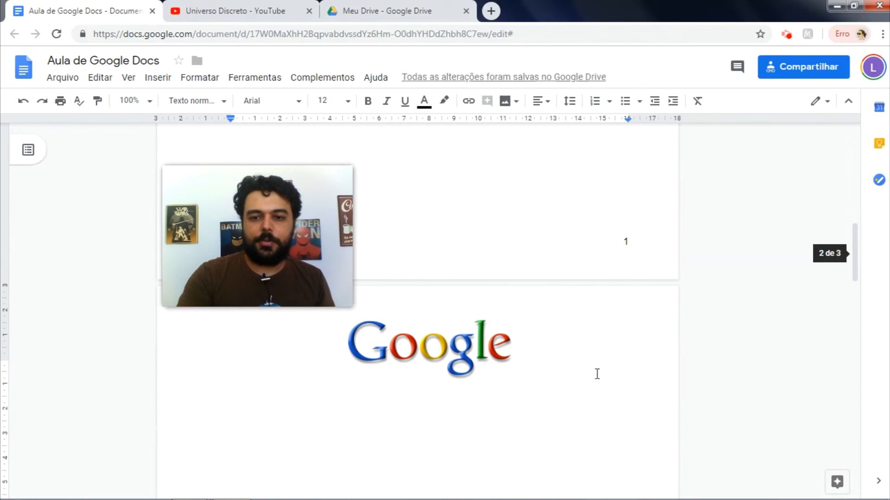
pyautogui.click(624, 246)
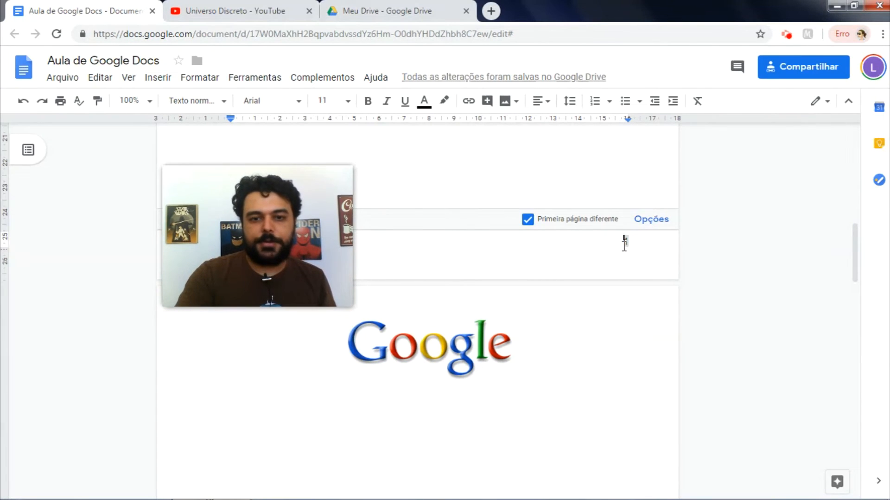
pyautogui.click(368, 102)
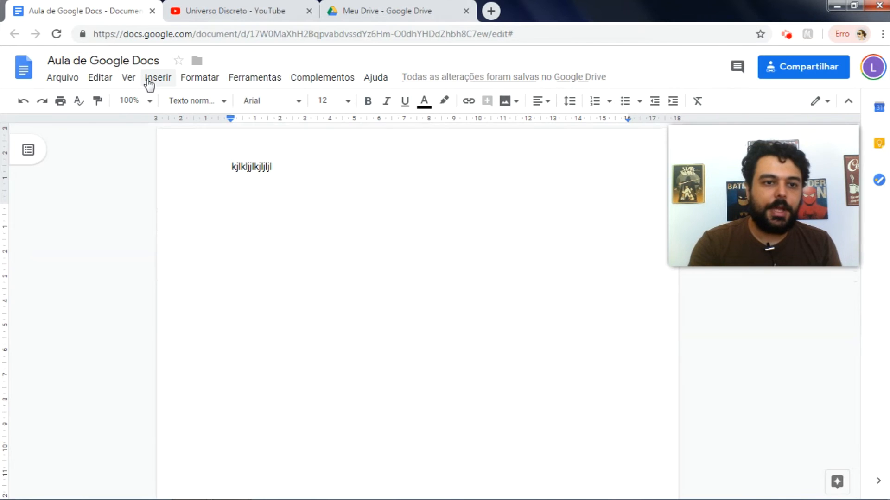
# Step: Type the author's name on an empty line of the body
pyautogui.click(148, 83)
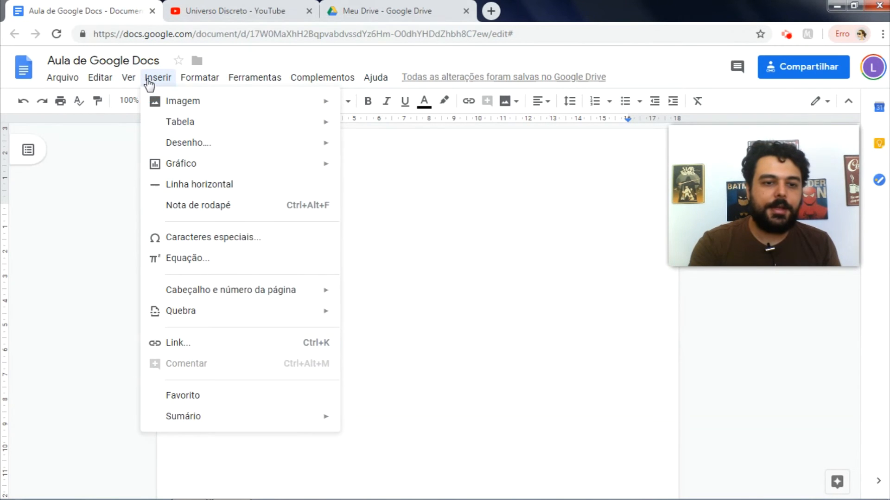
pyautogui.click(420, 291)
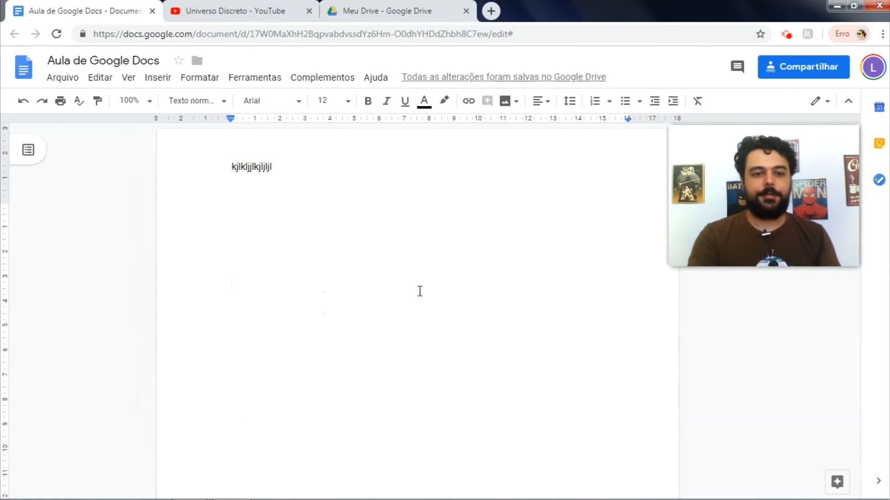
pyautogui.write('Lucas ')
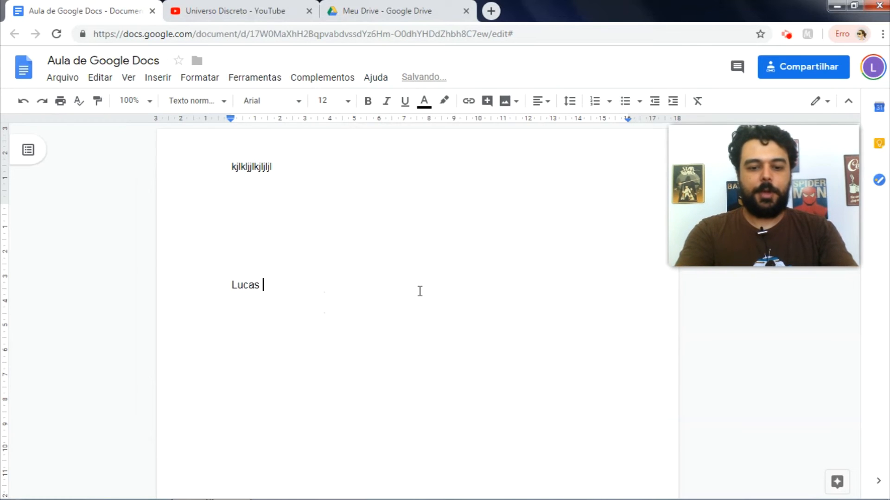
pyautogui.write('Lattari')
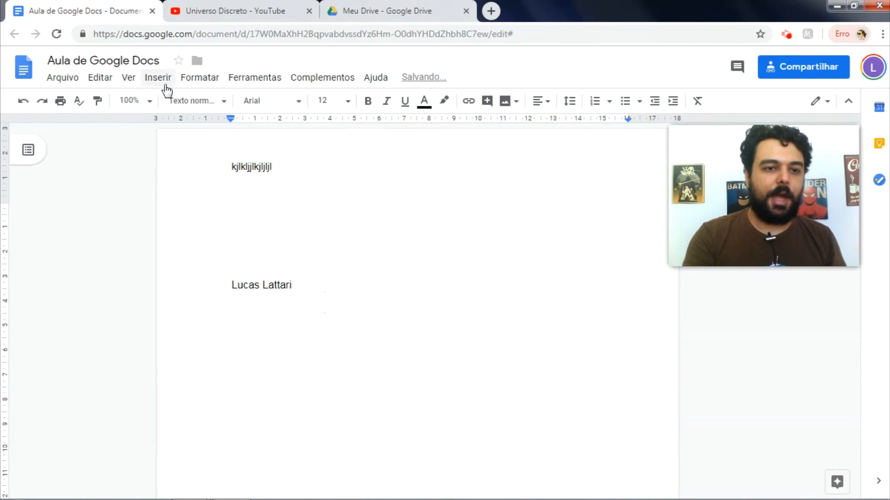
# Step: Add a footnote after the name describing him as teacher and YouTuber, then type 'hh' after it
pyautogui.click(158, 78)
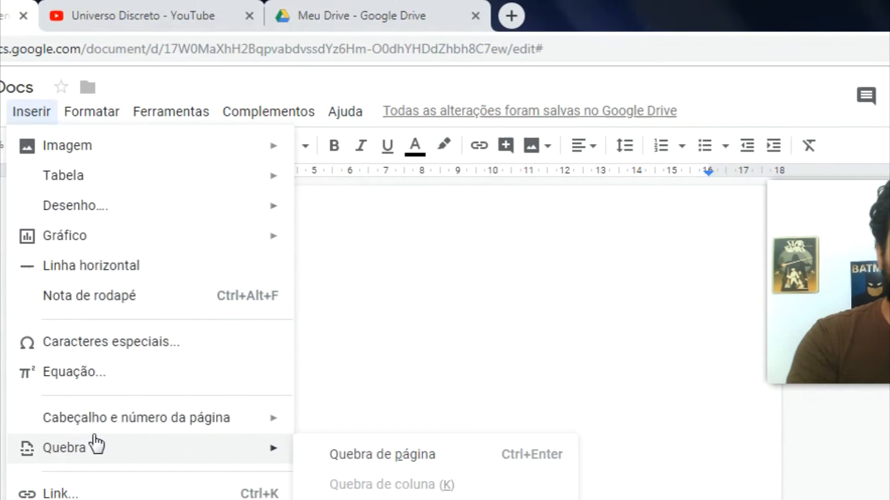
pyautogui.click(176, 297)
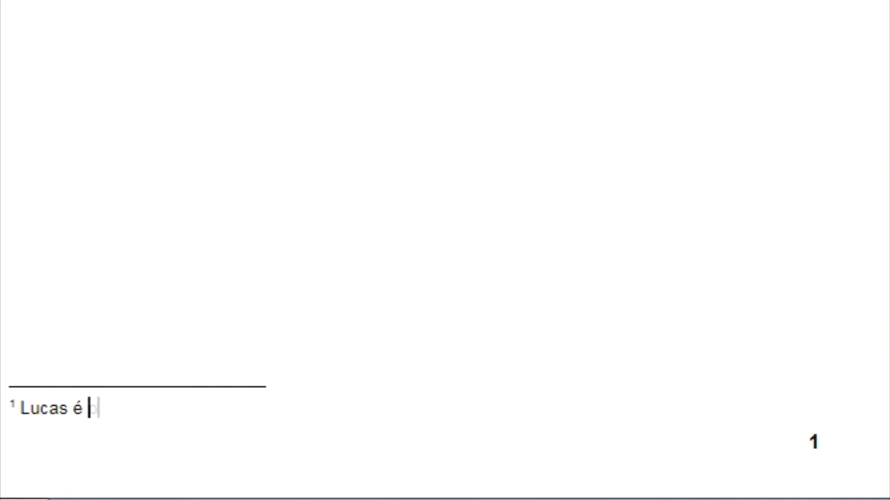
pyautogui.write('utuber....')
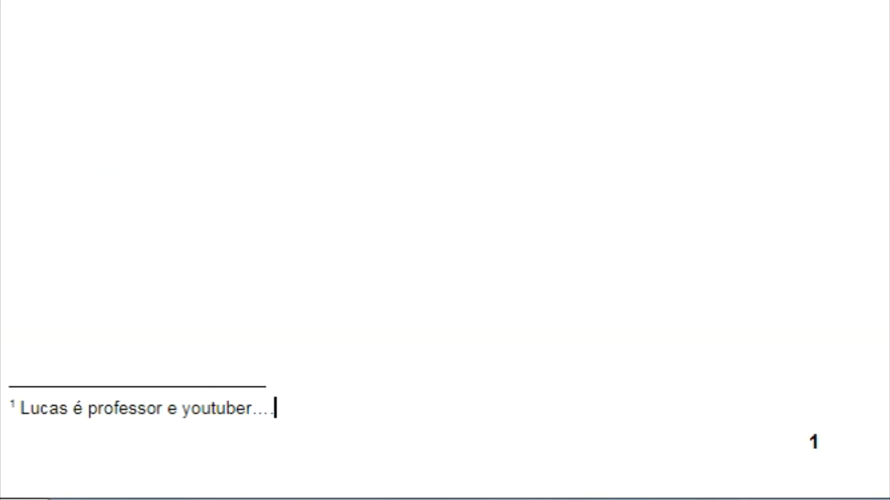
pyautogui.click(240, 82)
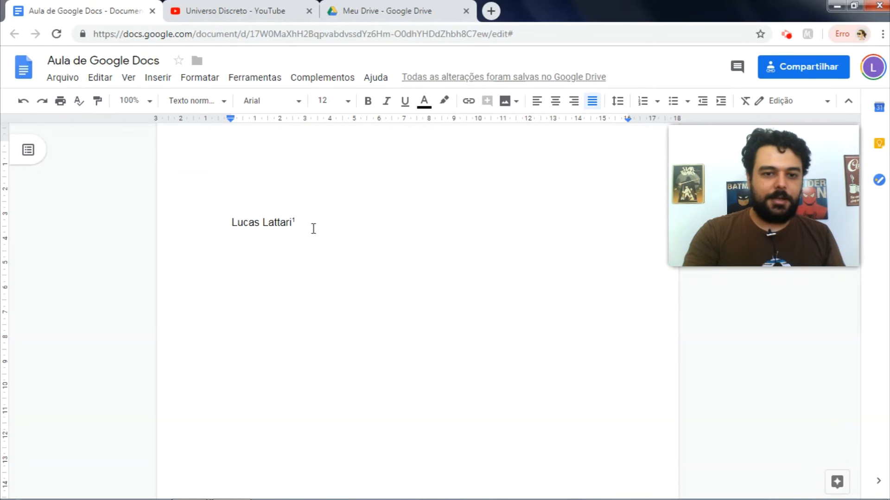
pyautogui.write('hhhhhhh')
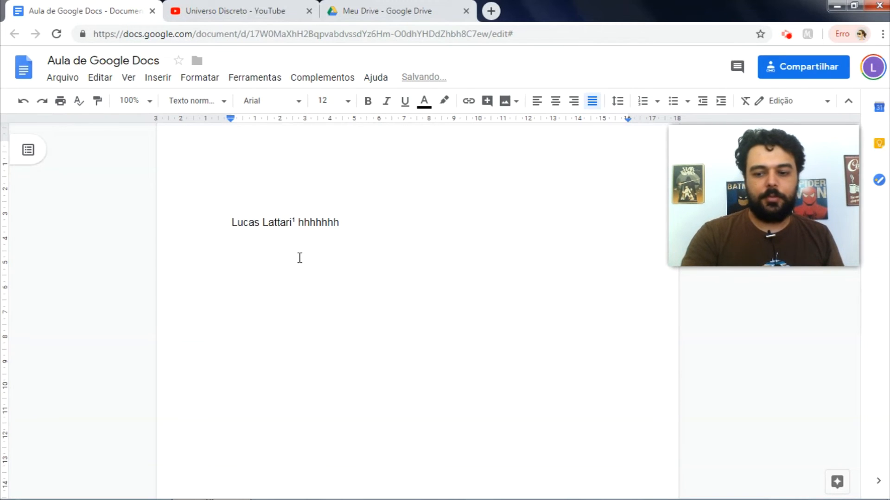
pyautogui.click(294, 221)
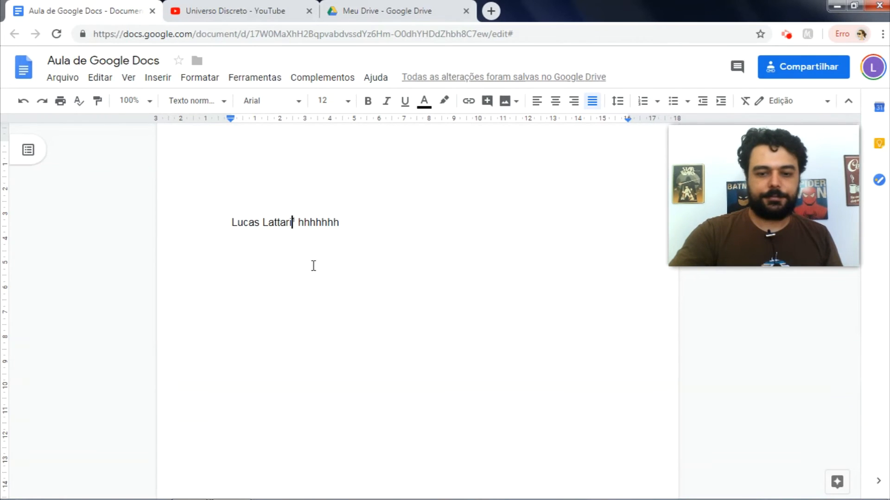
pyautogui.scroll(-8, 313, 266)
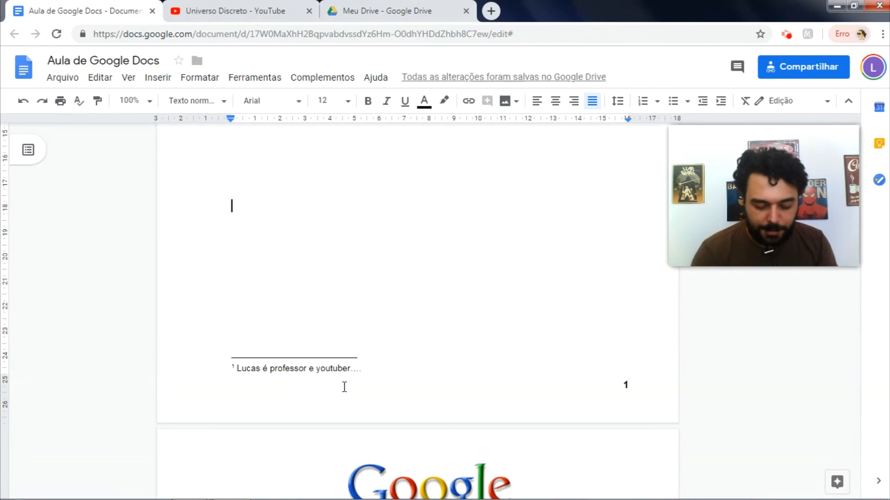
# Step: Create a new blank drawing via Inserir > Desenho > Novo
pyautogui.scroll(6, 344, 387)
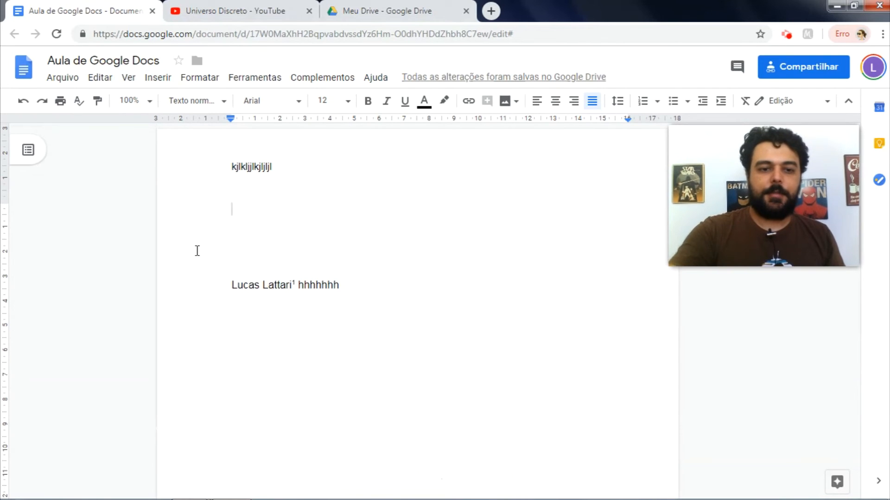
pyautogui.click(169, 81)
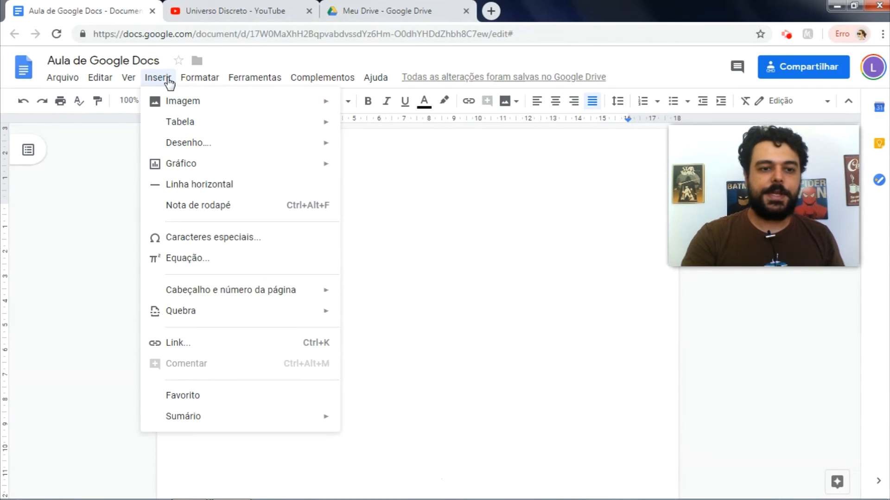
pyautogui.moveTo(179, 109)
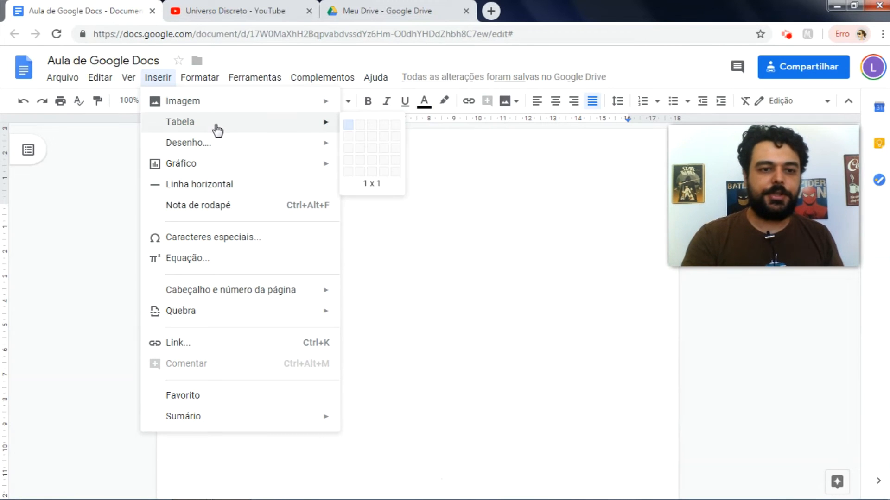
pyautogui.moveTo(211, 145)
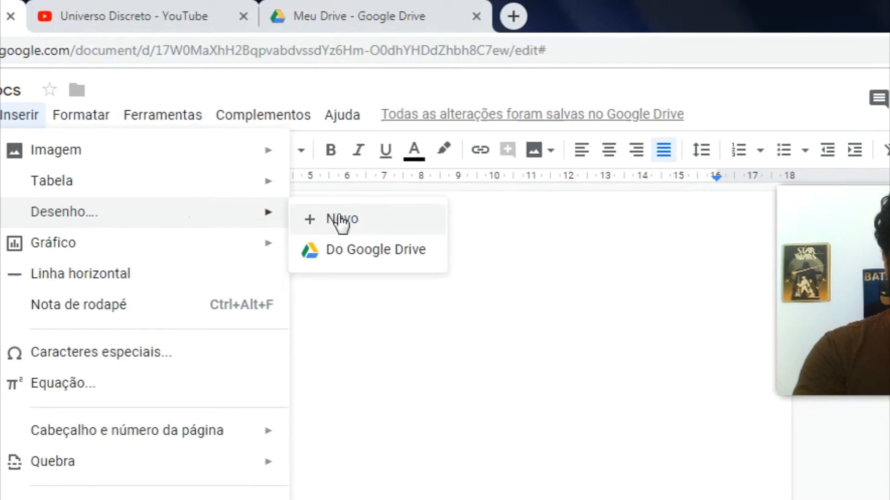
pyautogui.click(341, 219)
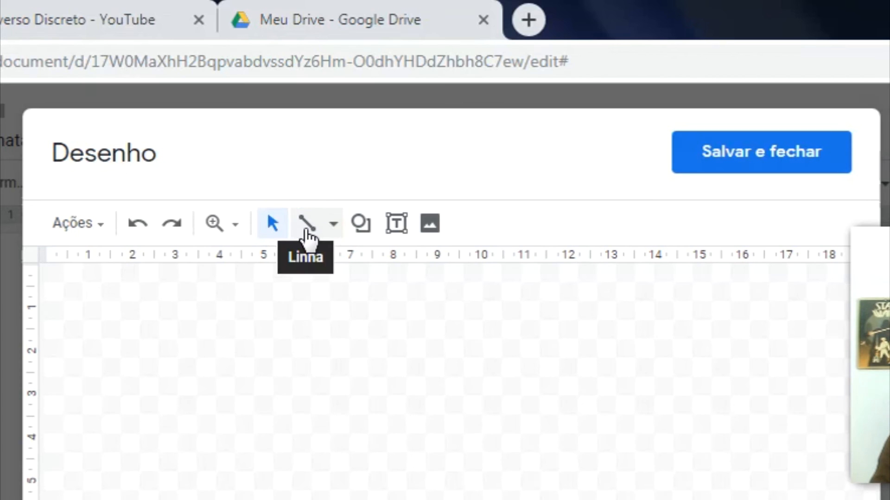
# Step: Draw a horizontal arrow pointing right across the drawing canvas
pyautogui.click(369, 128)
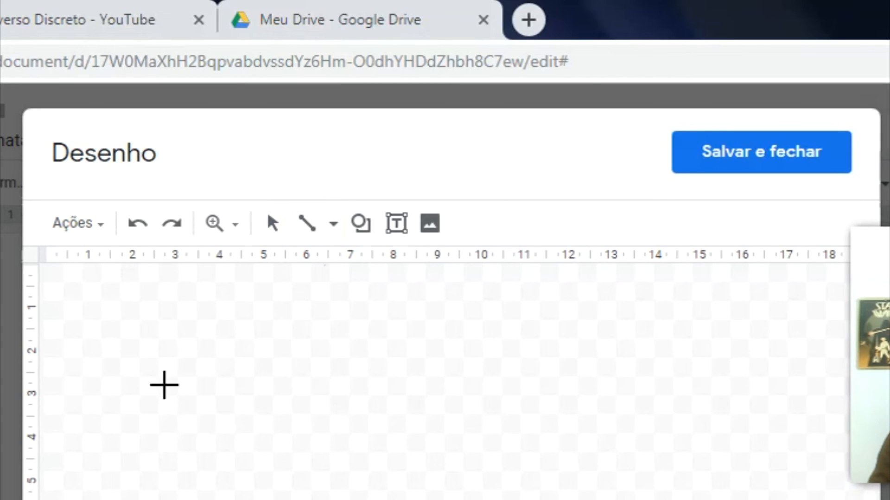
pyautogui.click(334, 224)
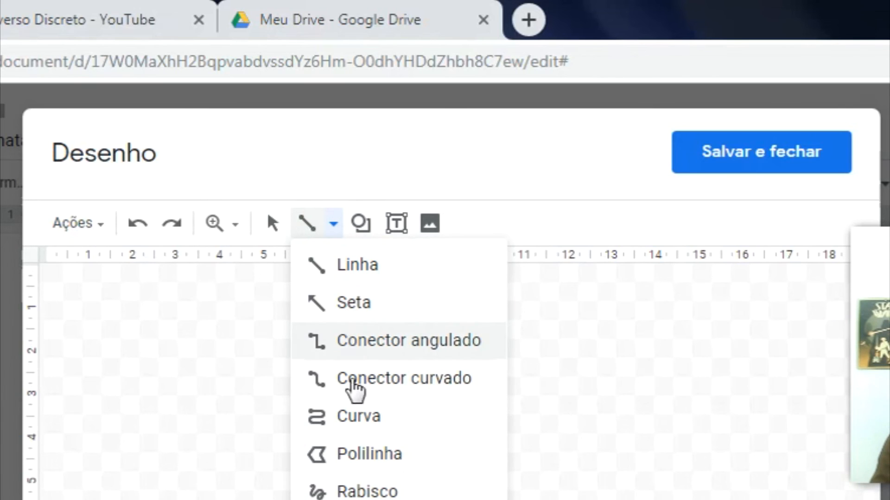
pyautogui.click(359, 303)
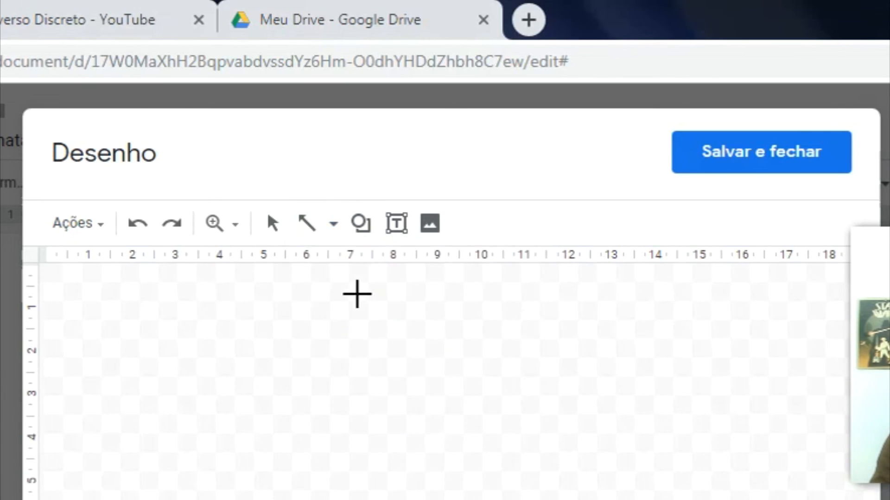
pyautogui.moveTo(205, 372); pyautogui.dragTo(457, 371)
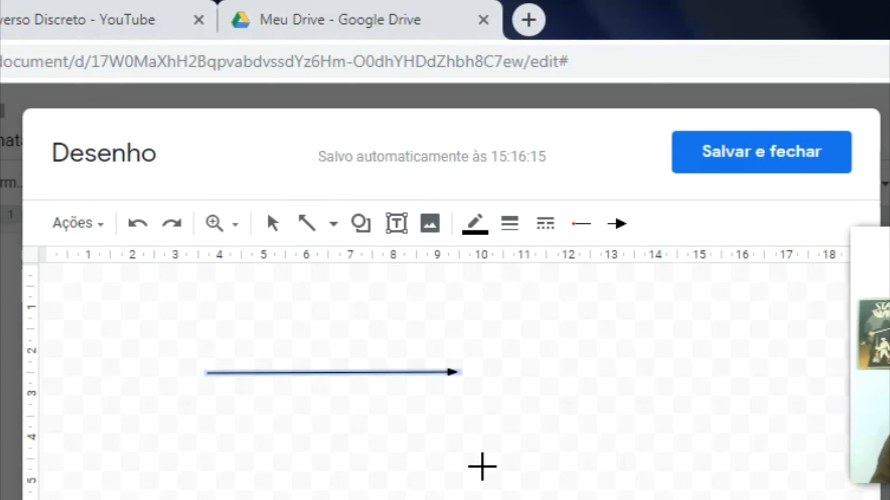
# Step: Set the arrow's line weight to 4 px and make it dashed
pyautogui.click(514, 228)
pyautogui.click(554, 459)
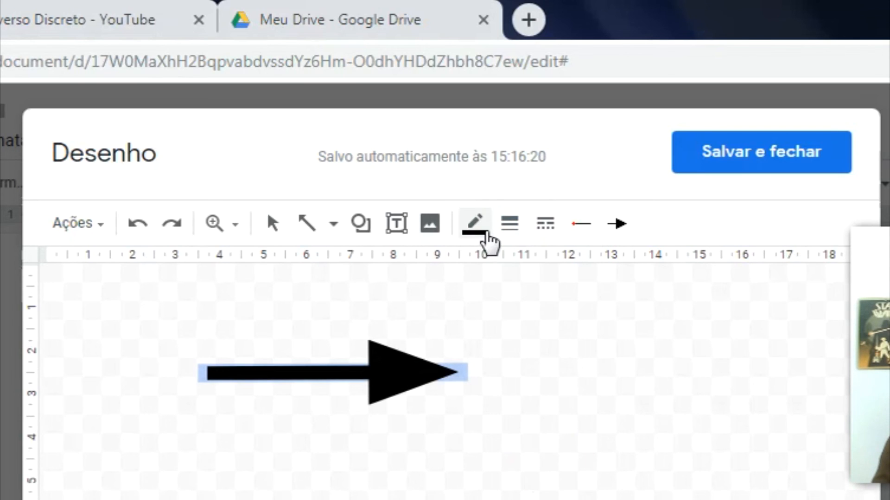
pyautogui.click(480, 228)
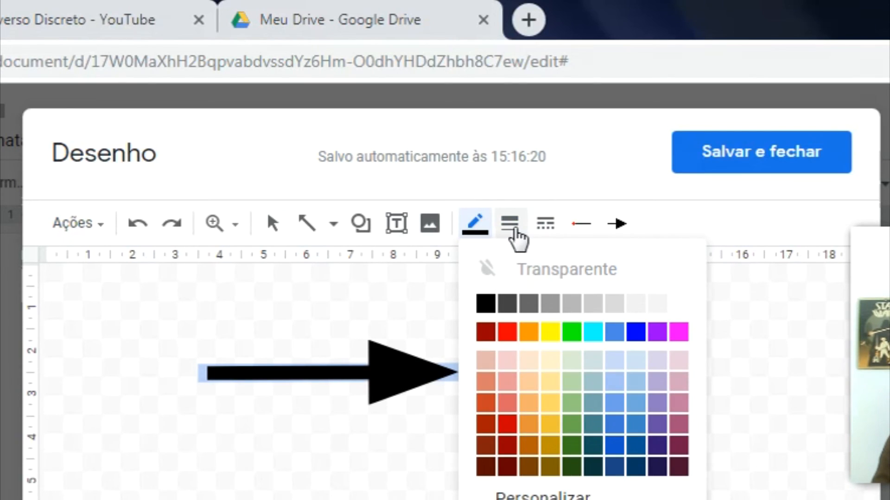
pyautogui.click(510, 232)
pyautogui.click(549, 381)
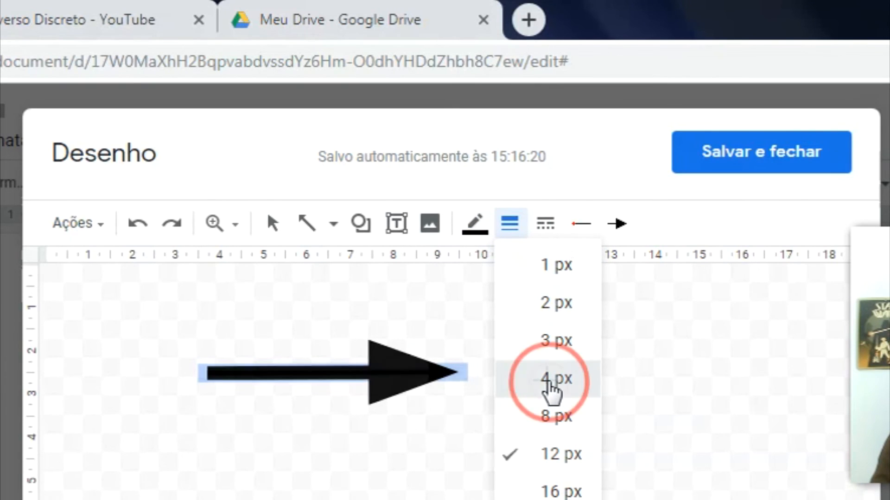
pyautogui.click(546, 226)
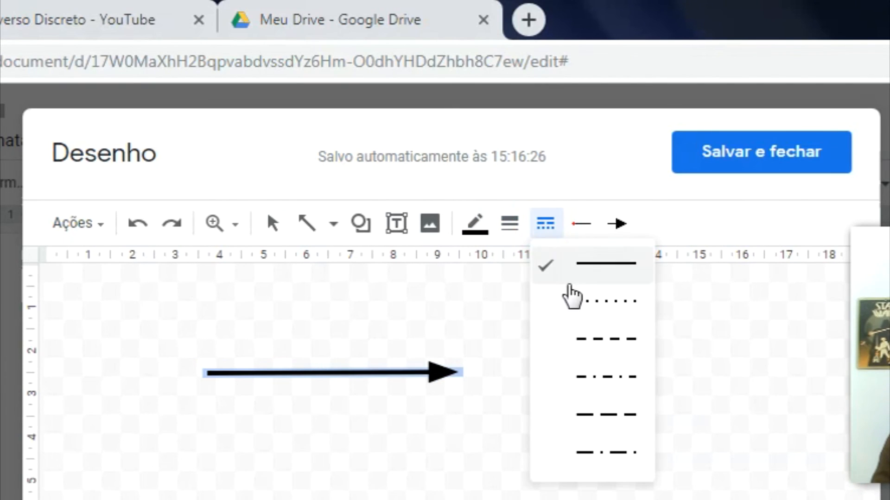
pyautogui.click(588, 339)
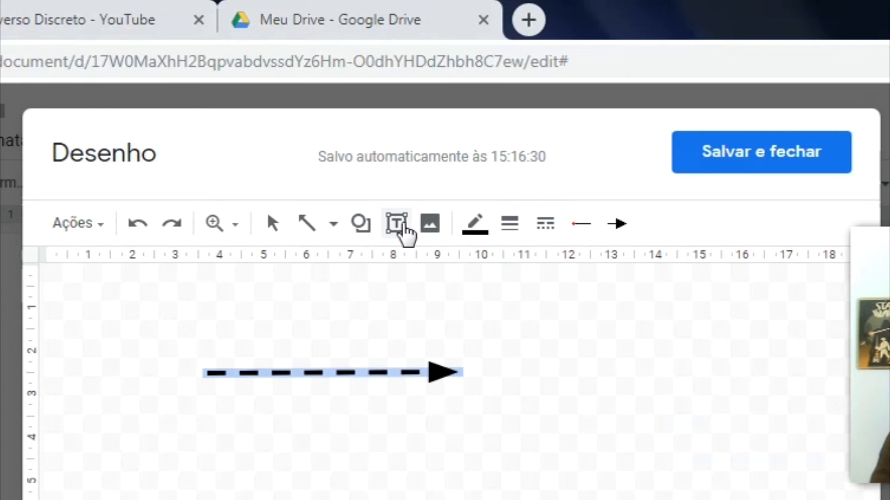
# Step: Draw a rectangle left of the arrow and type 'Início' inside it
pyautogui.click(357, 224)
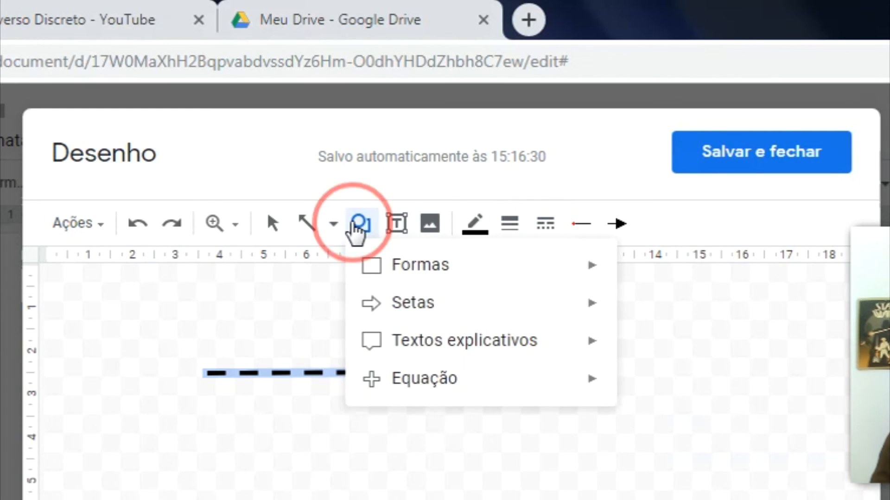
pyautogui.moveTo(375, 274)
pyautogui.click(588, 274)
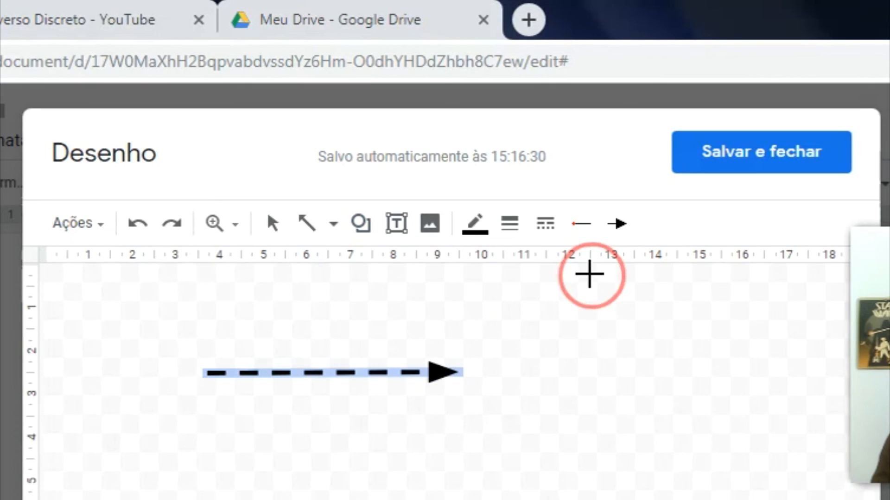
pyautogui.moveTo(66, 361); pyautogui.dragTo(203, 399)
pyautogui.click(148, 375)
pyautogui.write('Início')
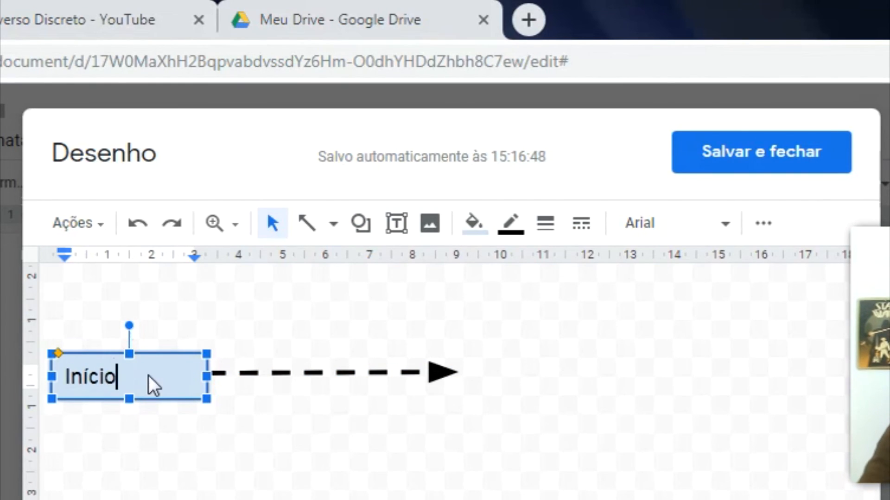
# Step: Centre-align the 'Início' text within the rectangle
pyautogui.hotkey('ctrl', 'a')
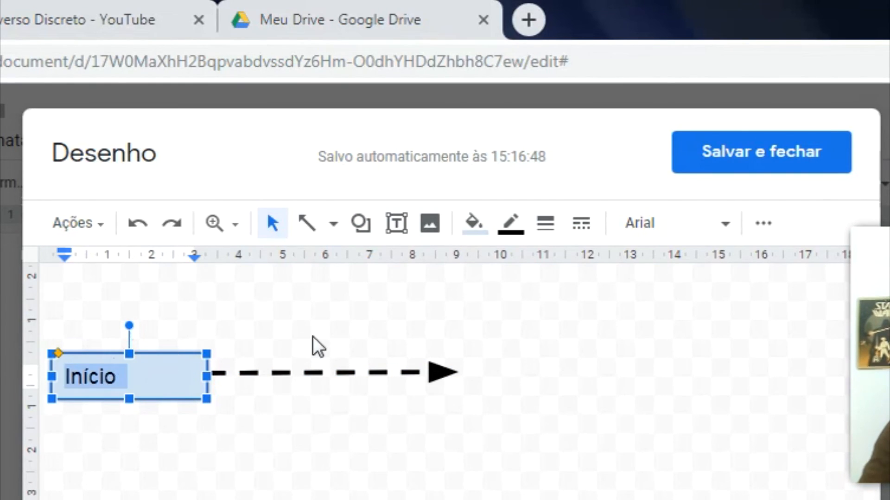
pyautogui.click(638, 235)
pyautogui.click(762, 226)
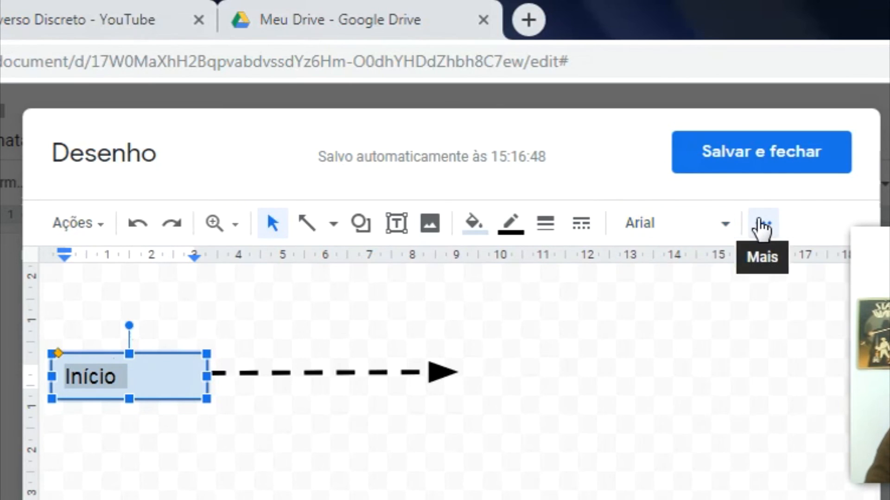
pyautogui.click(761, 226)
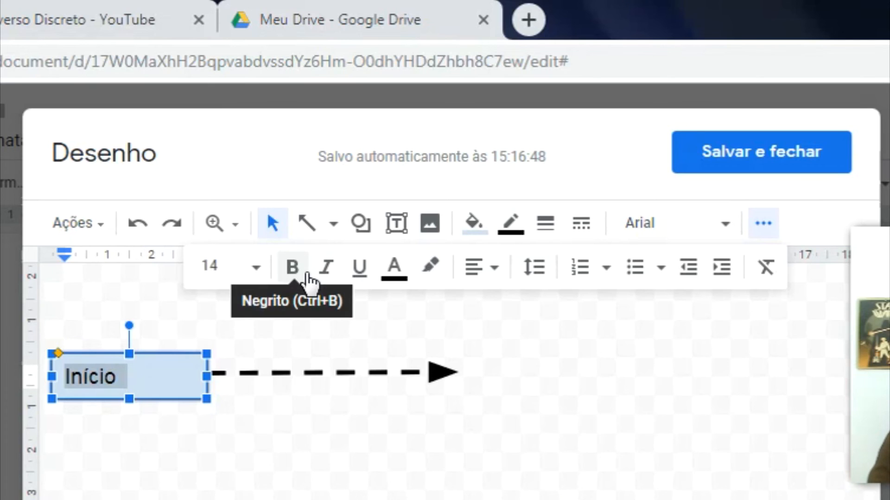
pyautogui.click(487, 268)
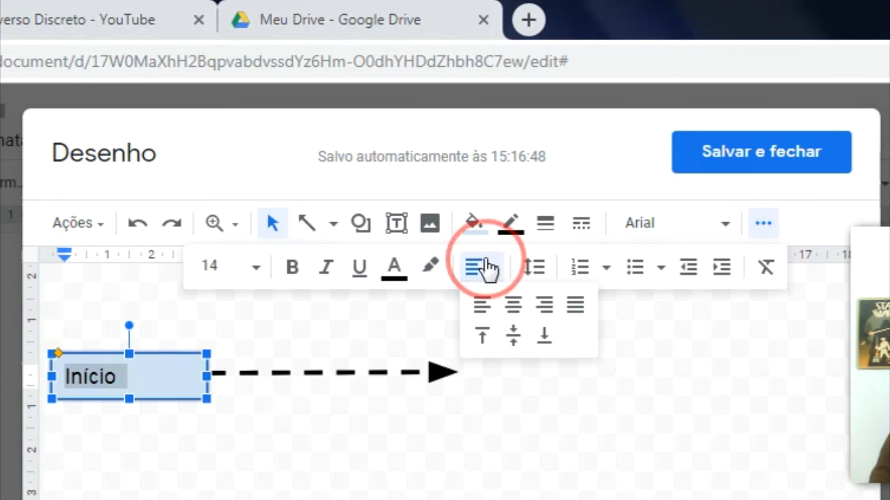
pyautogui.click(512, 305)
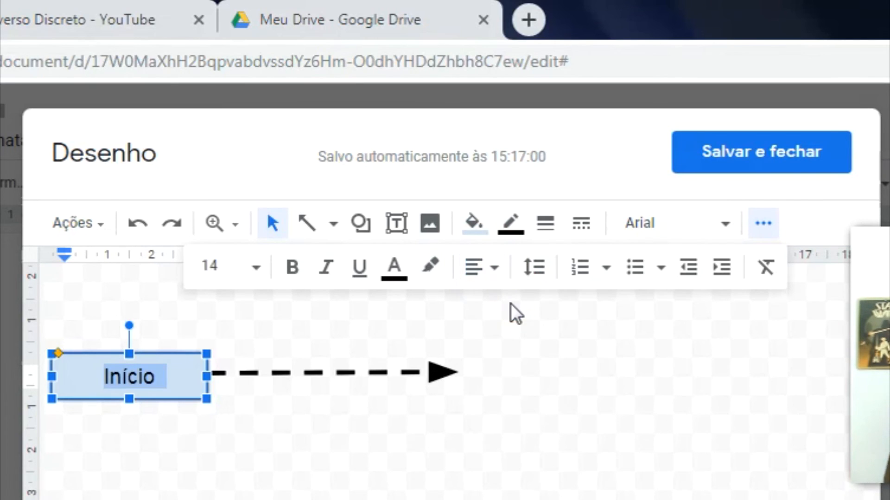
# Step: Give the Início box a light red fill and a dark red border
pyautogui.click(471, 224)
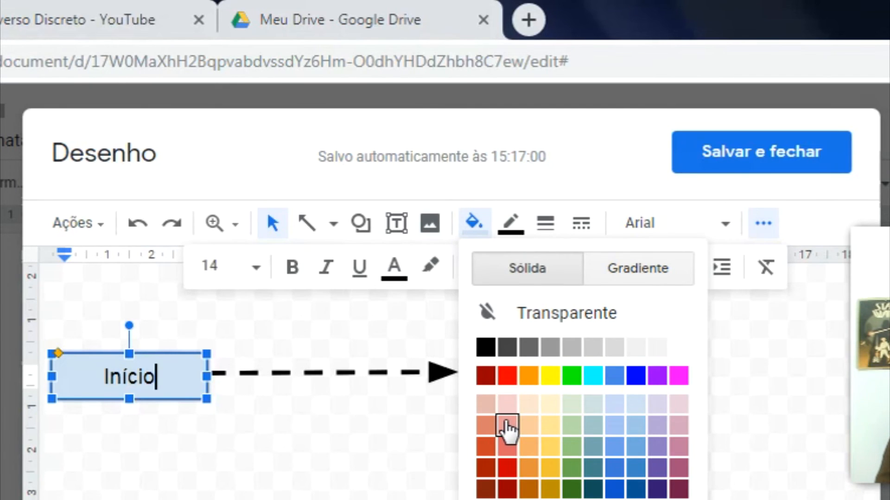
pyautogui.click(507, 424)
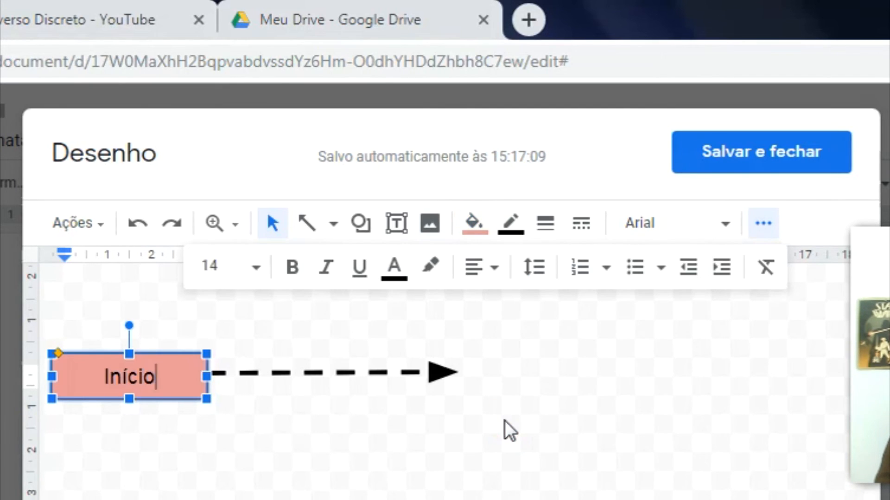
pyautogui.click(511, 223)
pyautogui.click(523, 332)
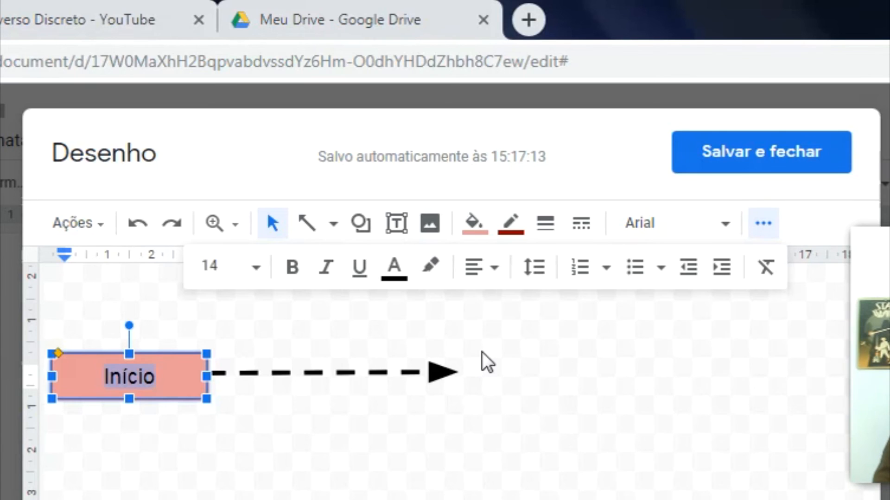
pyautogui.click(511, 224)
pyautogui.click(523, 332)
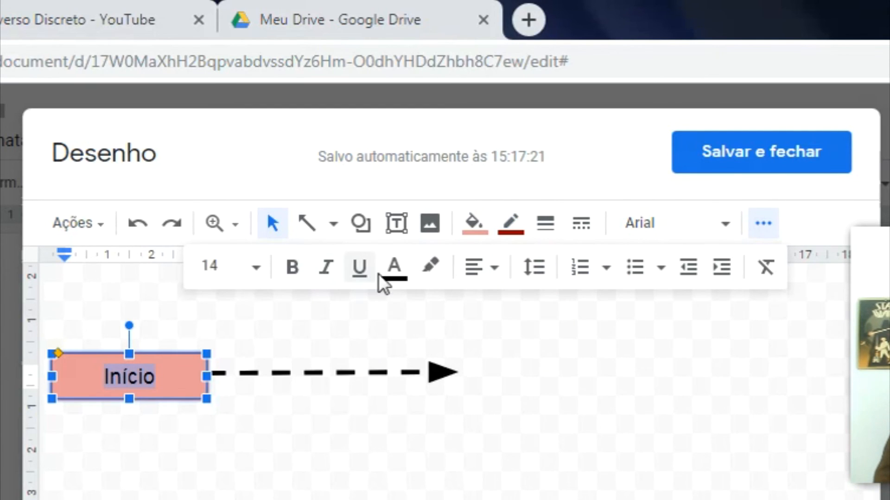
# Step: Try dark green, then bright green, as the Início text colour
pyautogui.click(390, 274)
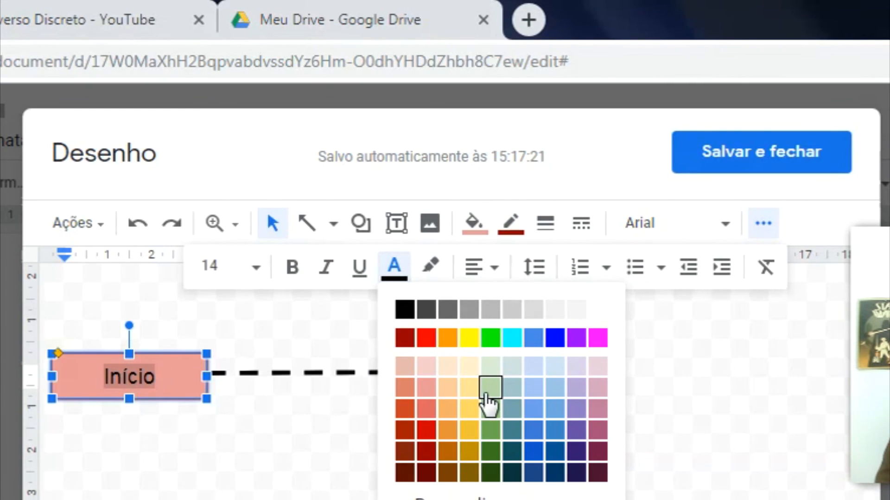
pyautogui.click(494, 474)
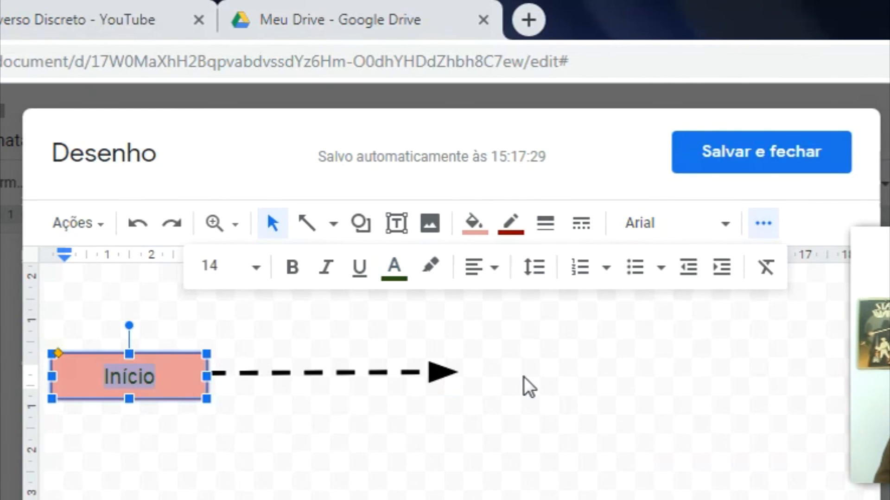
pyautogui.click(763, 223)
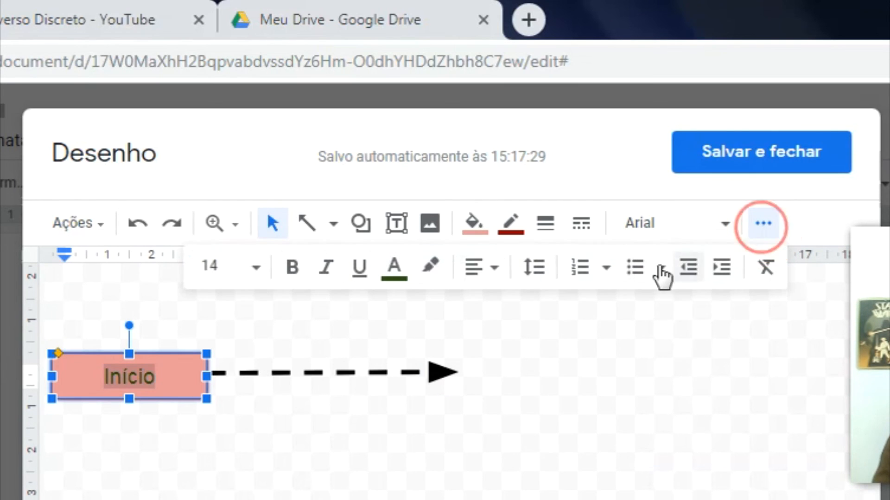
pyautogui.click(396, 271)
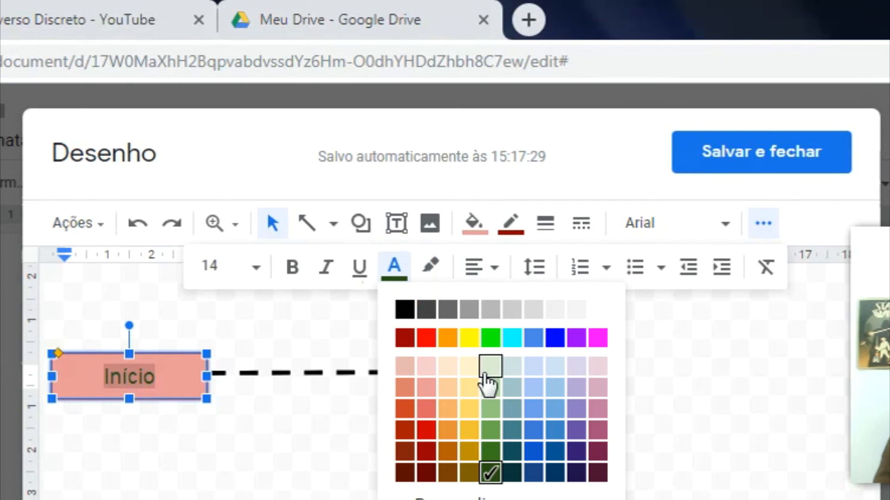
pyautogui.click(489, 338)
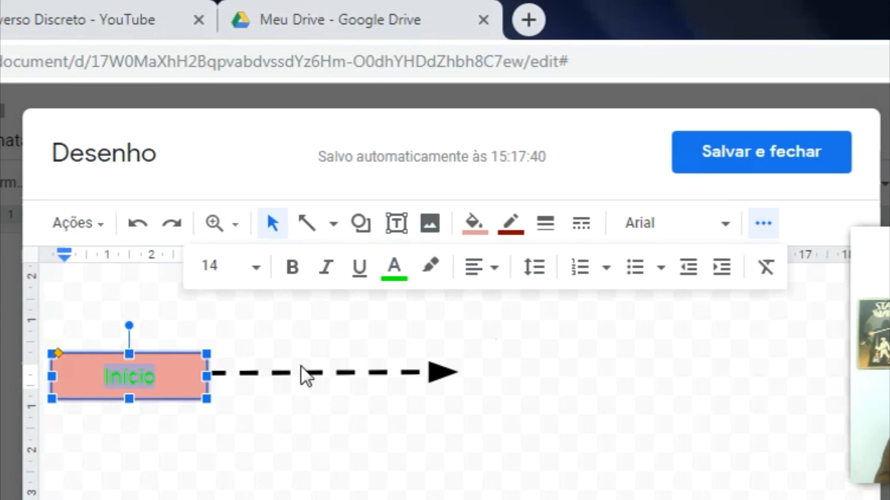
pyautogui.click(492, 377)
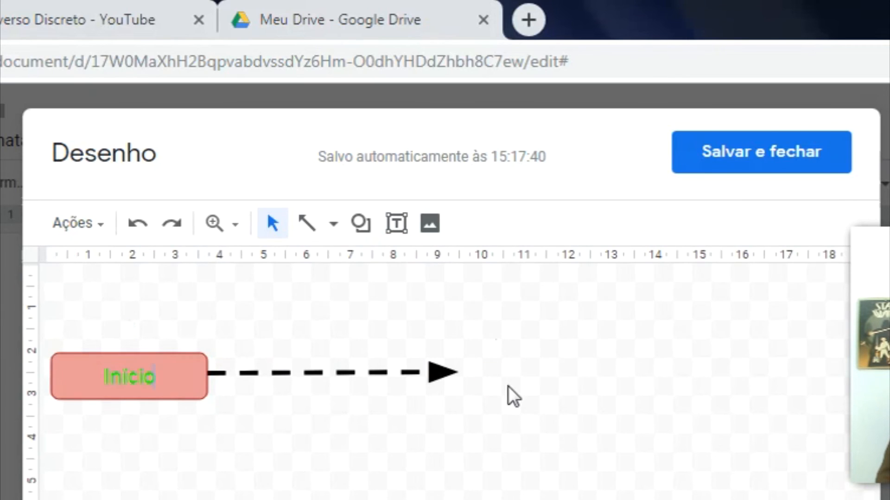
# Step: Change the Início text colour back to black
pyautogui.doubleClick(129, 376)
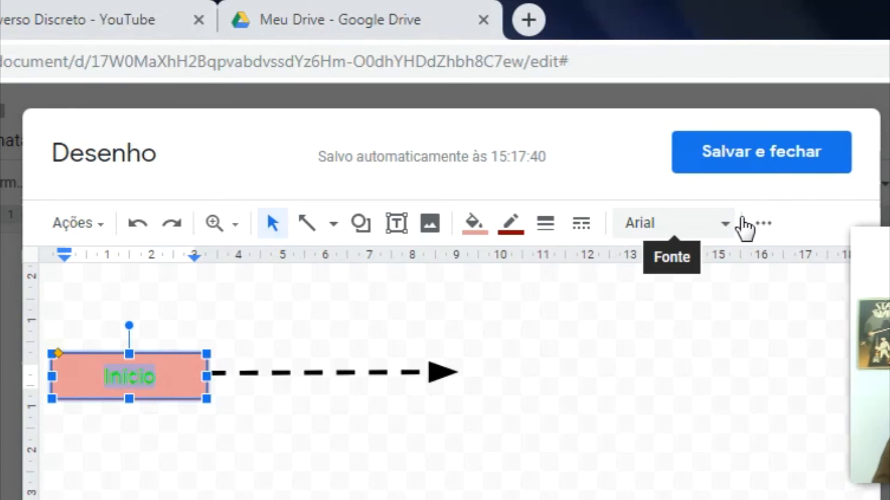
pyautogui.click(763, 223)
pyautogui.click(394, 266)
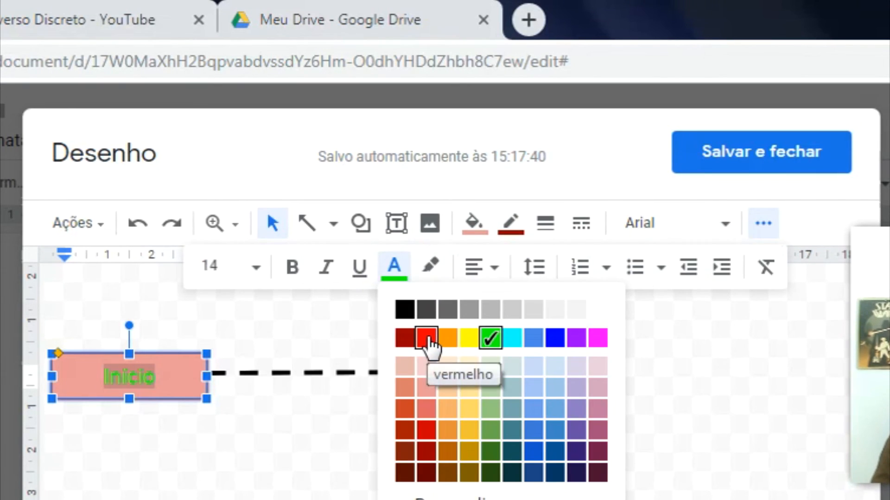
pyautogui.click(409, 309)
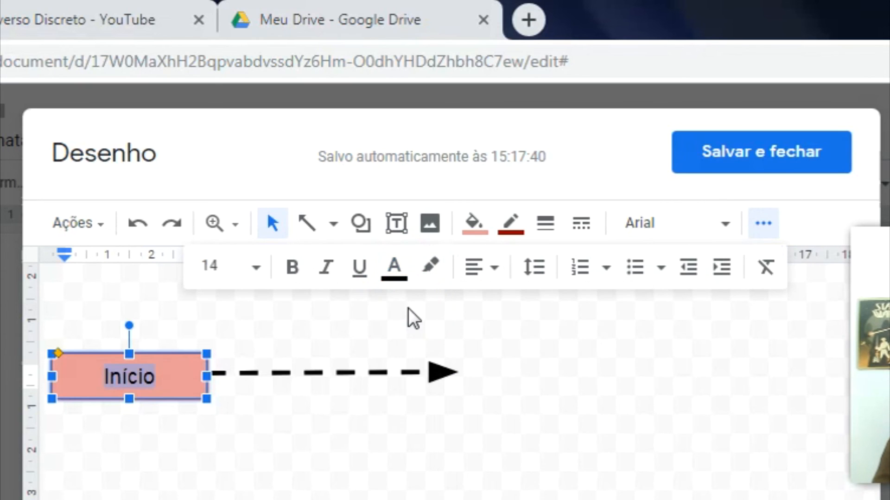
pyautogui.click(495, 379)
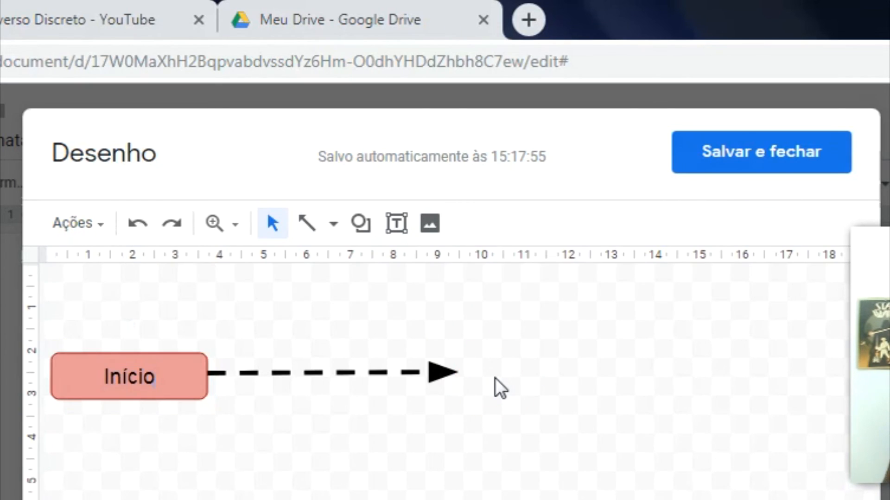
# Step: Draw a four-point star at the tip of the dashed arrow
pyautogui.click(356, 228)
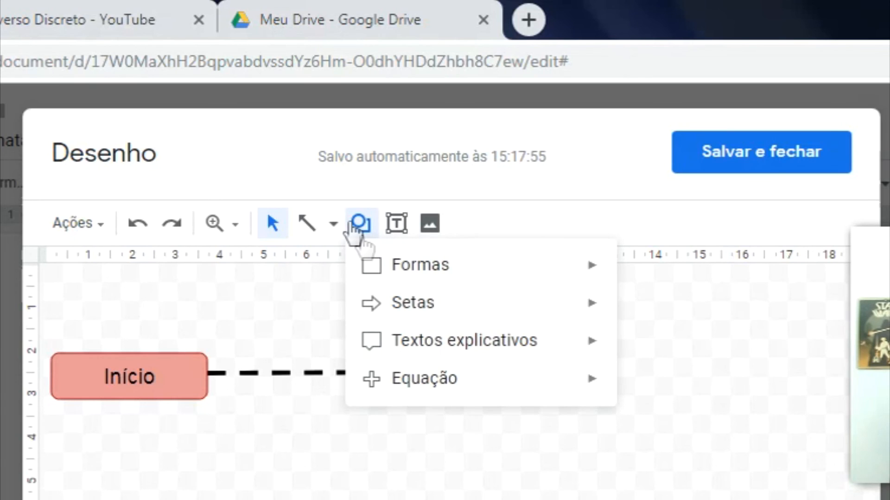
pyautogui.moveTo(427, 274)
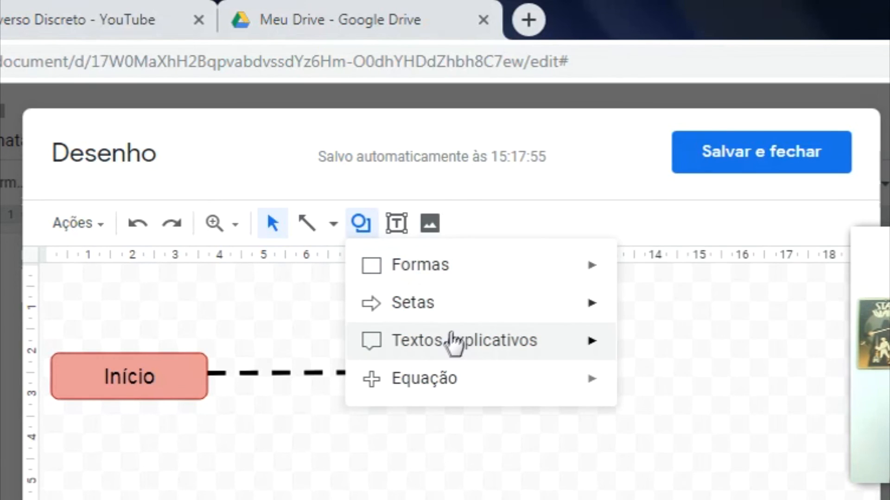
pyautogui.moveTo(453, 345)
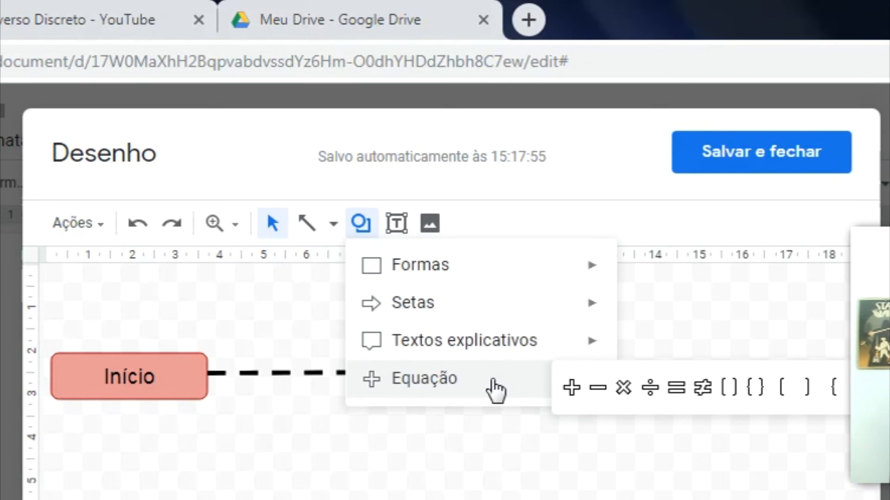
pyautogui.moveTo(511, 354)
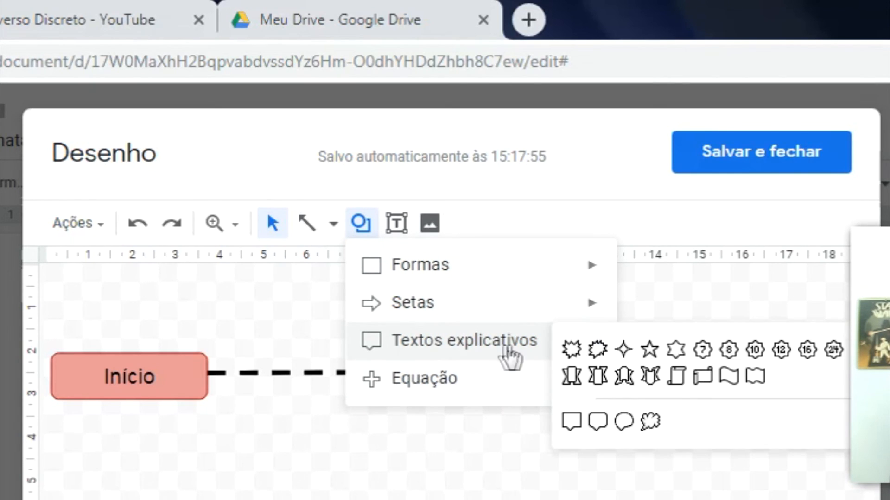
pyautogui.click(622, 351)
pyautogui.moveTo(453, 301); pyautogui.dragTo(680, 448)
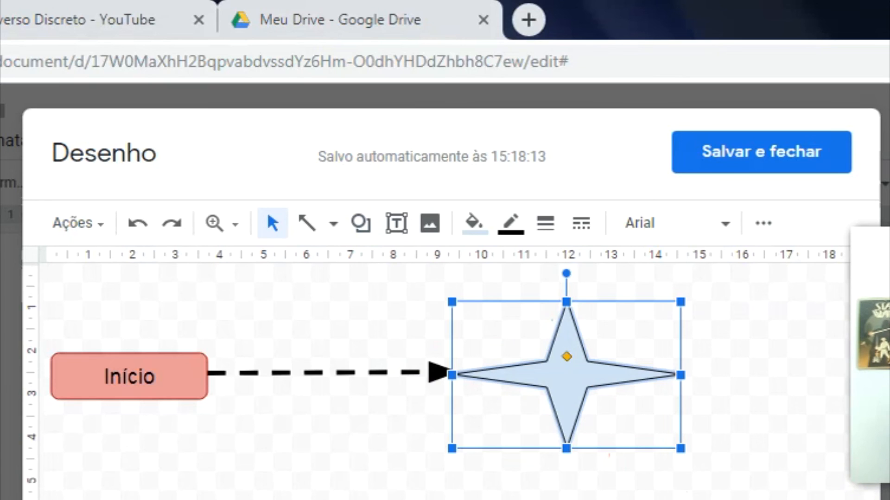
pyautogui.press('Escape')
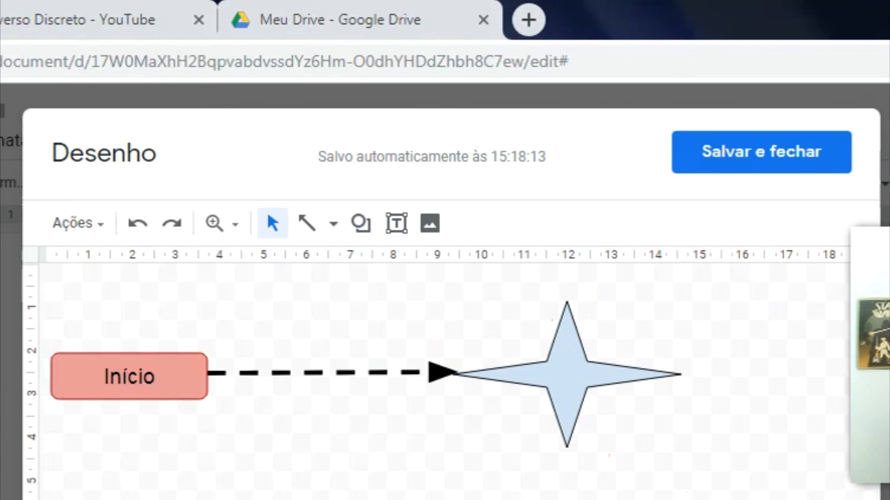
# Step: Save the drawing into the document, centre it on the page, then delete it
pyautogui.click(760, 158)
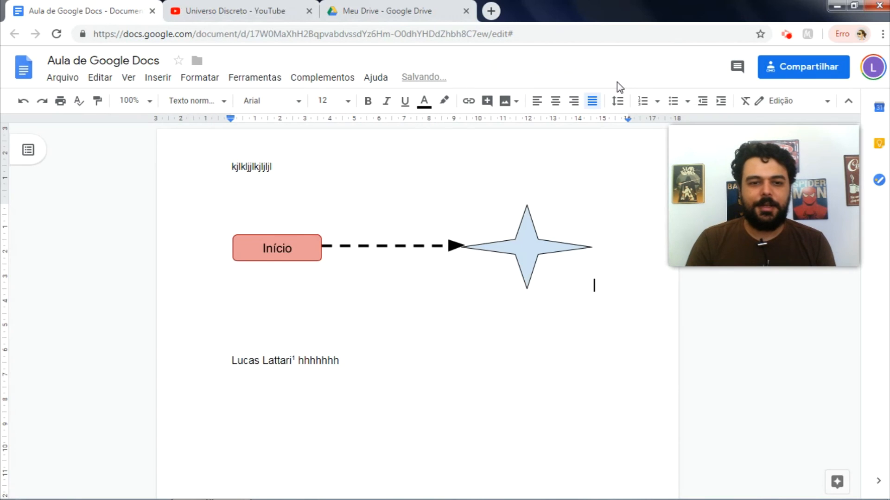
pyautogui.click(394, 253)
pyautogui.click(258, 103)
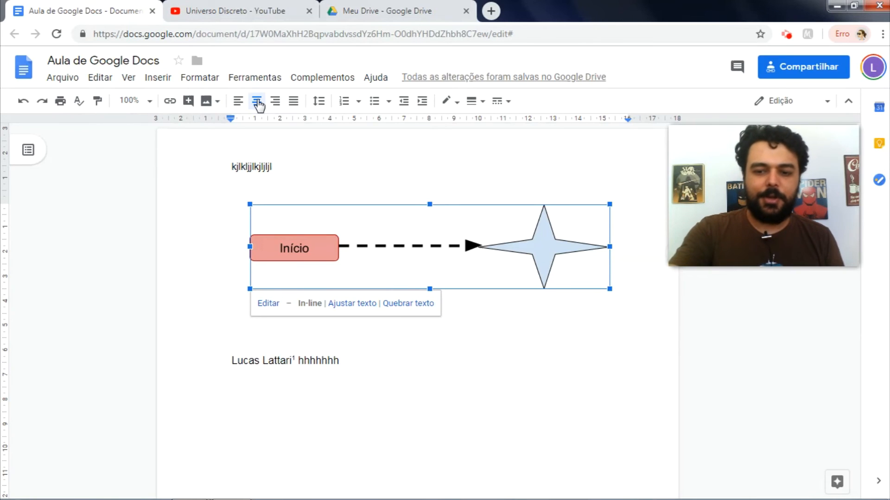
pyautogui.press('Delete')
pyautogui.click(157, 77)
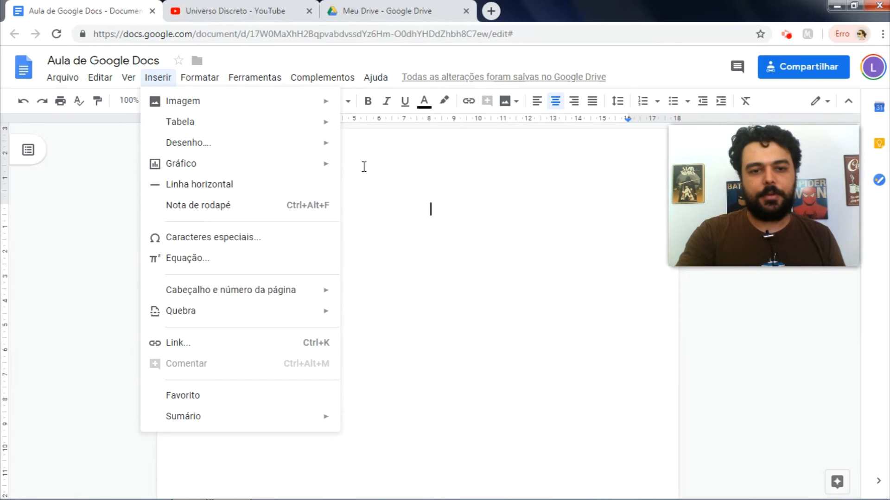
# Step: Insert a sample 'Points scored' column chart, then delete it
pyautogui.moveTo(317, 167)
pyautogui.click(375, 195)
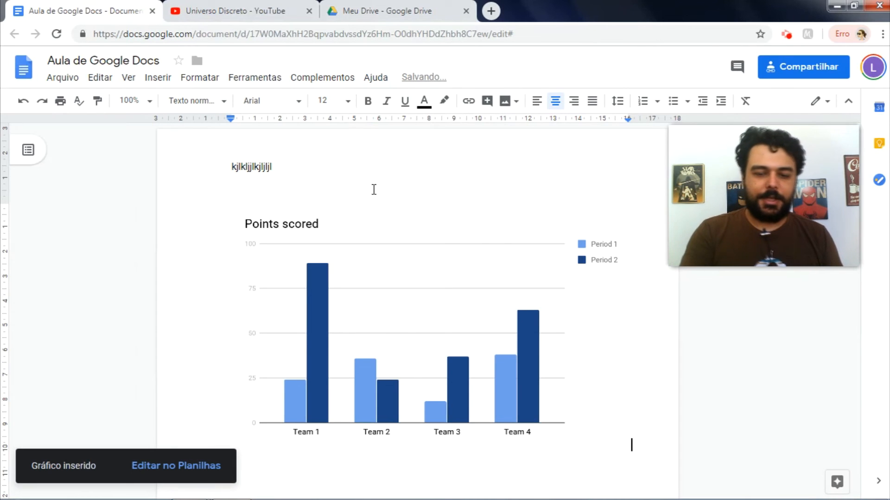
pyautogui.click(394, 272)
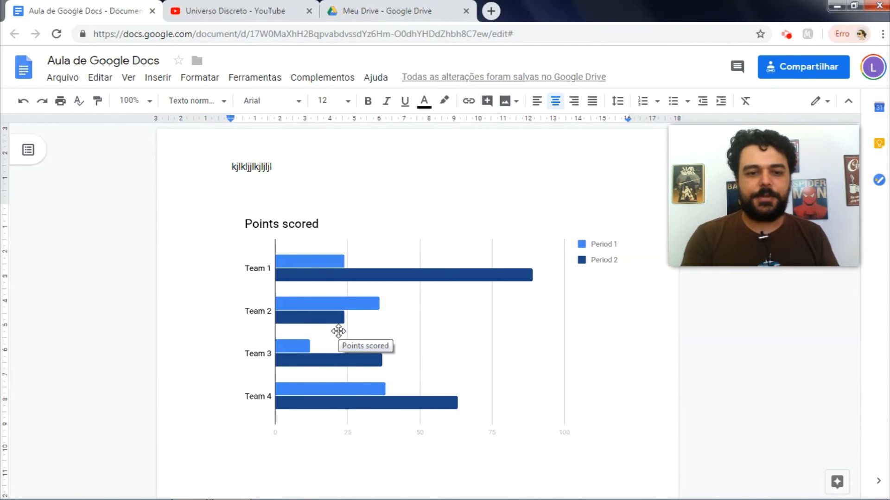
pyautogui.click(398, 330)
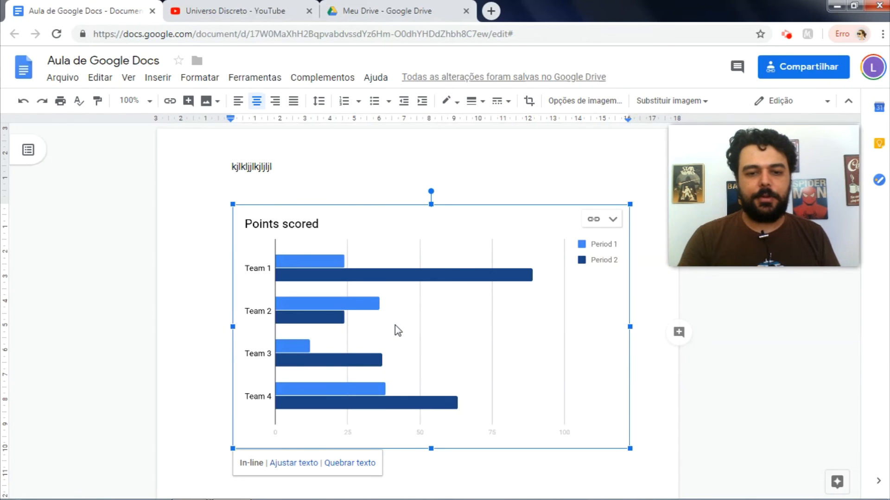
pyautogui.press('Delete')
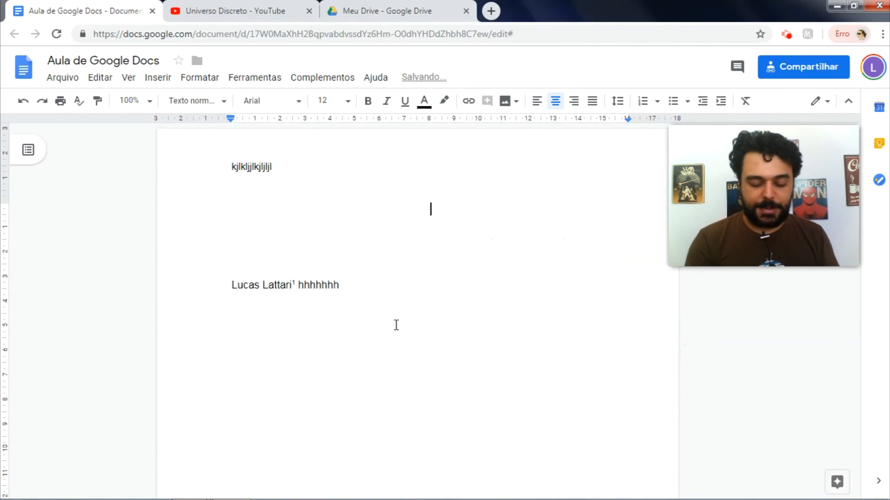
# Step: Type 'kjljkljjkl klj kljkljl' and spell-check it, accepting the corrections aizkoljoko and kluk
pyautogui.write('kjlj')
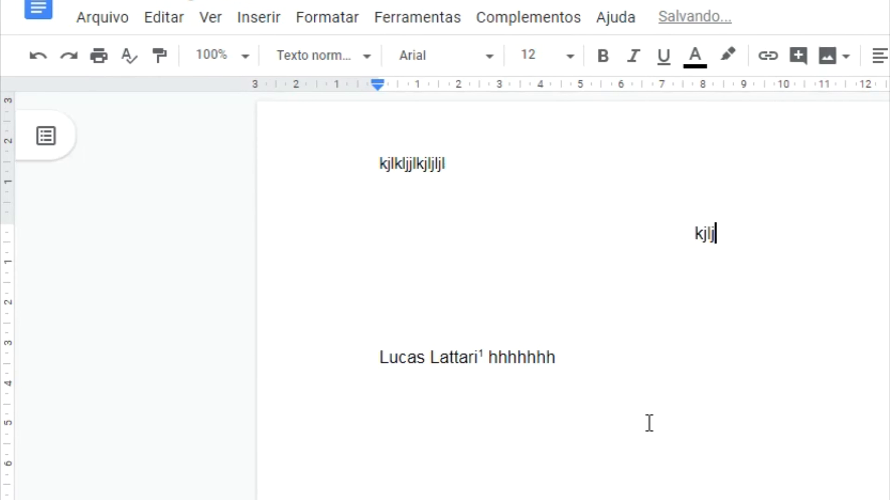
pyautogui.write('kljjkl klj kljkljl')
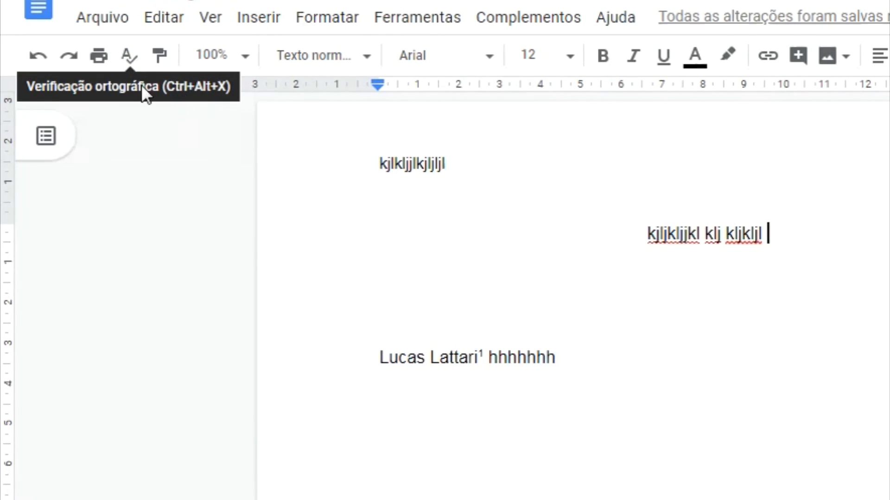
pyautogui.click(132, 59)
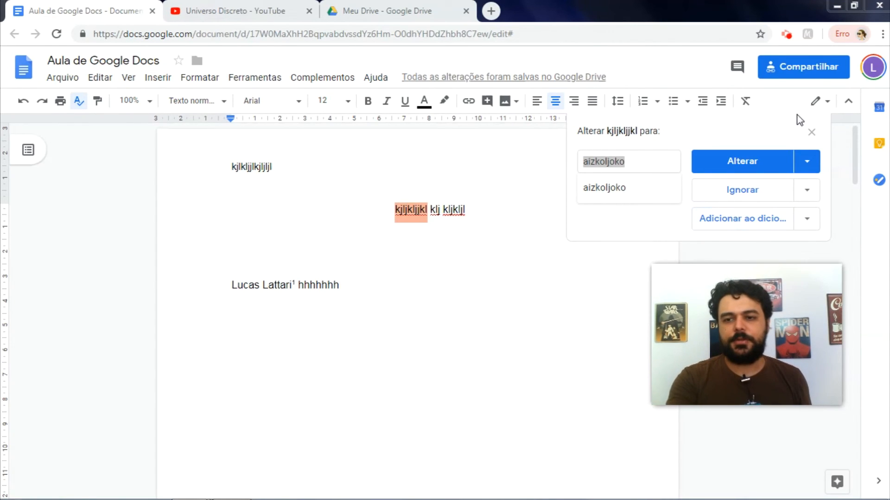
pyautogui.click(742, 163)
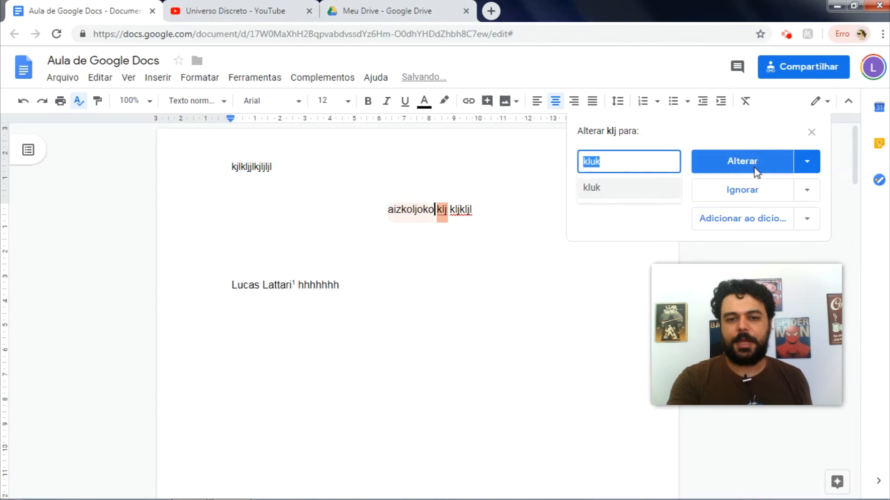
pyautogui.click(754, 168)
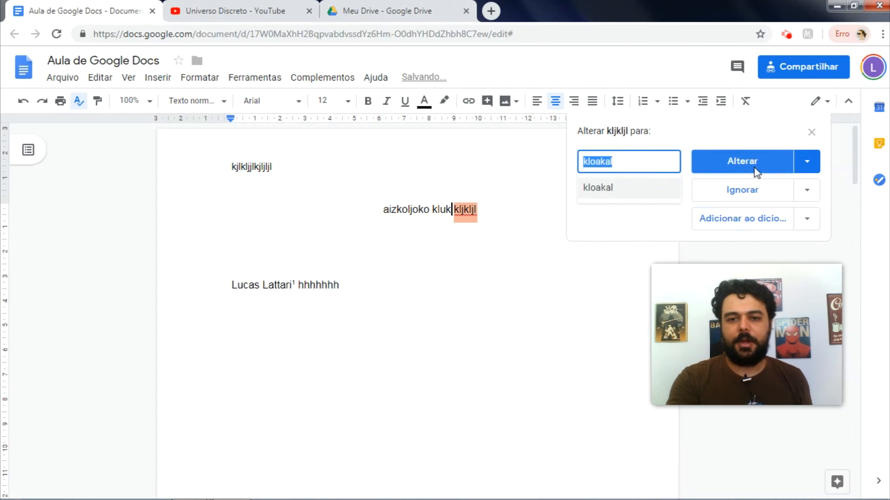
pyautogui.click(754, 168)
# Step: Add 'picicleta' on the line below and correct its spelling to 'bicicleta'
pyautogui.click(512, 226)
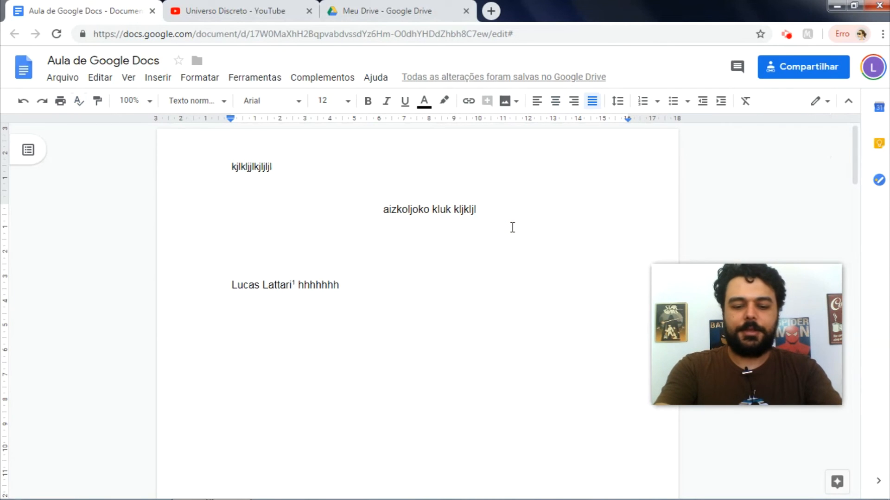
pyautogui.write('picicleta')
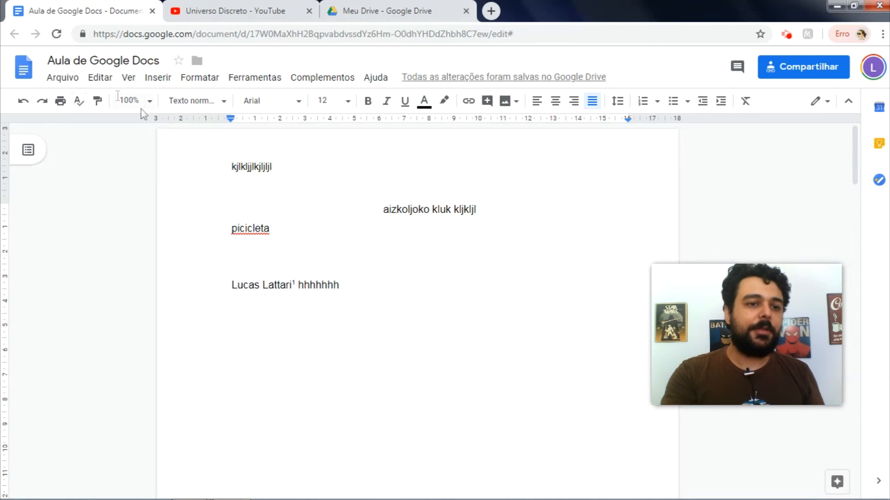
pyautogui.click(79, 100)
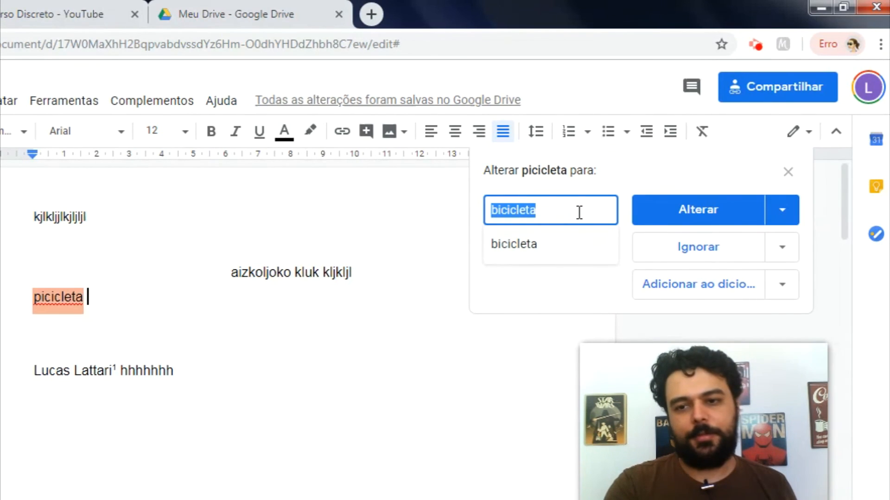
pyautogui.click(677, 208)
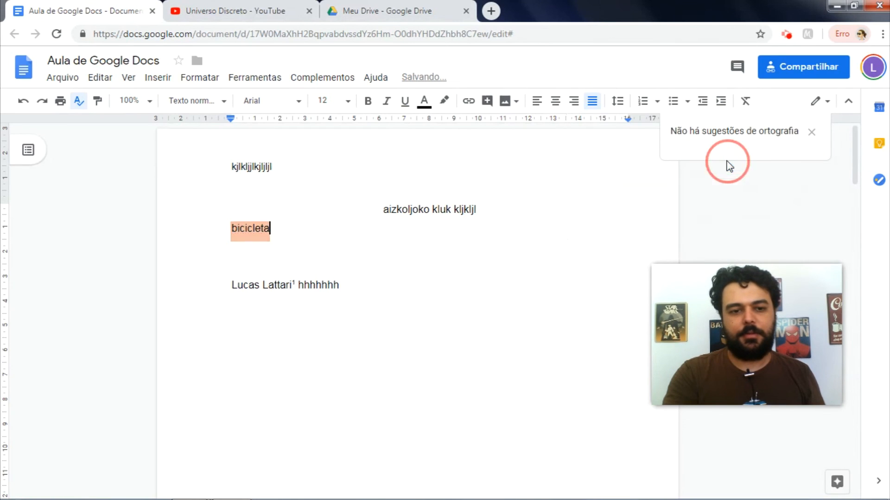
pyautogui.click(200, 78)
pyautogui.moveTo(244, 83)
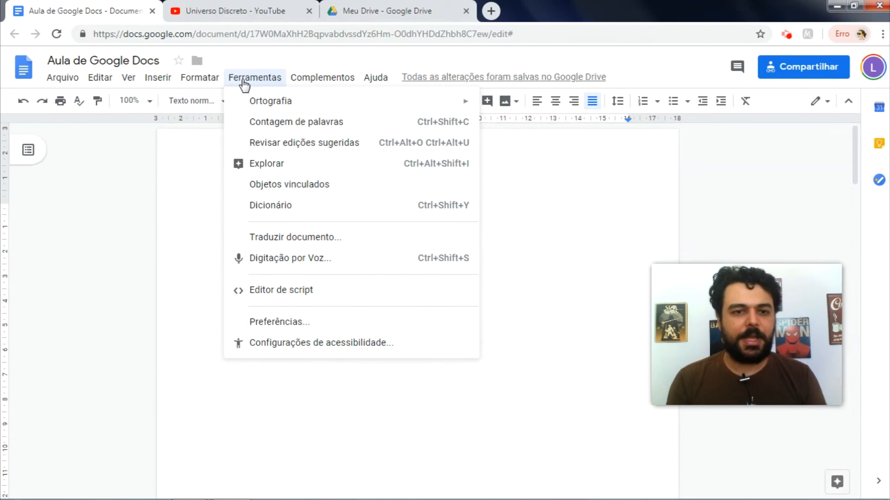
pyautogui.moveTo(255, 106)
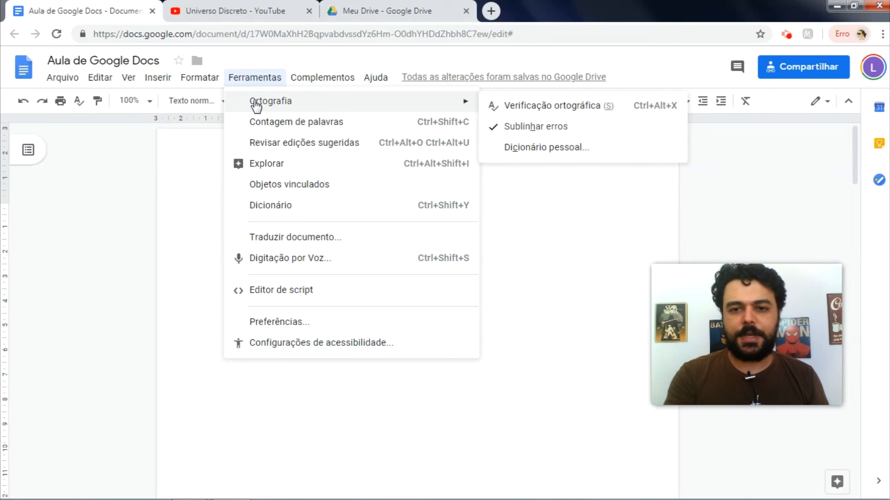
pyautogui.click(301, 124)
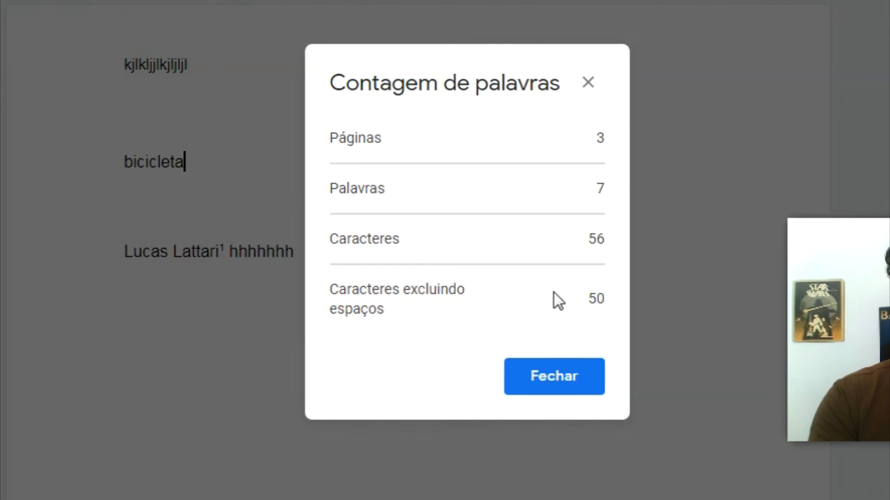
pyautogui.click(565, 376)
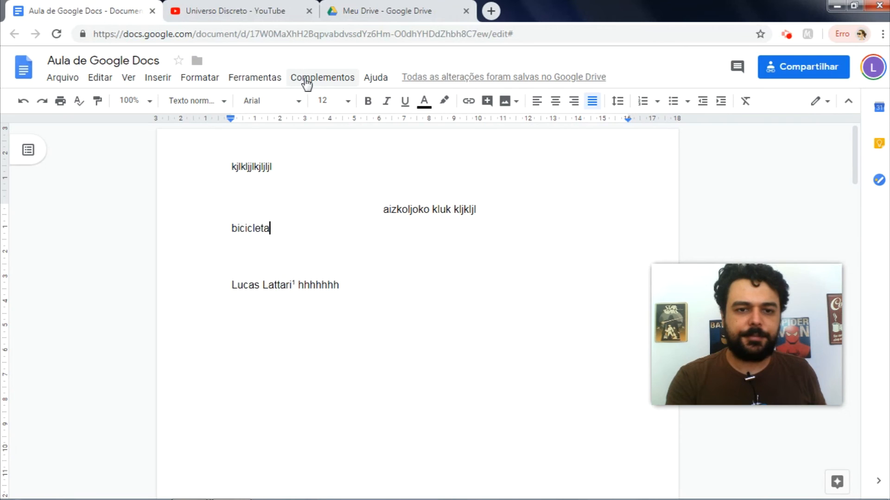
# Step: Start a new empty paragraph at the end of the document
pyautogui.click(255, 77)
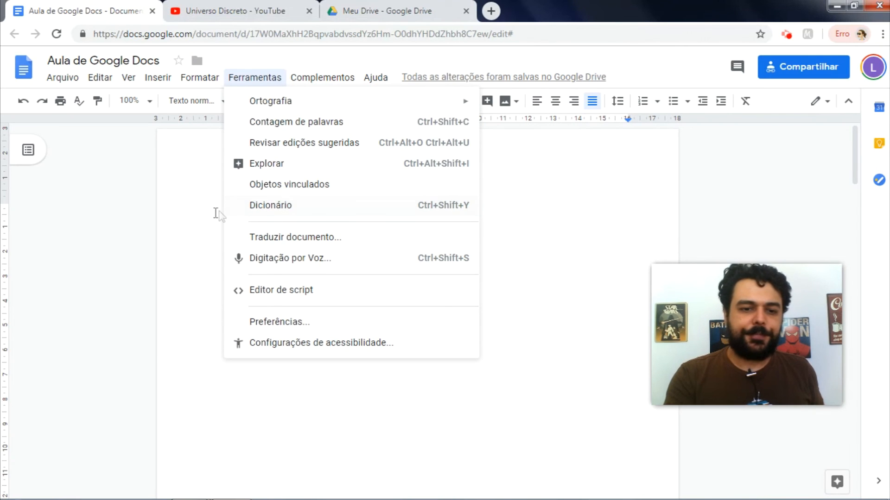
pyautogui.click(213, 232)
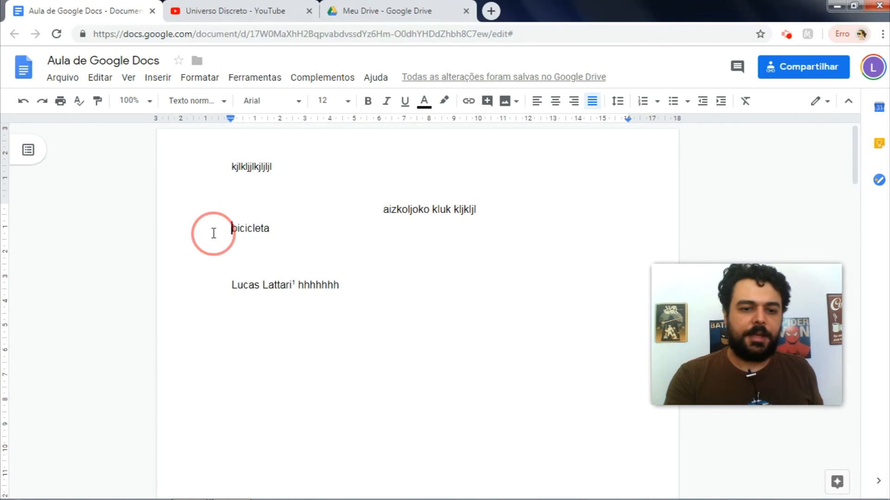
pyautogui.click(373, 292)
pyautogui.press('Return')
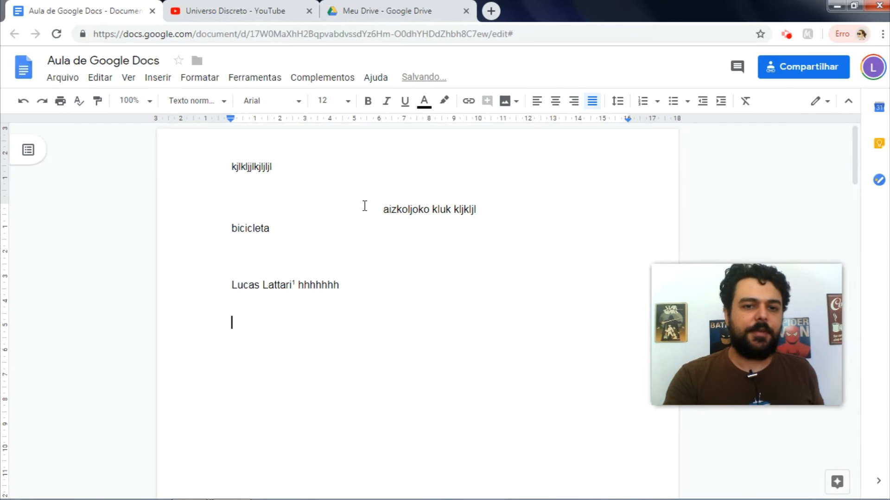
# Step: Voice-type the paragraph ending 'depois acabou você vem aqui', then close the voice typing panel
pyautogui.click(272, 79)
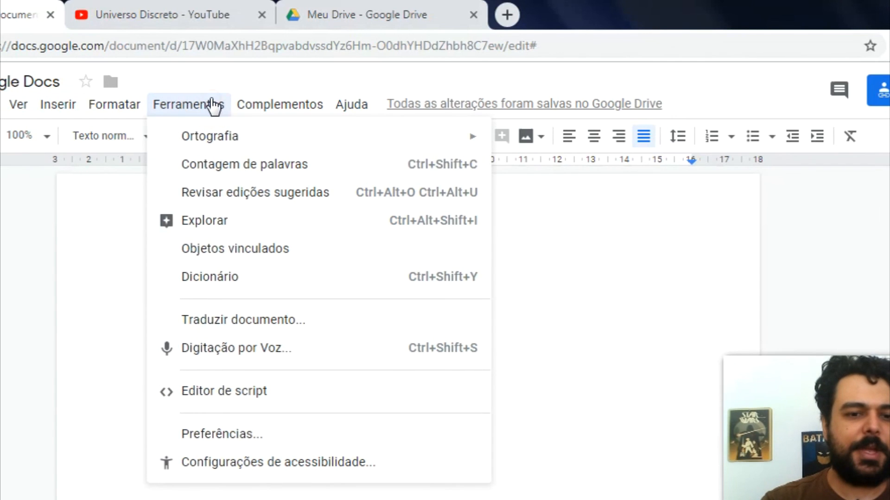
pyautogui.click(255, 351)
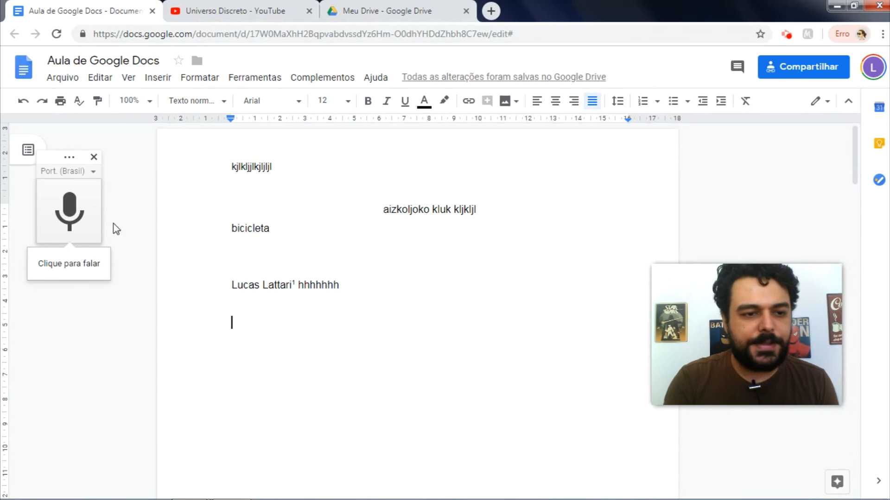
pyautogui.click(76, 219)
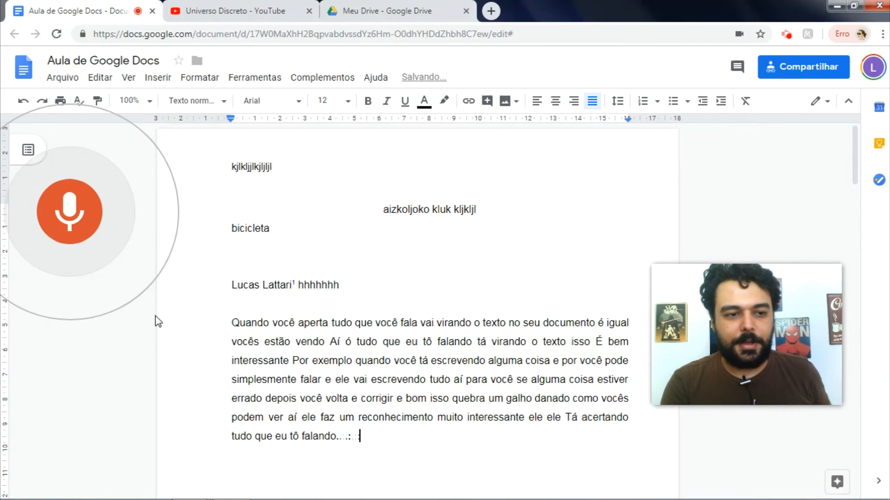
pyautogui.click(75, 222)
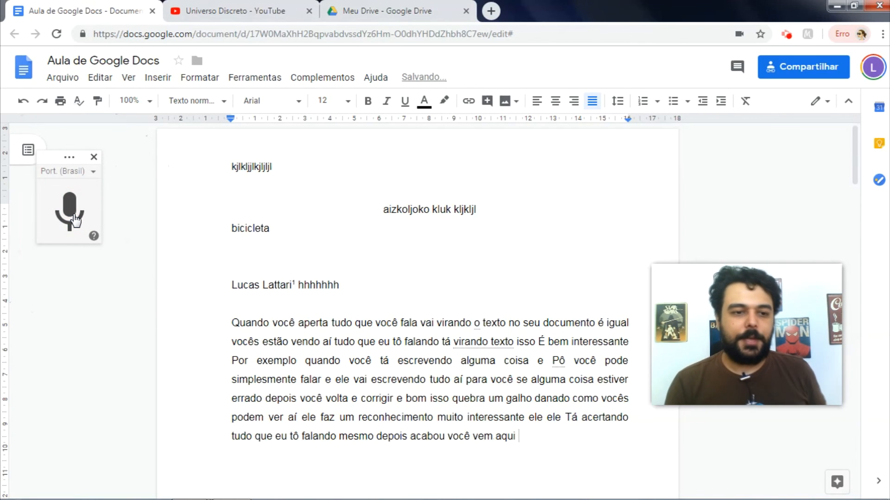
pyautogui.click(90, 172)
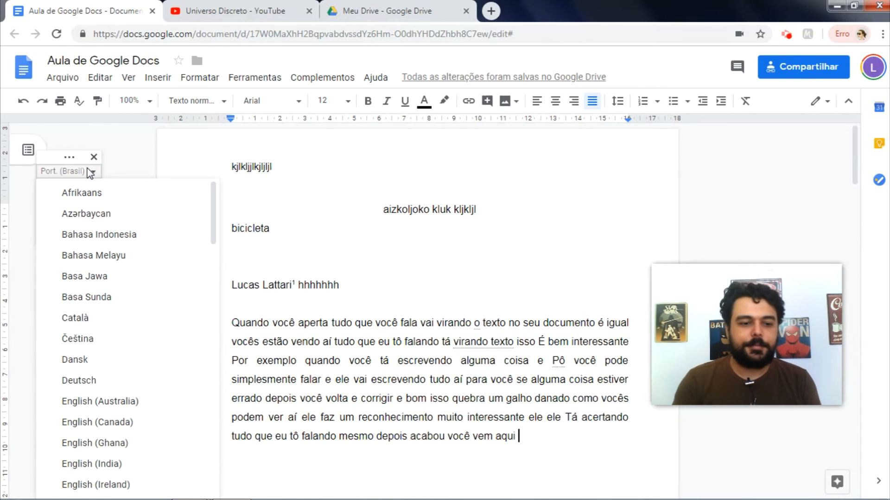
pyautogui.click(91, 172)
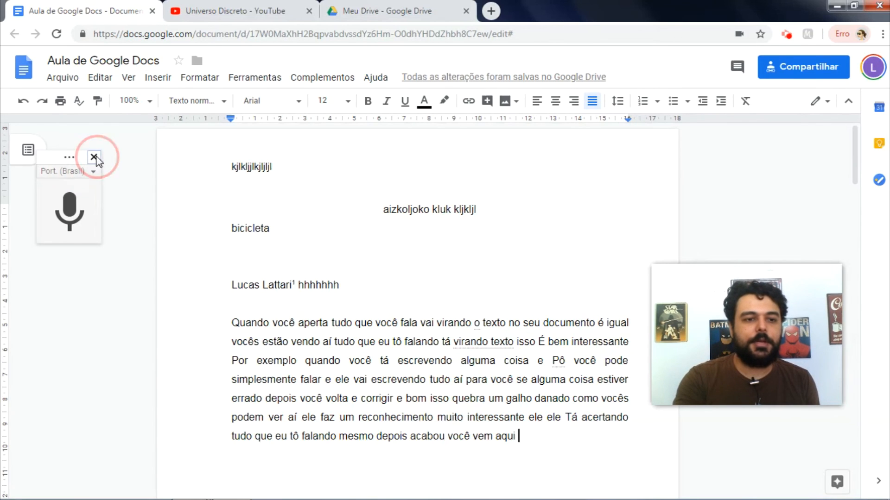
pyautogui.click(93, 157)
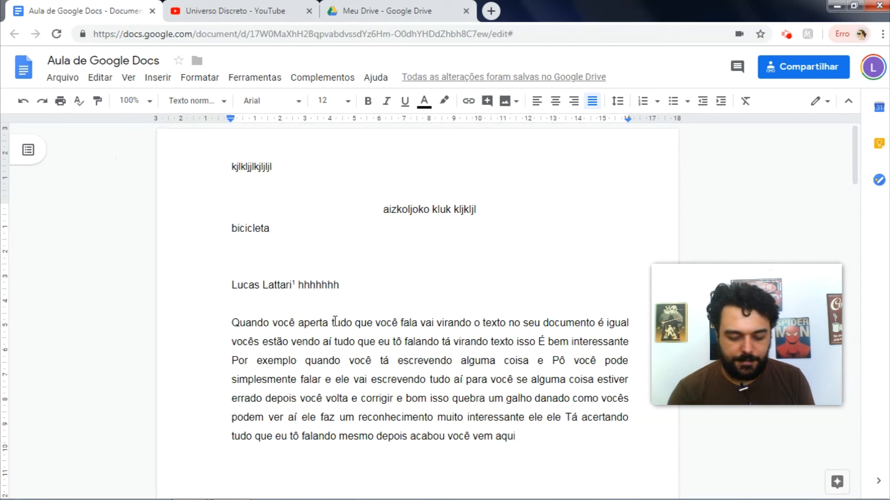
# Step: Use Localizar e substituir to replace both occurrences of 'depois' with 'antes'
pyautogui.click(98, 78)
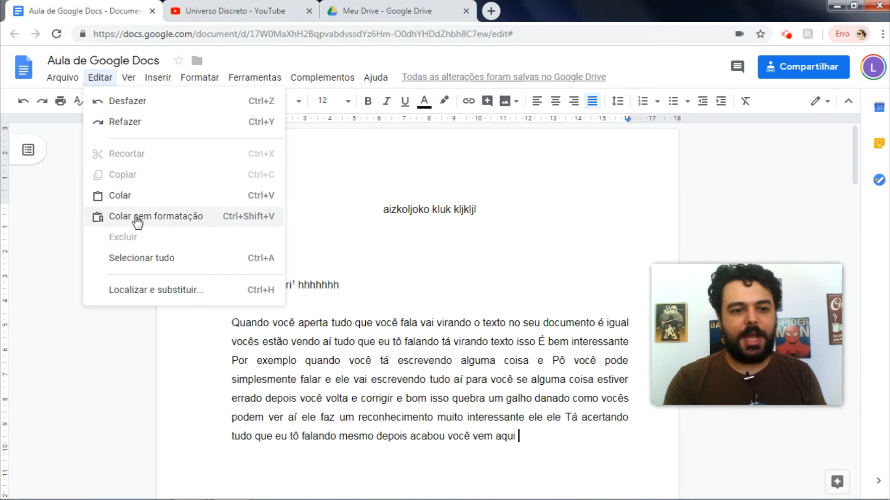
pyautogui.click(201, 293)
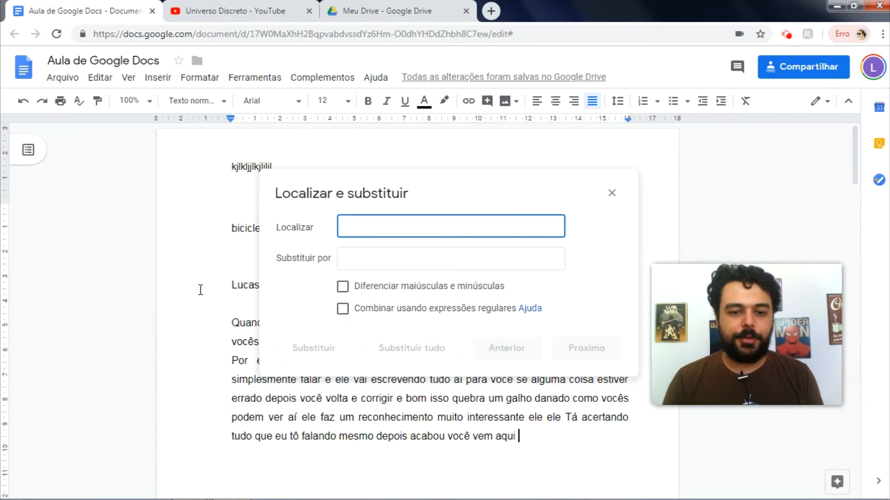
pyautogui.write('depos')
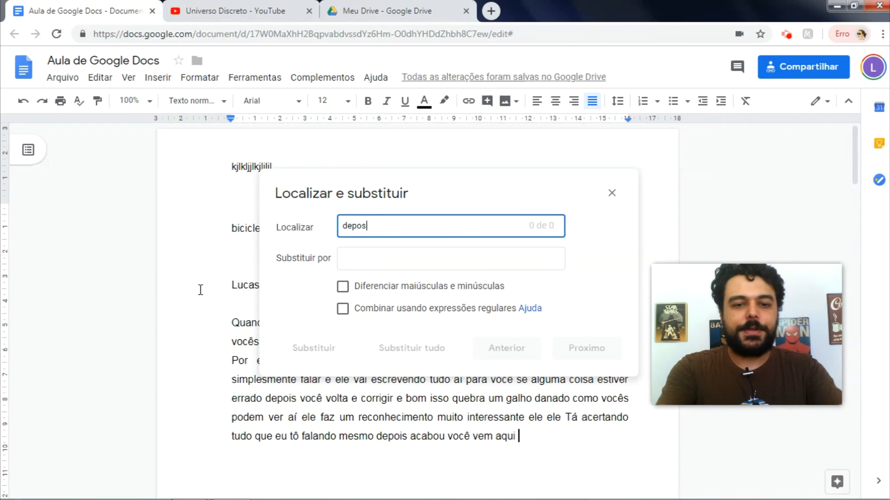
pyautogui.press('BackSpace')
pyautogui.write('is')
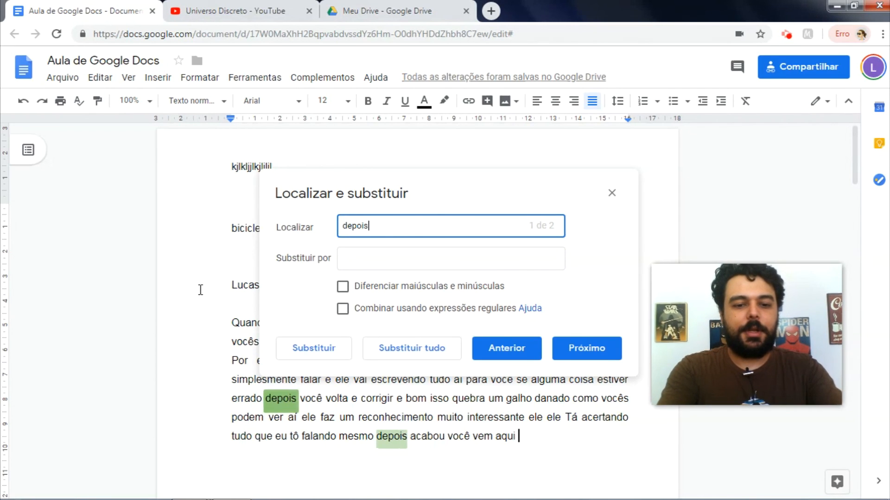
pyautogui.press('Tab')
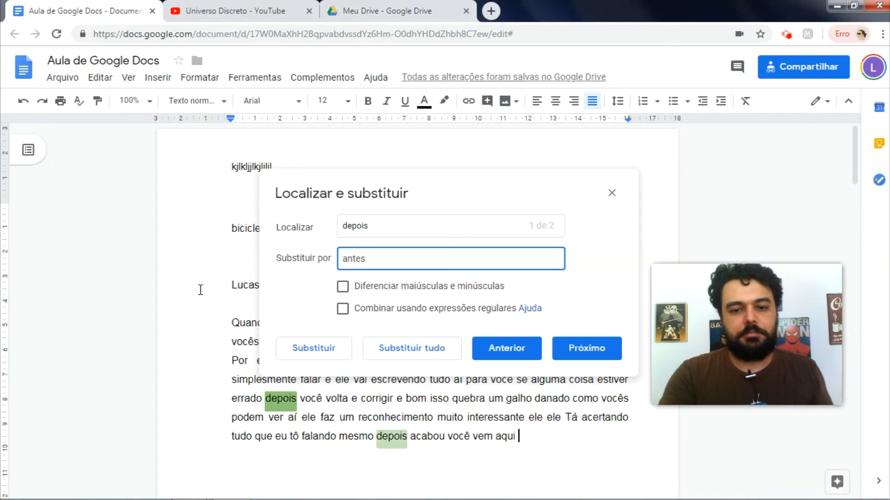
pyautogui.write('antes')
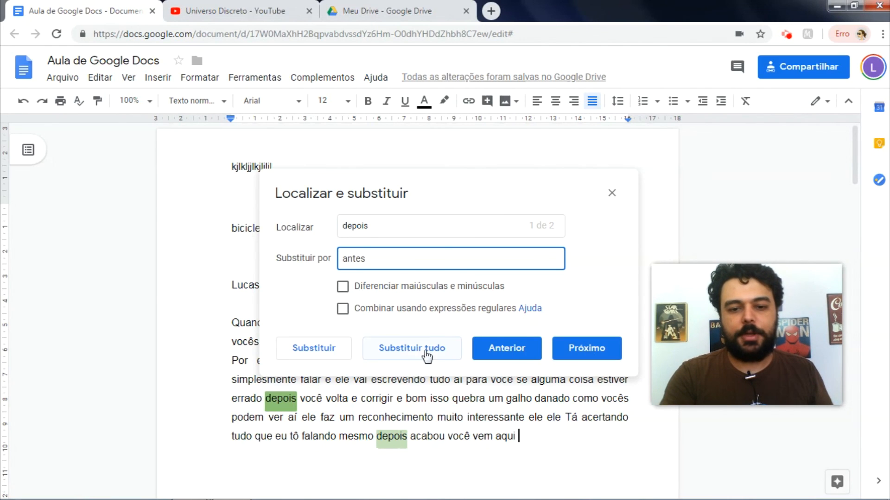
pyautogui.click(412, 355)
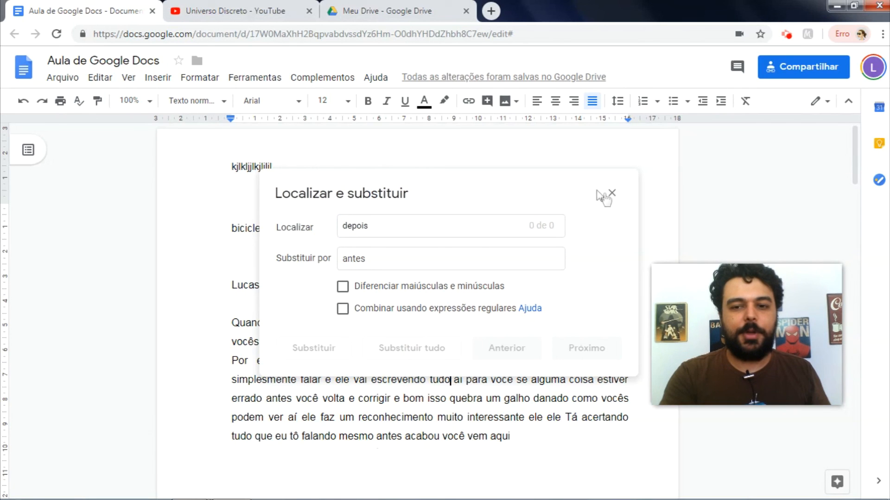
pyautogui.click(612, 193)
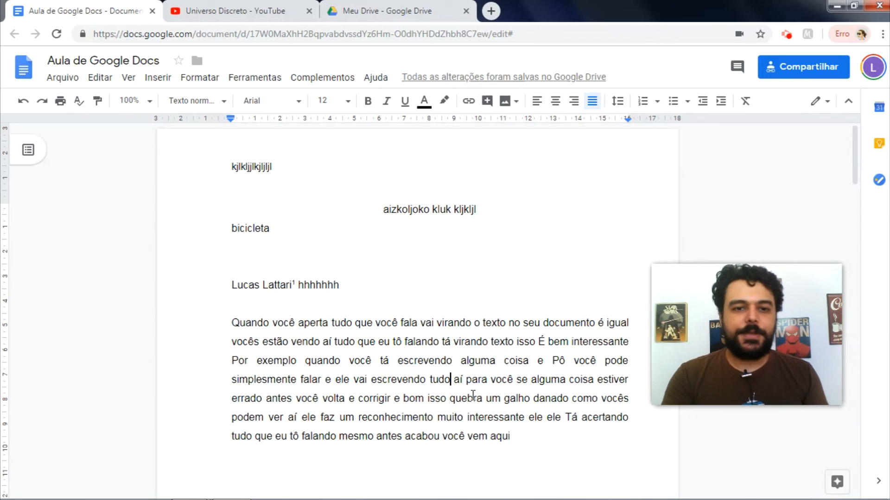
# Step: Open the add-on store from Complementos and search it for 'templates'
pyautogui.click(322, 83)
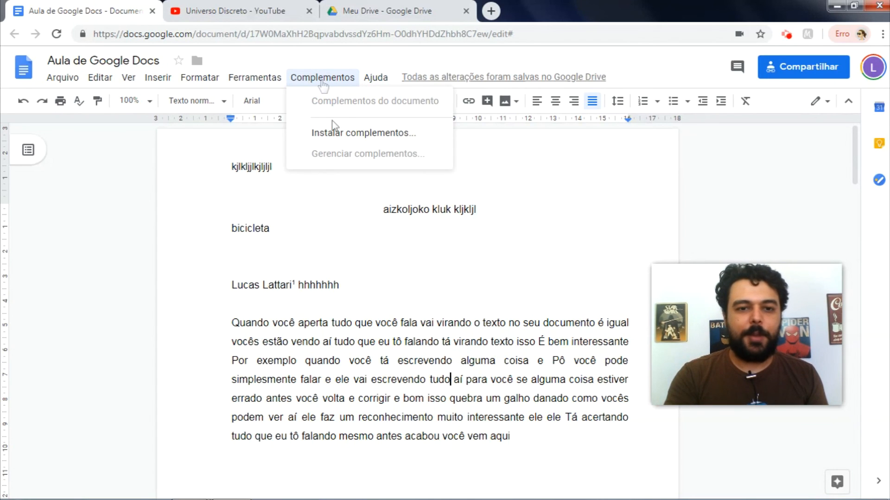
pyautogui.click(338, 135)
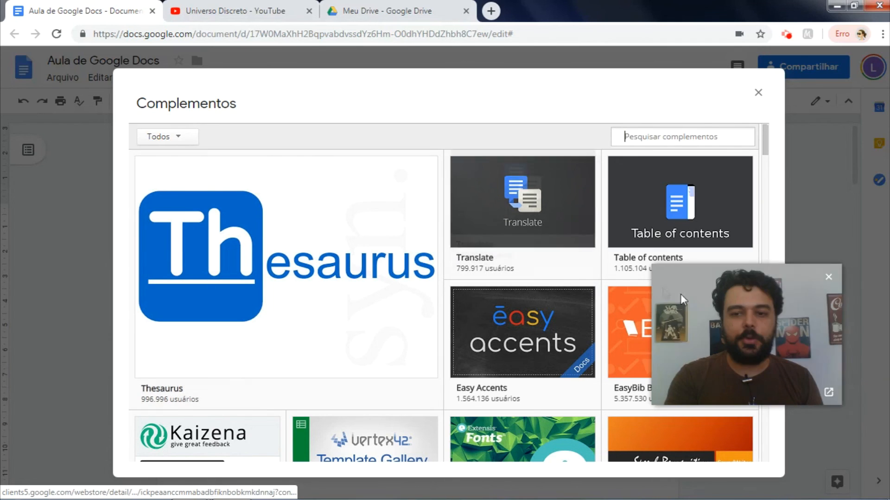
pyautogui.moveTo(438, 246)
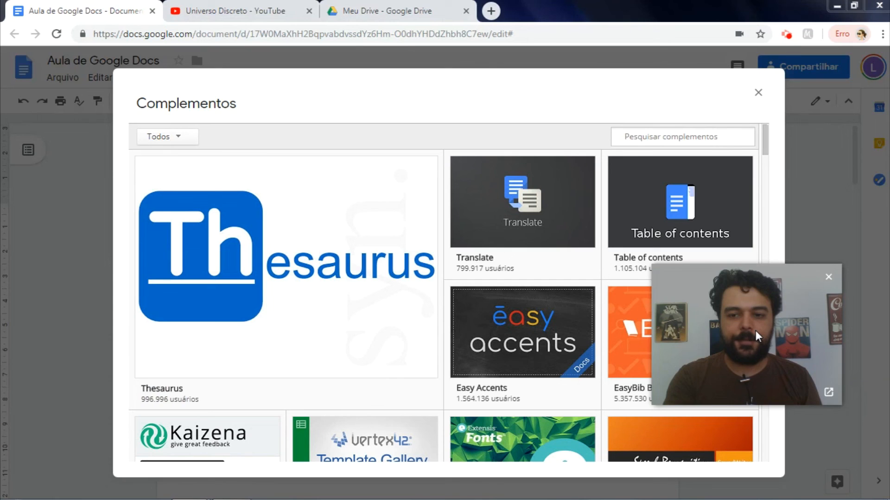
pyautogui.scroll(-7, 401, 255)
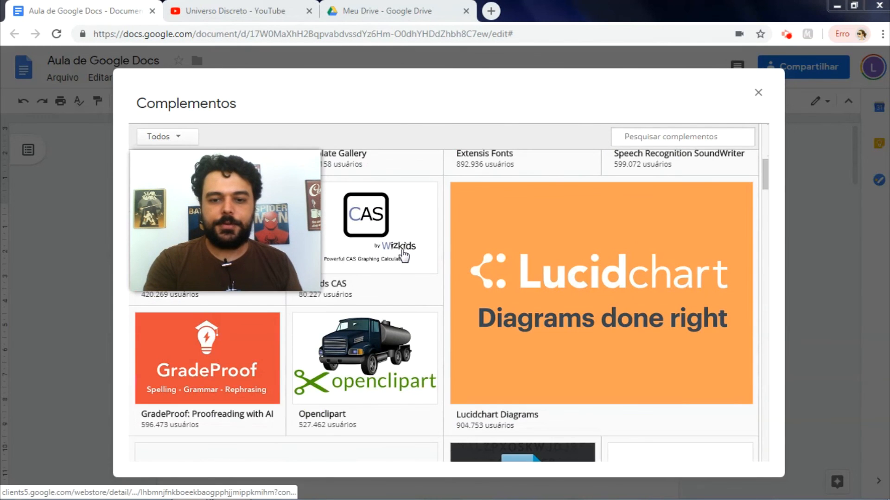
pyautogui.scroll(-3, 405, 255)
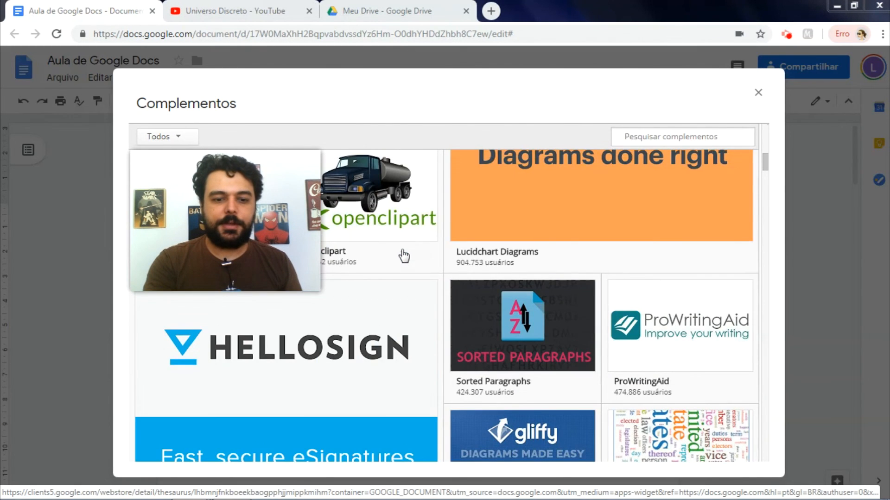
pyautogui.scroll(-12, 404, 256)
pyautogui.scroll(20, 404, 256)
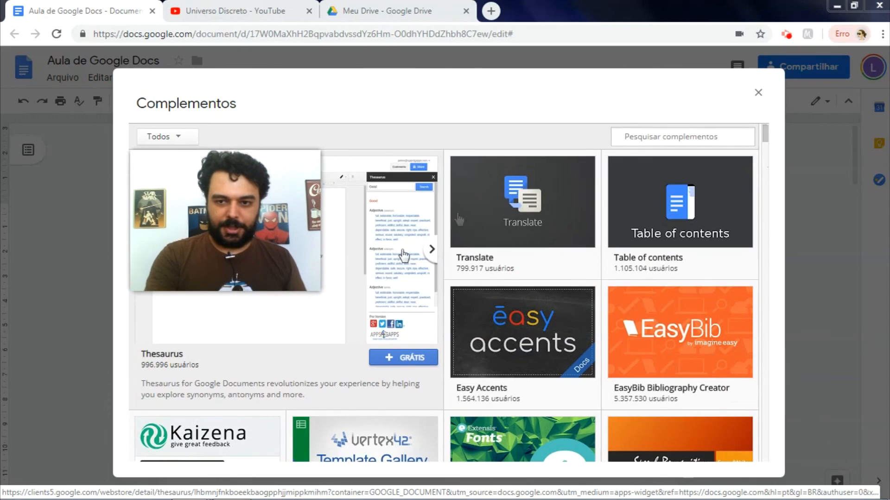
pyautogui.click(670, 135)
pyautogui.write('templates')
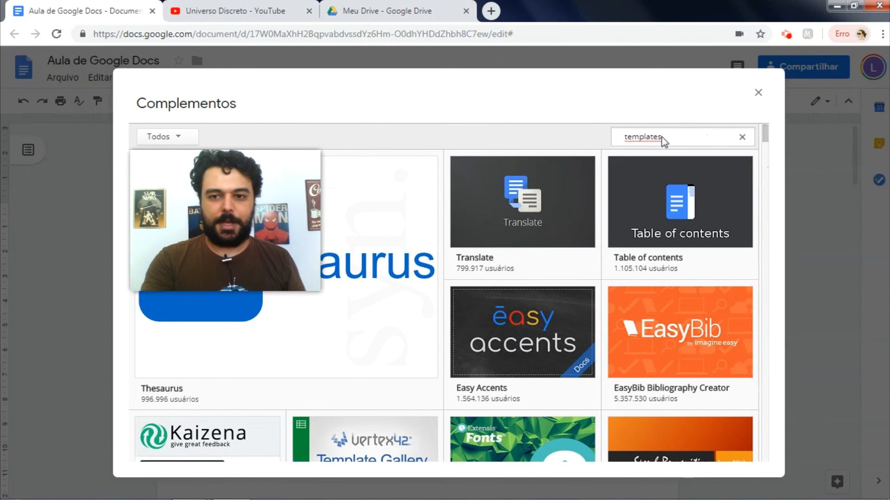
pyautogui.press('Return')
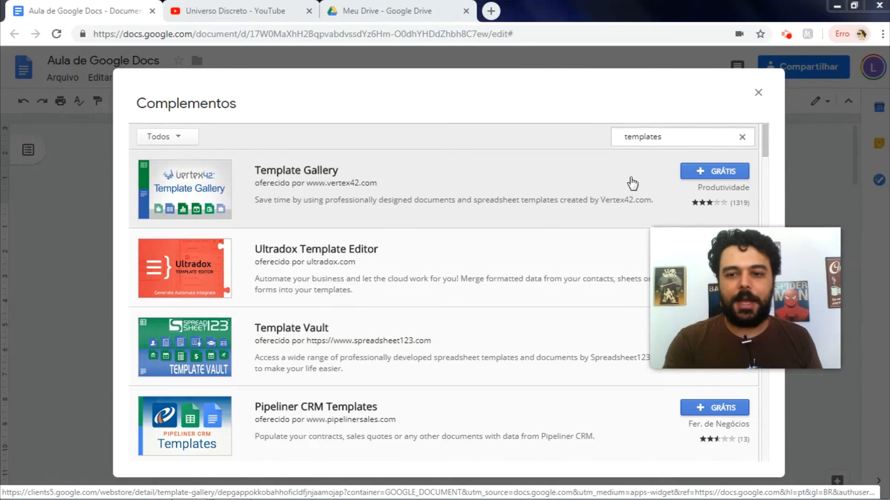
# Step: Install the free Template Gallery add-on and grant it permission for the account
pyautogui.click(705, 174)
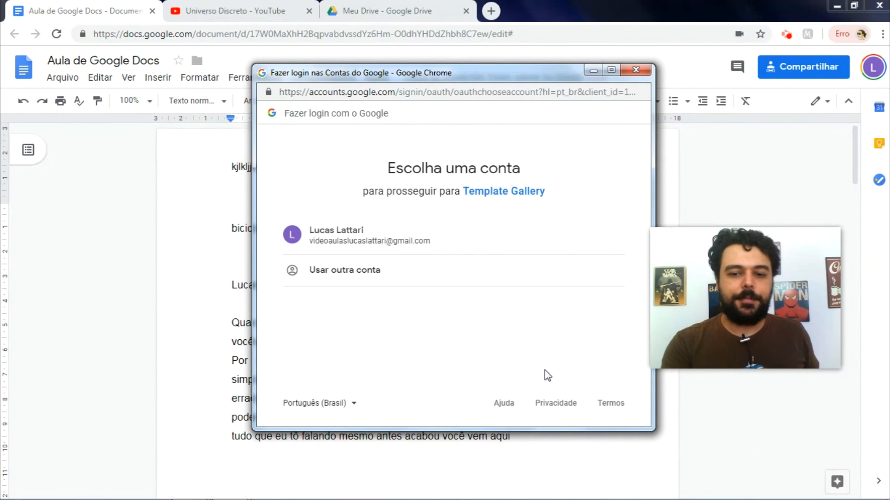
pyautogui.click(456, 242)
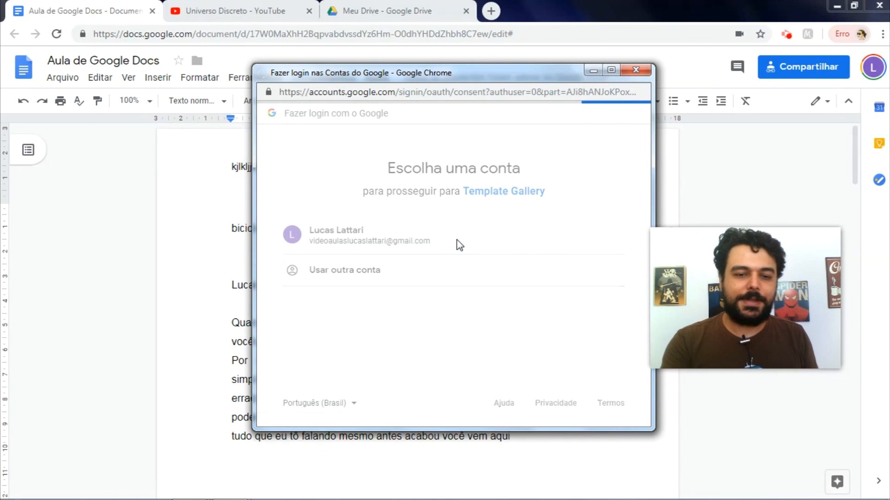
pyautogui.scroll(-2, 457, 240)
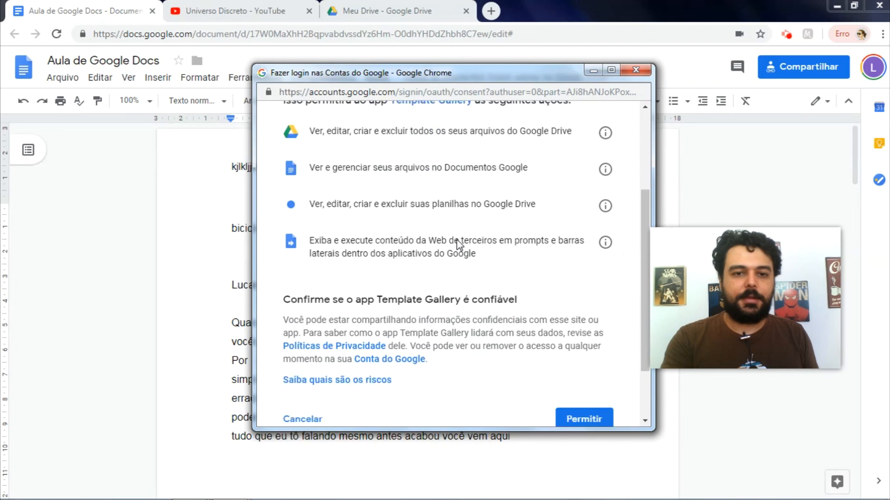
pyautogui.scroll(3, 457, 240)
pyautogui.scroll(-4, 457, 240)
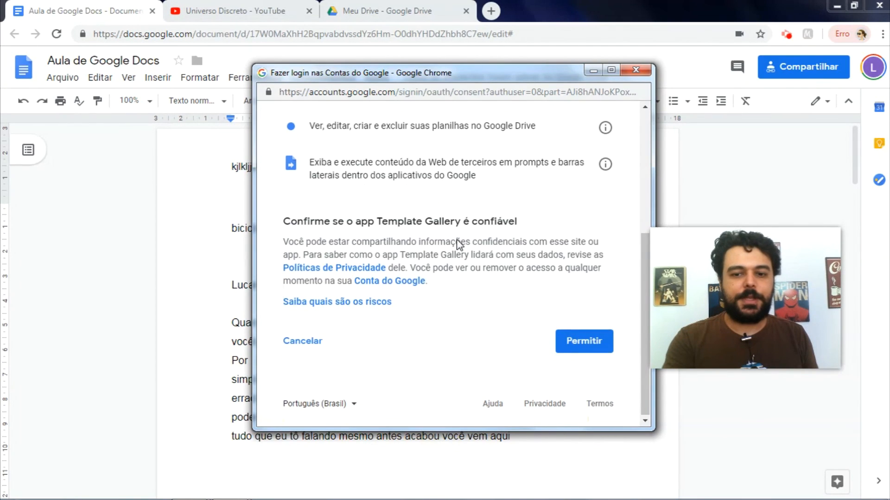
pyautogui.click(585, 342)
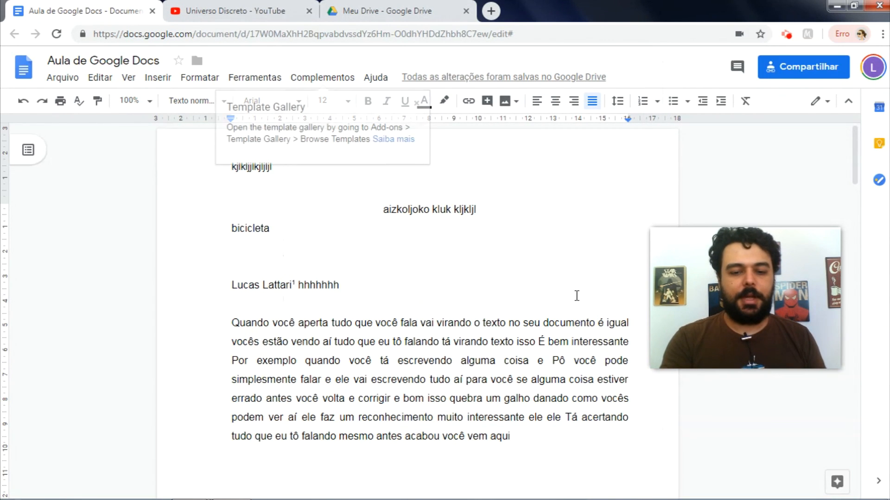
pyautogui.click(341, 77)
# Step: Copy the outline-format resume template from Template Gallery's Letters & Resumes category to Drive
pyautogui.moveTo(361, 138)
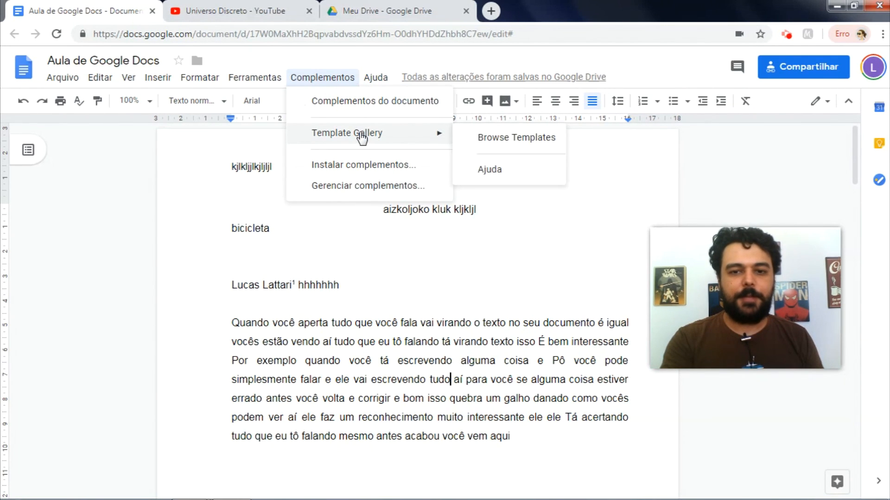
pyautogui.click(495, 138)
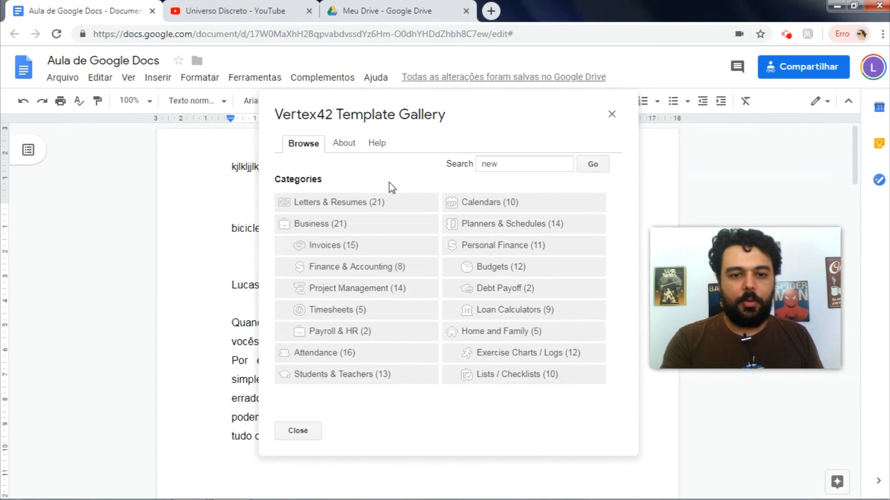
pyautogui.click(348, 205)
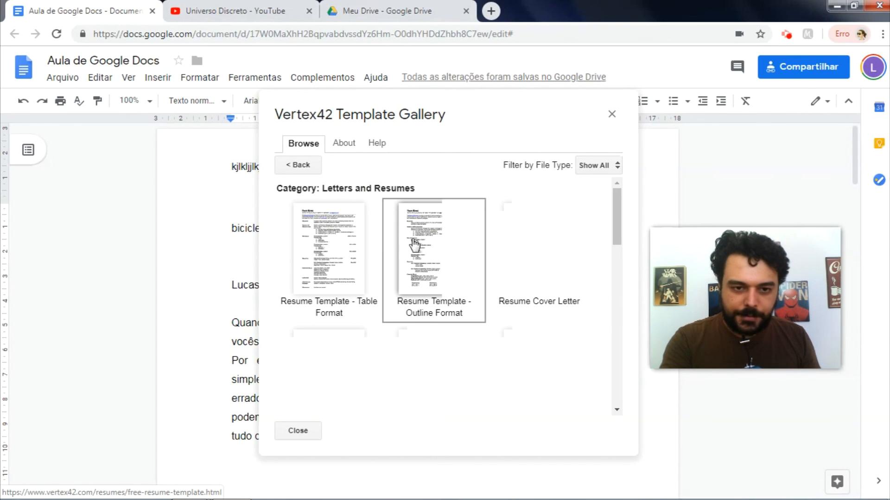
pyautogui.click(423, 253)
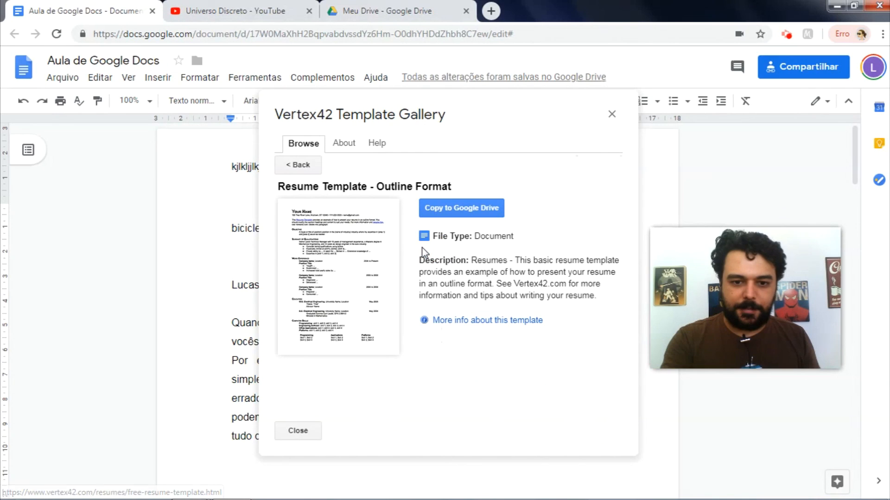
pyautogui.click(448, 211)
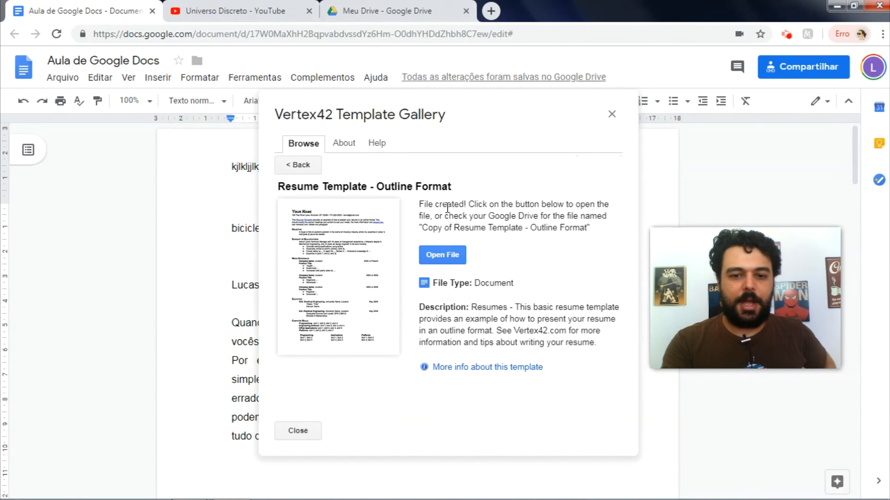
# Step: Open the resume copy, add a blank line above the name, and return to Aula de Google Docs
pyautogui.click(441, 256)
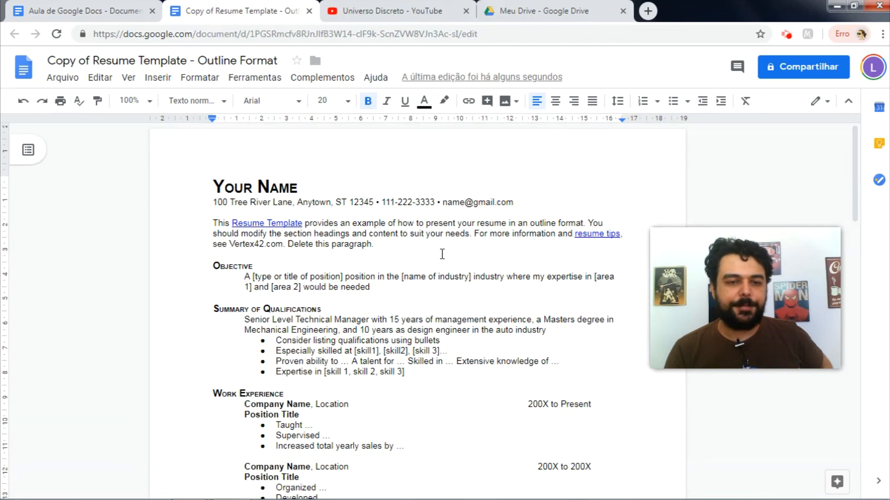
pyautogui.press('Return')
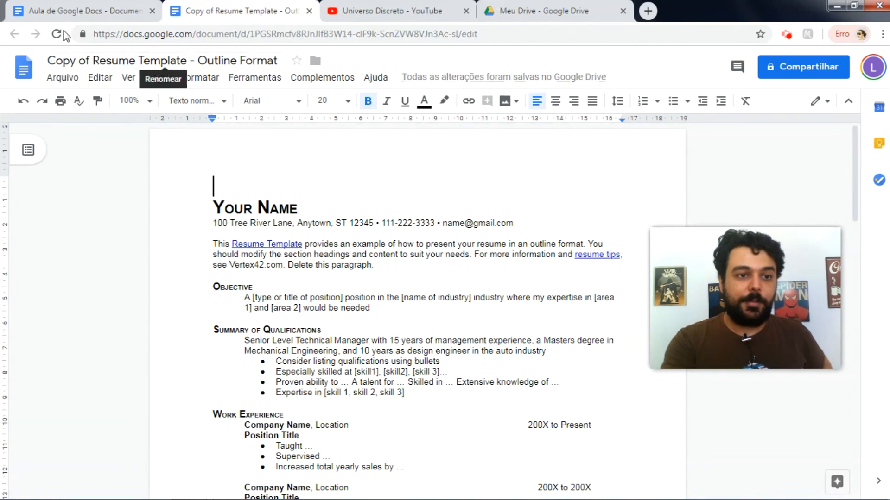
pyautogui.click(84, 11)
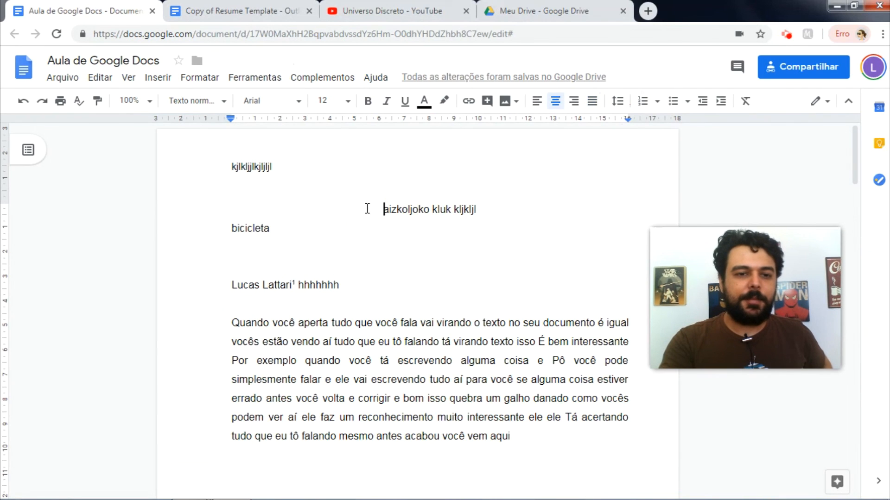
# Step: Add a 'Titulo 1' line above the centred text and style it as Título 1
pyautogui.click(367, 209)
pyautogui.press('Return')
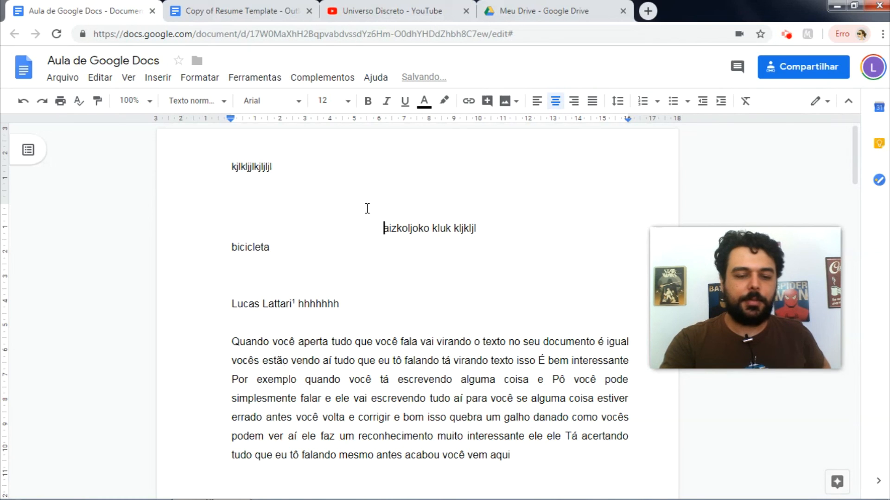
pyautogui.press('Return')
pyautogui.press('Return')
pyautogui.press('Return')
pyautogui.press('Return')
pyautogui.press('Return')
pyautogui.press('Return')
pyautogui.press('Return')
pyautogui.press('Return')
pyautogui.press('Return')
pyautogui.press('Return')
pyautogui.press('Return')
pyautogui.press('Return')
pyautogui.press('Return')
pyautogui.press('Return')
pyautogui.press('Return')
pyautogui.press('Return')
pyautogui.press('Return')
pyautogui.press('Up')
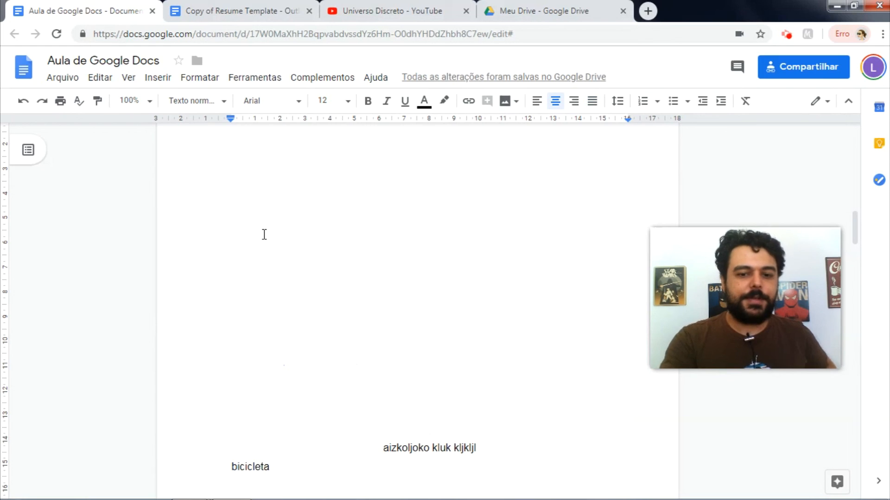
pyautogui.write('Titulo')
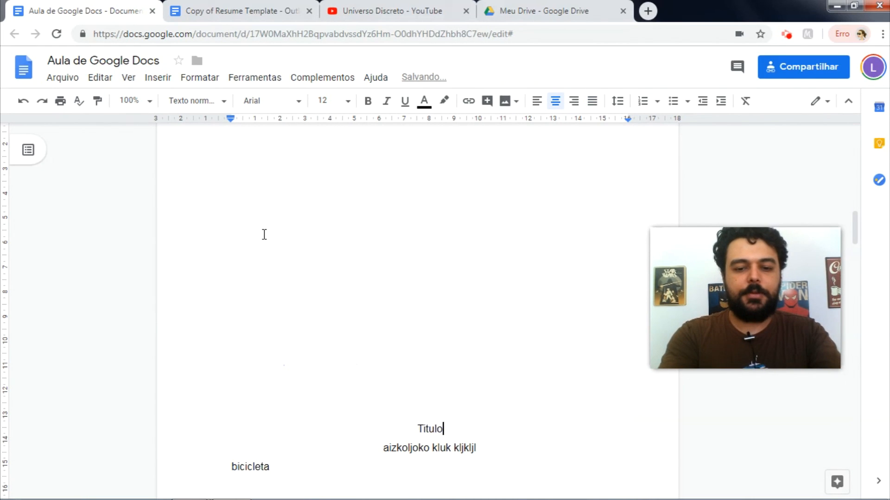
pyautogui.write(' 1')
pyautogui.hotkey('shift', 'Up')
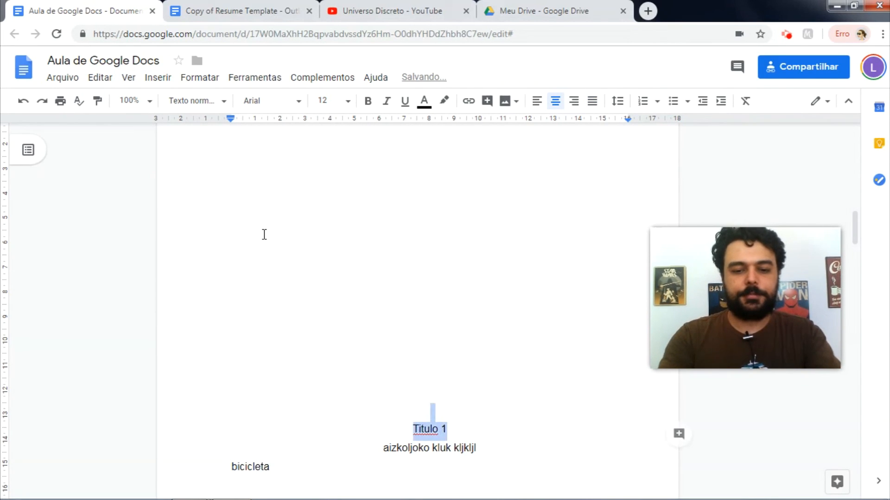
pyautogui.click(197, 101)
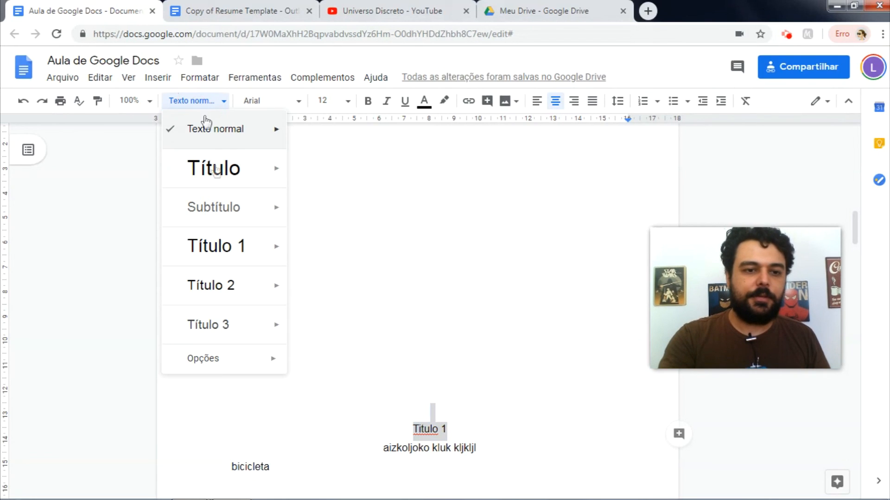
pyautogui.moveTo(225, 251)
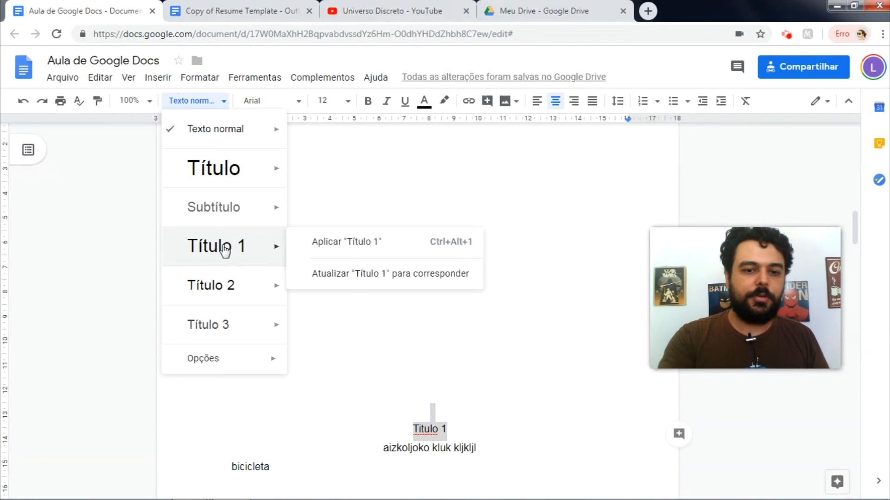
pyautogui.click(250, 247)
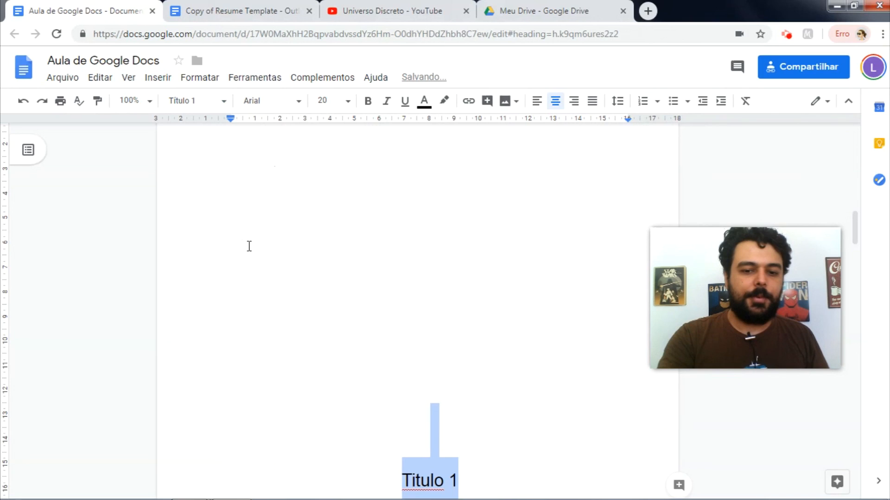
# Step: Add 'Titulo 2' above the Lucas Lattari line and style it as Título 2
pyautogui.press('Down')
pyautogui.press('Down')
pyautogui.press('Down')
pyautogui.press('Down')
pyautogui.press('Down')
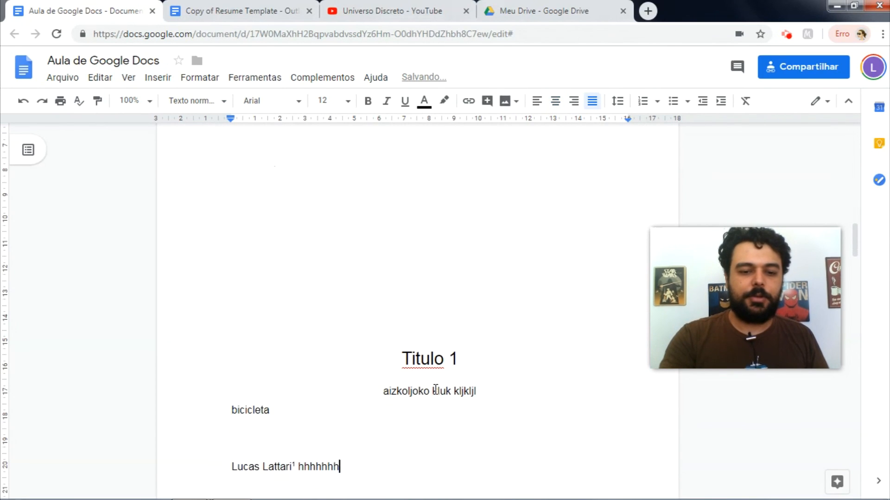
pyautogui.press('Up')
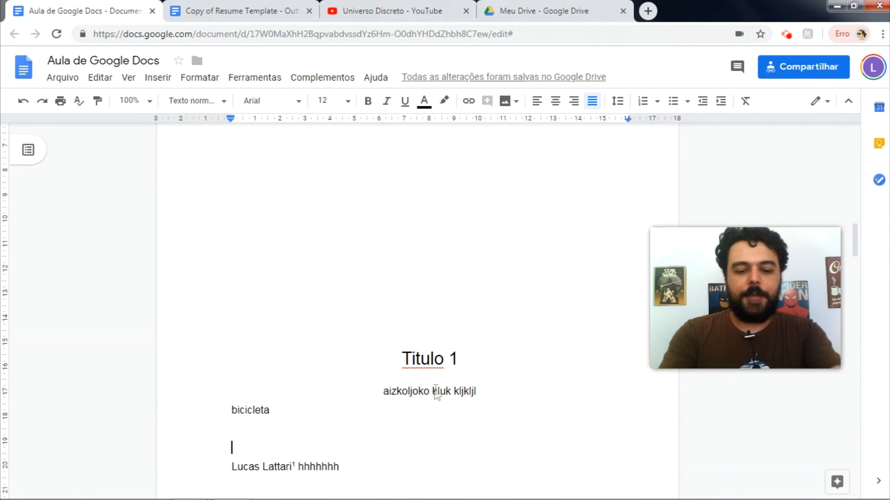
pyautogui.write('Titulo 2')
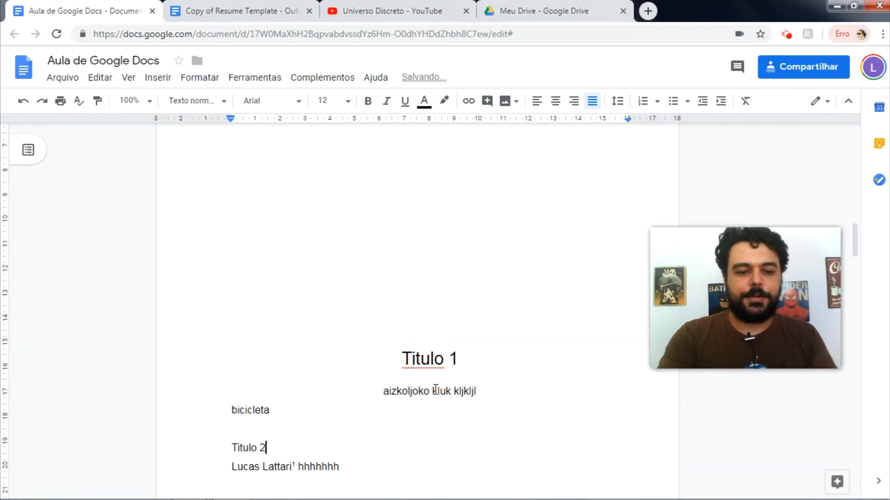
pyautogui.hotkey('shift', 'Home')
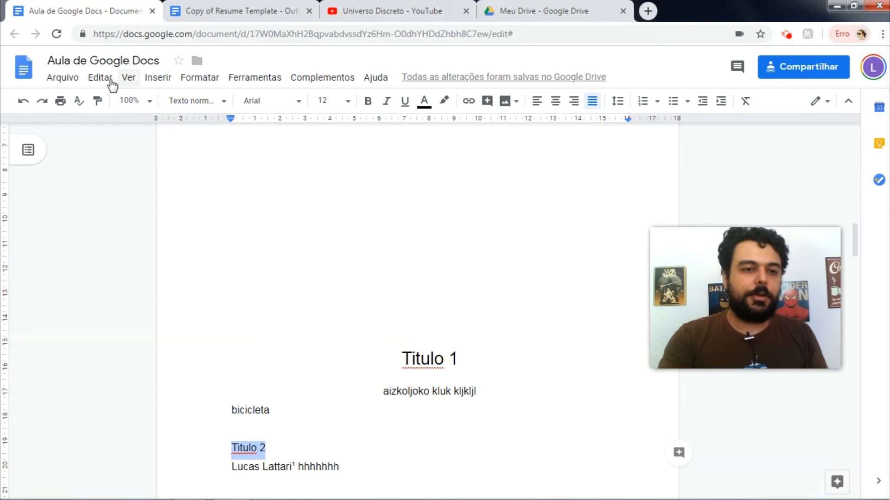
pyautogui.click(194, 101)
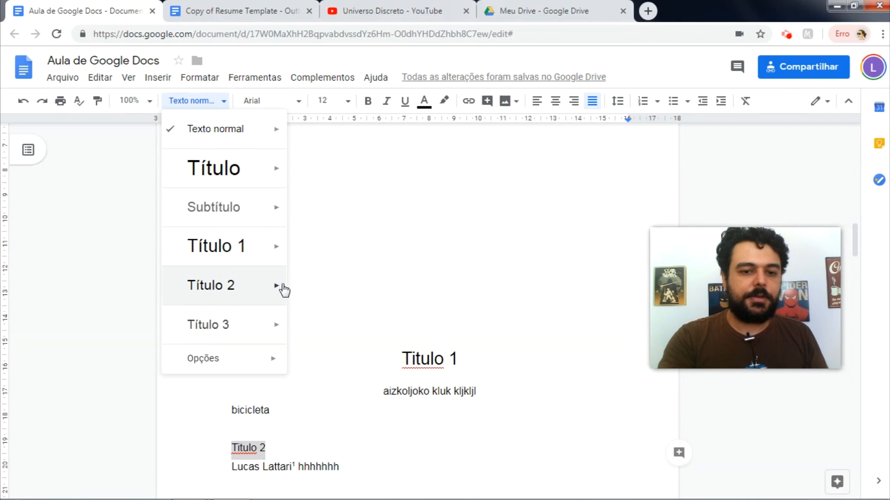
pyautogui.moveTo(280, 288)
pyautogui.click(339, 290)
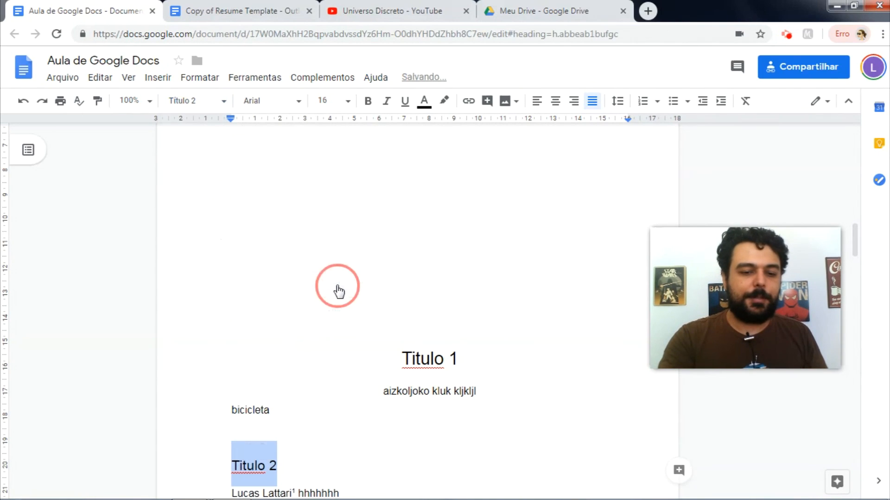
# Step: Add 'titulo 3' above the Quando você paragraph and style it as Título 3
pyautogui.press('Down')
pyautogui.press('Down')
pyautogui.press('Down')
pyautogui.press('Down')
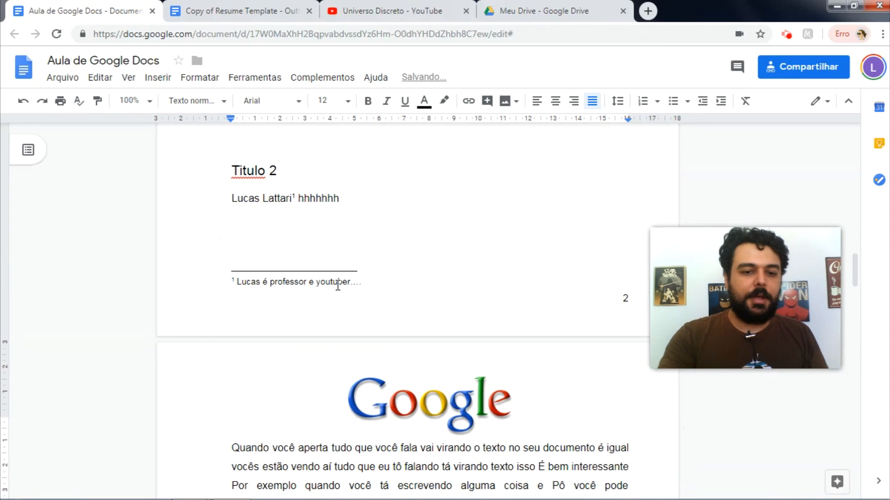
pyautogui.press('Up')
pyautogui.press('Down')
pyautogui.press('Up')
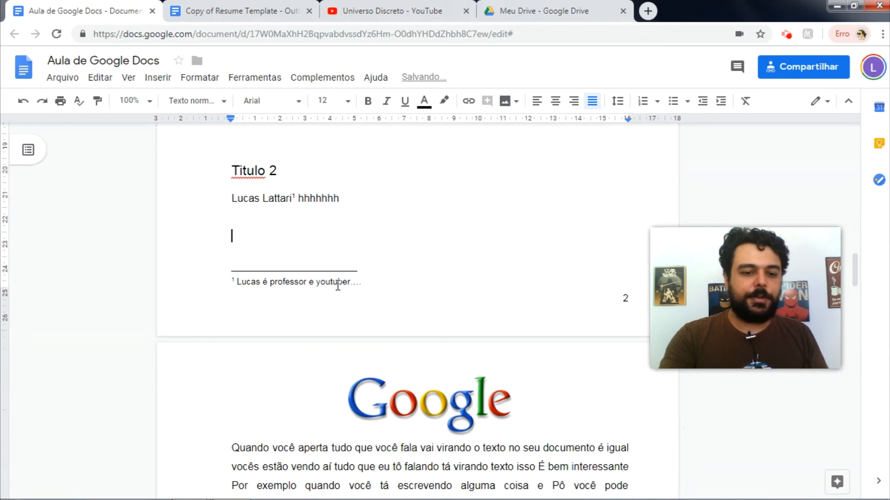
pyautogui.press('Return')
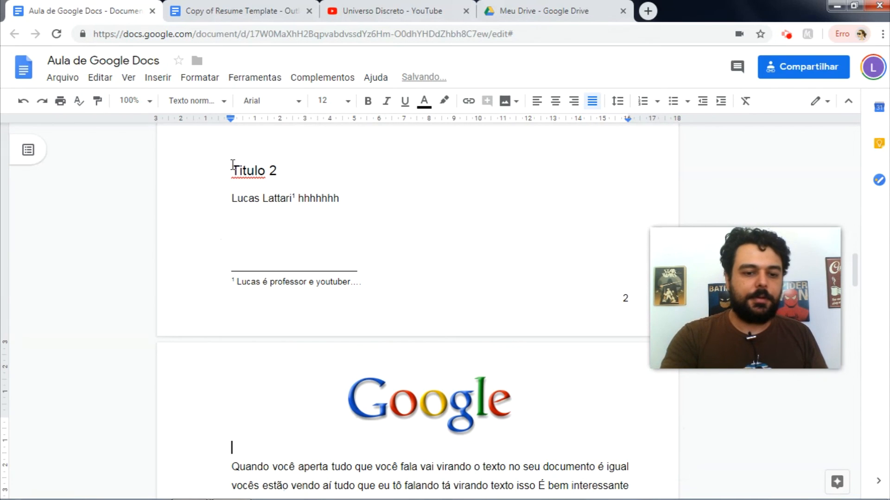
pyautogui.write('t')
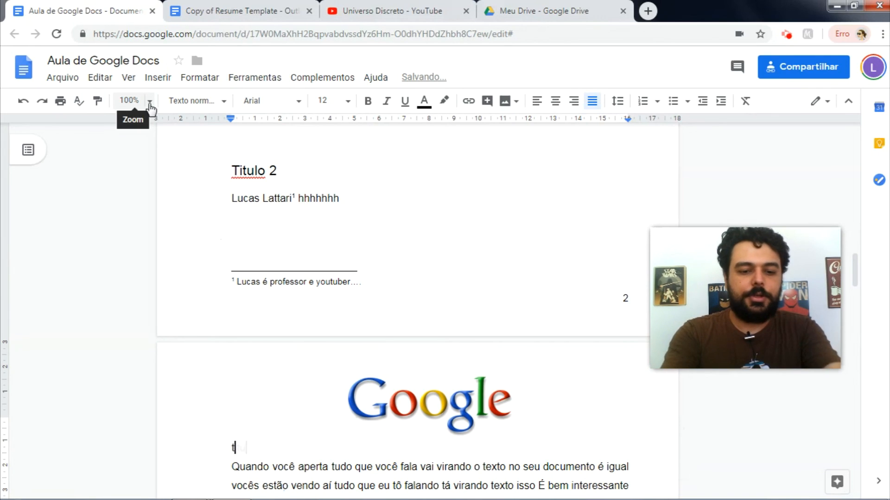
pyautogui.write('itulo 3')
pyautogui.hotkey('shift', 'Home')
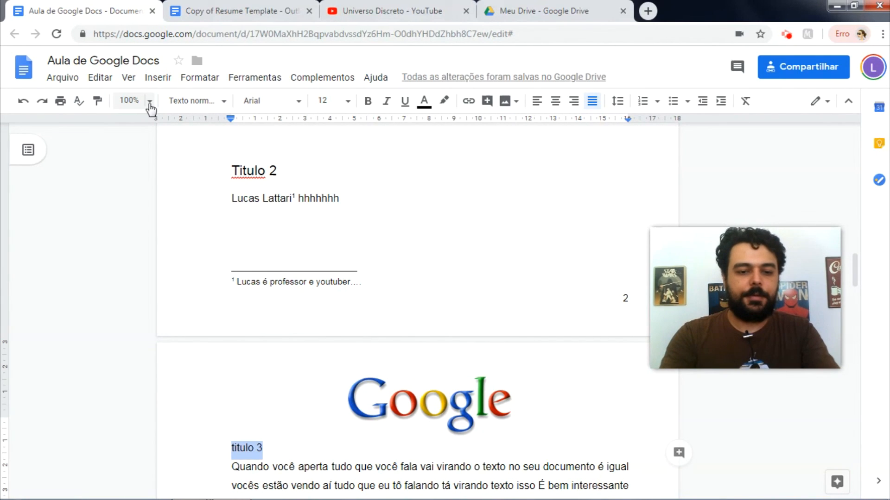
pyautogui.click(178, 101)
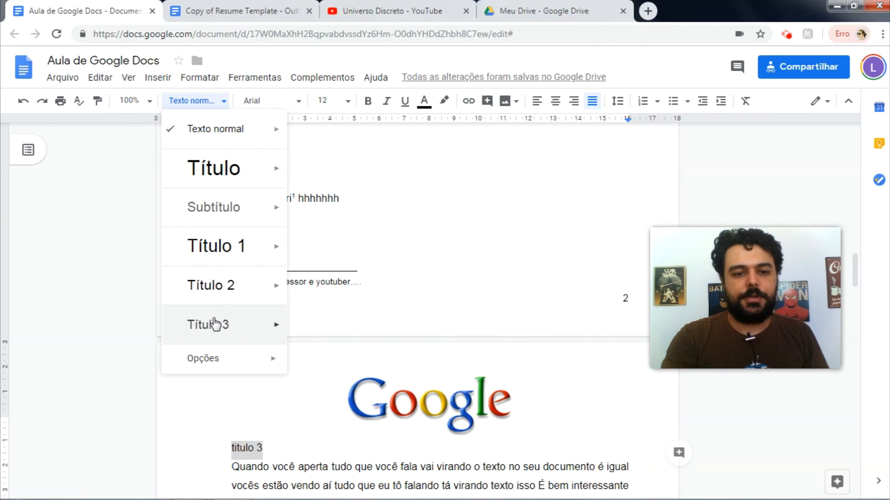
pyautogui.click(246, 324)
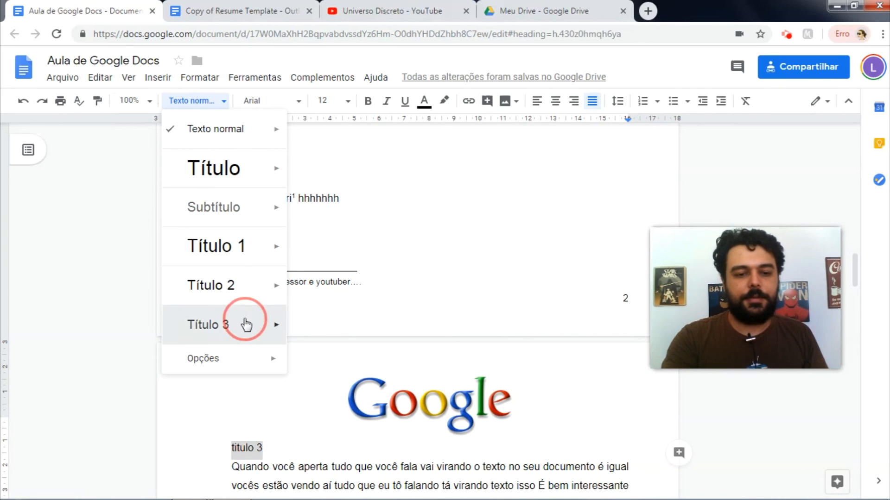
pyautogui.click(297, 455)
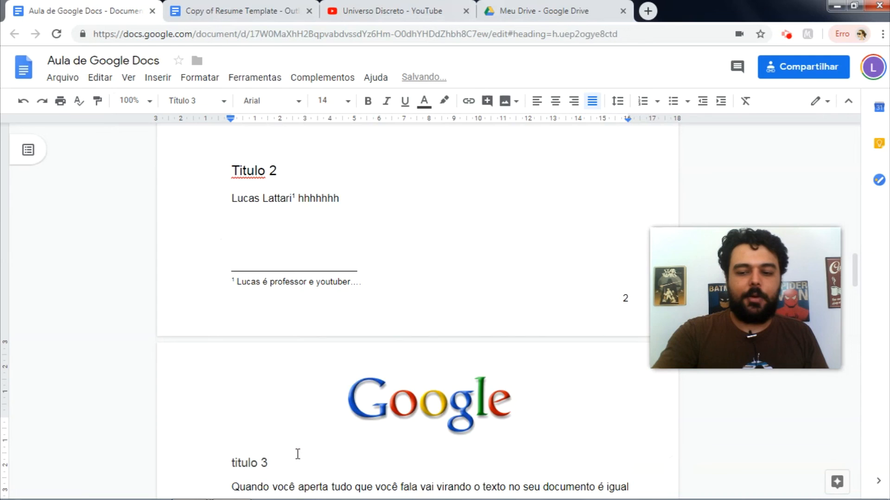
pyautogui.press('pageup')
pyautogui.press('pageup')
pyautogui.press('pageup')
pyautogui.press('pageup')
pyautogui.press('pageup')
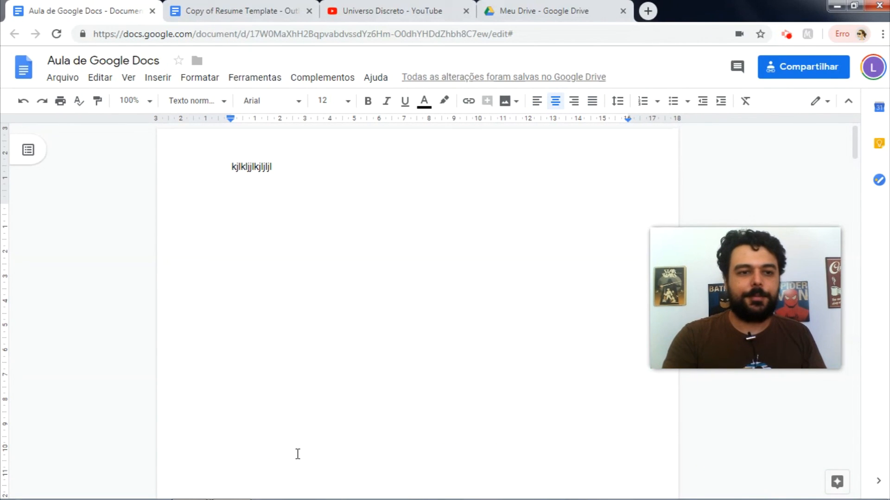
# Step: Insert a table of contents with page numbers
pyautogui.click(162, 79)
pyautogui.moveTo(258, 421)
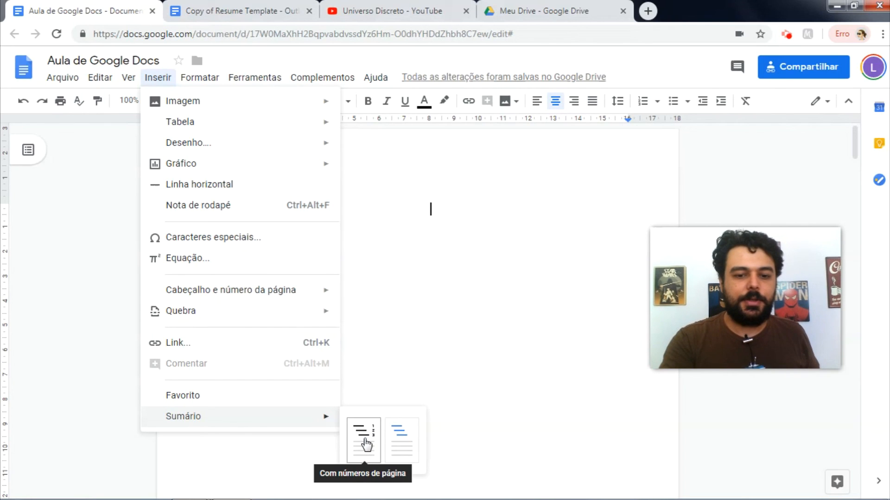
pyautogui.click(364, 443)
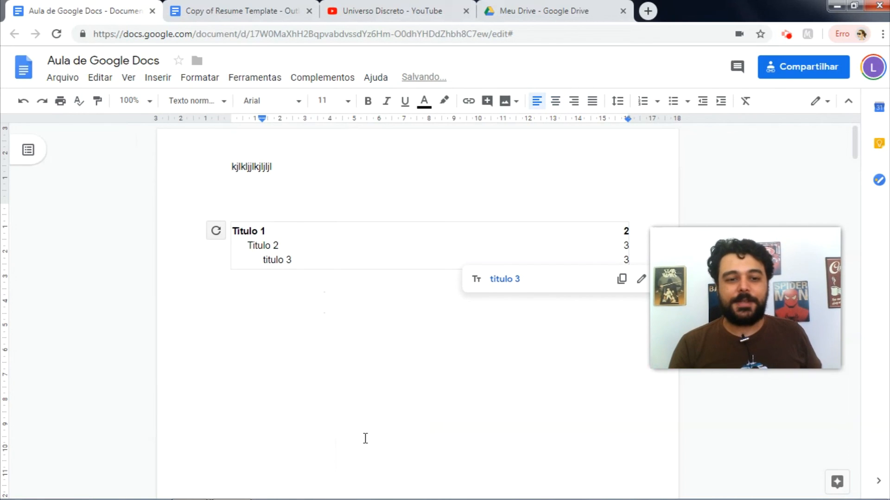
# Step: Type a row of periods after the Titulo 1 entry as a dotted leader
pyautogui.press('Up')
pyautogui.press('Up')
pyautogui.press('Up')
pyautogui.press('Down')
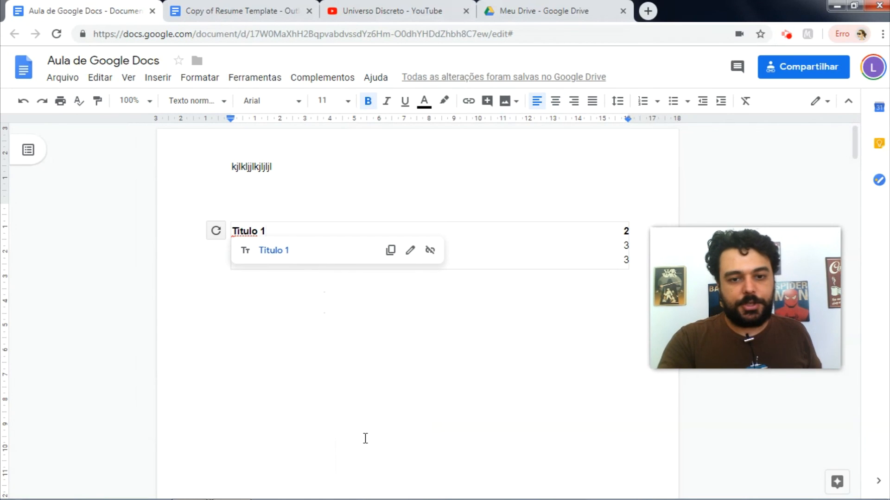
pyautogui.write('.')
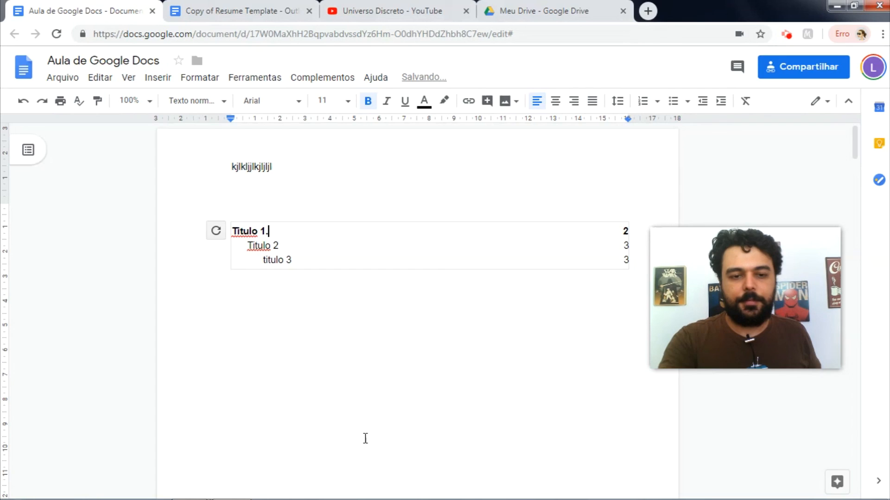
pyautogui.write('......................................................................................................................................')
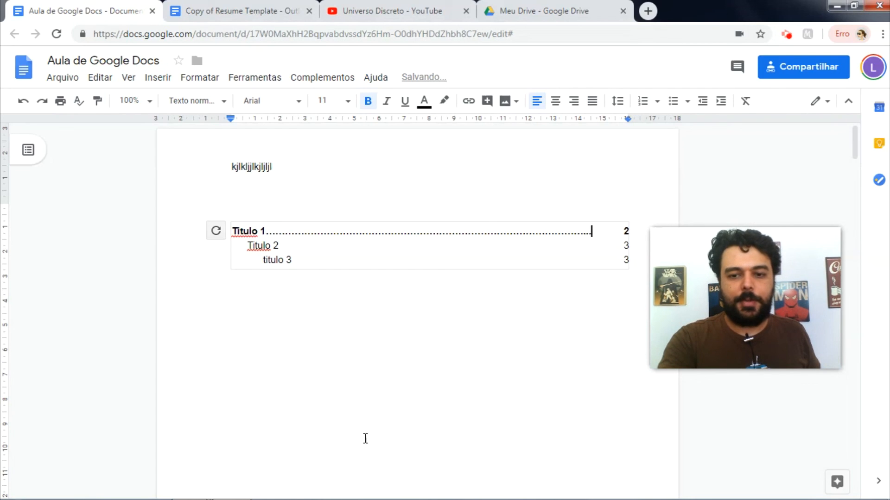